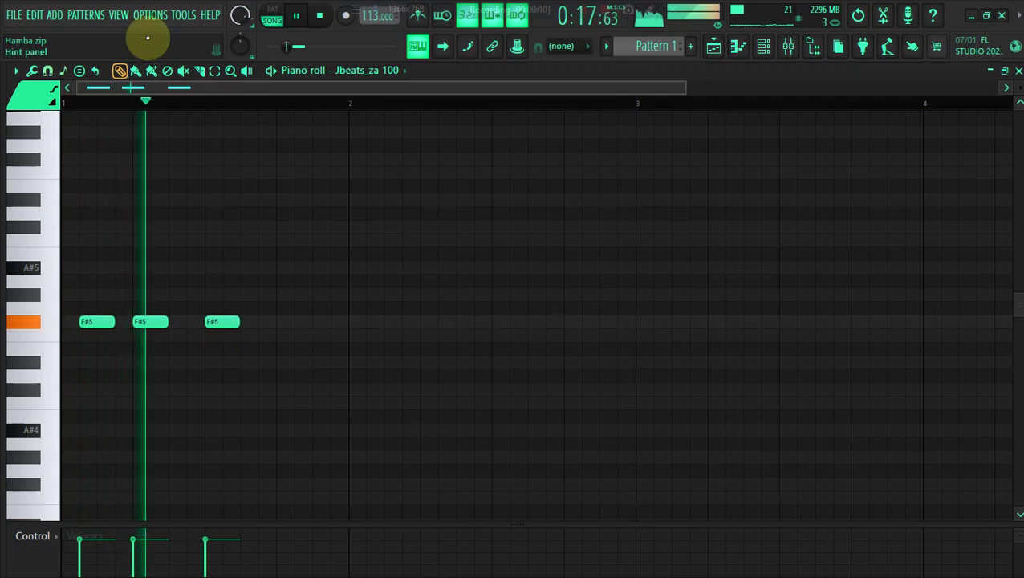
Paint two more F#5 notes in the second half of bar 1 and toggle playback of the pattern
left_click(136, 71)
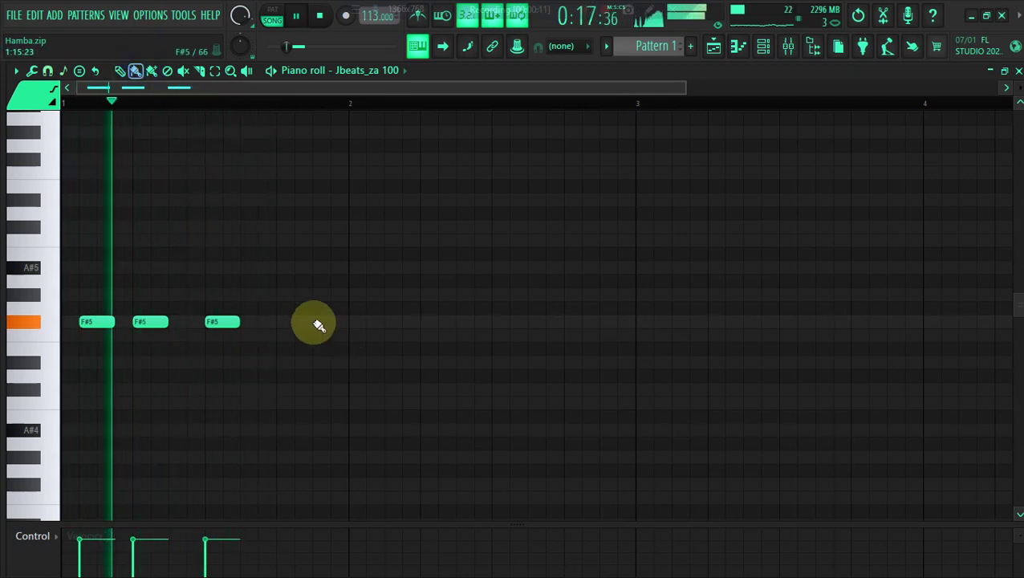
left_click(270, 322)
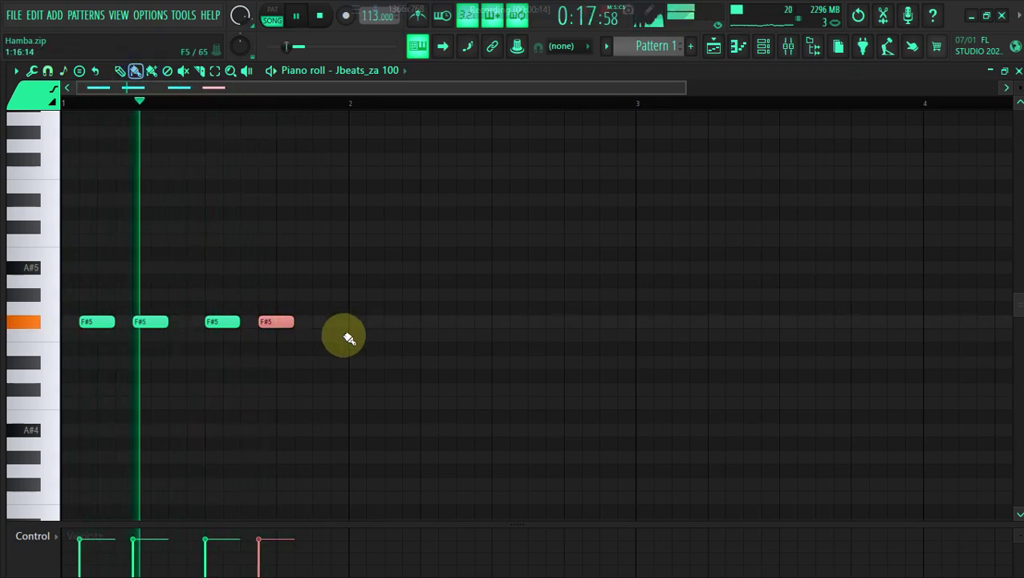
left_click(321, 322)
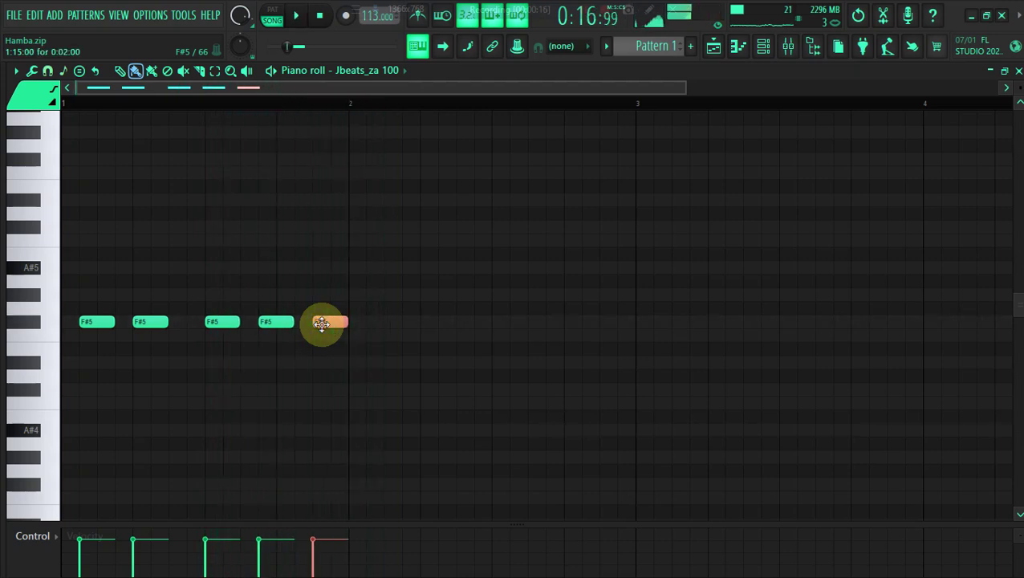
key("space")
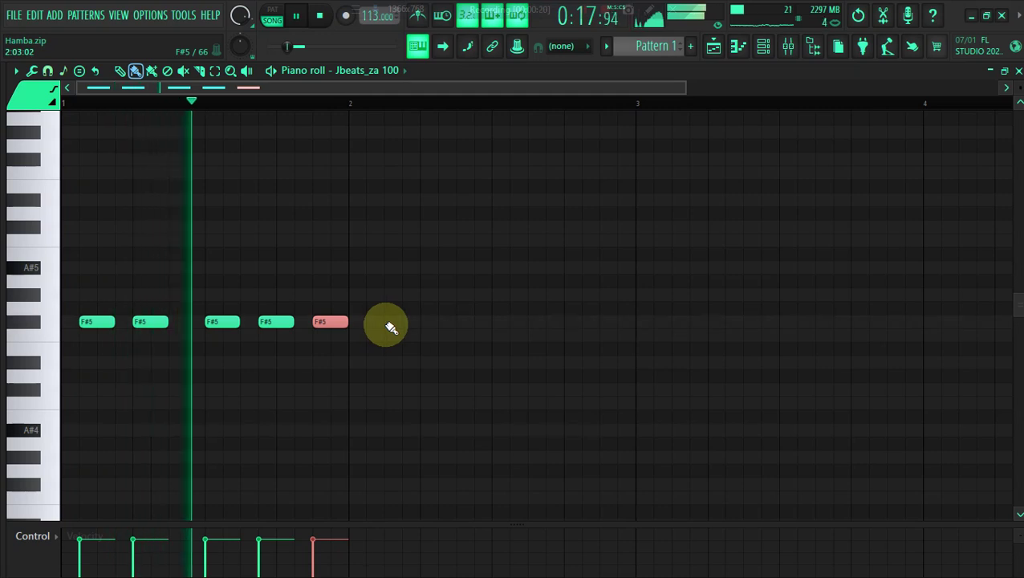
Add two F#5 notes in bar 2, starting at 2:05 and 2:09
left_click(386, 323)
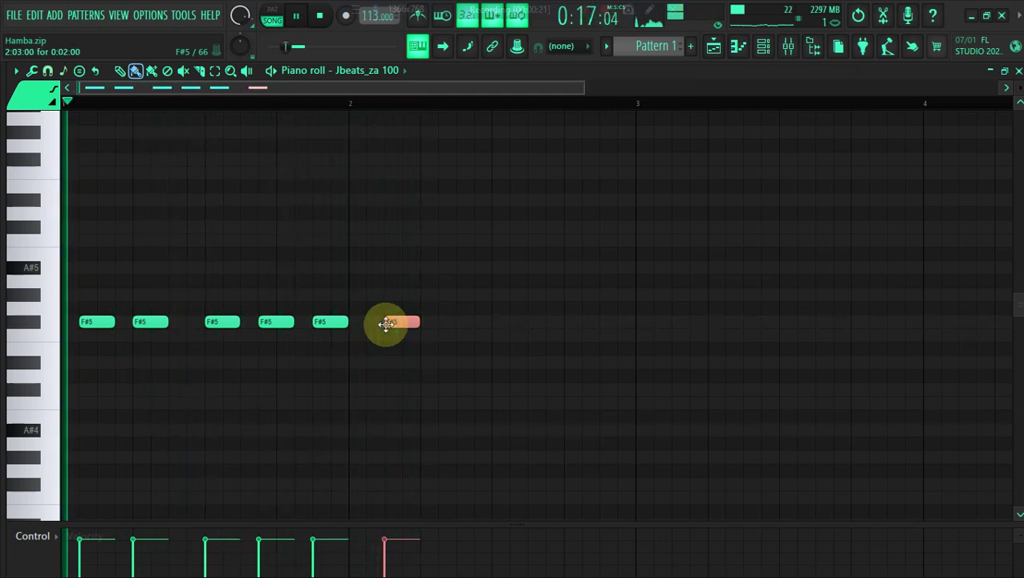
left_click_drag(386, 323, 423, 322)
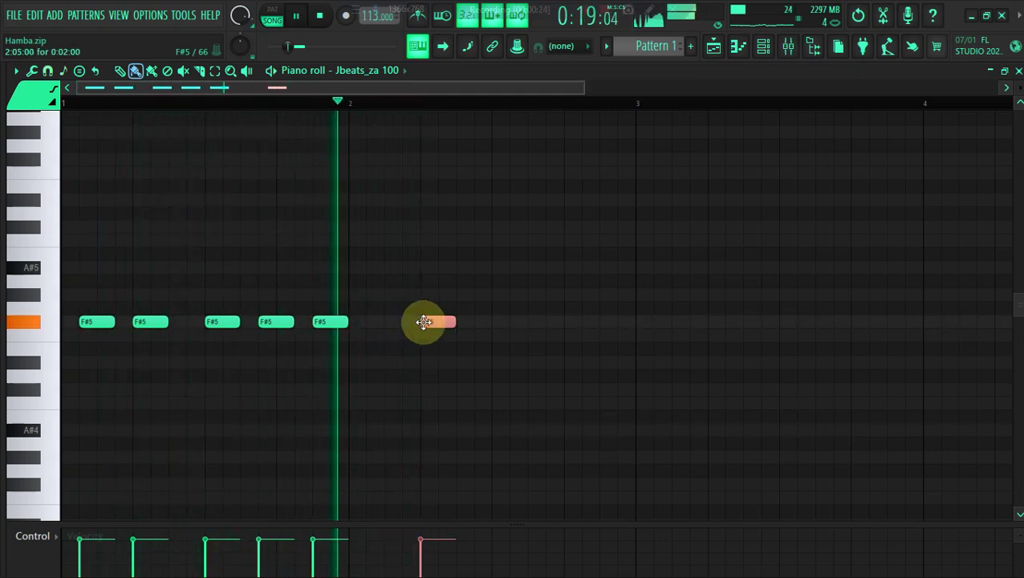
left_click(512, 321)
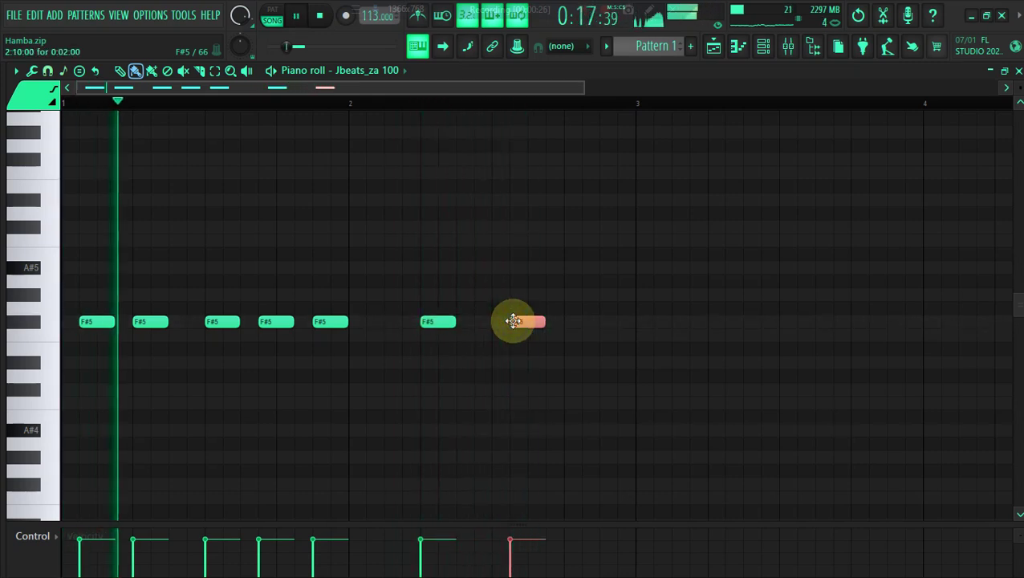
left_click_drag(508, 320, 504, 320)
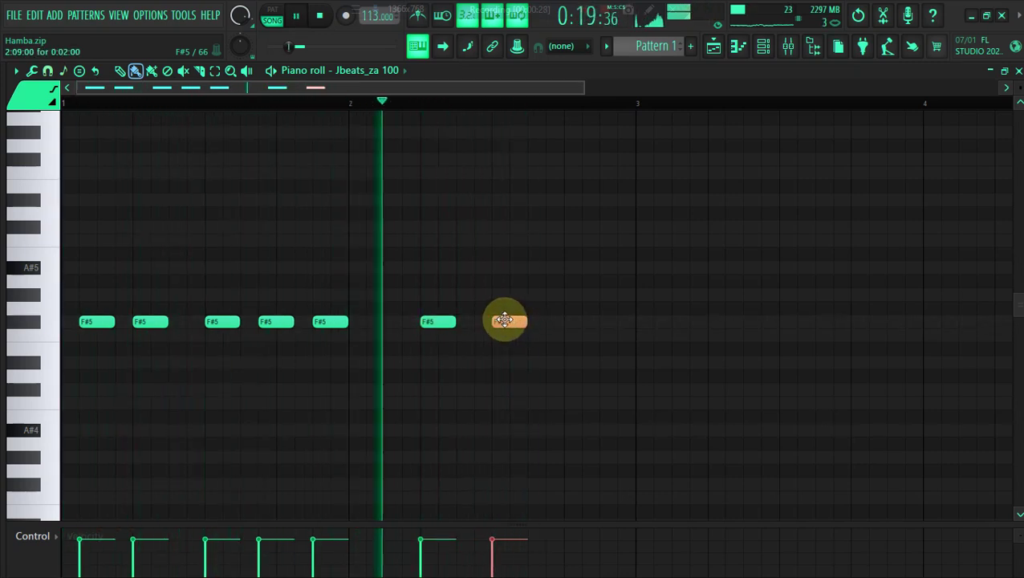
Complete bar 2 with F#5 notes at 2:12 and 2:15, removing the trial note at 2:02
left_click(374, 320)
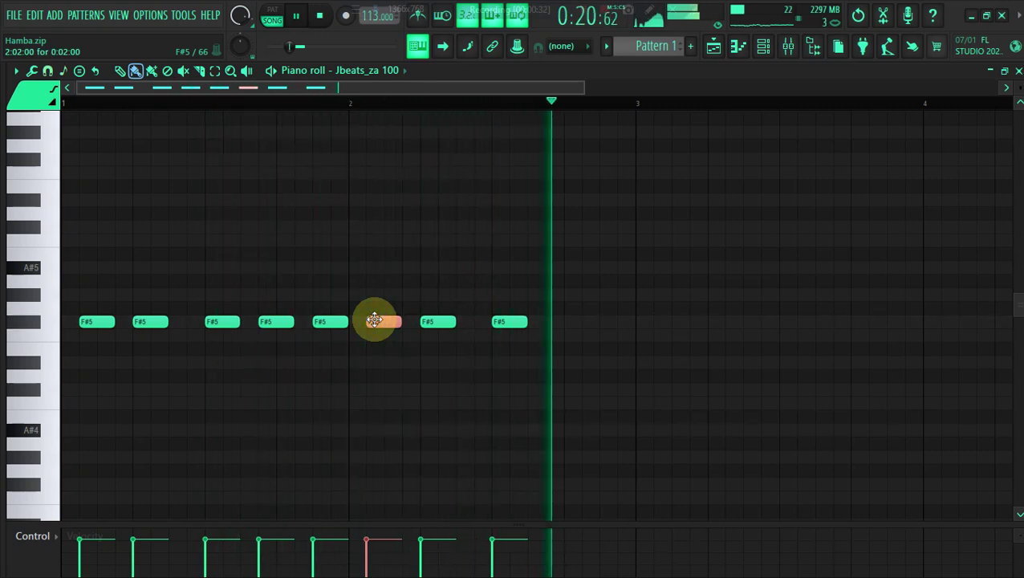
right_click(376, 321)
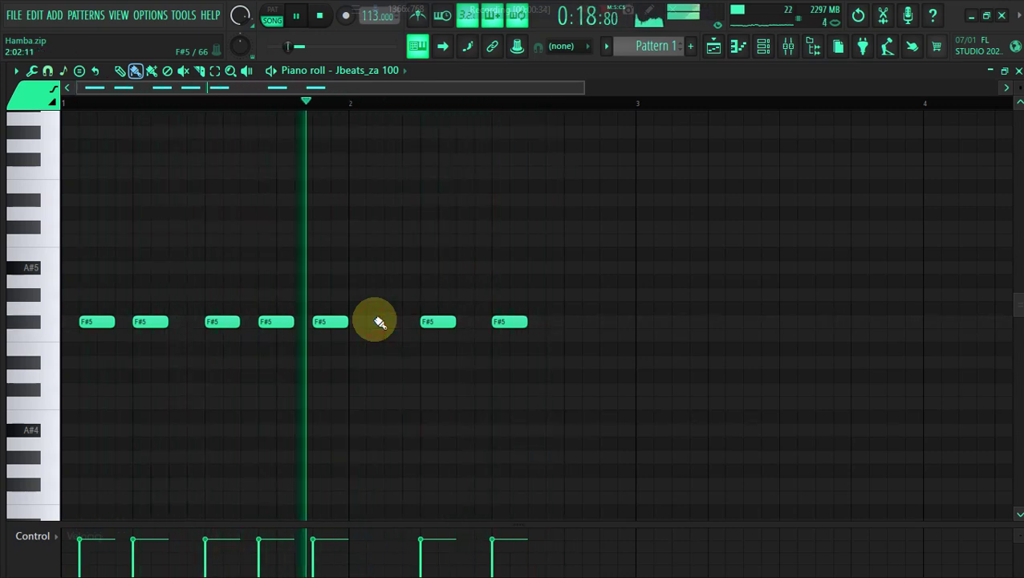
left_click(562, 322)
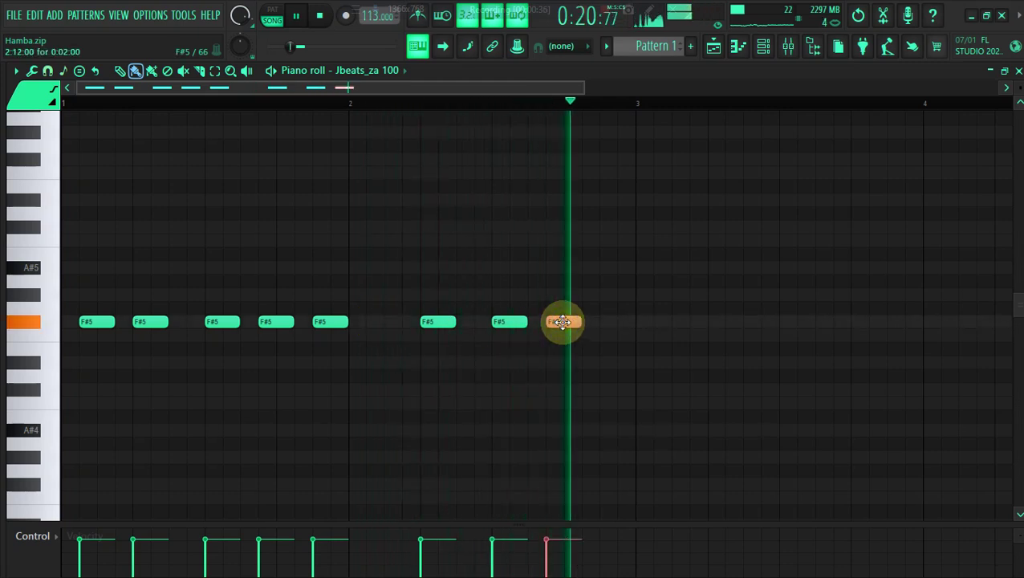
left_click(608, 322)
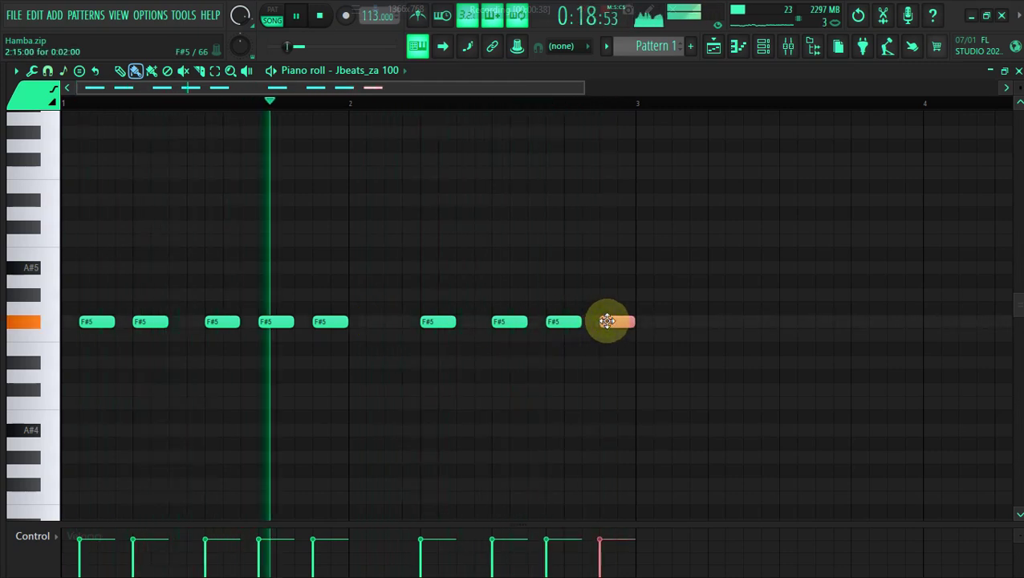
left_click_drag(505, 91, 602, 328)
left_click(600, 322)
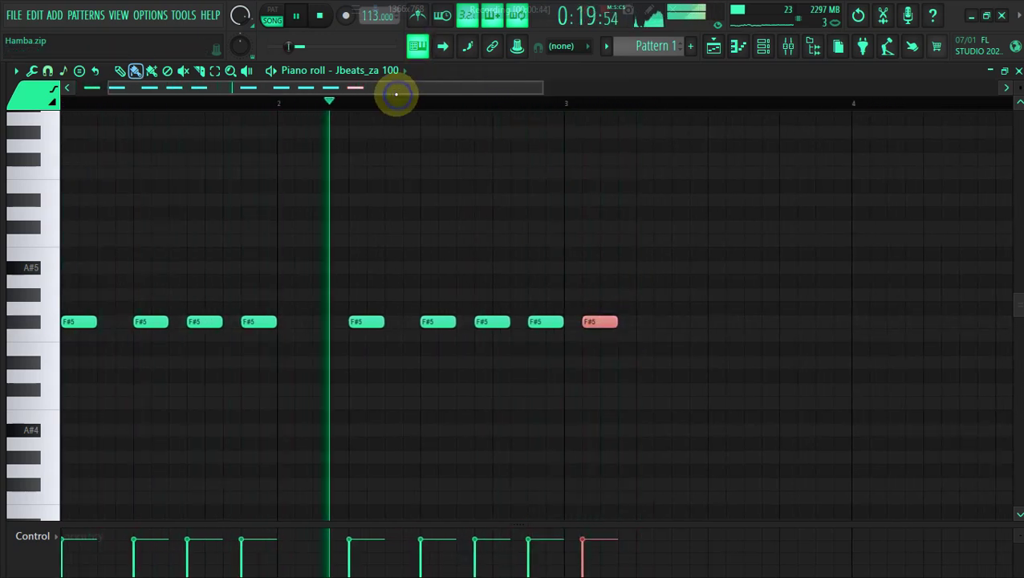
left_click_drag(396, 91, 343, 89)
right_click(678, 322)
key("space")
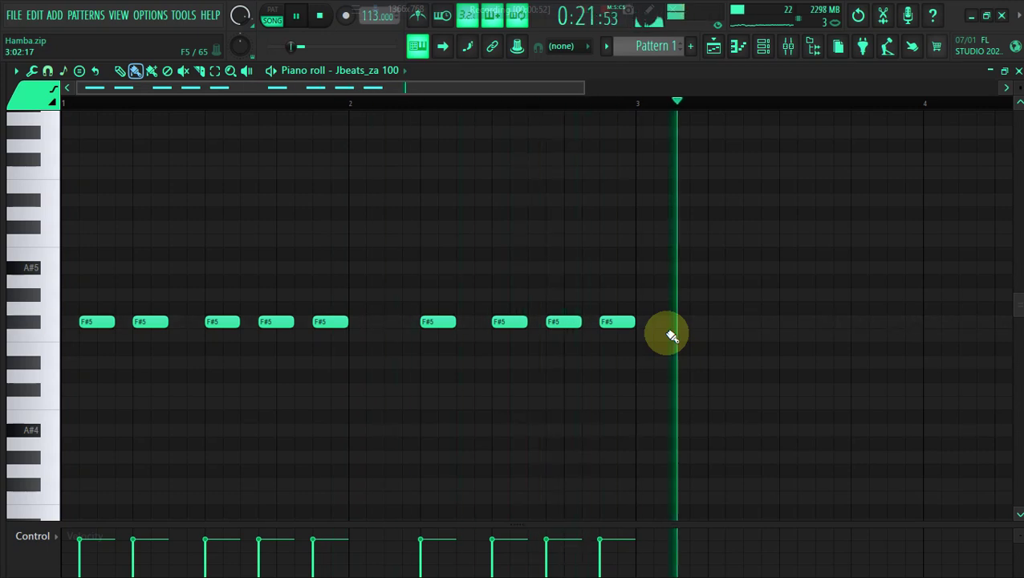
Duplicate all the F#5 notes of bars 1 and 2 into bars 3 and 4
key("ctrl+a")
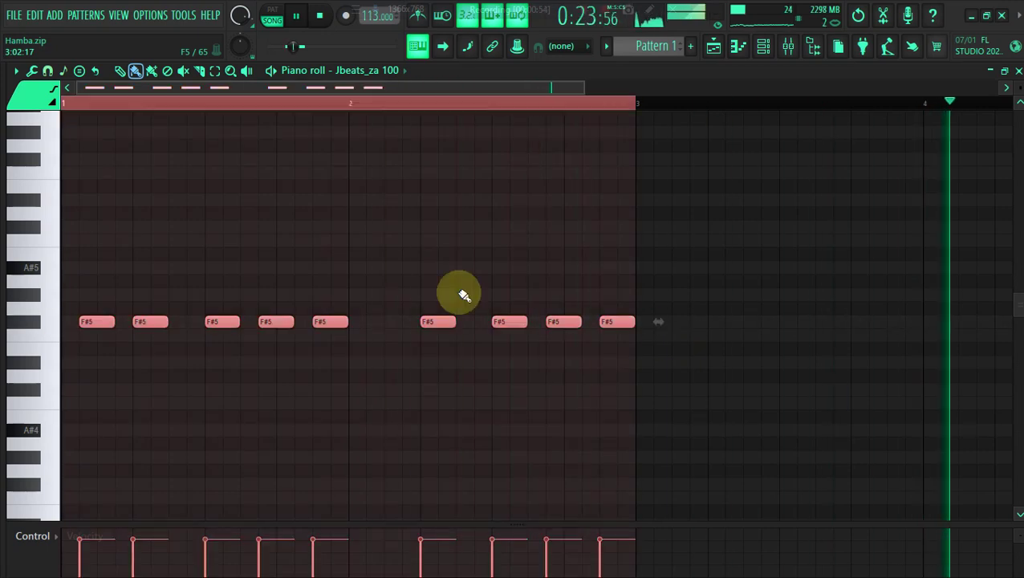
left_click_drag(94, 321, 668, 322)
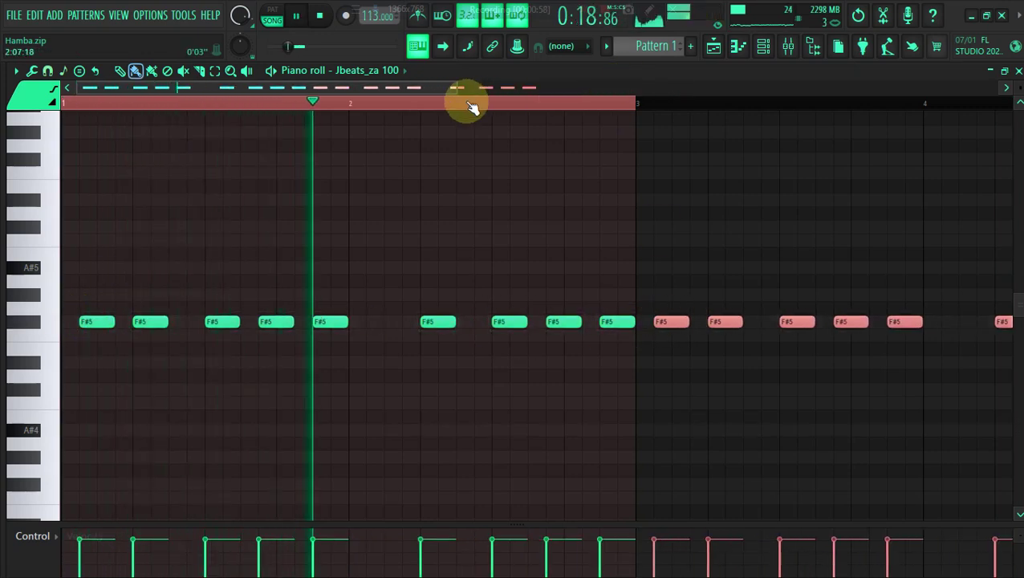
left_click_drag(455, 90, 598, 105)
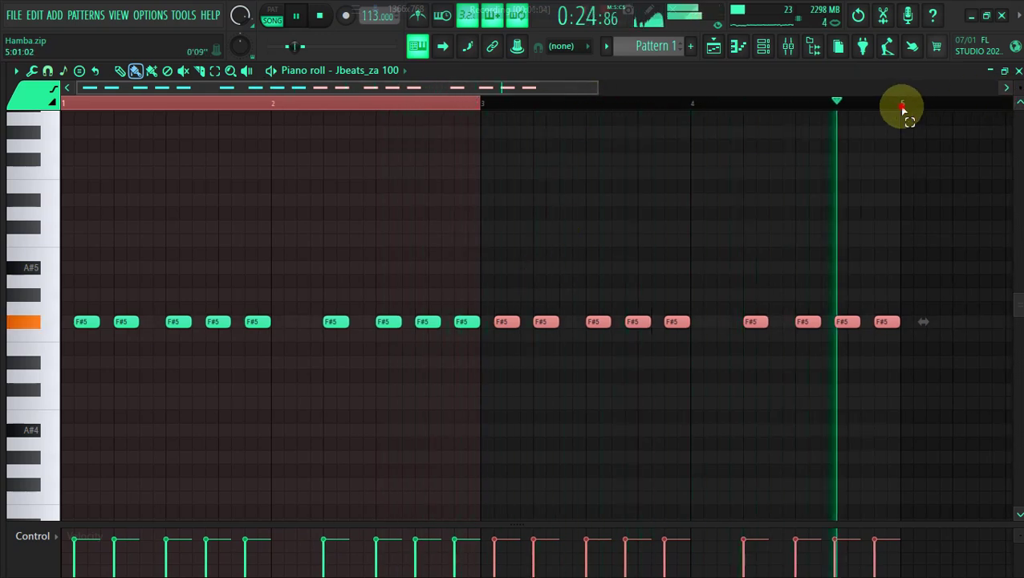
Try raising the five notes of bar 3 to G#5, and return them to F#5
key("ctrl+a")
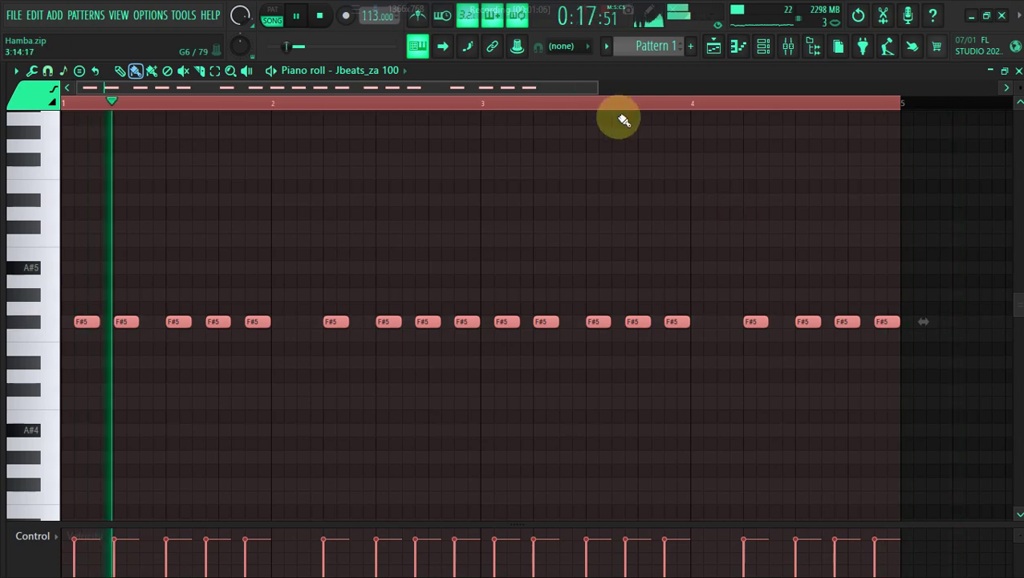
left_click(214, 71)
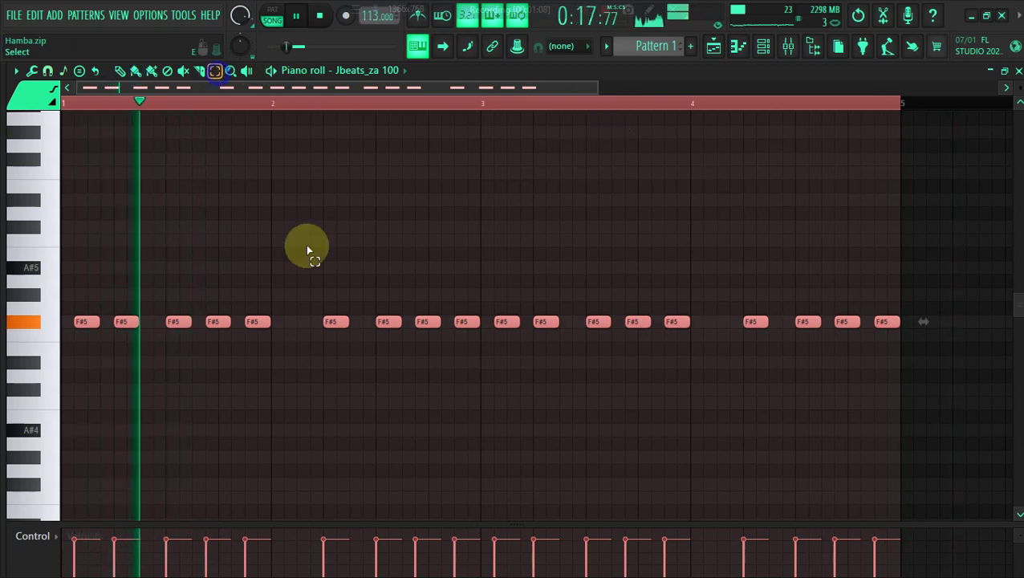
left_click_drag(310, 290, 686, 322)
key("Up")
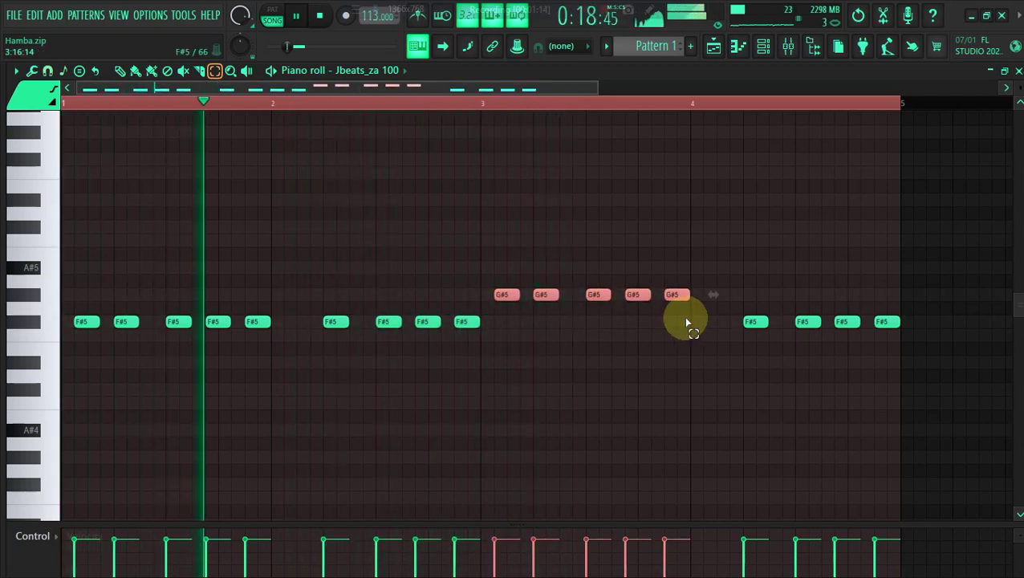
key("Down")
key("Down")
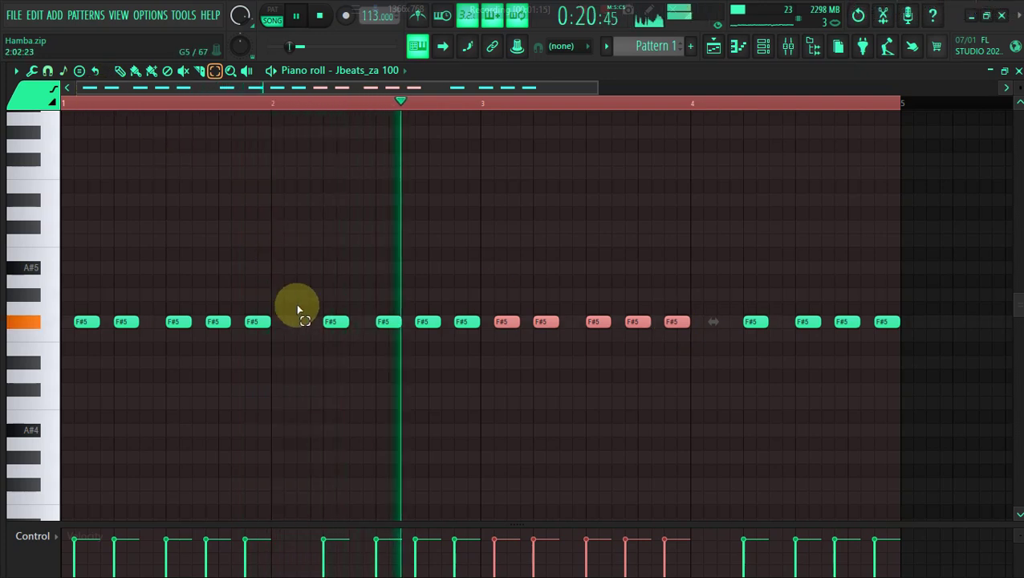
Select the four notes of bar 2 and lower them to C#5
left_click_drag(302, 291, 475, 349)
key("Down")
key("Down")
key("Down")
key("Down")
key("Down")
key("Down")
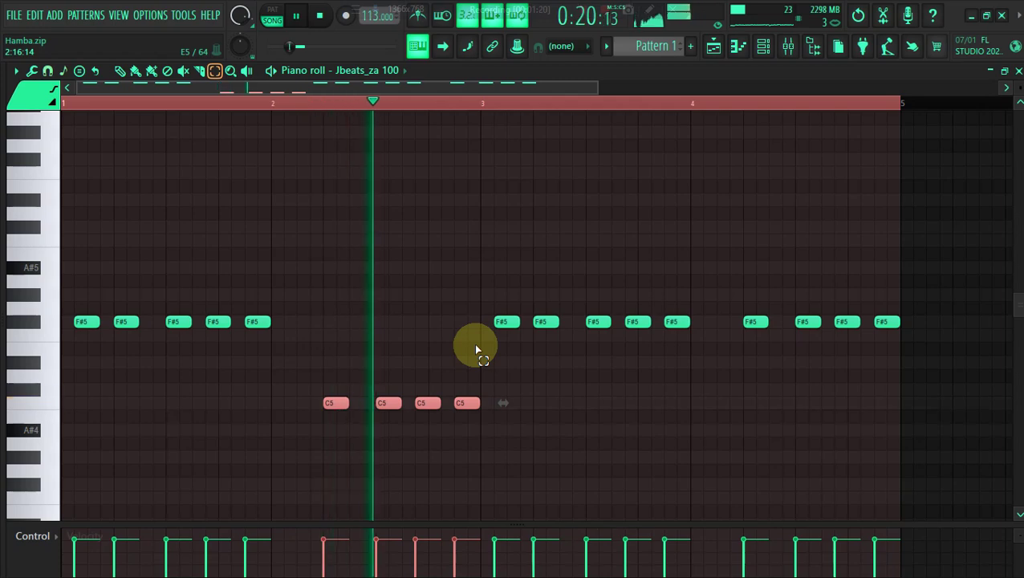
key("Up")
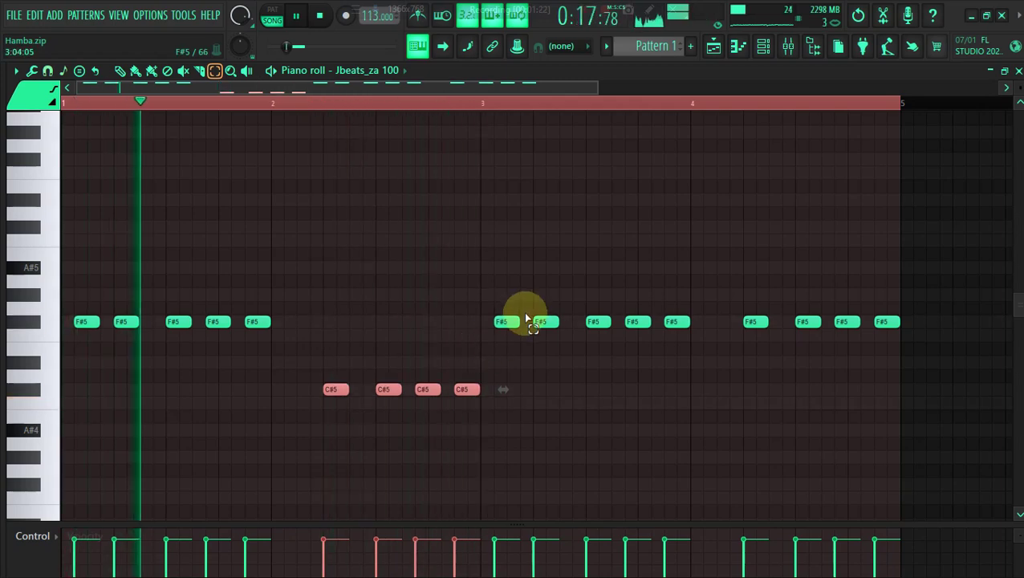
Transpose all notes of the pattern down one octave and toggle playback
key("ctrl+a")
key("ctrl+Down")
scroll(508, 321, "down", 6)
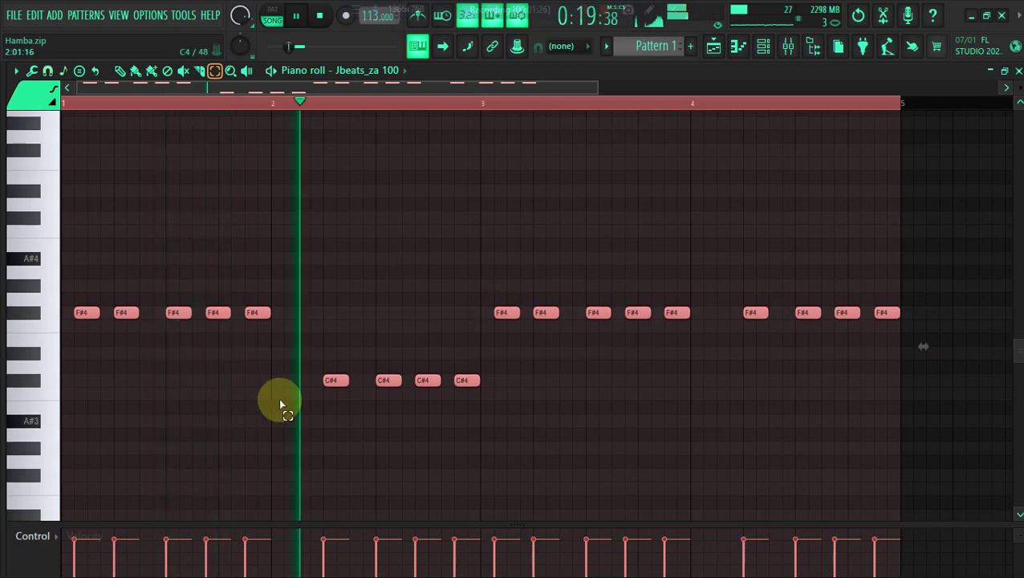
key("space")
Select the five notes of bar 3 and lower them to D#4
left_click_drag(514, 319, 687, 315)
key("Down")
key("Down")
key("Down")
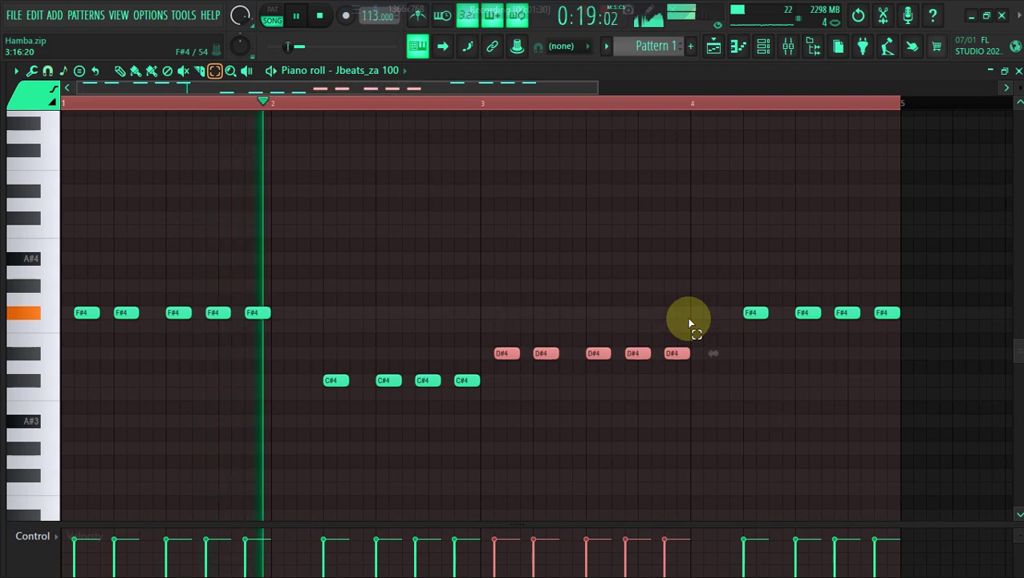
Select the four C#4 notes of bar 2 and raise them to F#4
left_click_drag(305, 363, 461, 401)
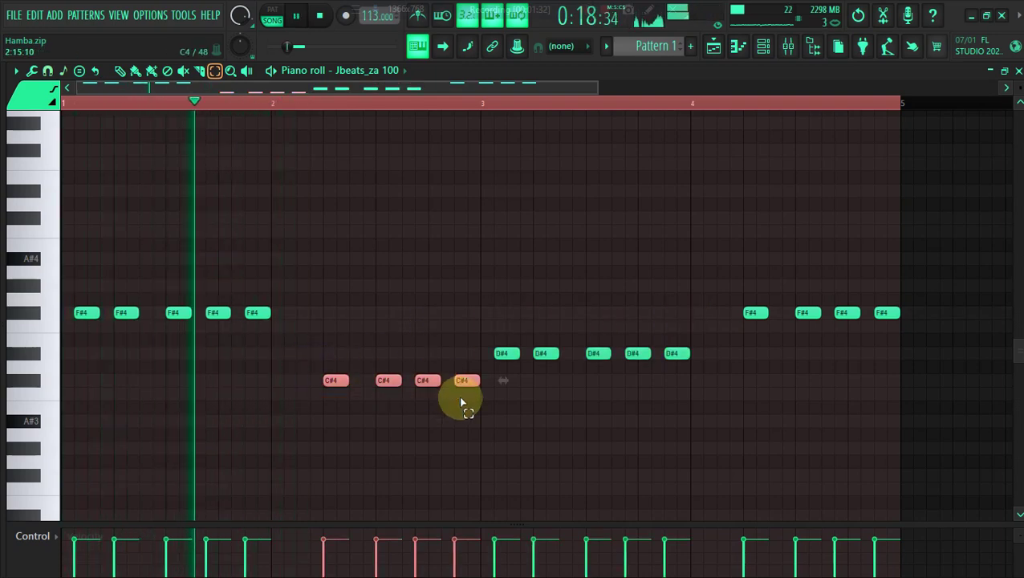
key("Up")
key("Up")
key("Up")
key("Up")
key("Up")
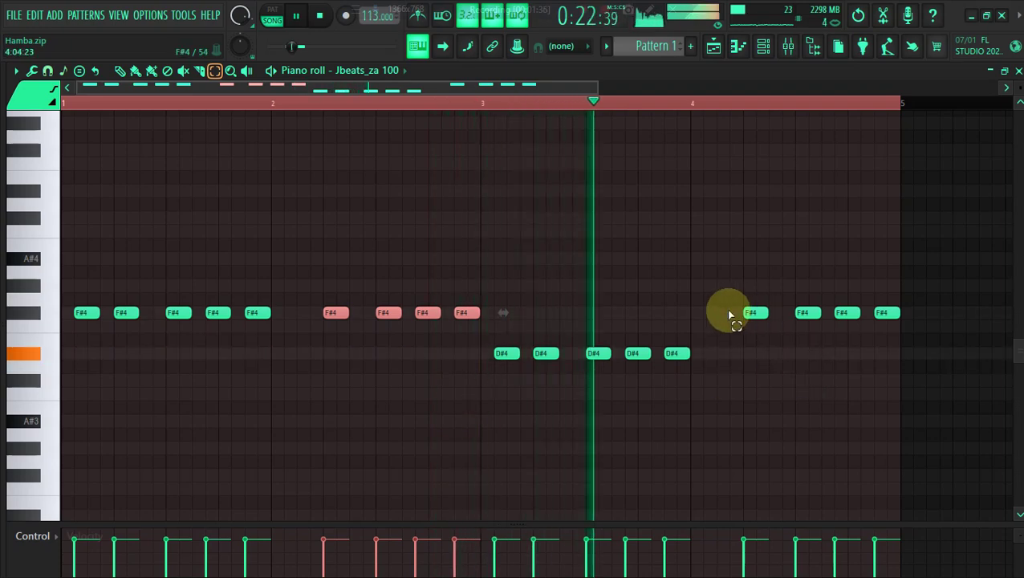
Select the five D#4 notes of bar 3 and lower them to C4
left_click_drag(496, 338, 711, 370)
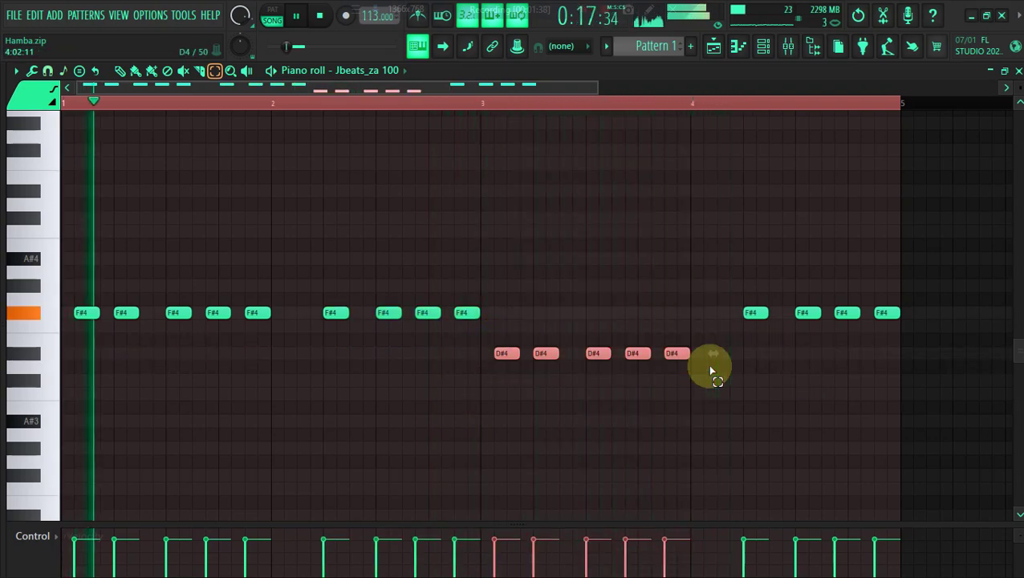
key("Down")
key("Down")
key("Down")
Select the four notes of bar 4 and lower them to C#4
left_click_drag(725, 330, 887, 313)
key("Down")
key("Down")
key("Down")
key("Down")
key("Down")
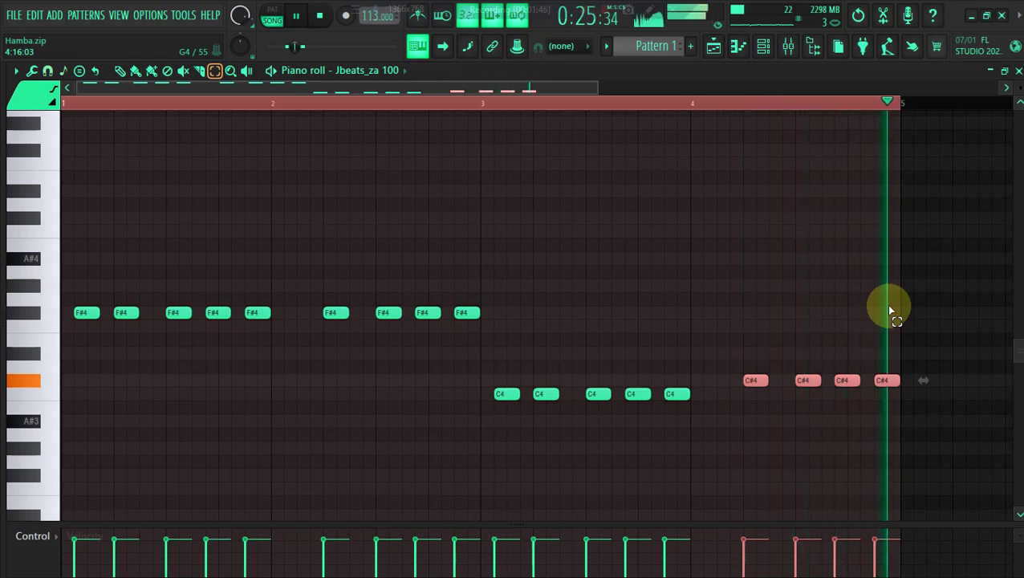
In the playlist, shorten the Pattern 1 clip on Track 3 to four bars, repeat it from bar 13, and undo the mistaken edit
left_click(714, 46)
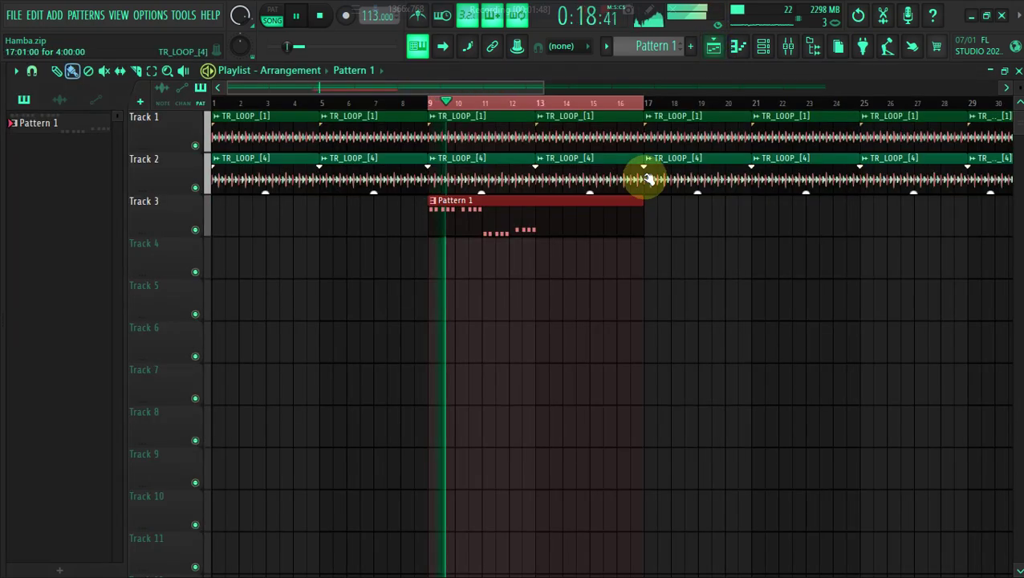
left_click(649, 207)
left_click_drag(643, 199, 517, 219)
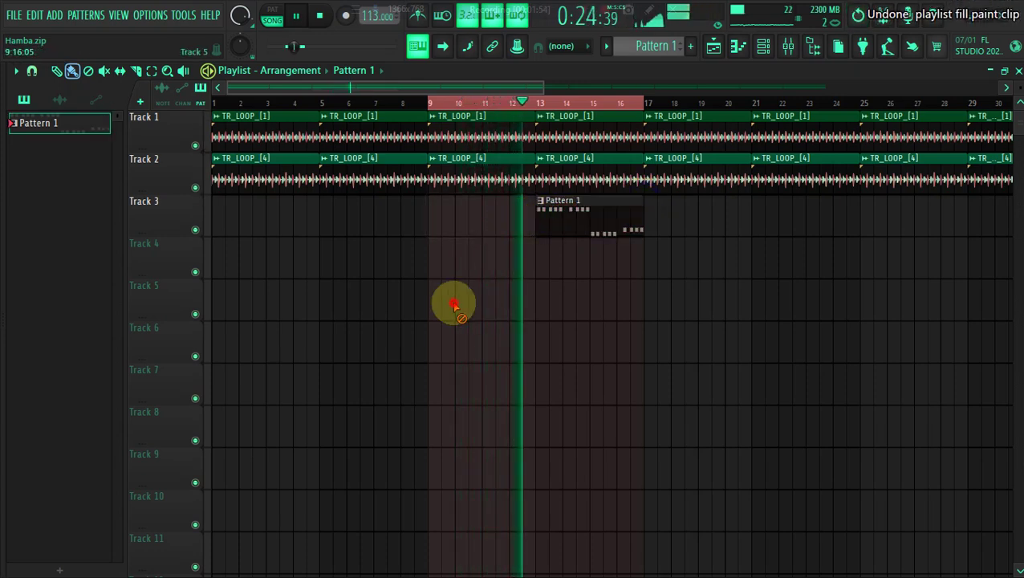
key("ctrl+z")
Reopen the Pattern 1 notes in the piano roll and raise the five C4 notes of bar 3 to C#4
double_click(472, 221)
left_click_drag(331, 91, 216, 105)
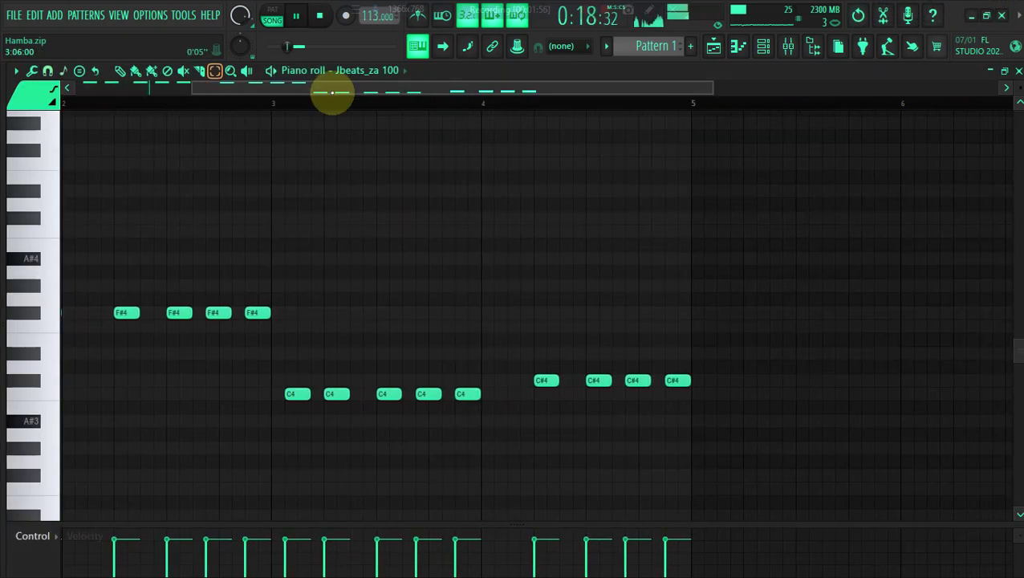
left_click_drag(411, 354, 732, 427)
key("shift+Up")
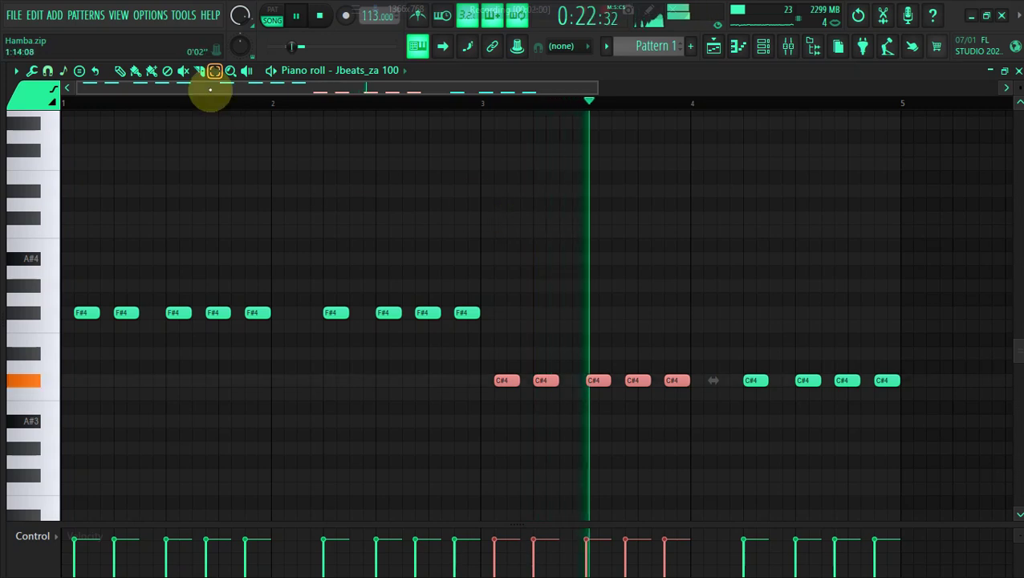
Select the four C#4 notes of bar 4 and raise them to F4
left_click(135, 70)
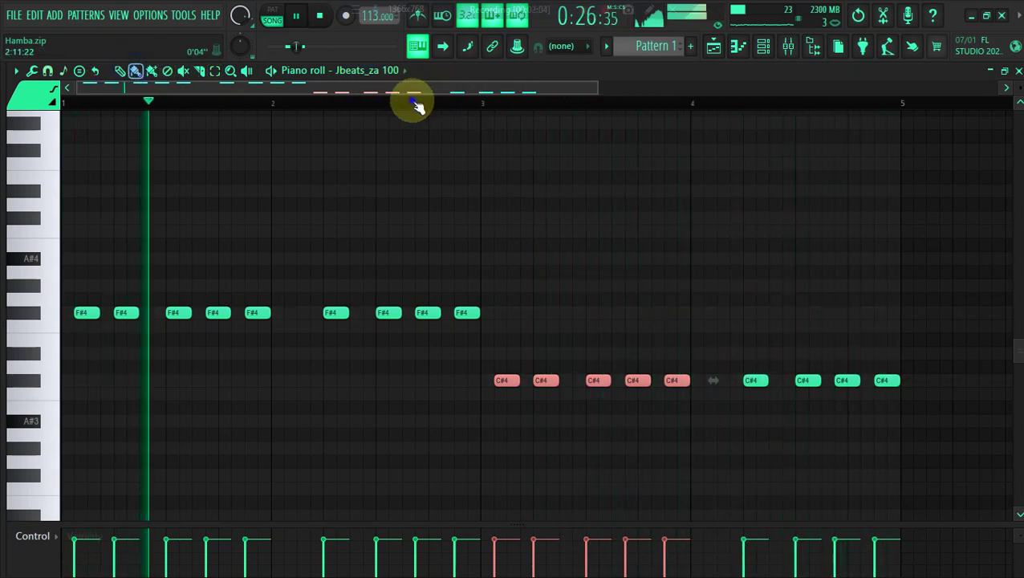
left_click(214, 71)
left_click_drag(747, 361, 903, 407)
key("Up")
key("Up")
key("Up")
key("Up")
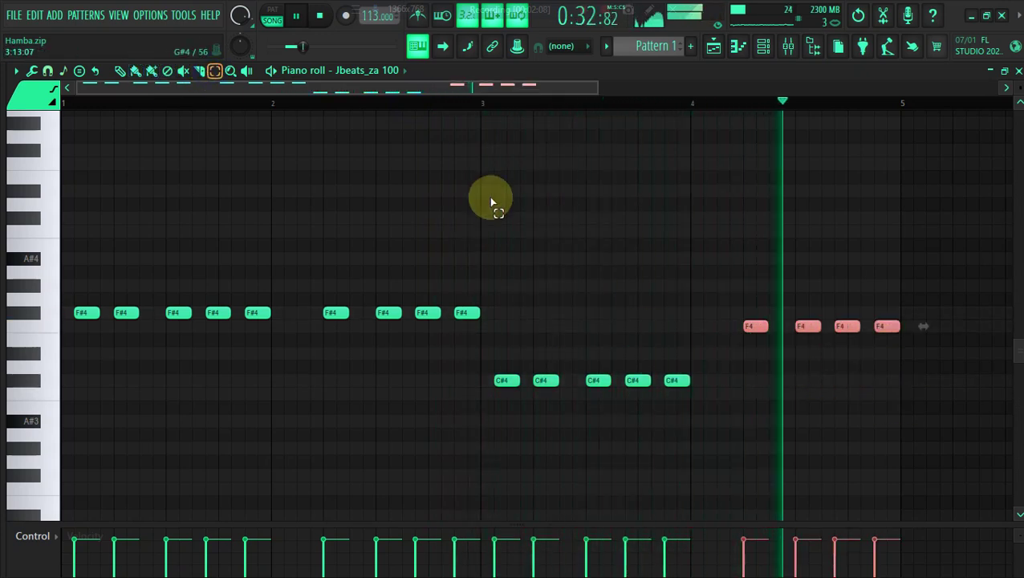
Lower the four F4 notes of bar 4 to G#3 and audition the pattern from bar 3
left_click(135, 71)
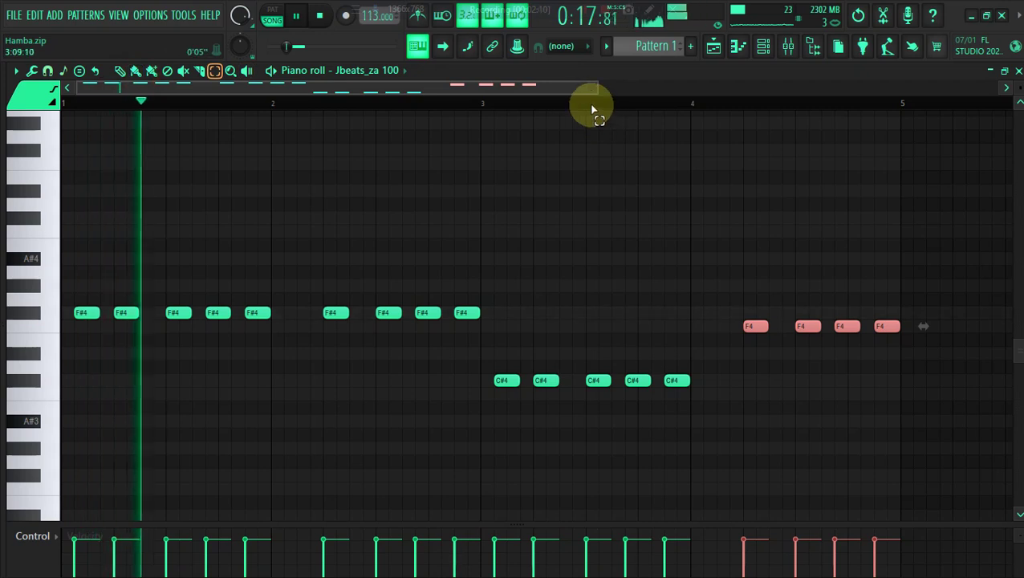
left_click(136, 69)
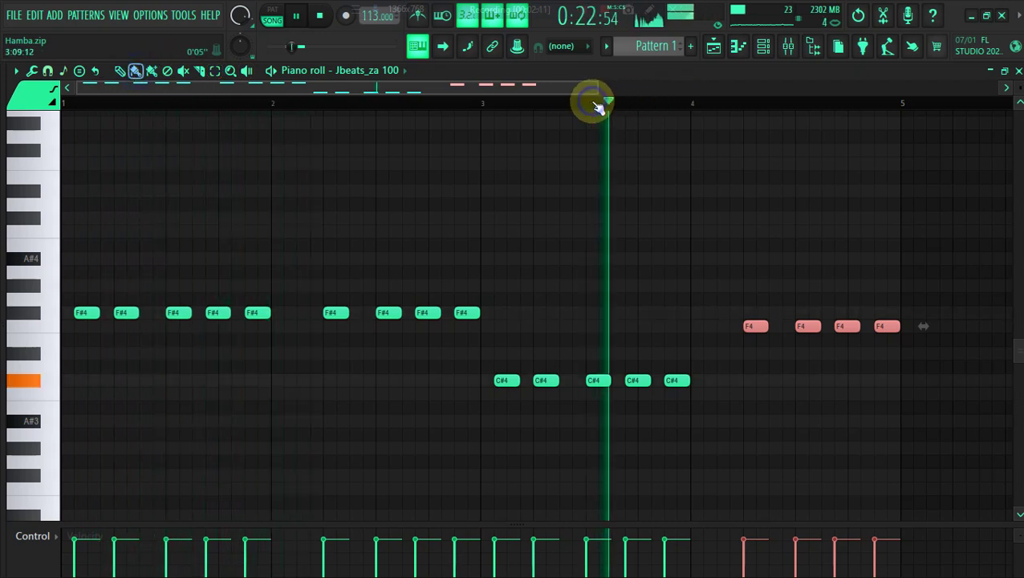
key("Down")
key("Down")
key("Down")
key("Down")
key("Down")
key("Down")
key("Down")
key("Down")
key("Down")
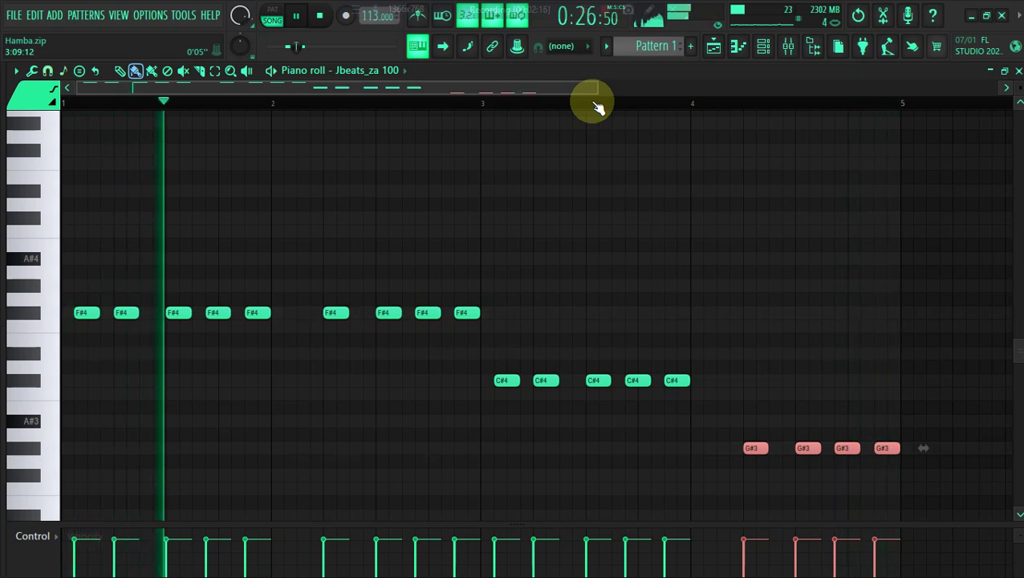
left_click(596, 104)
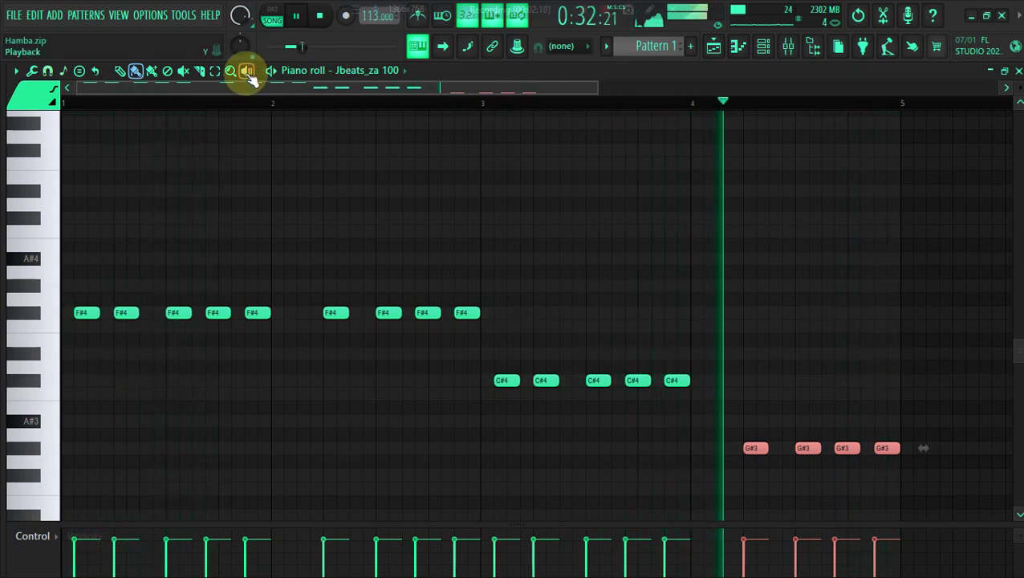
Select the five F#4 notes of bar 1 and lower them one octave to F#3
left_click(216, 71)
left_click_drag(269, 265, 2, 437)
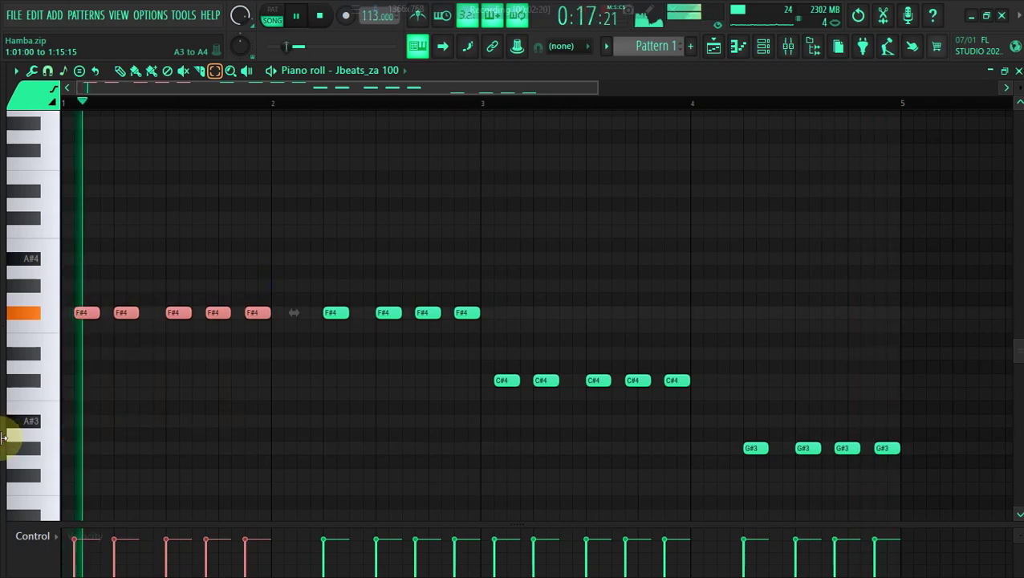
key("ctrl+Down")
scroll(3, 438, "down", 1)
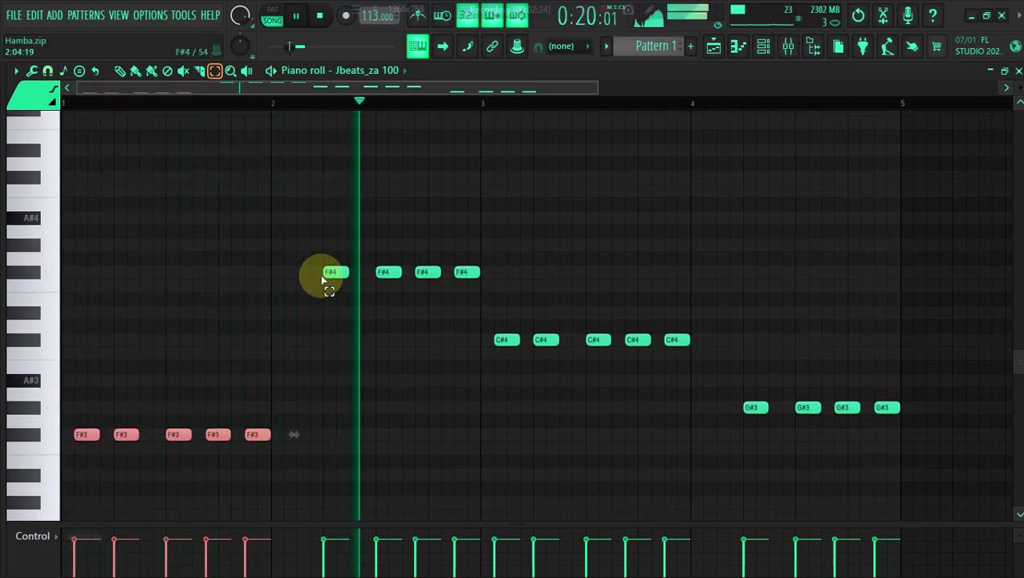
Shift the four bar 2 notes two steps earlier, lower the first three to A#3, and delete the remaining F#4
left_click_drag(323, 280, 469, 273)
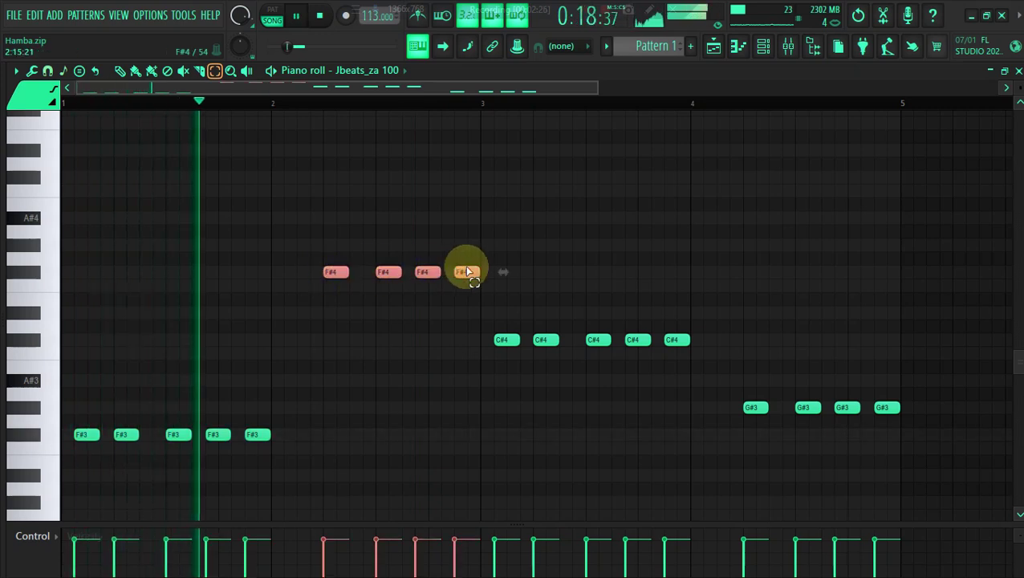
key("Left")
key("Left")
key("ctrl+Down")
key("Up")
key("Up")
key("Up")
key("Up")
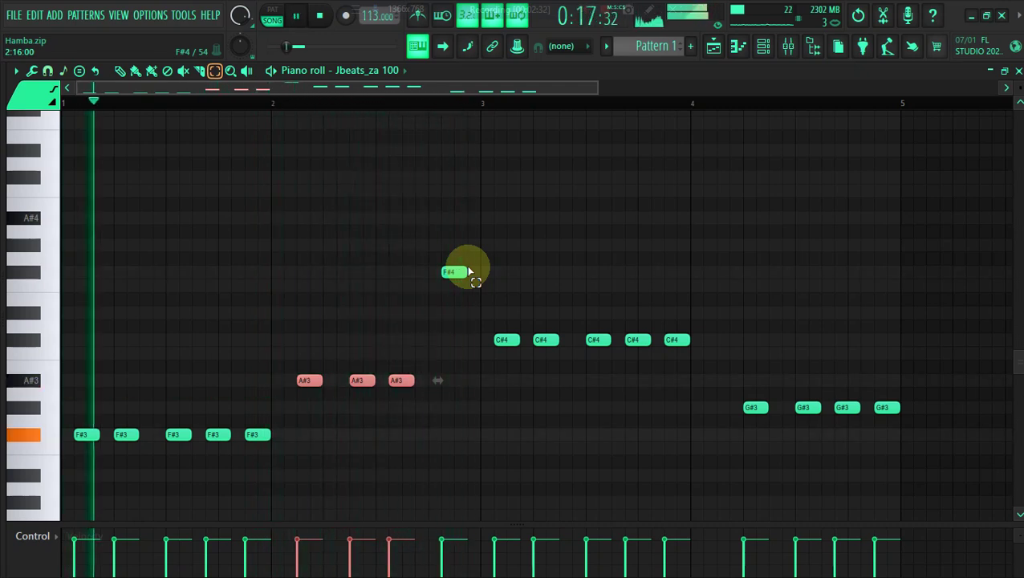
right_click(454, 274)
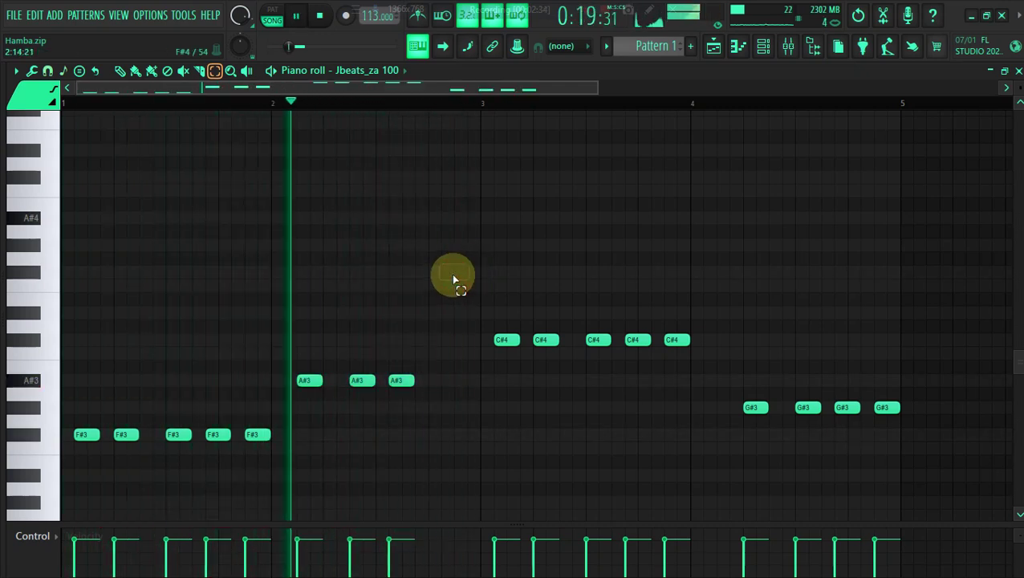
Move the three A#3 notes of bar 2 one step earlier and bring the second one closer to the first
left_click_drag(265, 398, 420, 371)
key("Left")
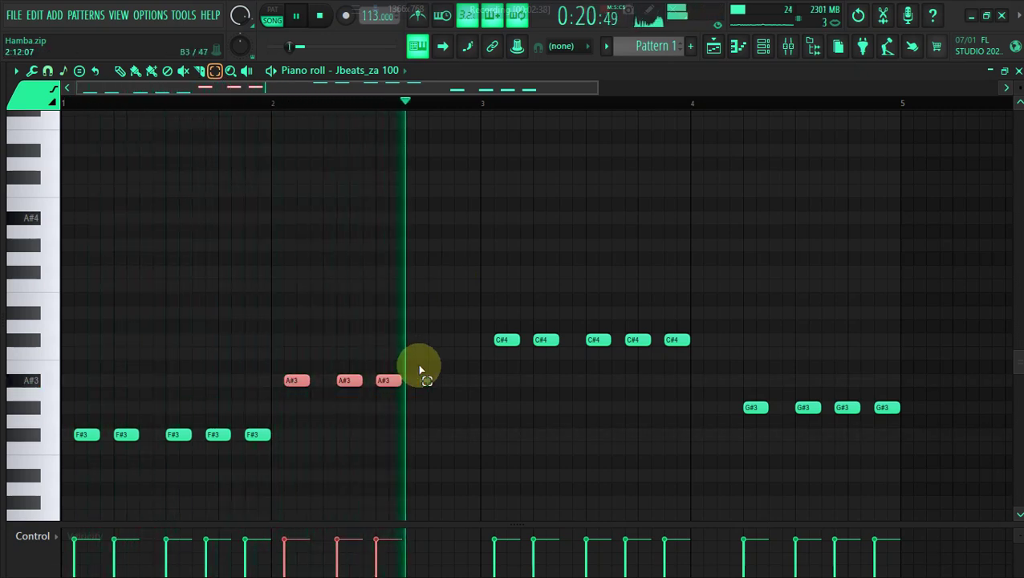
left_click(352, 379)
left_click_drag(352, 379, 338, 379)
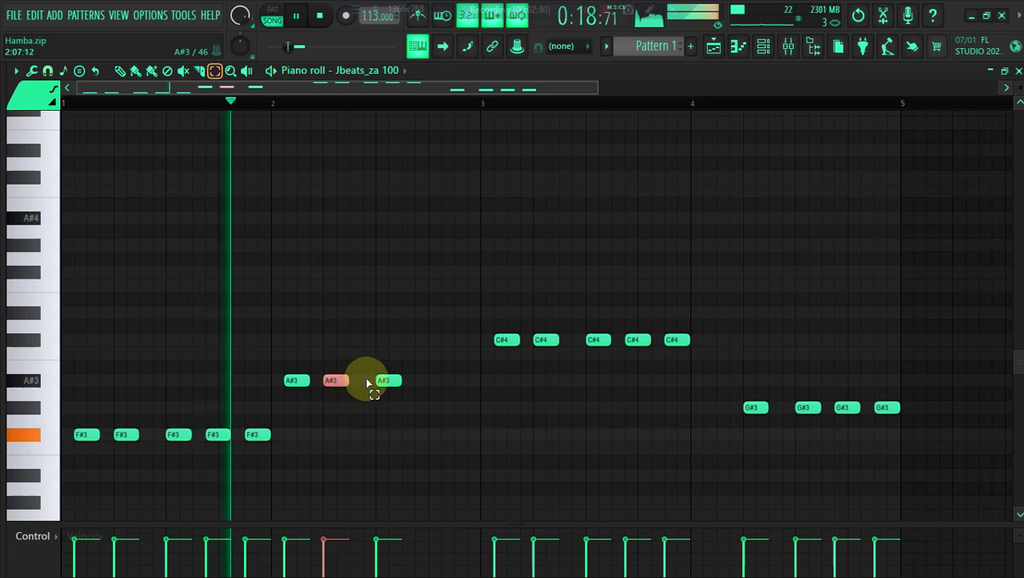
Try the third note of bar 2 at C4, starting at 2:08:00
left_click(377, 385)
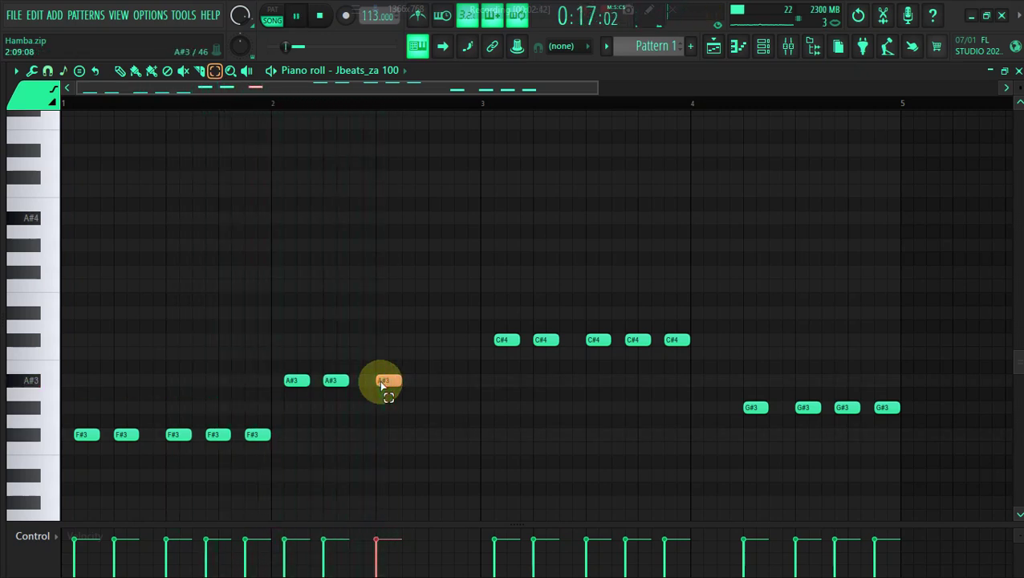
key("Left")
key("Up")
key("Up")
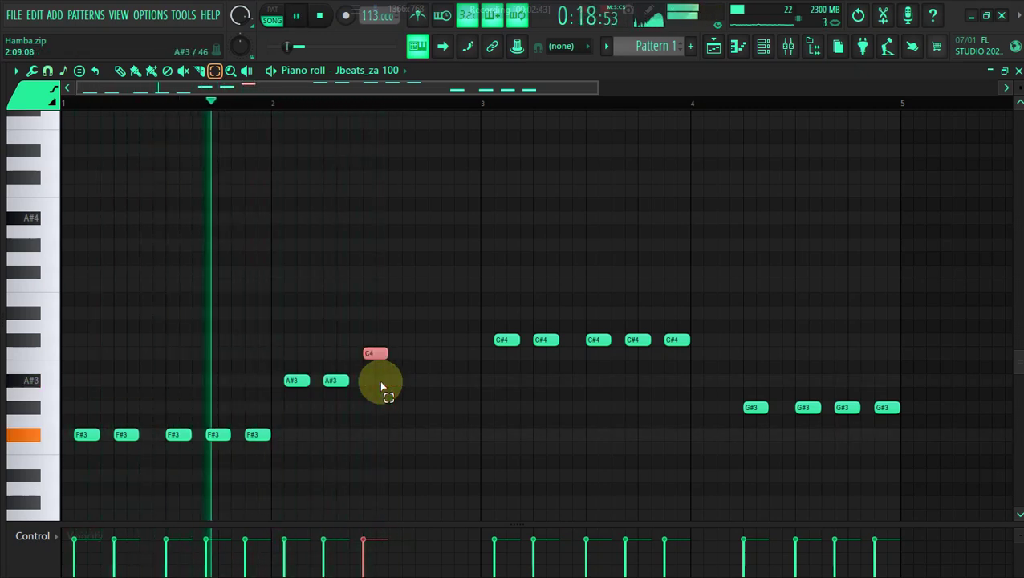
left_click(136, 71)
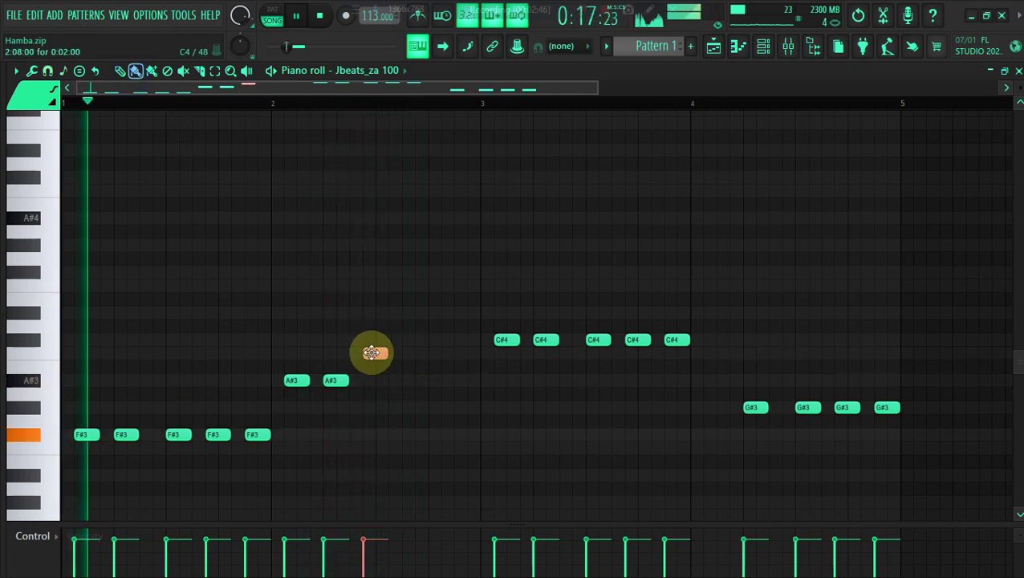
left_click_drag(372, 352, 377, 351)
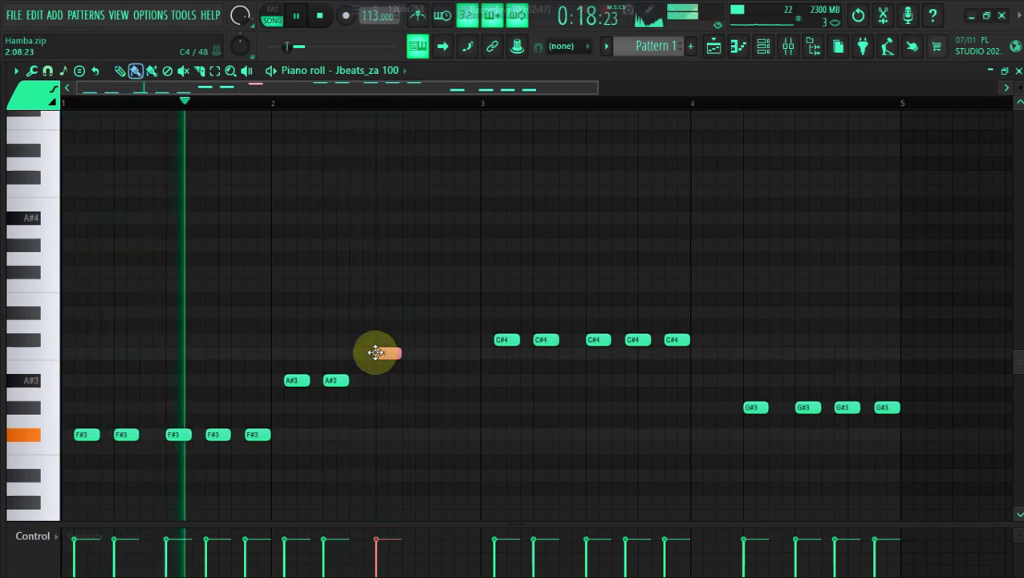
Add two C#4 notes at the end of bar 2 and set the bar's third note to A#3
left_click(423, 353)
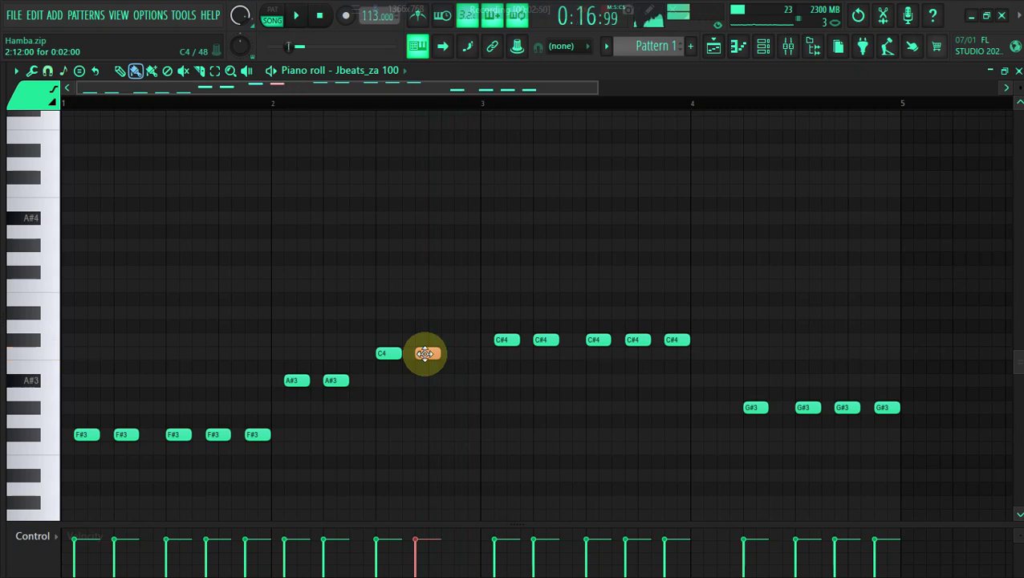
left_click_drag(426, 353, 426, 336)
left_click(467, 340)
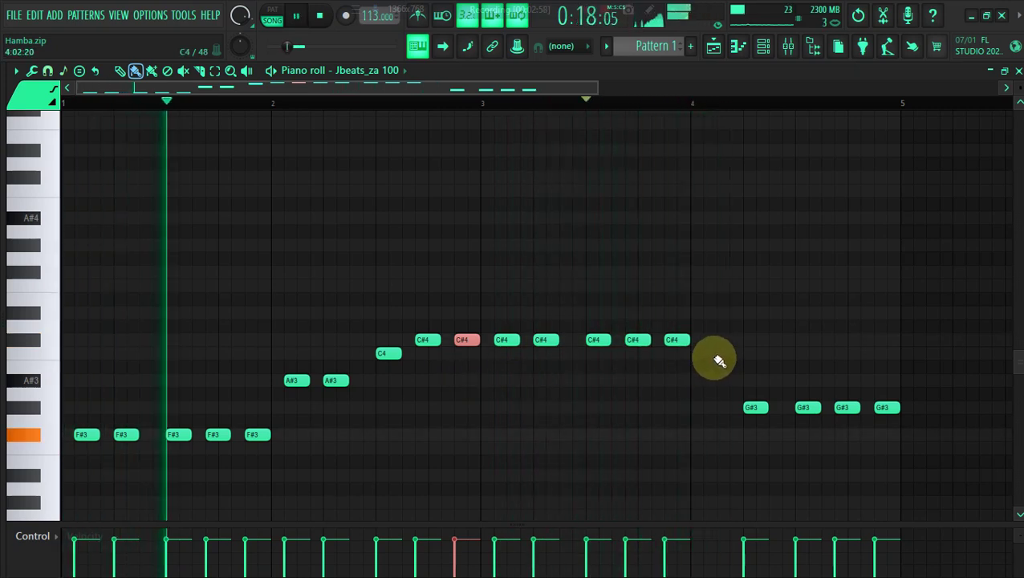
left_click_drag(386, 356, 385, 380)
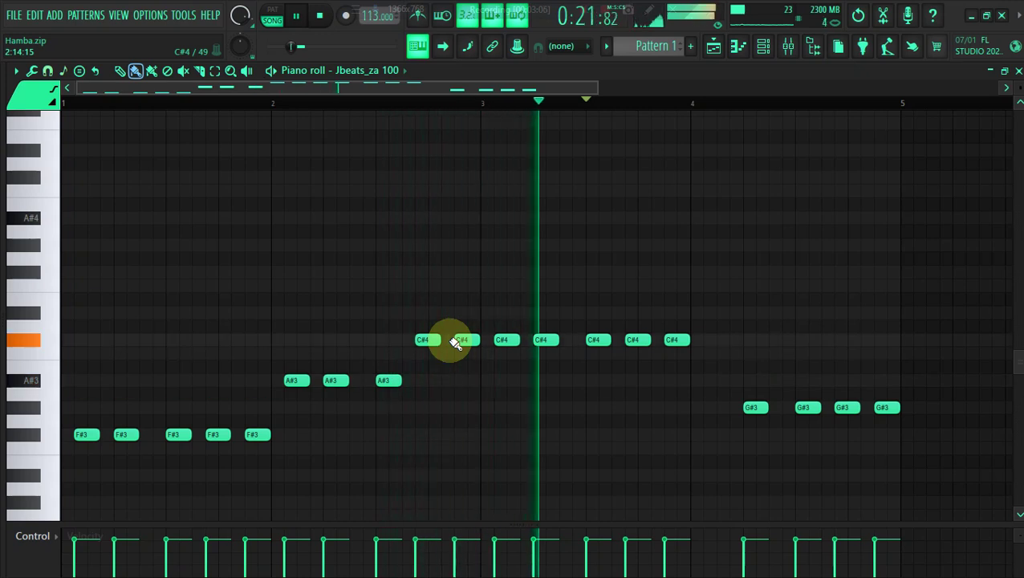
Select the five C#4 notes of bar 3 and lower them to F#3
key("space")
left_click(215, 70)
left_click(504, 342)
left_click_drag(504, 342, 680, 338)
key("Down")
key("Down")
key("Down")
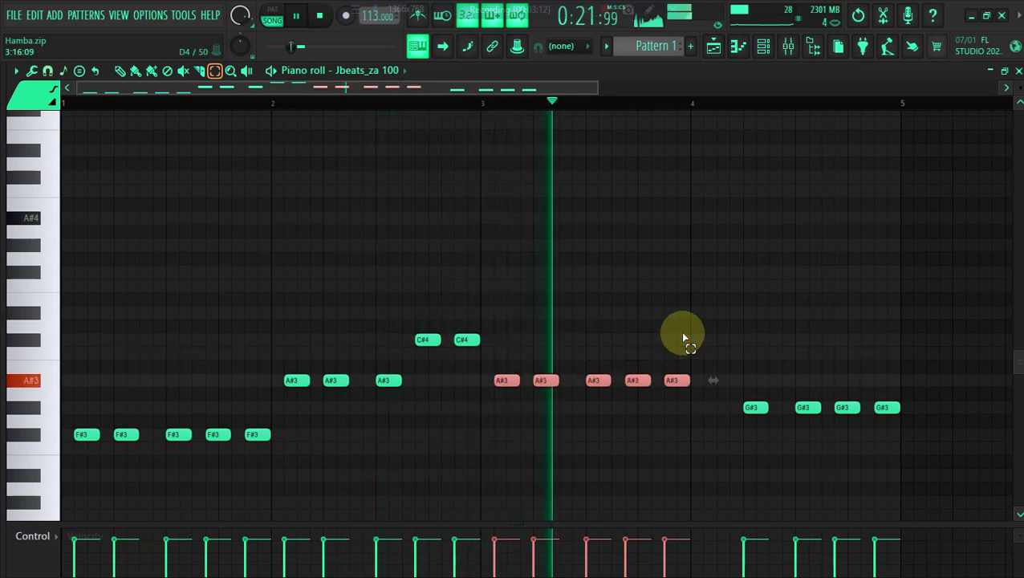
key("Down")
key("Down")
key("Down")
key("Down")
key("Down")
key("Up")
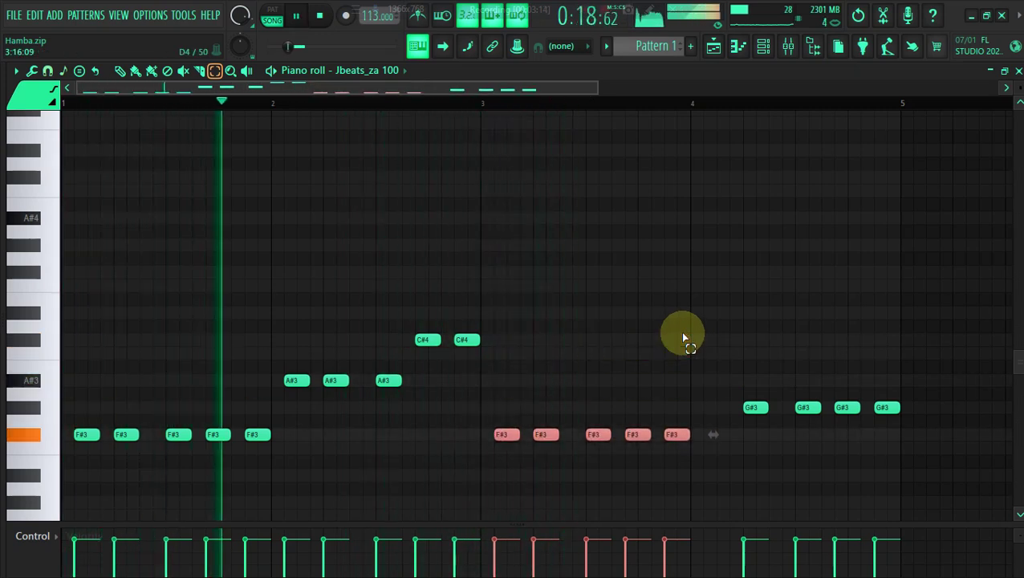
Try the last three notes of bar 3 at G#3, A#3 and C4, and return them to F#3
left_click(134, 72)
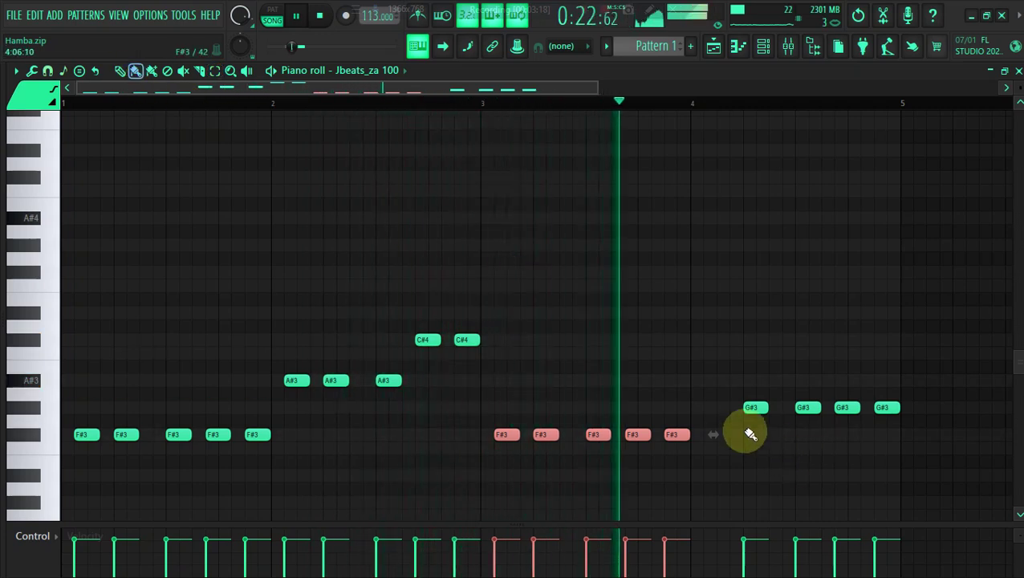
left_click(601, 405)
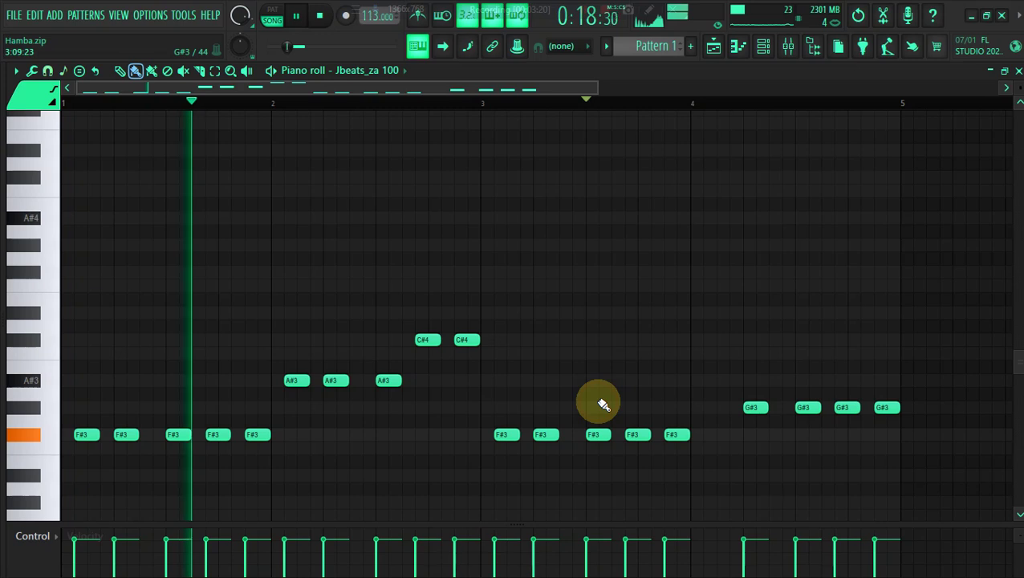
left_click_drag(599, 434, 596, 403)
left_click_drag(638, 432, 637, 382)
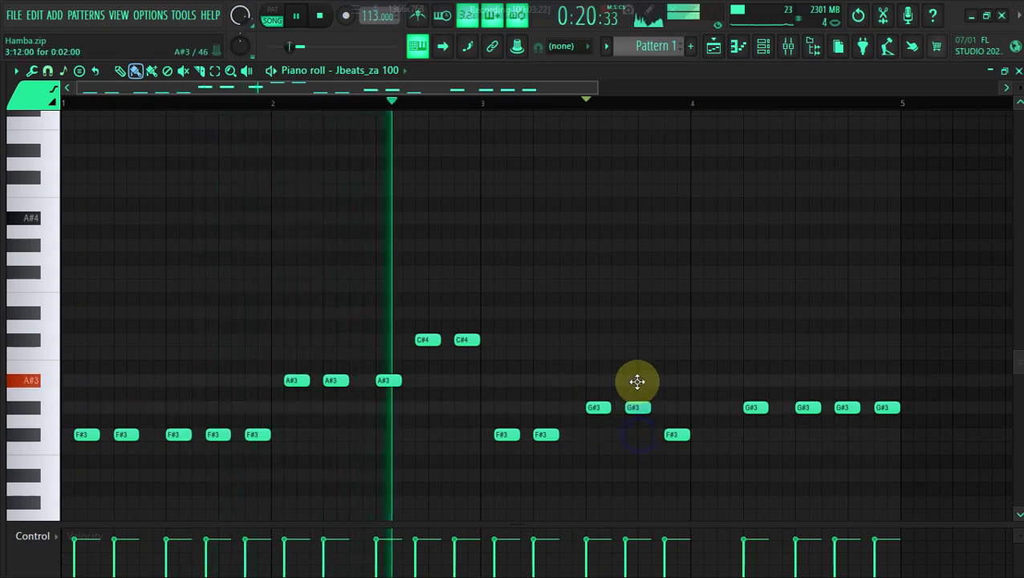
left_click_drag(679, 435, 672, 353)
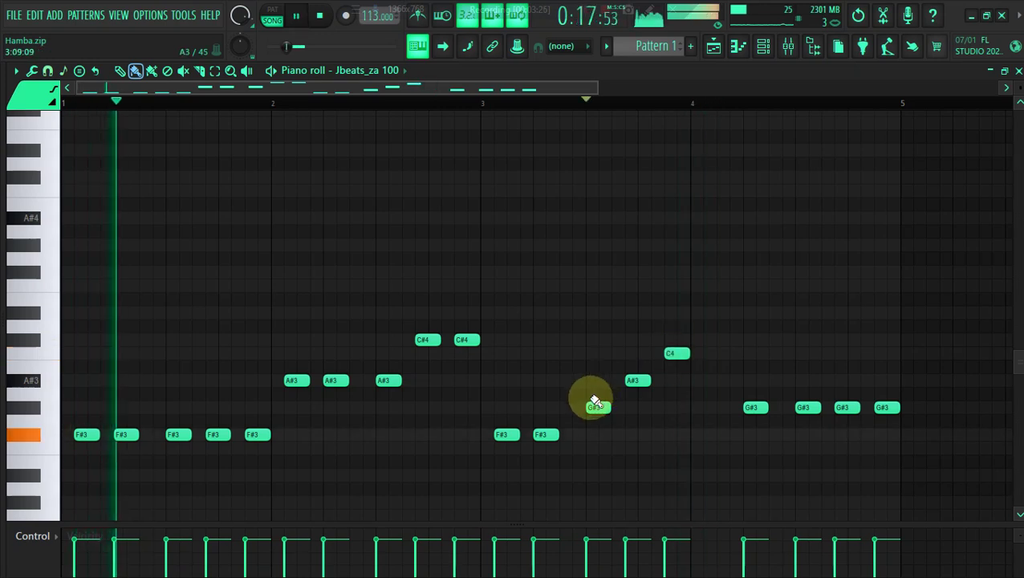
left_click_drag(595, 405, 594, 433)
left_click_drag(634, 380, 633, 431)
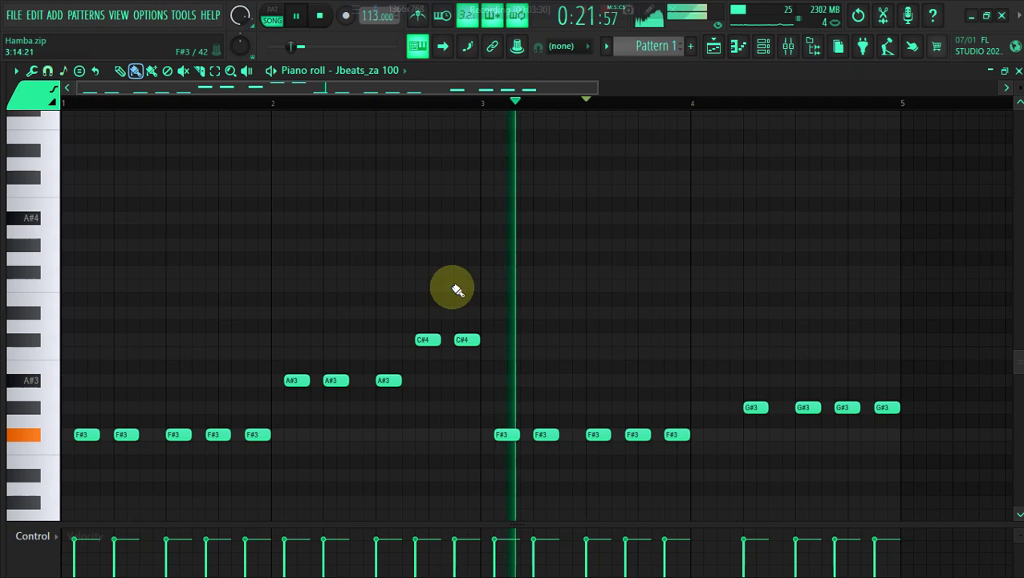
Select the four G#3 notes of bar 4 and try moving them earlier so the first starts at 4:02:00
left_click(214, 70)
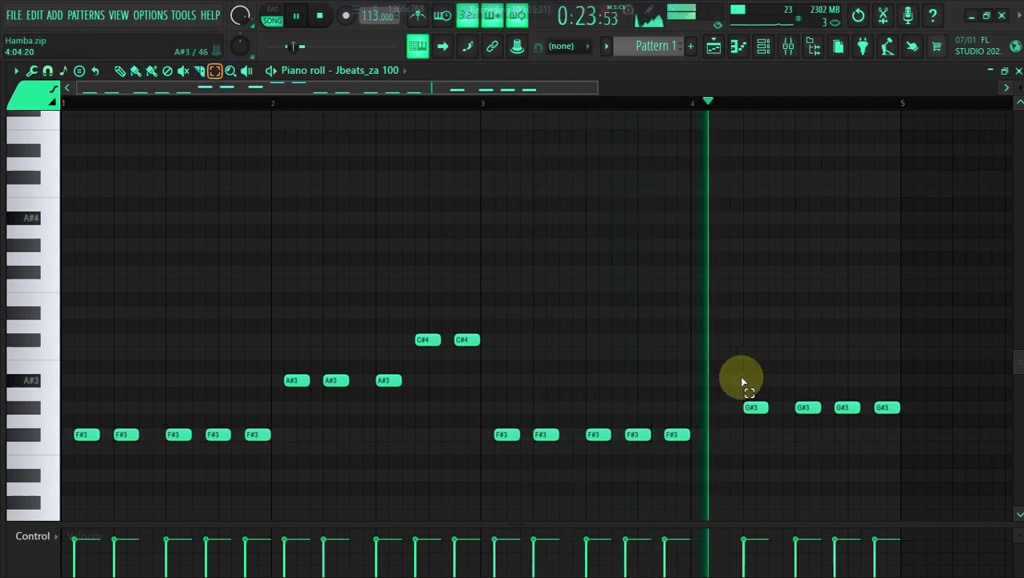
left_click_drag(741, 377, 897, 423)
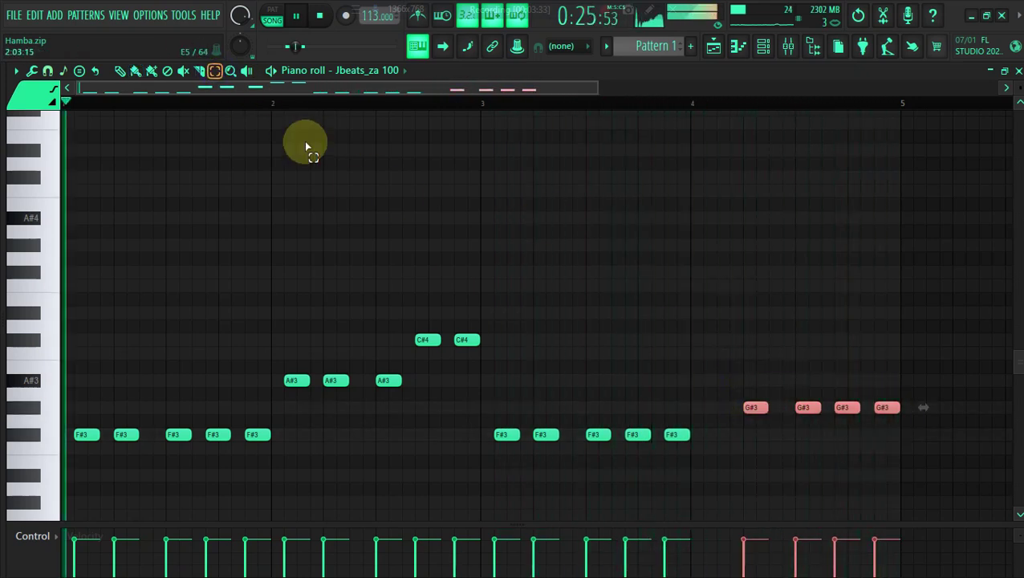
left_click(135, 70)
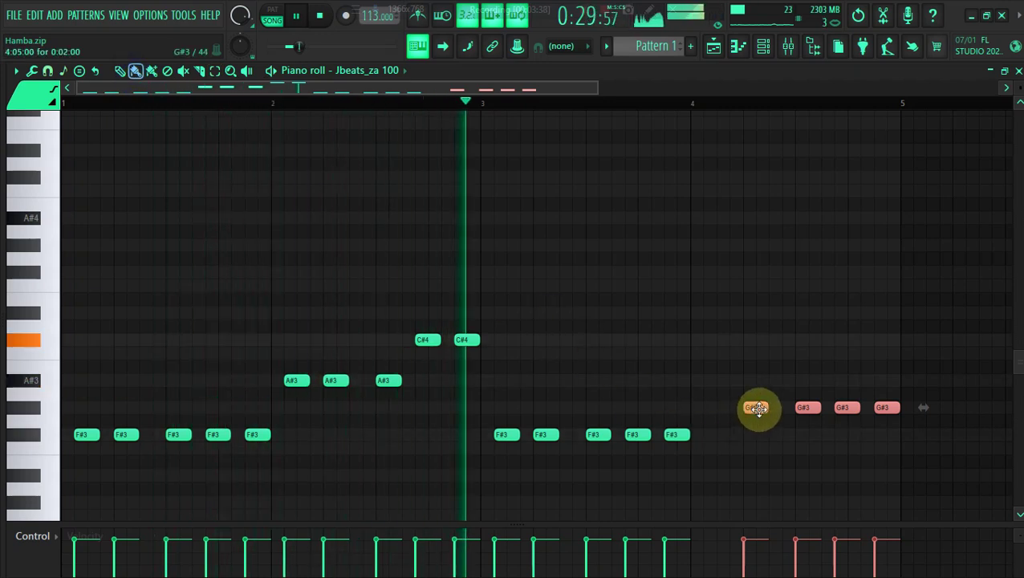
left_click_drag(759, 408, 719, 407)
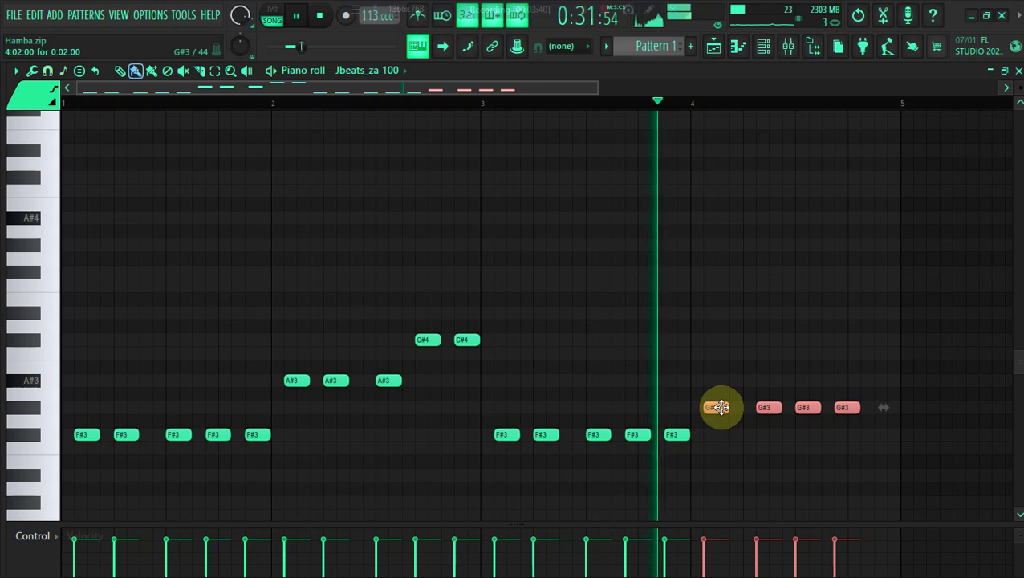
left_click(434, 102)
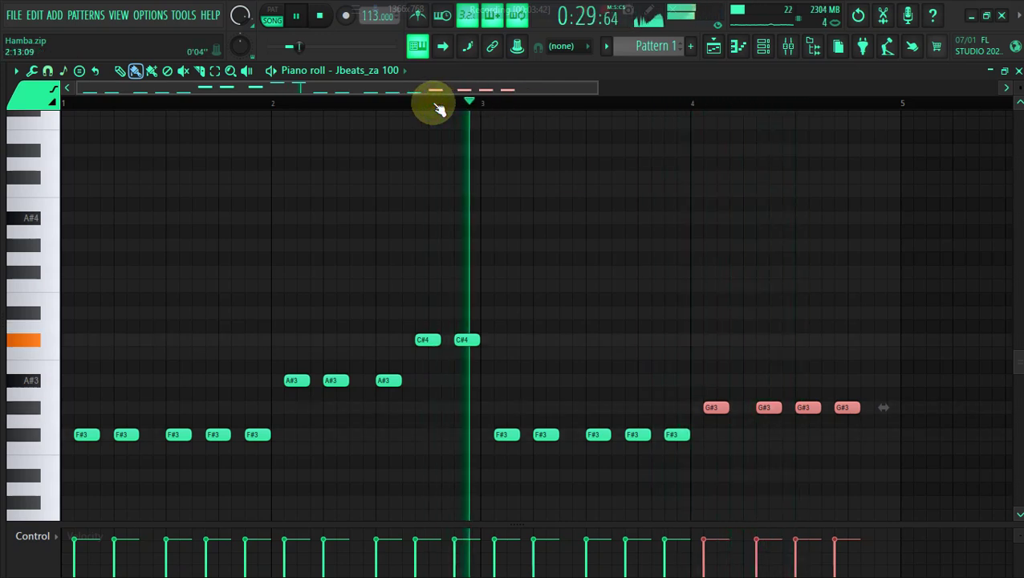
key("shift+Up")
key("shift+Up")
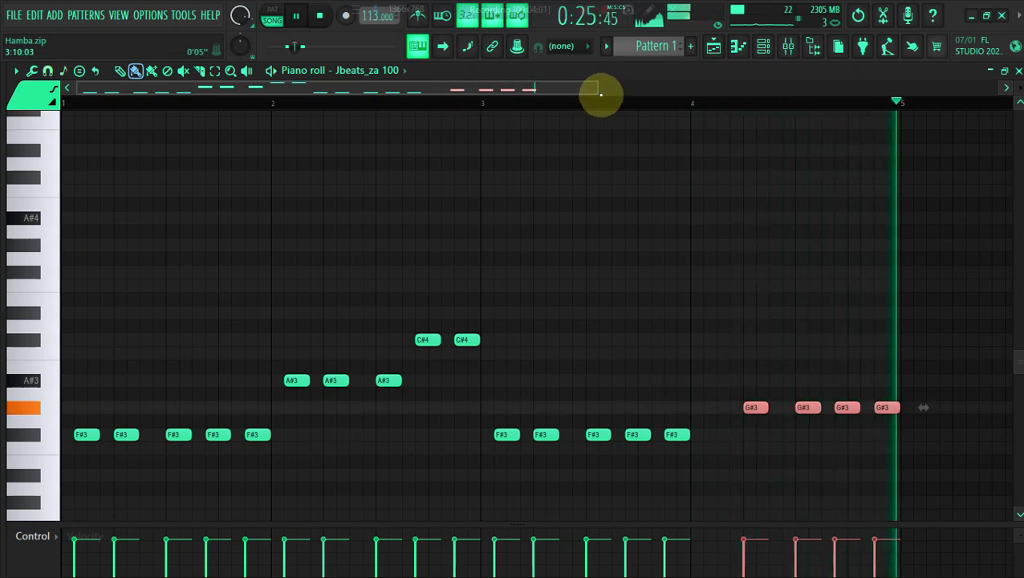
Raise the four selected G#3 notes of bar 4 to A#3 and audition the pattern from bar 3
left_click(572, 104)
key("Up")
key("Up")
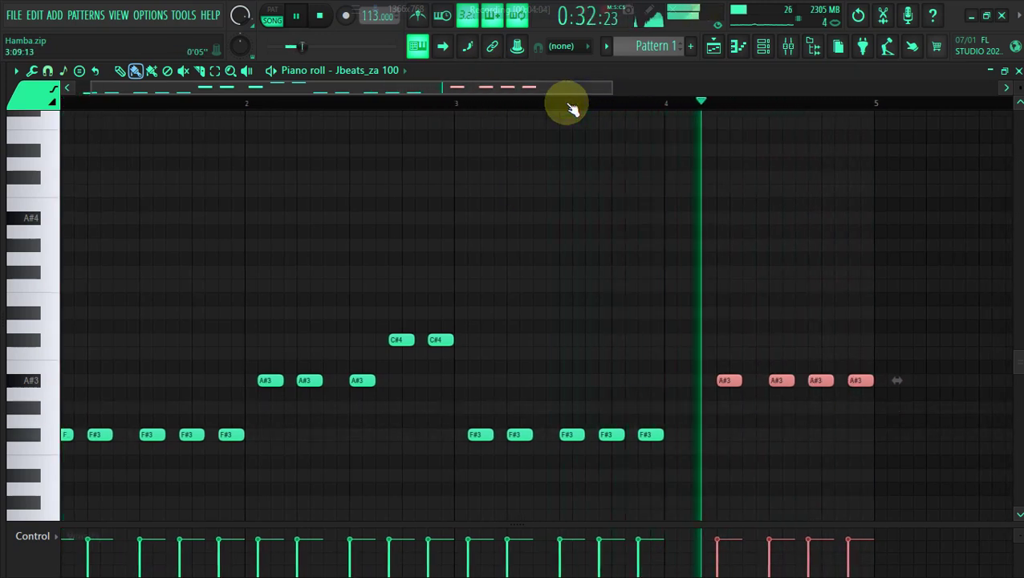
left_click(571, 104)
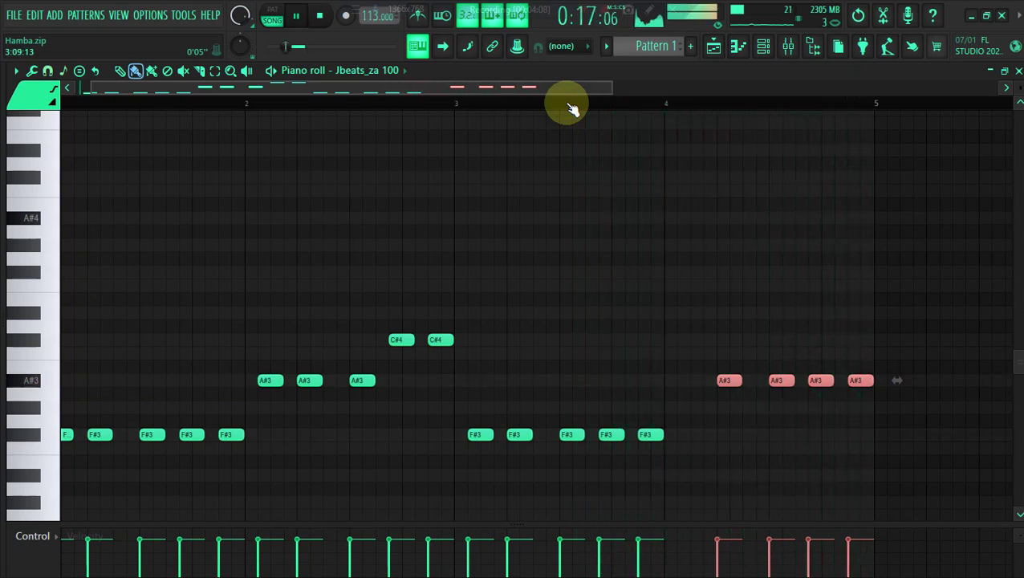
left_click(572, 105)
Select the last two A#3 notes of bar 4 and raise them to C#4
left_click(214, 71)
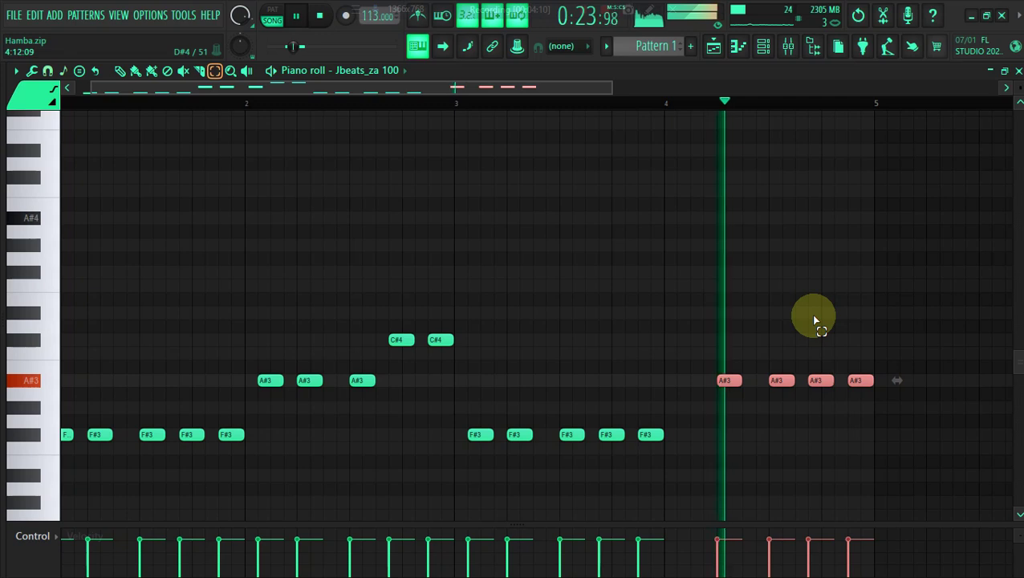
left_click(817, 382)
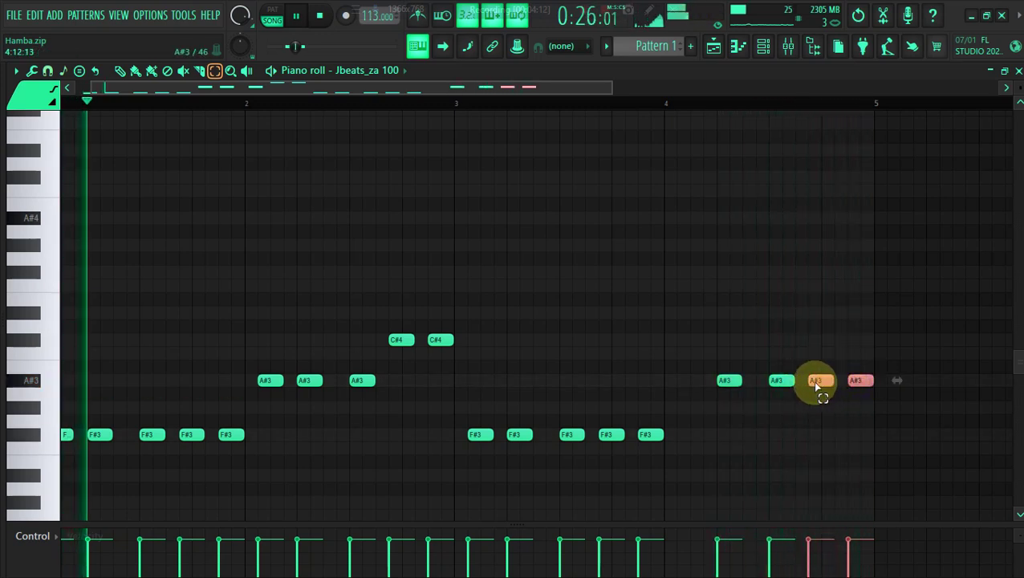
left_click(136, 70)
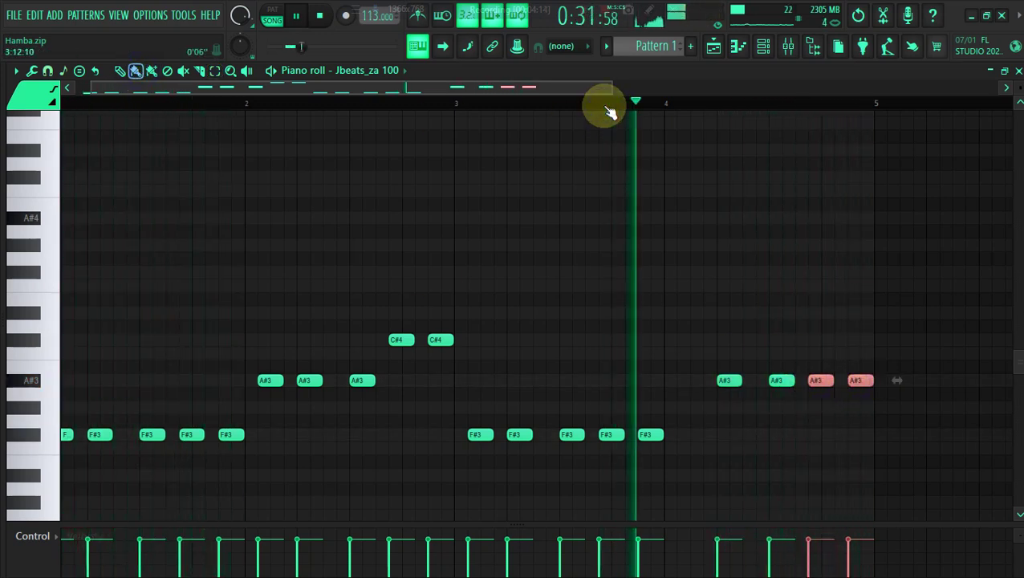
key("Up")
key("Up")
key("Up")
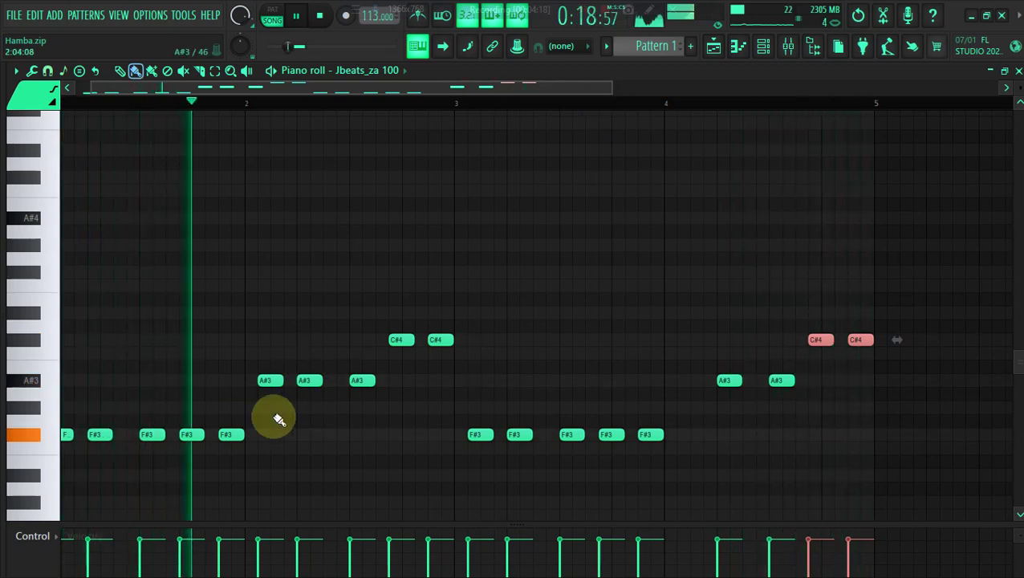
Add D#3 notes just before bar 2 and at the start of bar 3, plus two D#3 and one F3 early in bar 4
left_click(237, 472)
left_click(459, 475)
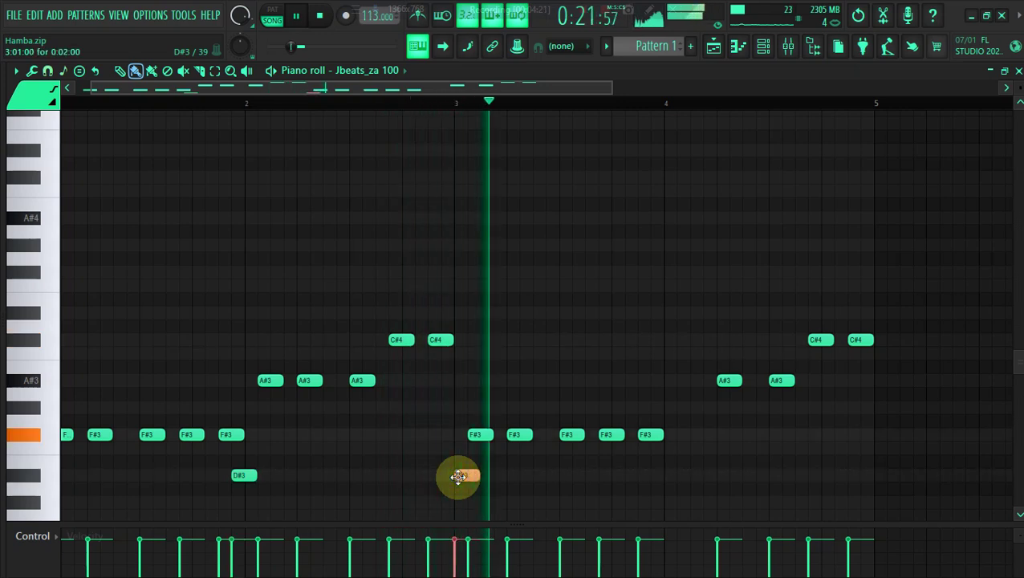
left_click(673, 475)
left_click(695, 473)
left_click(709, 450)
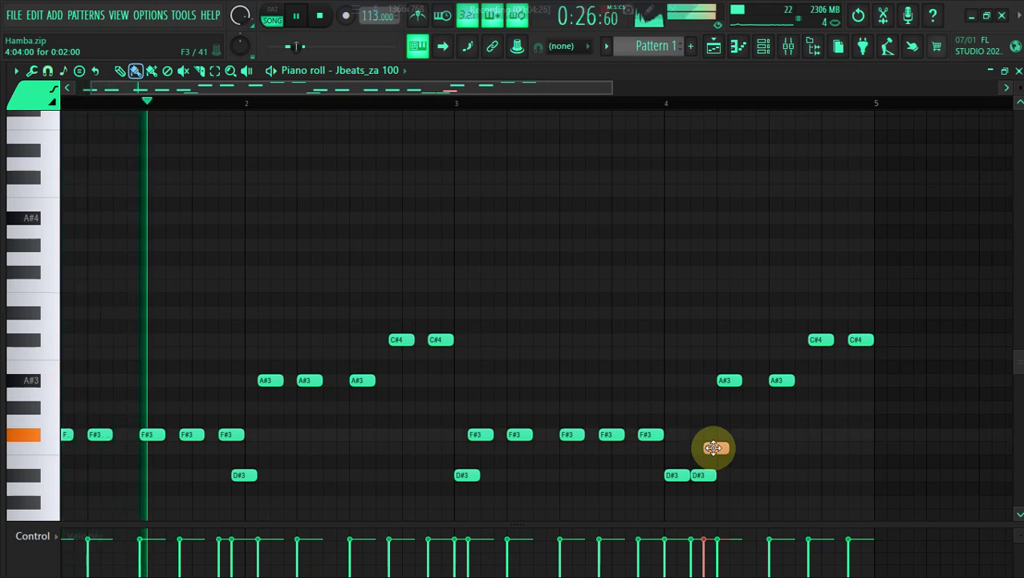
scroll(275, 87, "left", 1)
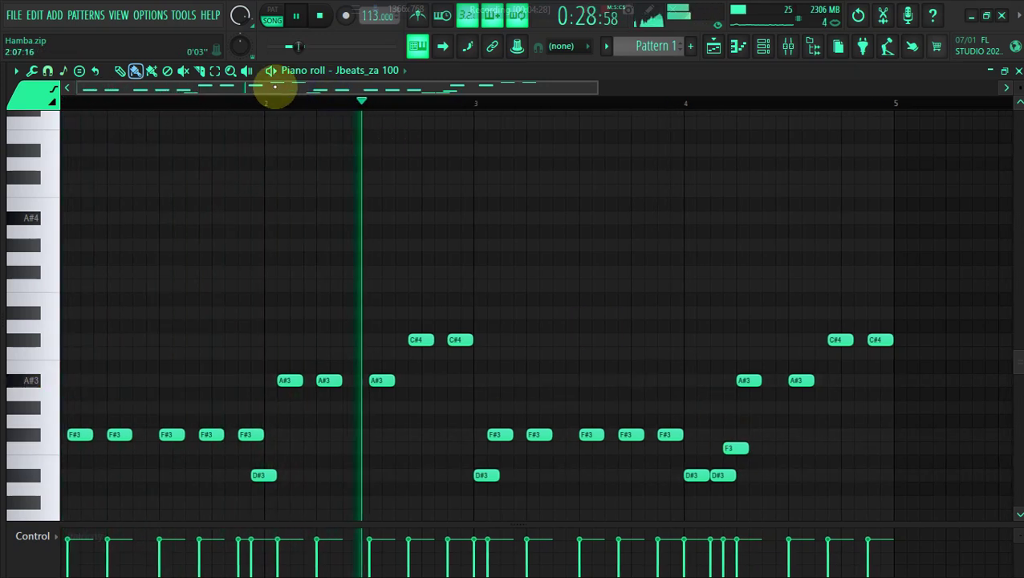
left_click_drag(577, 80, 549, 68)
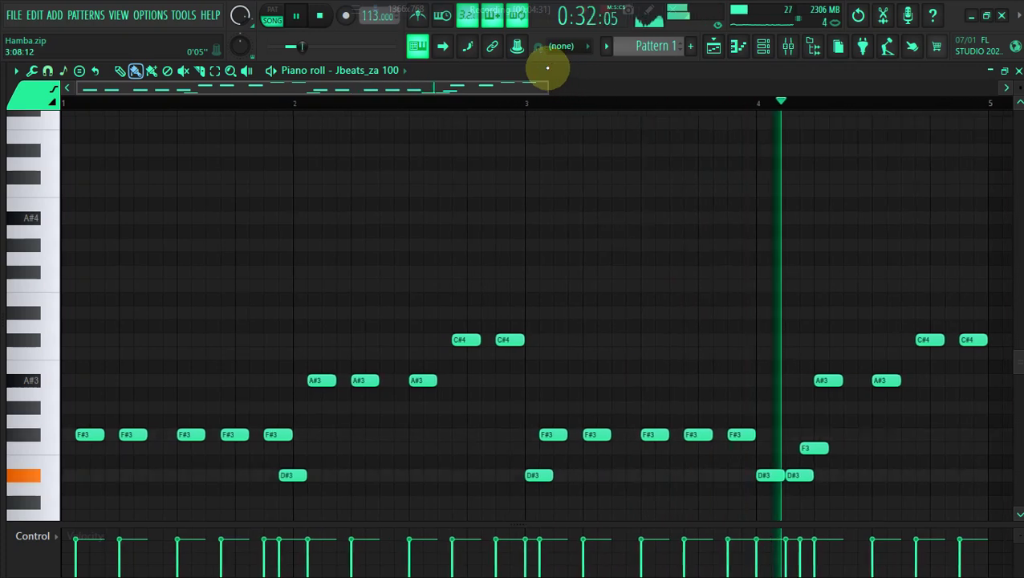
Copy the Jbeats_za 100 notes and paste them into the Jbeats_za bass Log channel
left_click(777, 54)
right_click(109, 350)
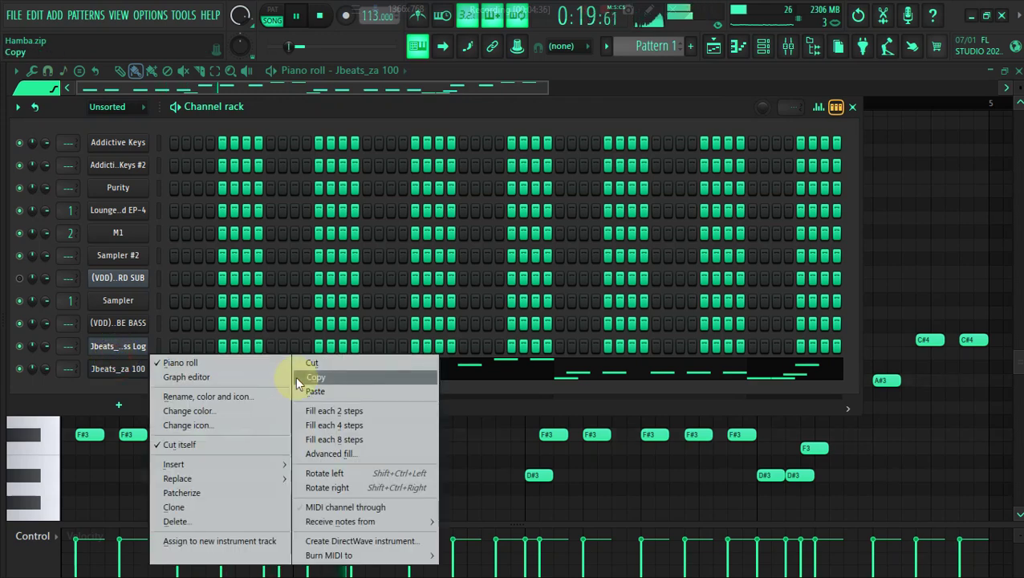
left_click(295, 376)
right_click(249, 345)
left_click(338, 375)
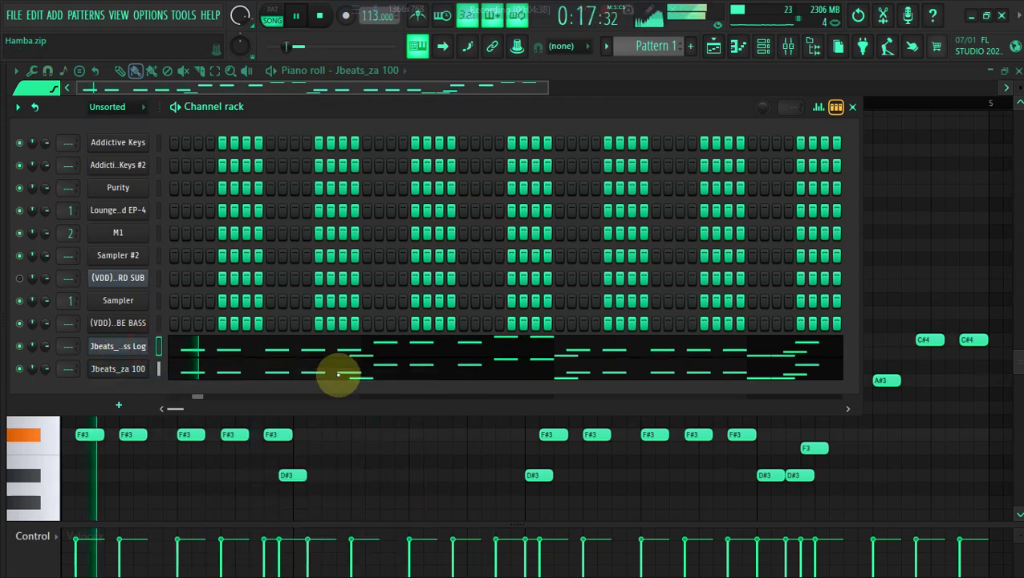
Raise the velocities of all Jbeats_za bass Log notes with level scaling, trying the notes an octave higher and returning them
left_click(178, 346)
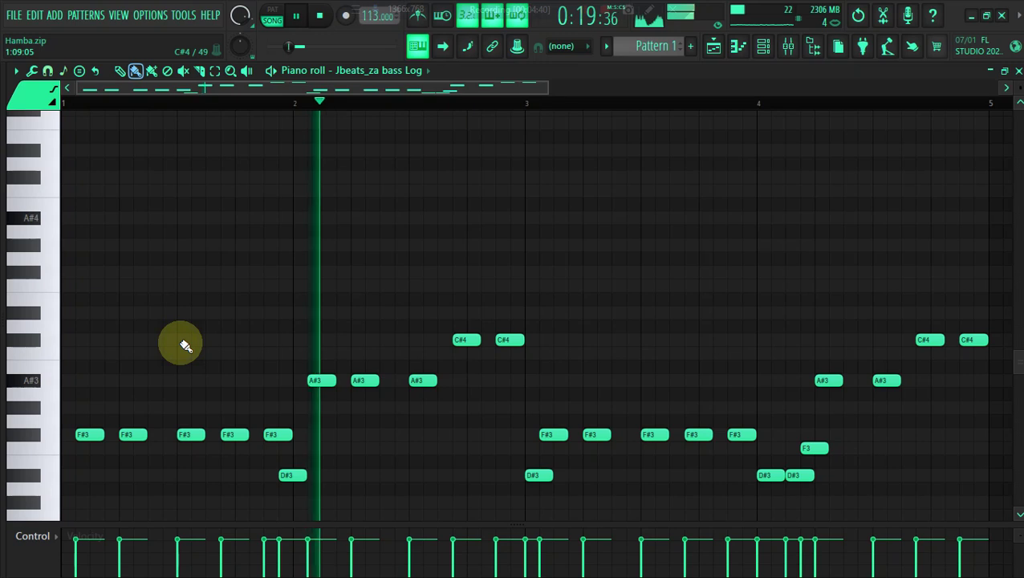
key("ctrl+Up")
key("alt+x")
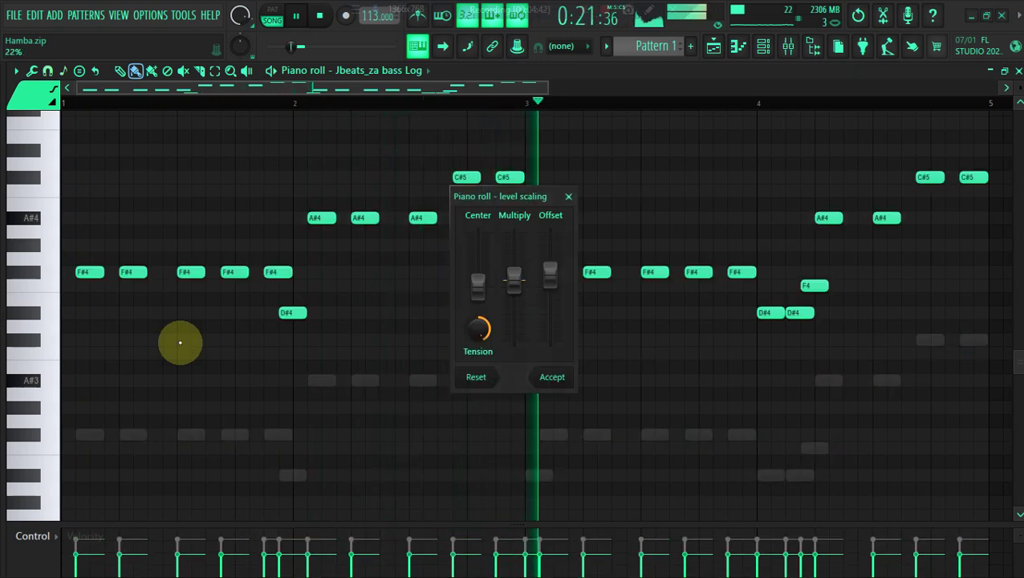
left_click_drag(510, 286, 514, 251)
left_click(549, 375)
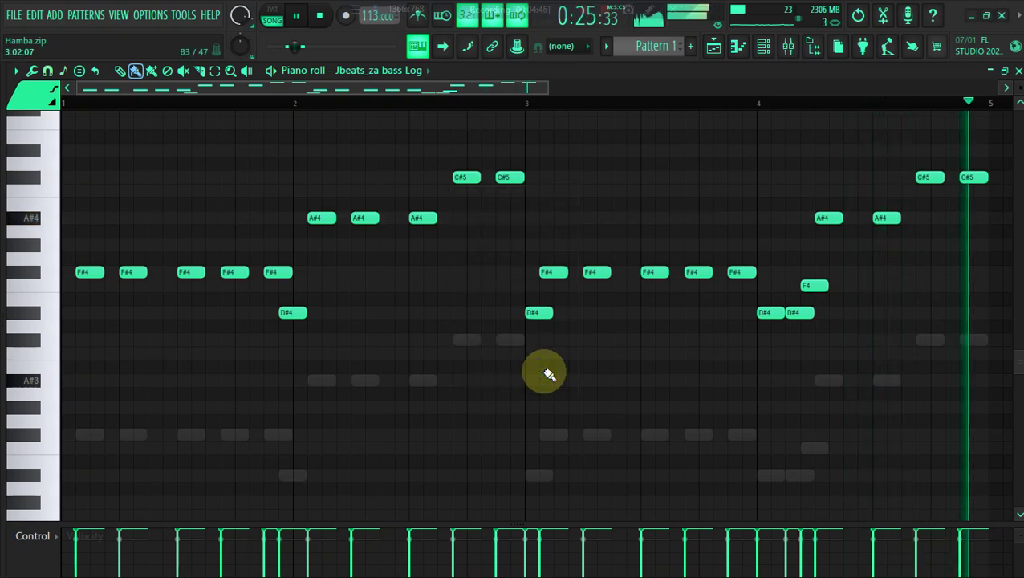
key("ctrl+Down")
Paste the copied Jbeats_za 100 notes into the (VDD) MDU HARD SUB channel
left_click(764, 46)
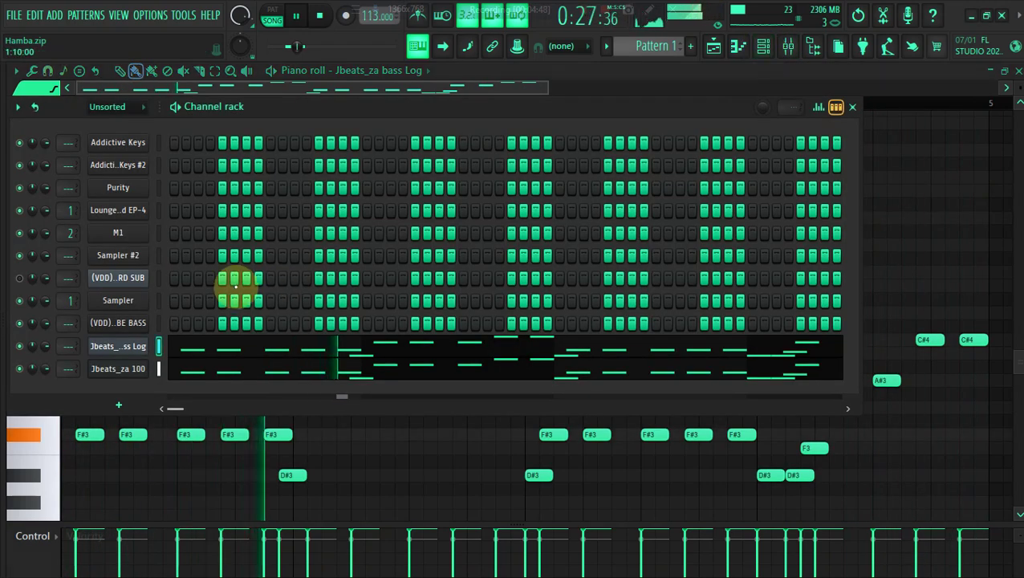
right_click(129, 278)
left_click(299, 309)
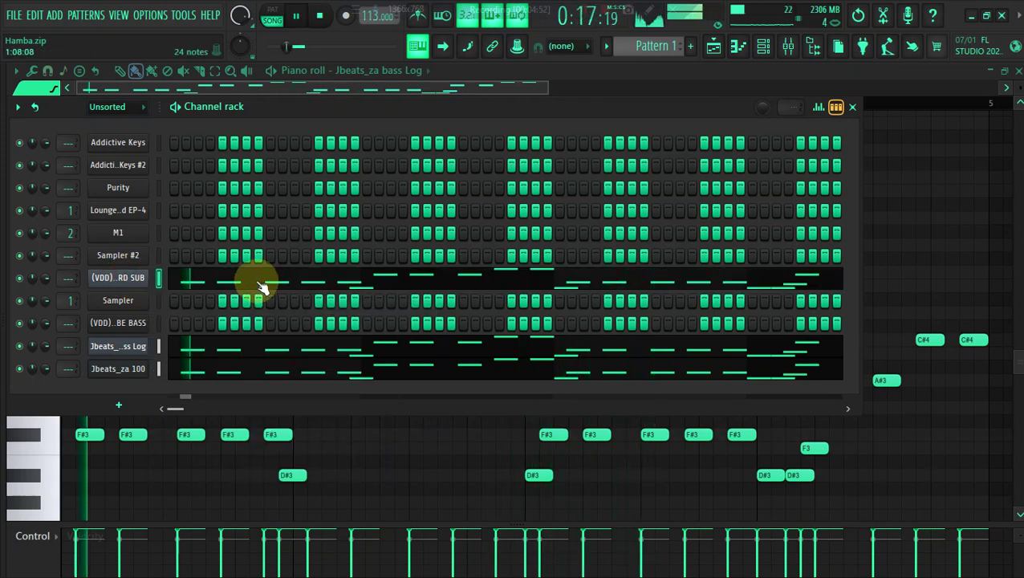
Try lengthening the MDU HARD SUB notes with the Articulator, and undo the change
left_click(262, 287)
key("alt+r")
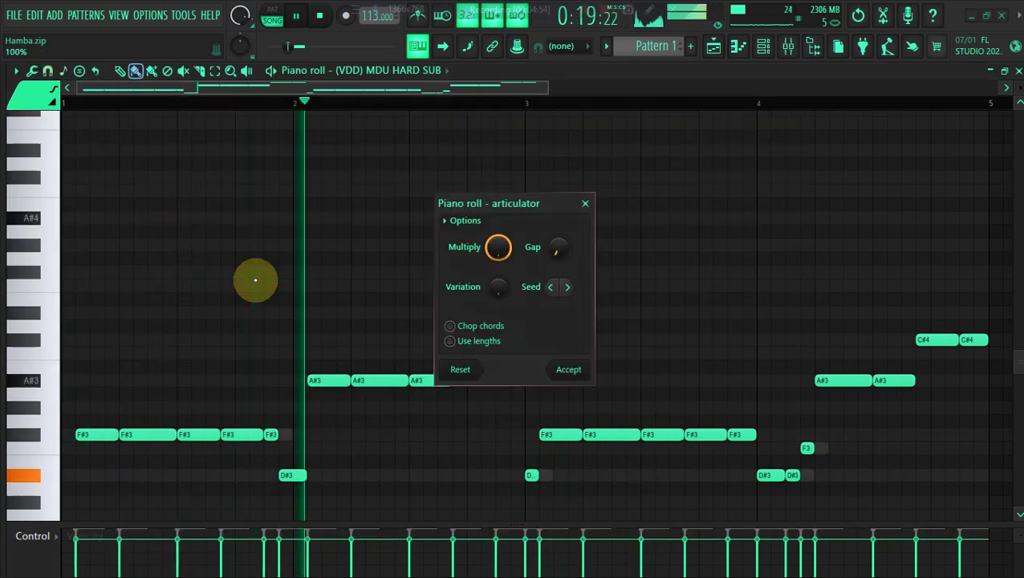
left_click(566, 370)
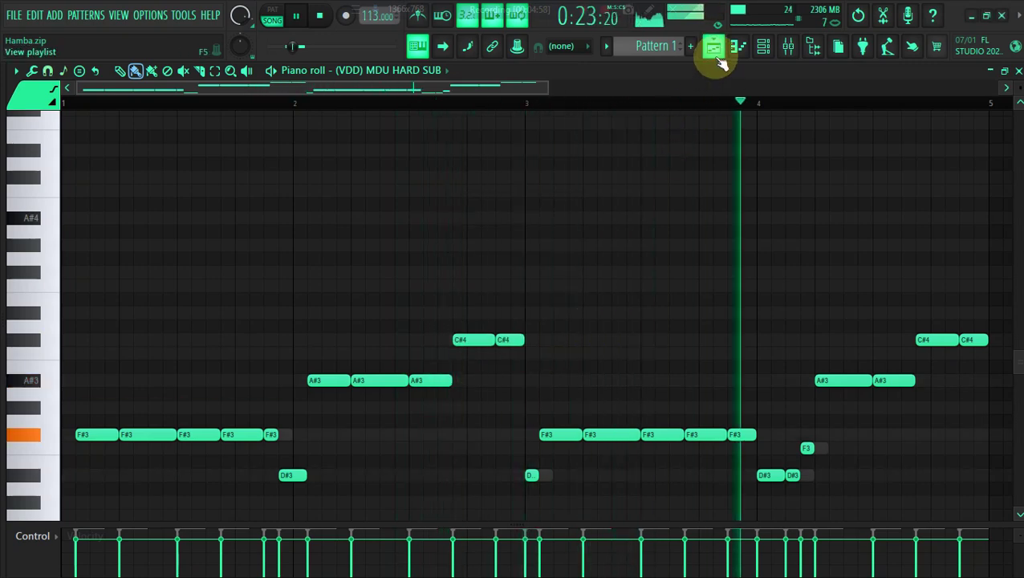
key("ctrl+z")
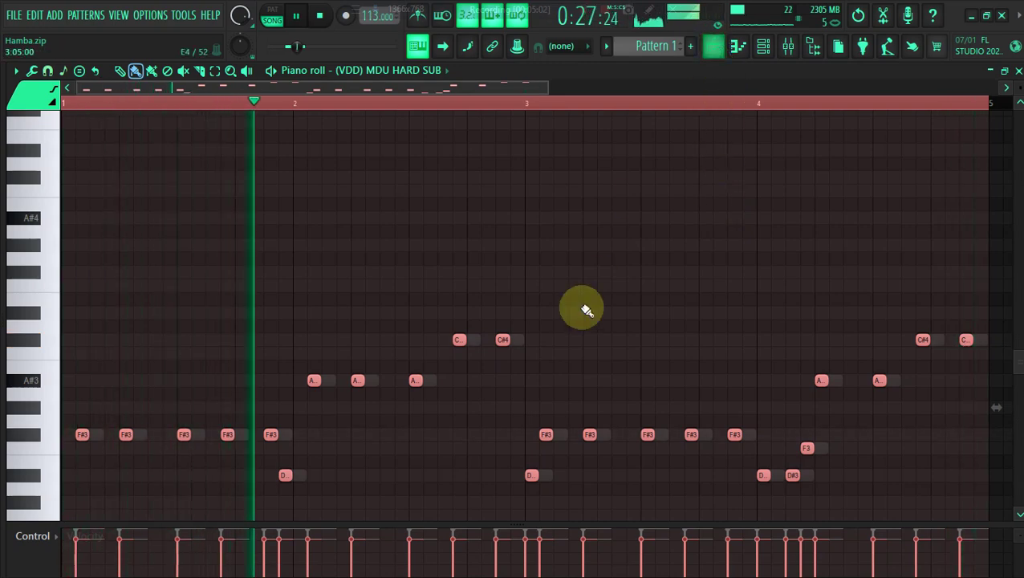
Shorten all the MDU HARD SUB notes together to half their original length
left_click_drag(510, 338, 522, 338)
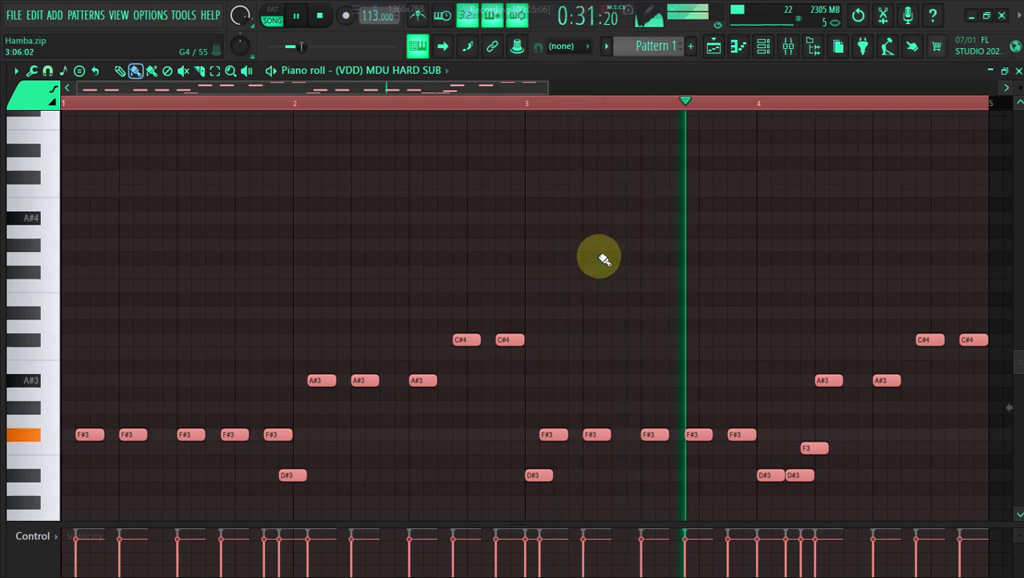
Duplicate the two Pattern 1 clips on Track 3 of the playlist so the copies start at bar 17
left_click(714, 46)
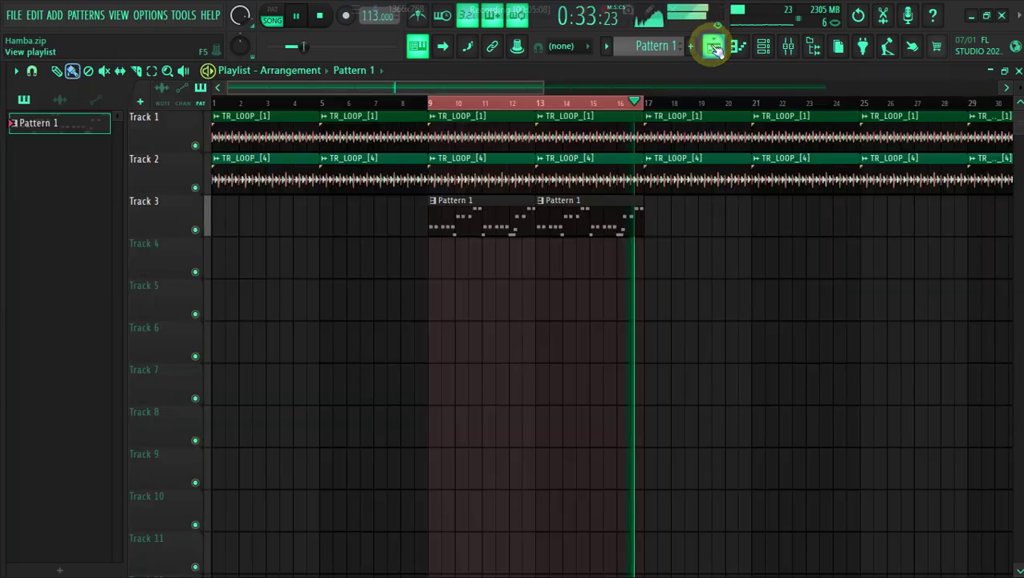
left_click_drag(543, 86, 644, 86)
left_click_drag(548, 225, 630, 227)
Copy the MDU HARD SUB notes into the (VDD) MDU TUBE BASS channel and try the Articulator on them
left_click(766, 45)
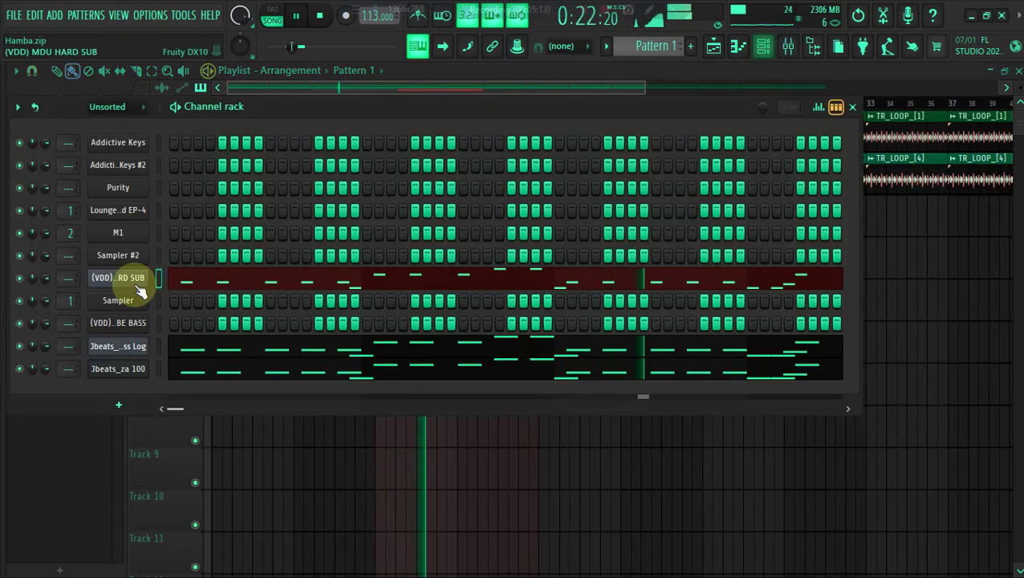
right_click(140, 287)
left_click(338, 278)
right_click(138, 326)
left_click(315, 351)
left_click(277, 319)
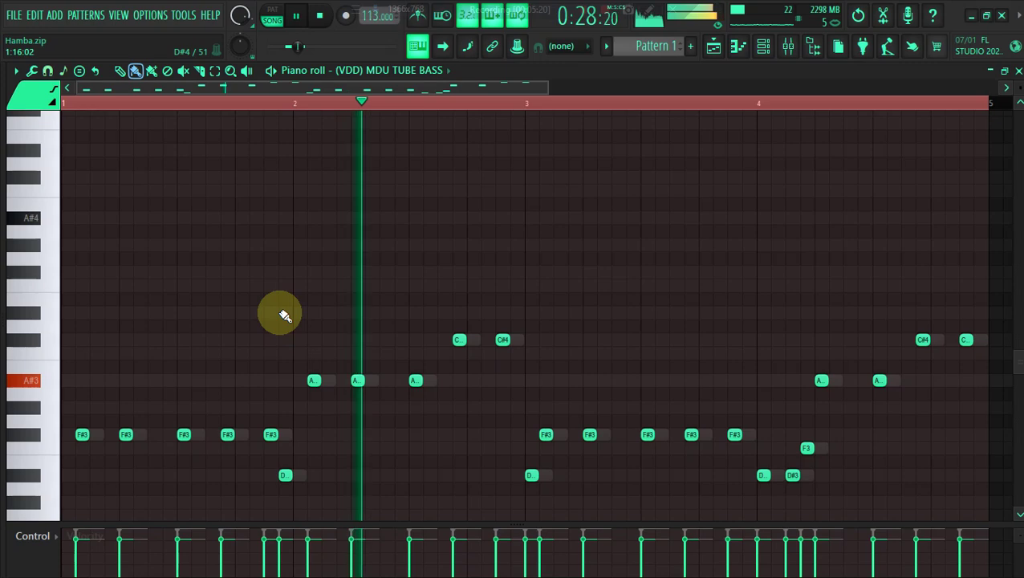
key("alt+r")
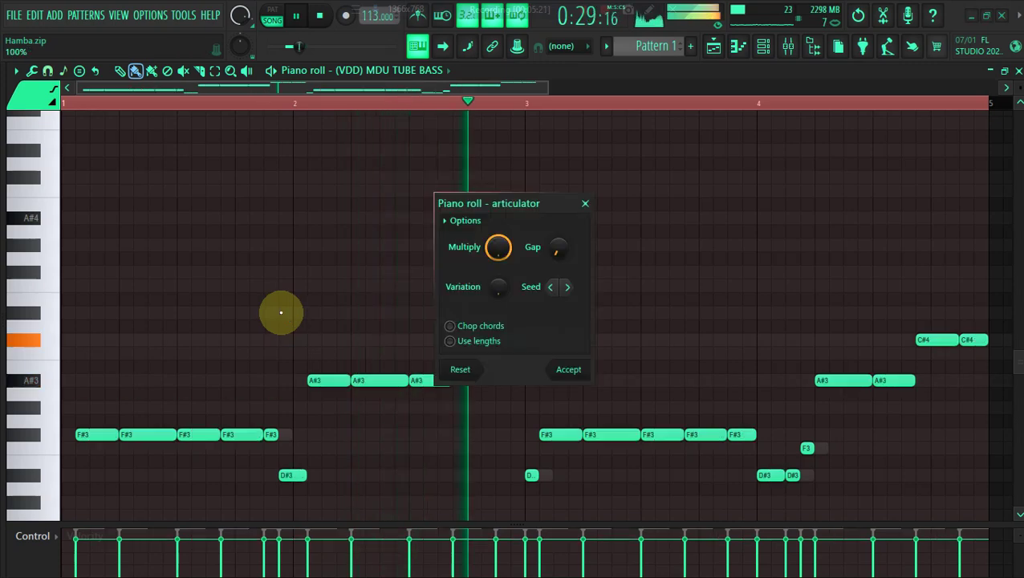
left_click(588, 211)
Set the playlist's time selection to bars 17 through 24, over the last two Pattern 1 clips
left_click(717, 48)
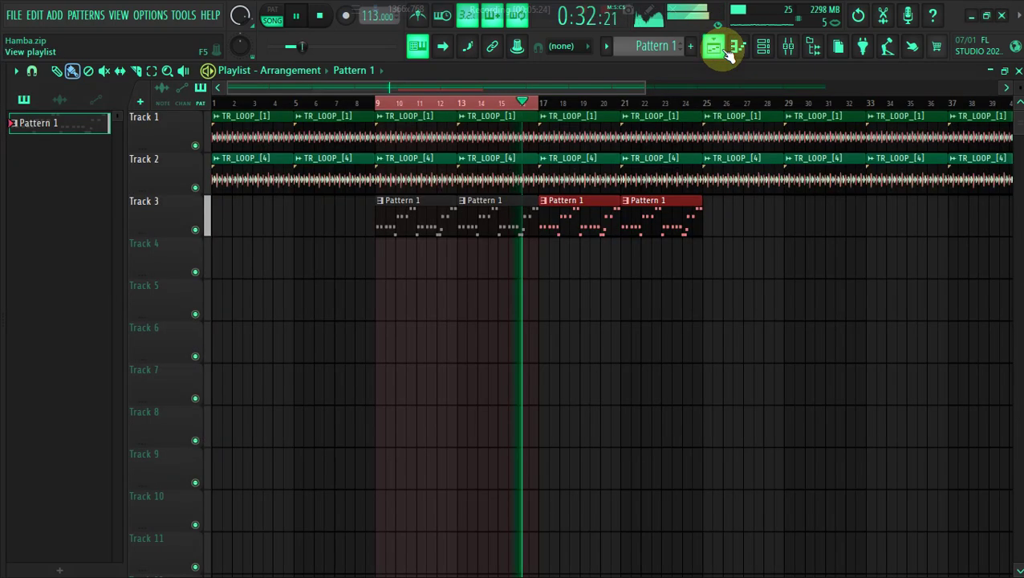
left_click_drag(693, 106, 707, 105)
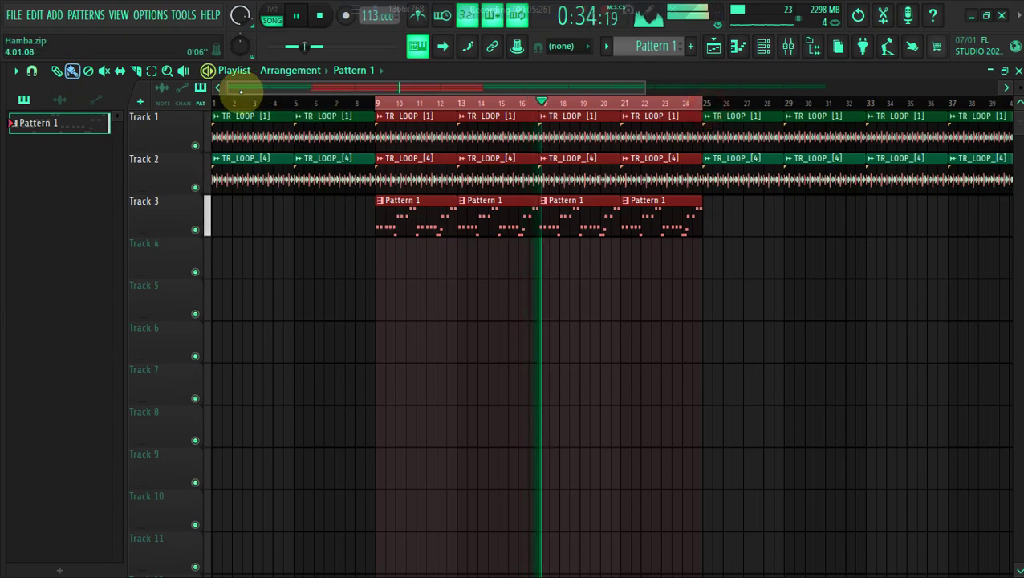
left_click_drag(229, 89, 351, 106)
Create Pattern 2 and place its clip on Track 4, stretched from bar 17 to bar 25
left_click(691, 46)
key("Return")
left_click(349, 274)
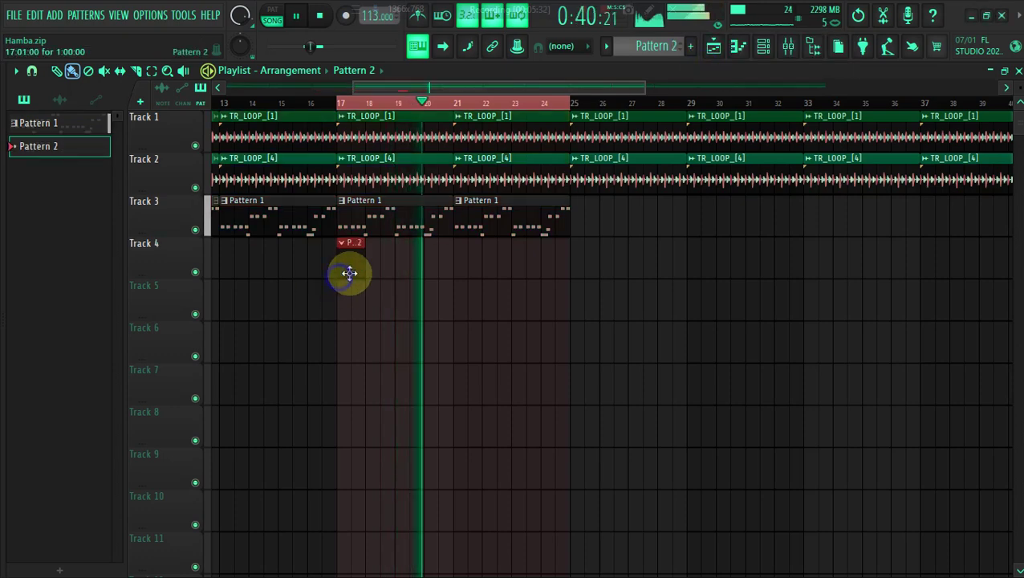
left_click_drag(362, 270, 567, 270)
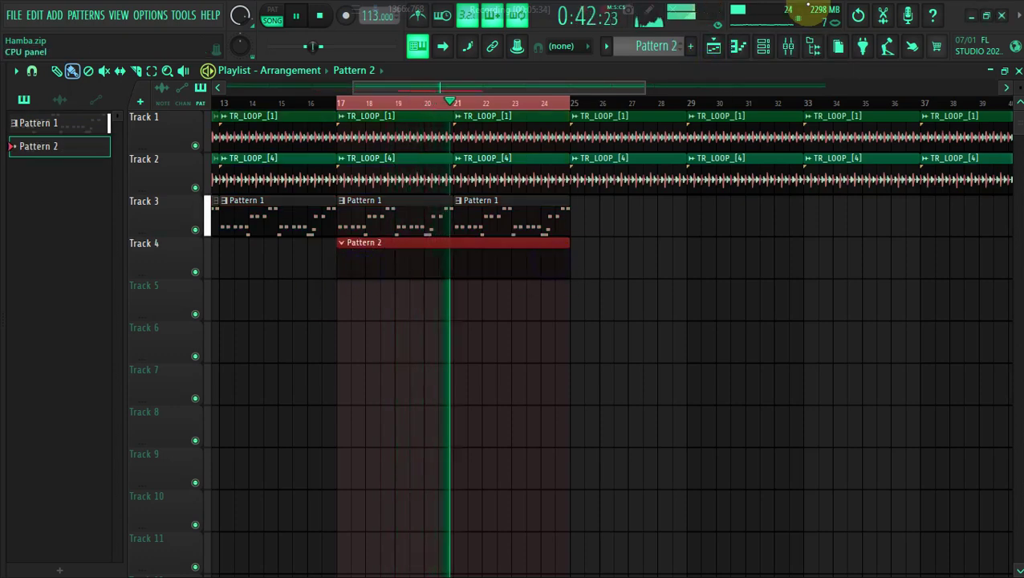
Open the M1 channel's instrument and move its window clear of the channel list
left_click(763, 45)
right_click(139, 233)
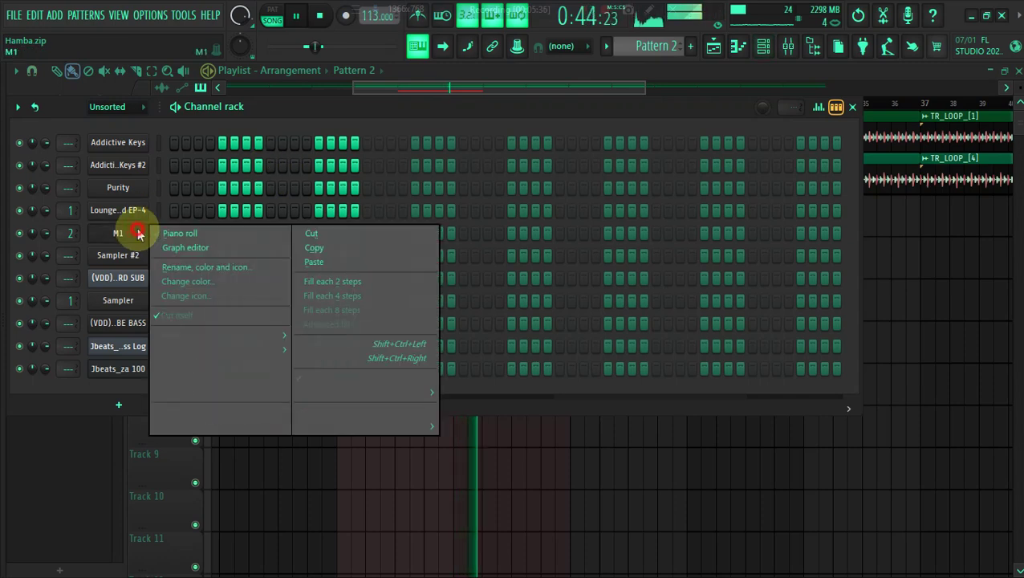
left_click(148, 234)
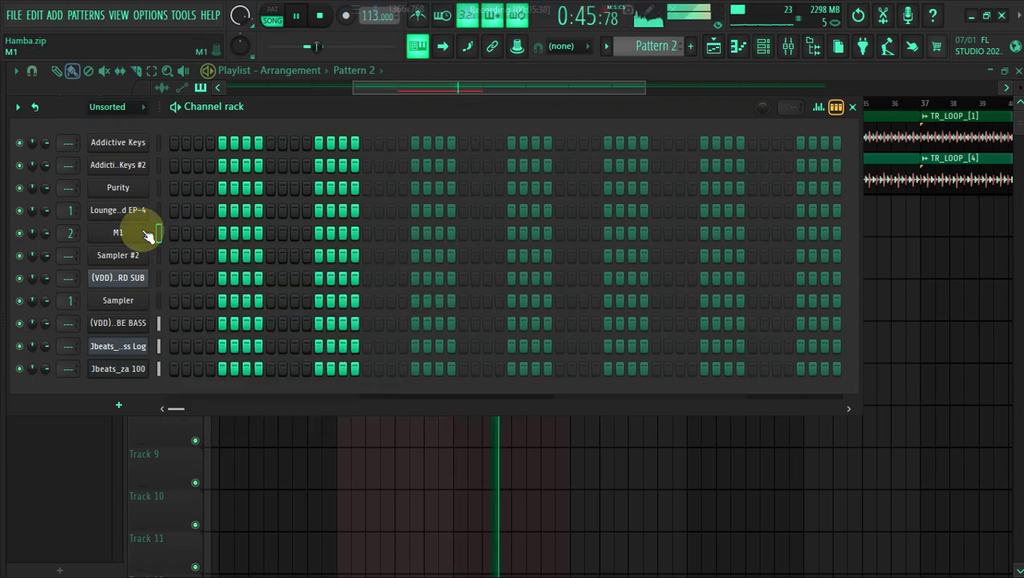
left_click(142, 233)
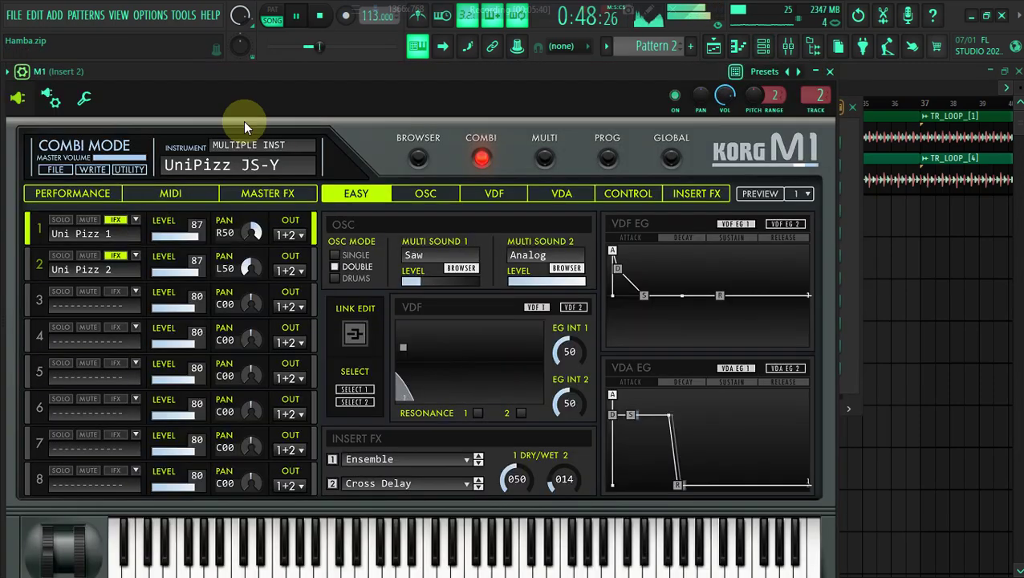
left_click_drag(248, 71, 237, 333)
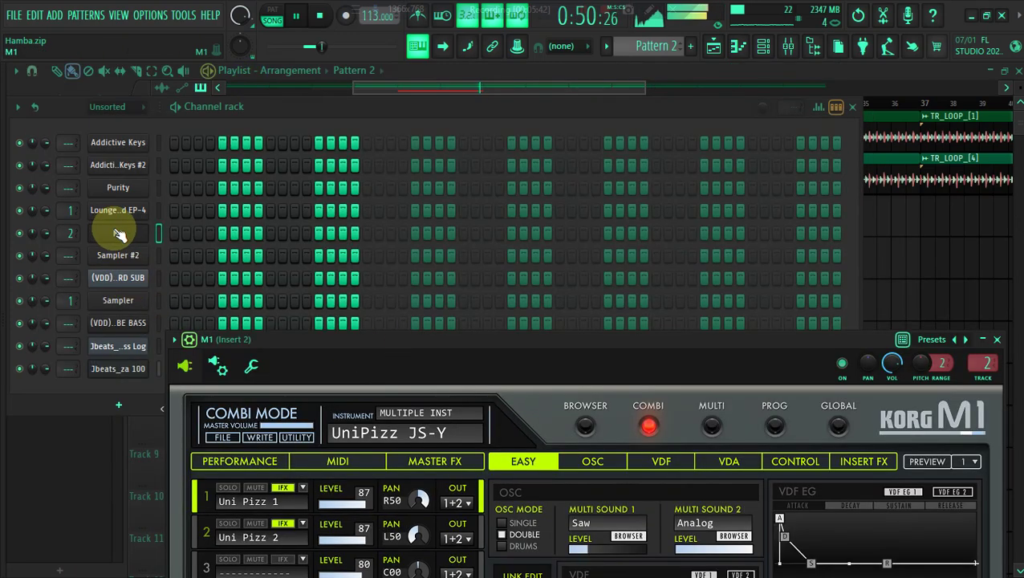
Fill the Purity channel with a hit on every fourth step and open the instrument's sound preset list
right_click(118, 188)
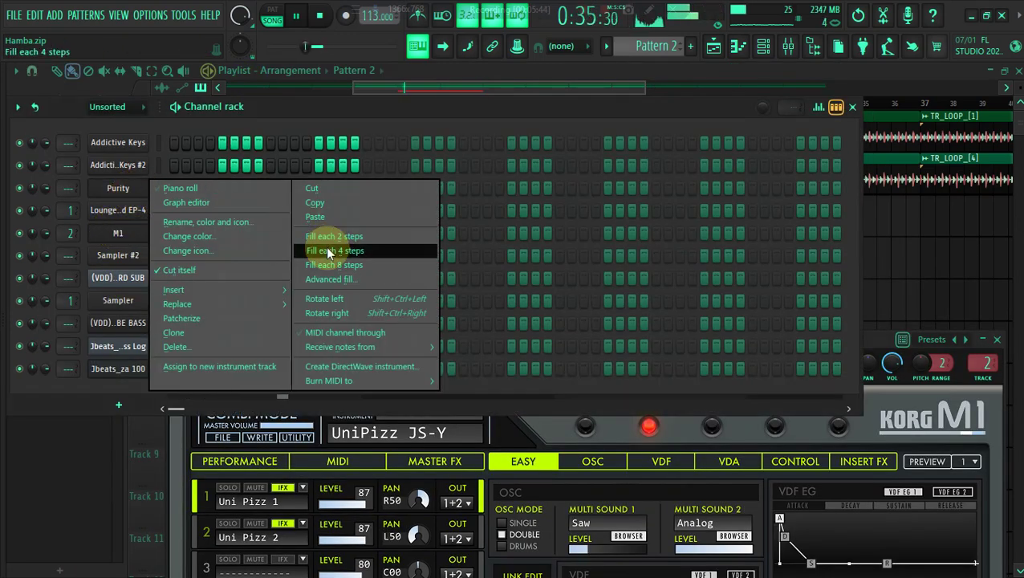
left_click(330, 251)
left_click(131, 191)
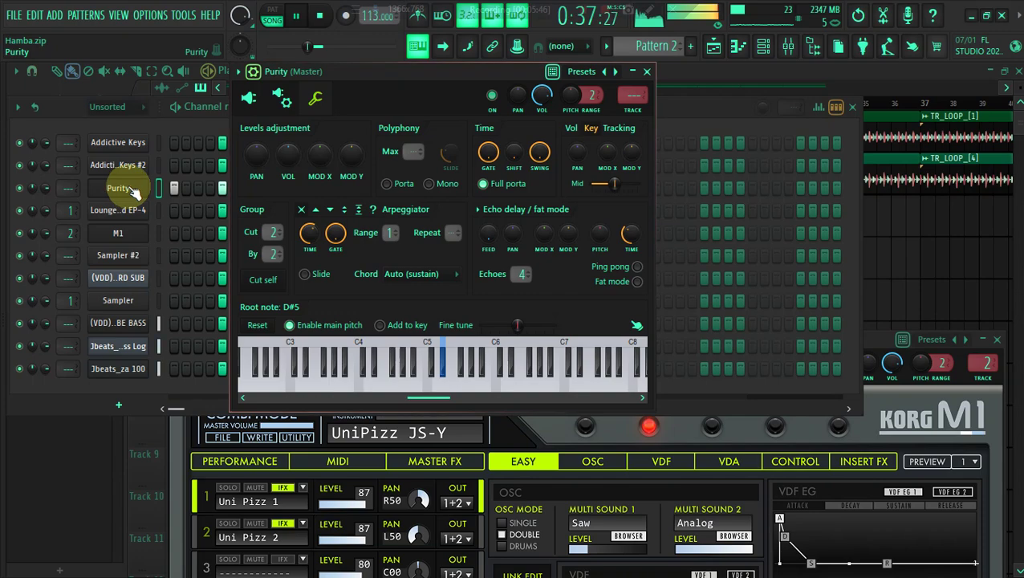
left_click(265, 98)
left_click(297, 100)
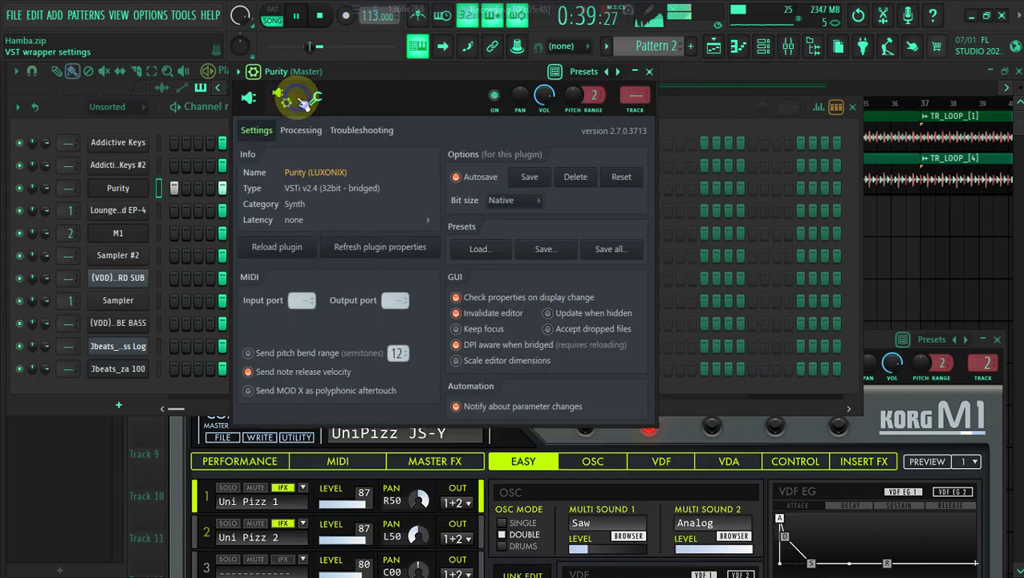
left_click(316, 99)
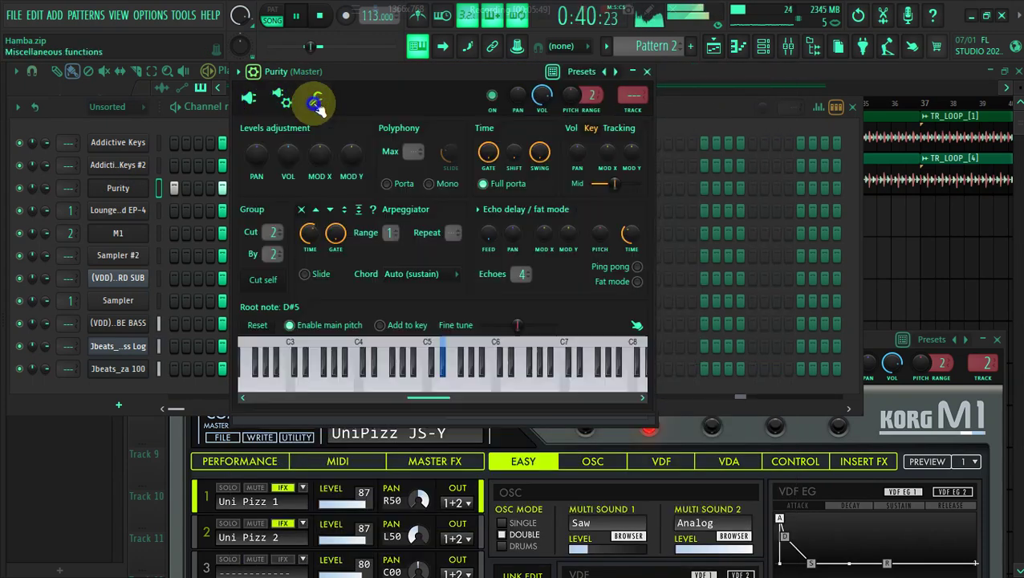
left_click(251, 99)
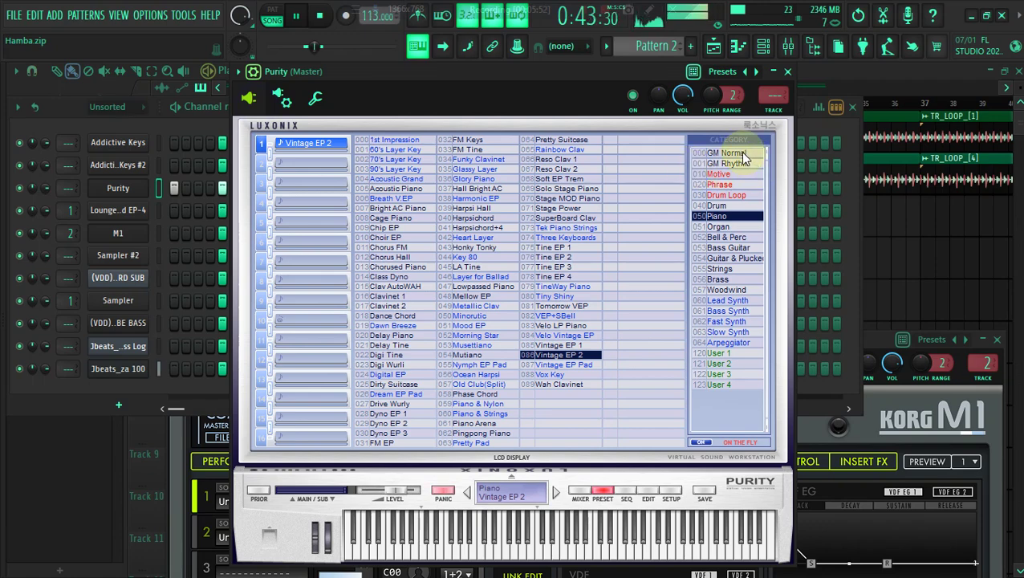
Try Purity's Bell & Perc category, and switch the instrument to the GM Normal category
left_click(730, 240)
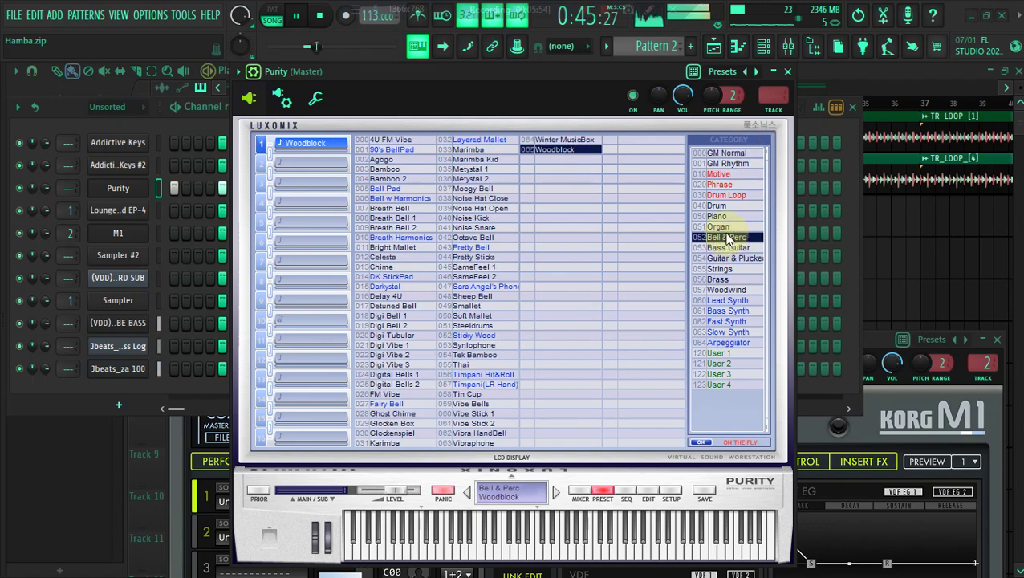
left_click(728, 153)
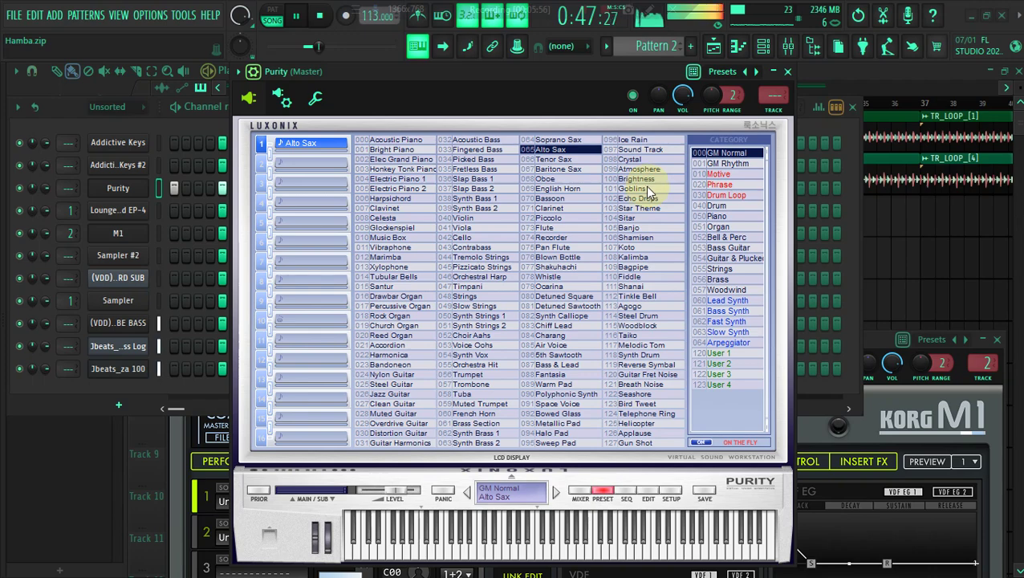
left_click(955, 229)
mouse_move(565, 262)
left_mouse_down()
mouse_move(370, 270)
mouse_move(570, 261)
left_mouse_up()
Open the Purity channel's piano roll and shift its four C5 notes two steps later in the bar
left_click(763, 45)
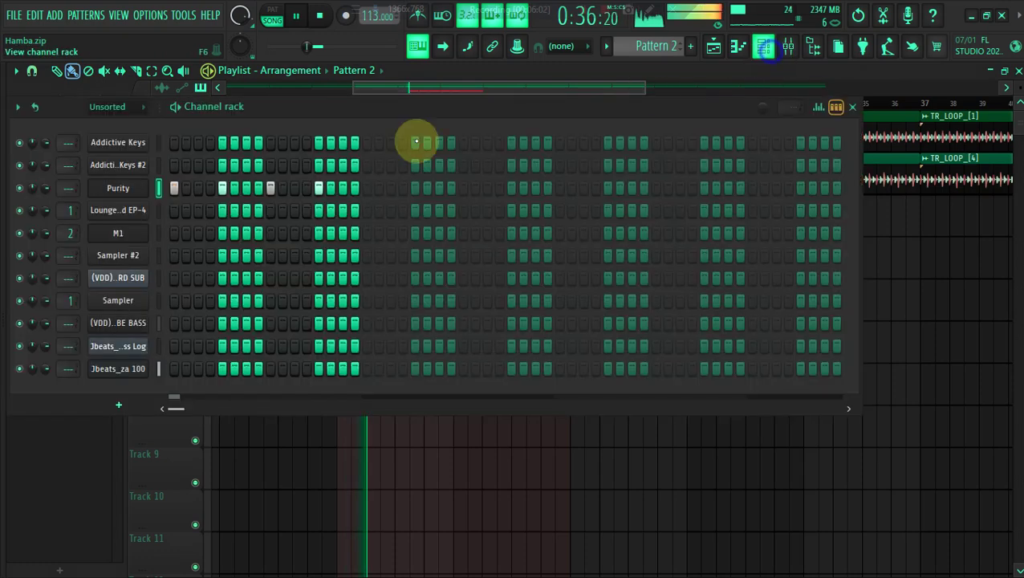
right_click(139, 186)
left_click(165, 190)
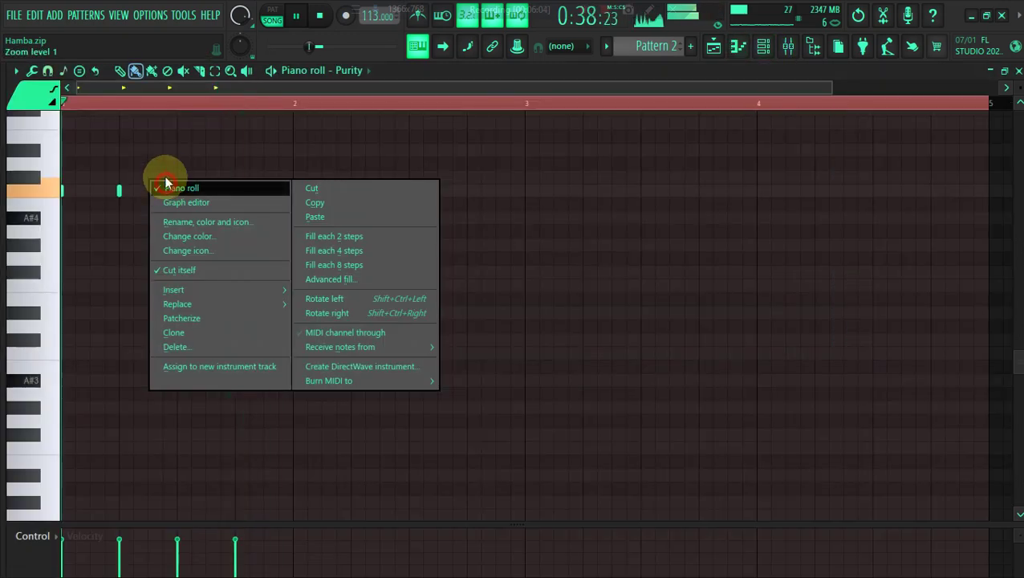
left_click(165, 189)
right_click(140, 188)
left_click(165, 189)
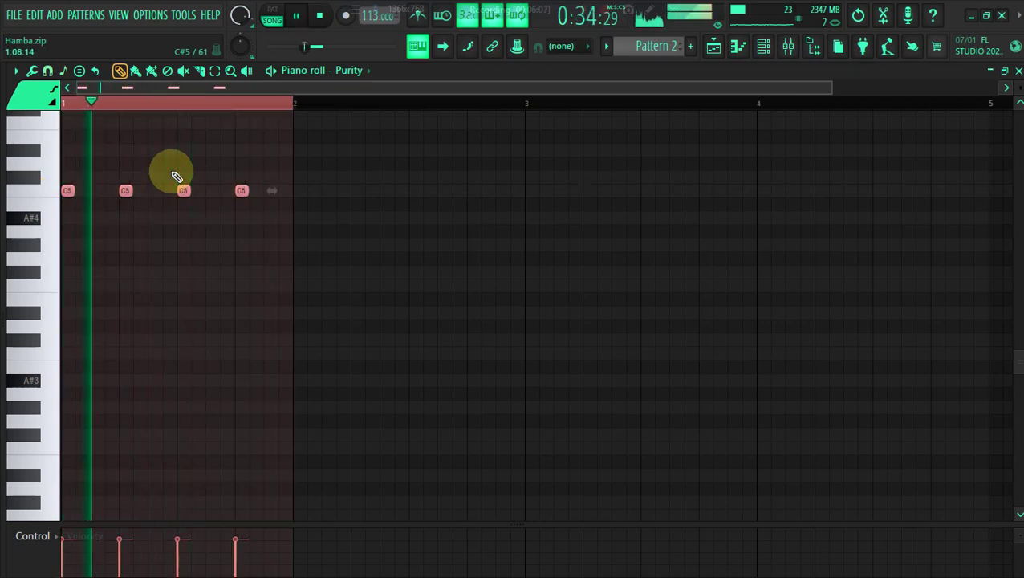
key("space")
key("shift+Right")
key("shift+Right")
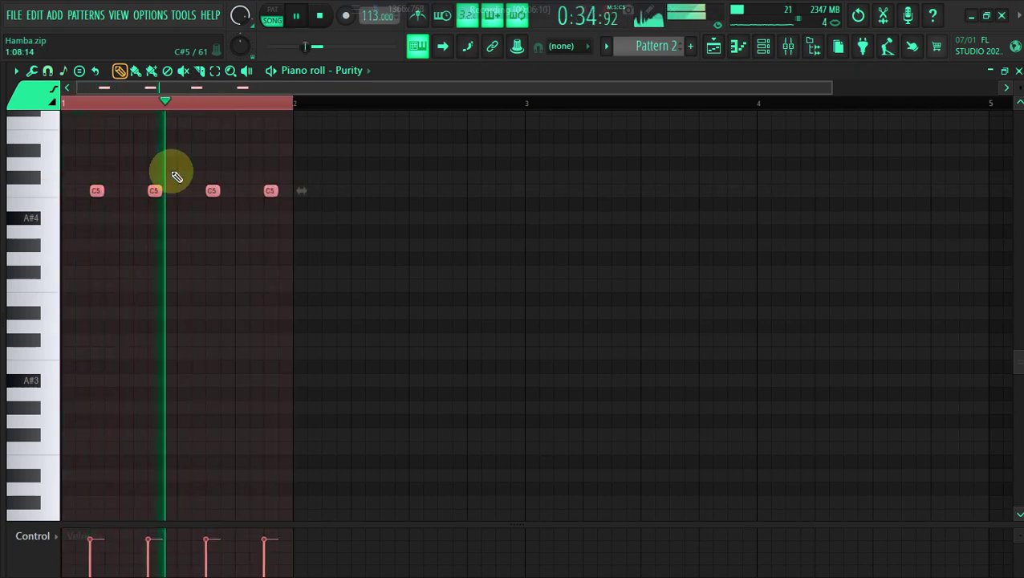
Try the four notes at D#5, check the scale highlighting options, and set the notes to C#5
key("shift+Up")
key("shift+Up")
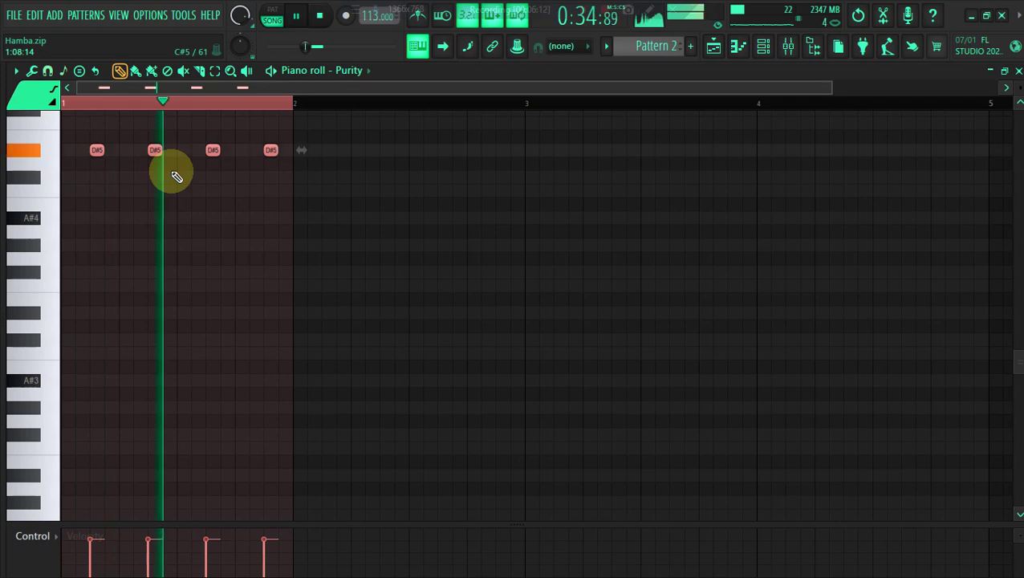
key("space")
left_click(78, 71)
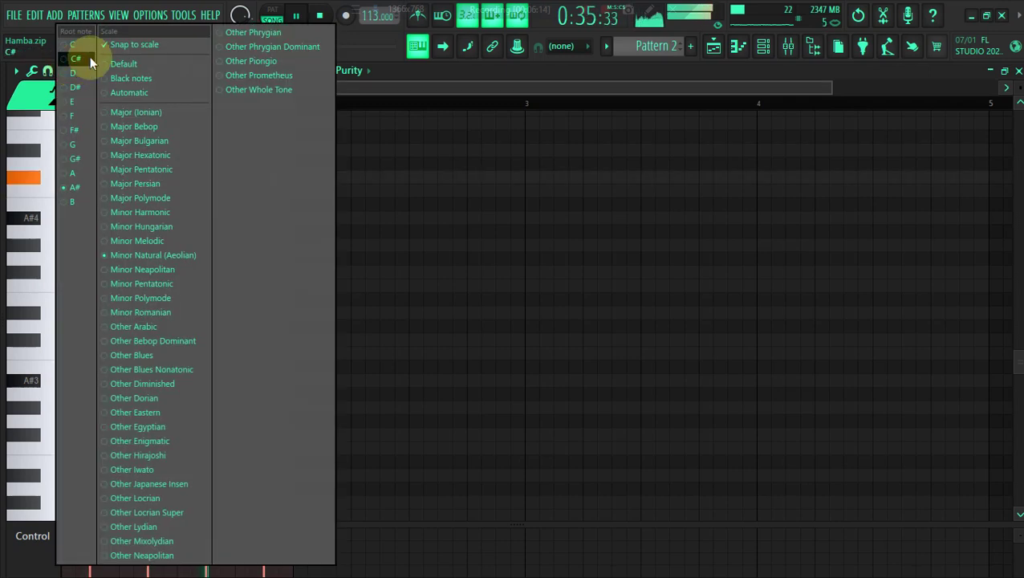
left_click(490, 188)
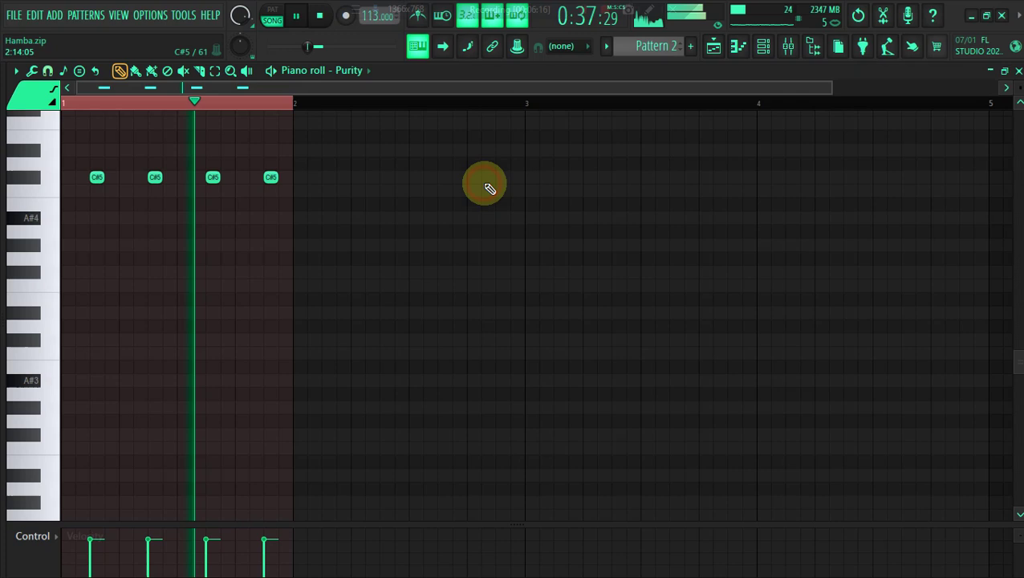
Try the four Purity notes at successively higher pitches, from D5 through F#5 and A5 to A#5
key("shift+Up")
key("shift+Up")
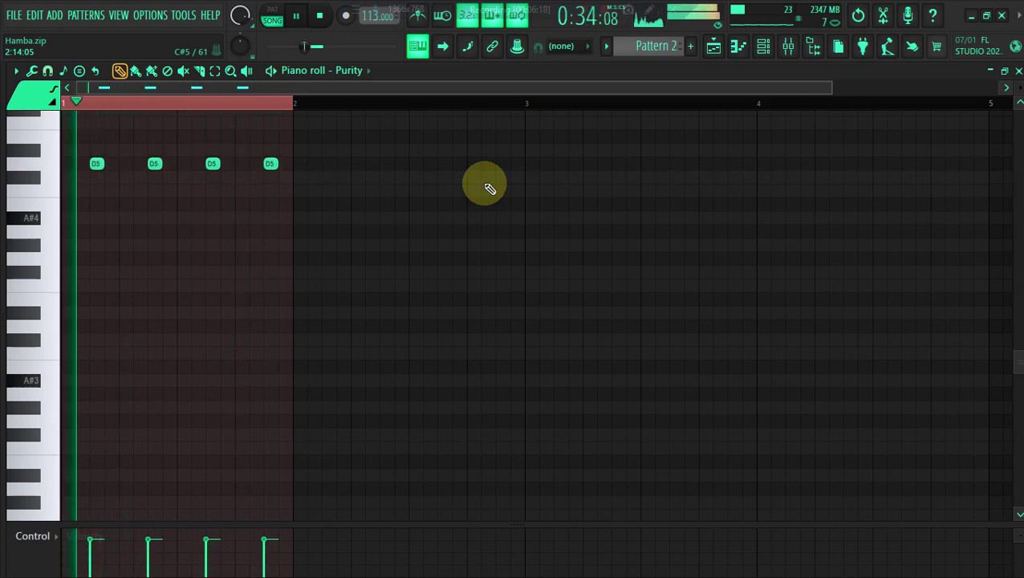
key("shift+Up")
key("shift+Up")
key("shift+Up")
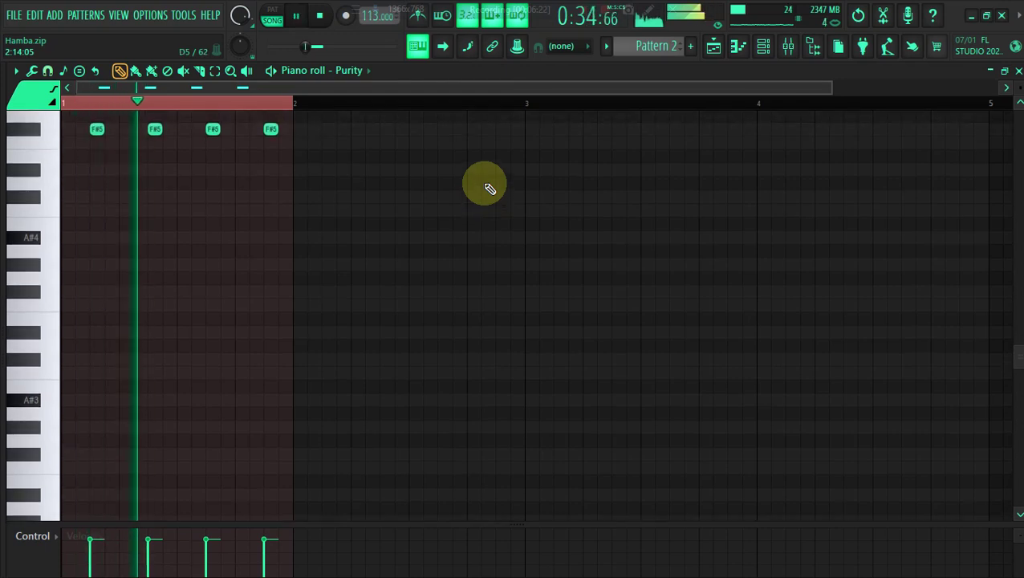
key("shift+Up")
key("shift+Up")
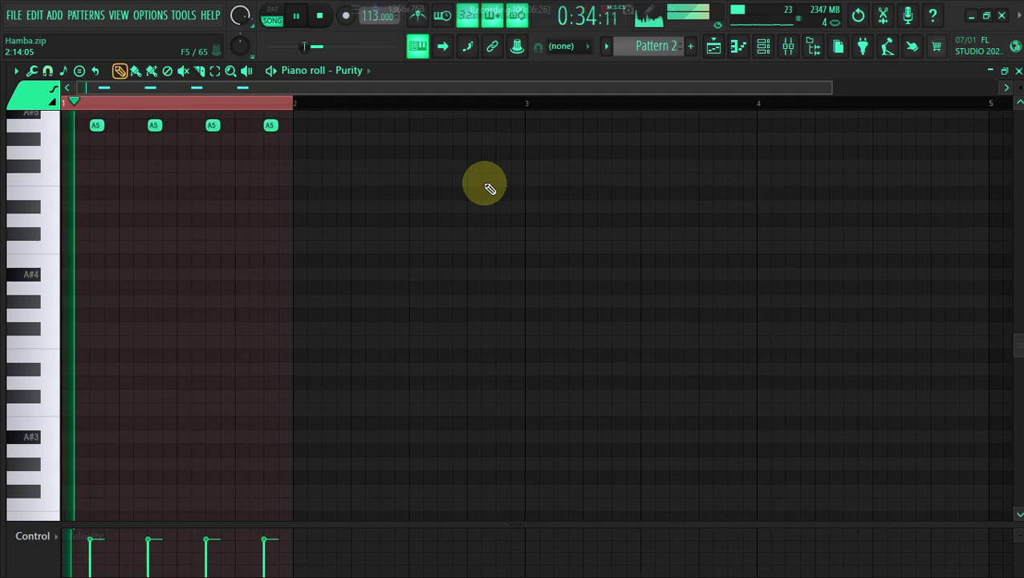
key("shift+Up")
key("shift+Up")
key("space")
key("space")
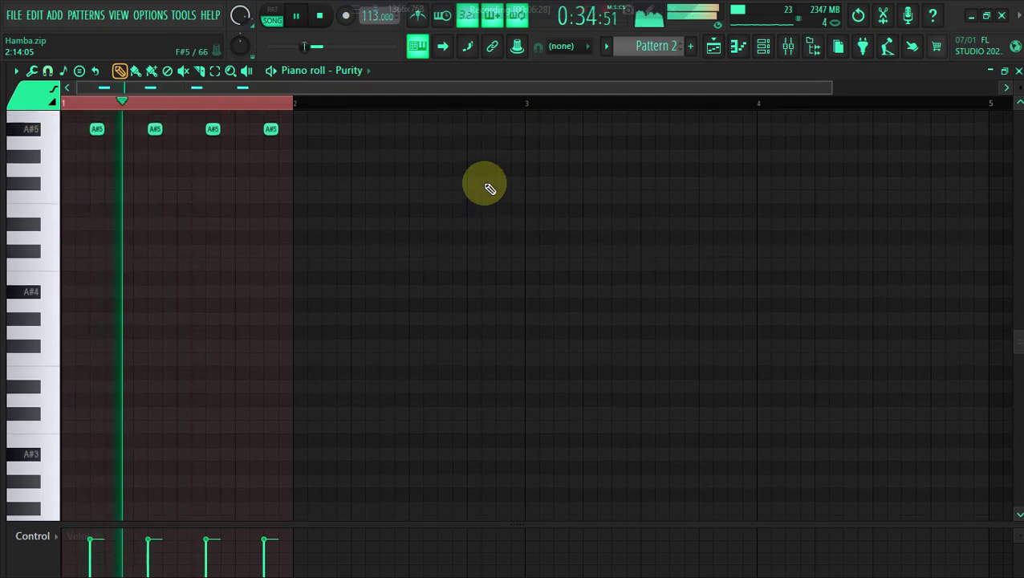
Try the four Purity notes at B5, C6, C5 and C#5, and raise them to C#6
key("shift+Up")
key("shift+Up")
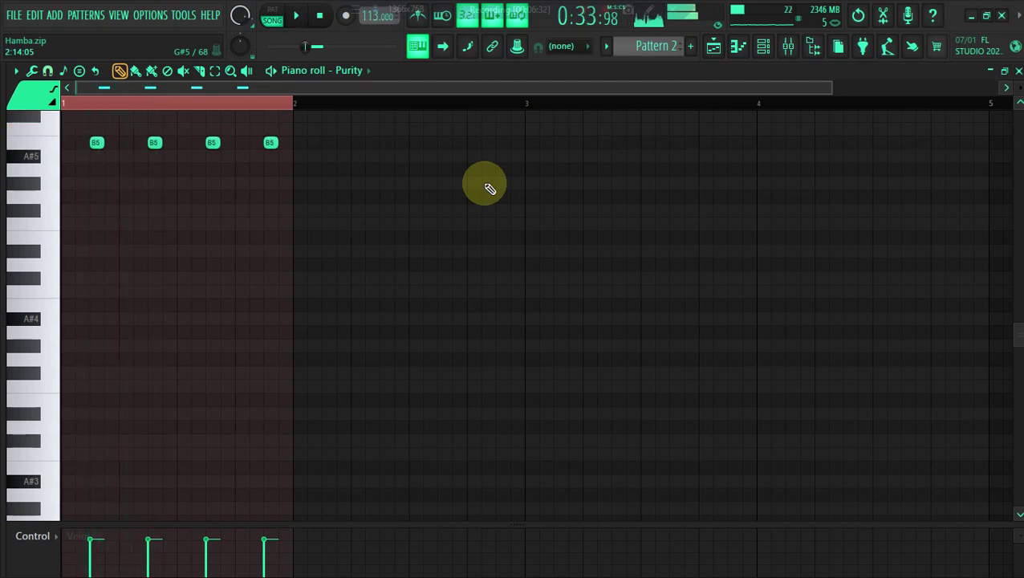
key("shift+Up")
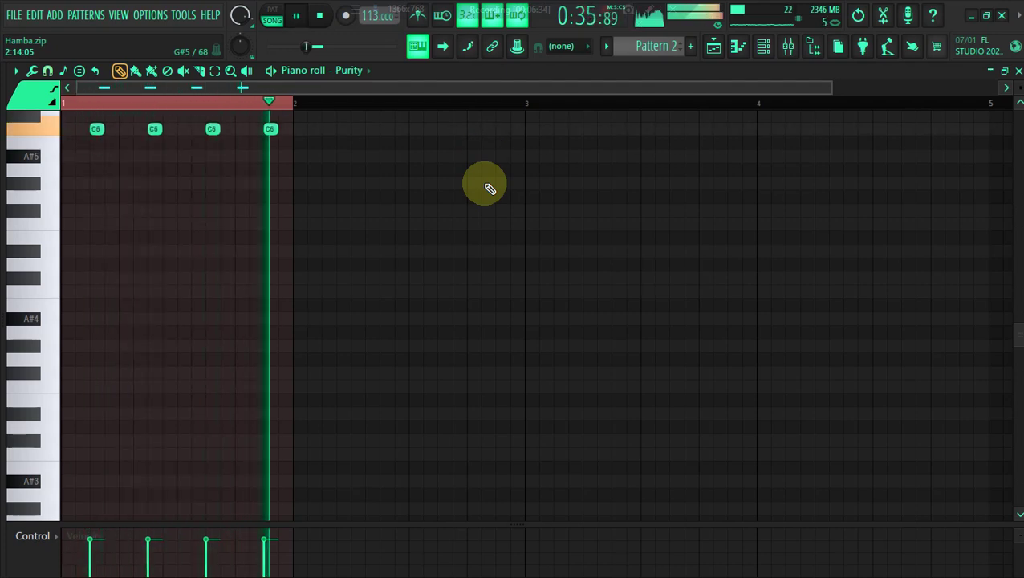
key("ctrl+Down")
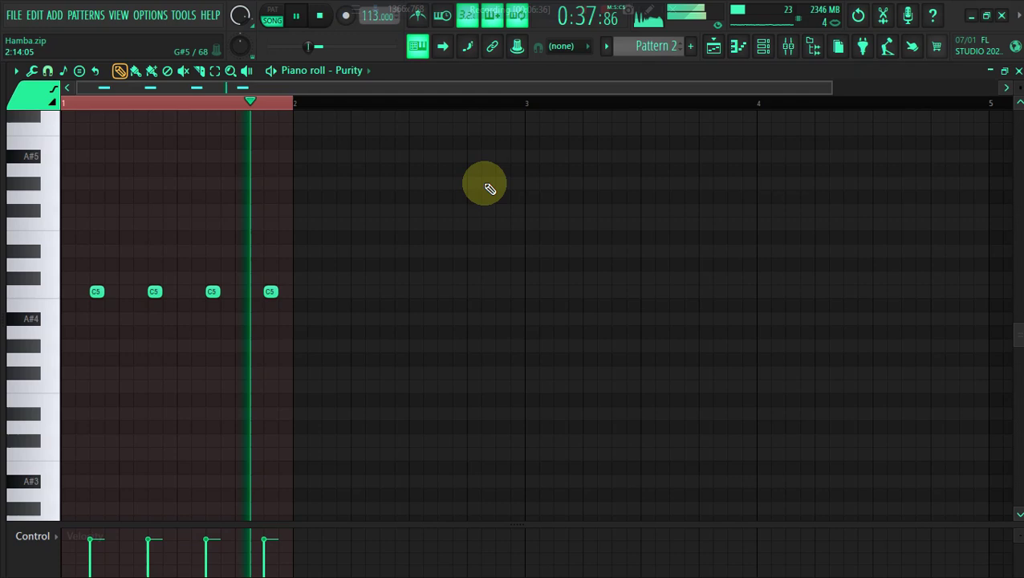
key("shift+Up")
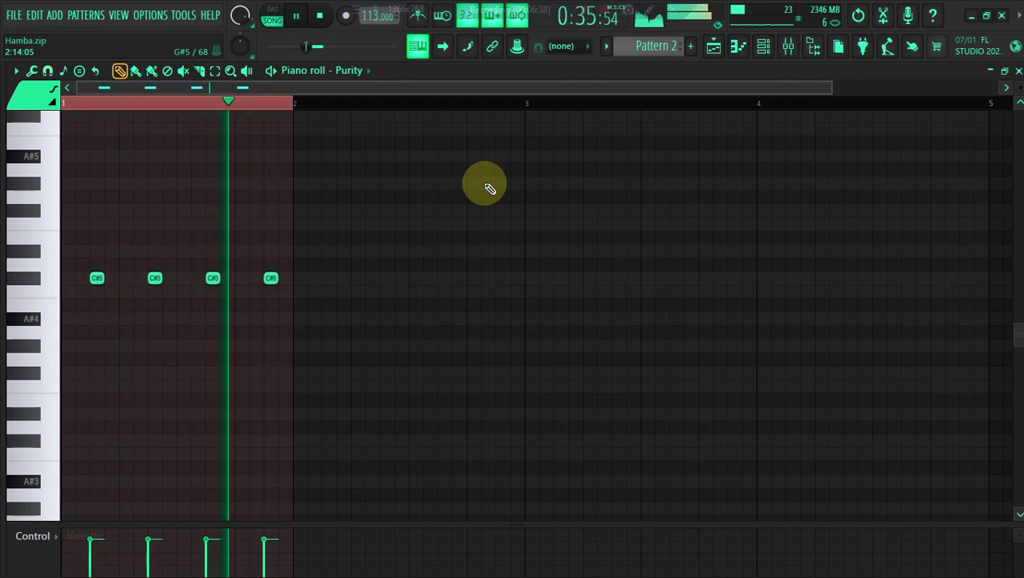
key("ctrl+Up")
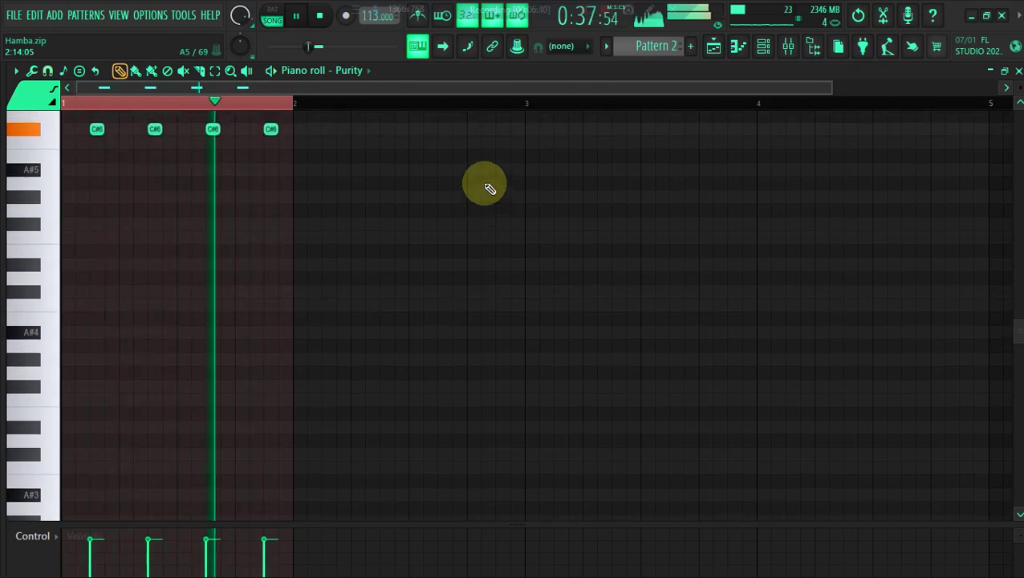
Reduce the velocity of all four notes with level scaling, and lower the notes an octave to C#5
key("ctrl+a")
key("alt+x")
left_click_drag(515, 245, 515, 279)
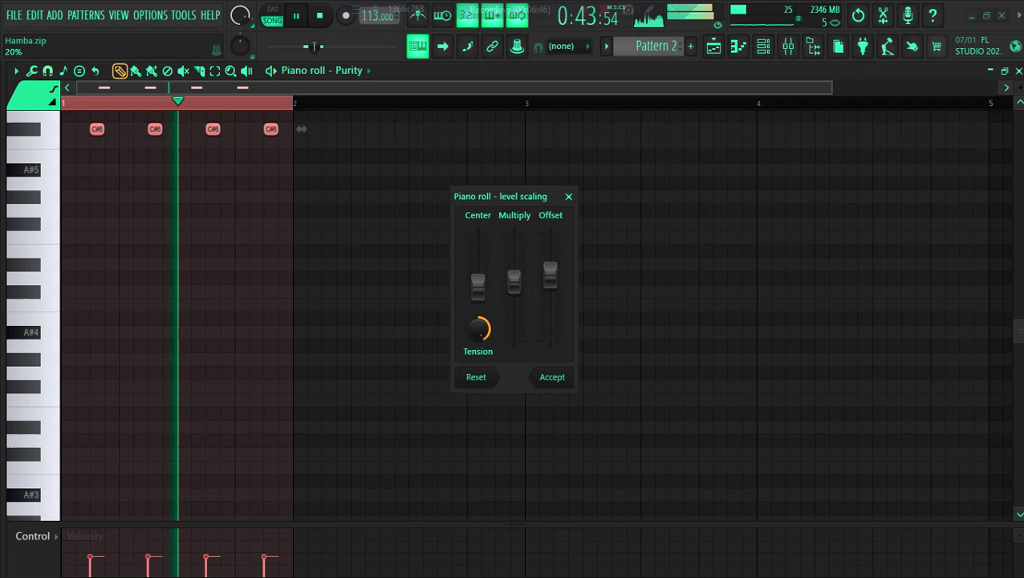
left_click(551, 377)
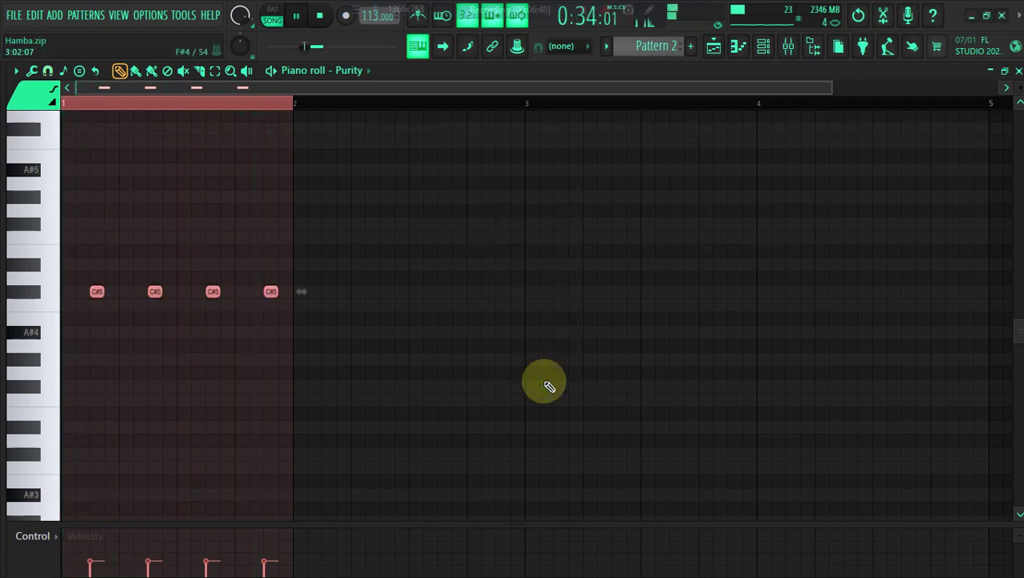
left_click(766, 48)
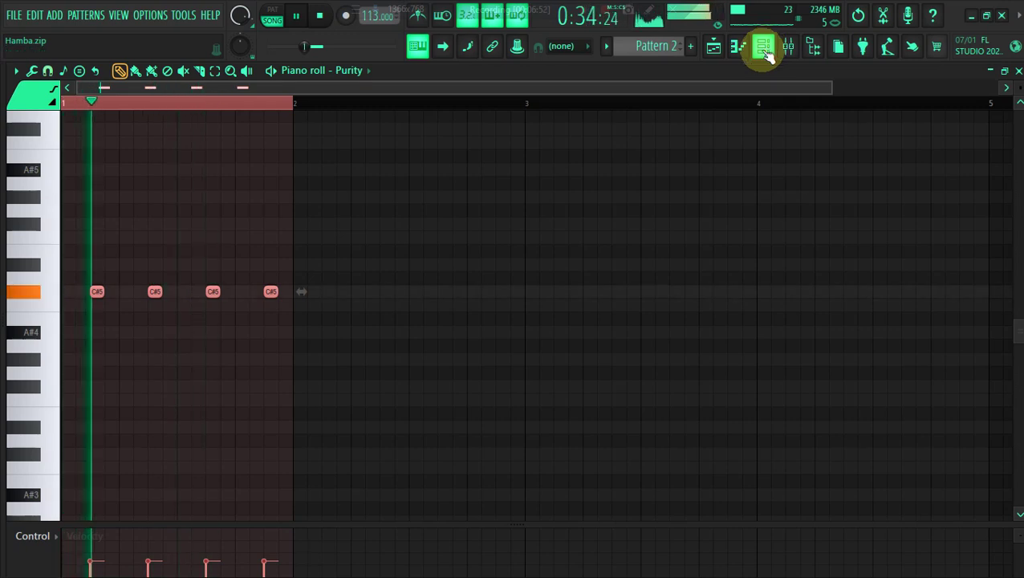
Duplicate the four C#5 notes, raise the copies by ear up to G#5, and drop the copies an octave to G#4
scroll(757, 130, "up", 2)
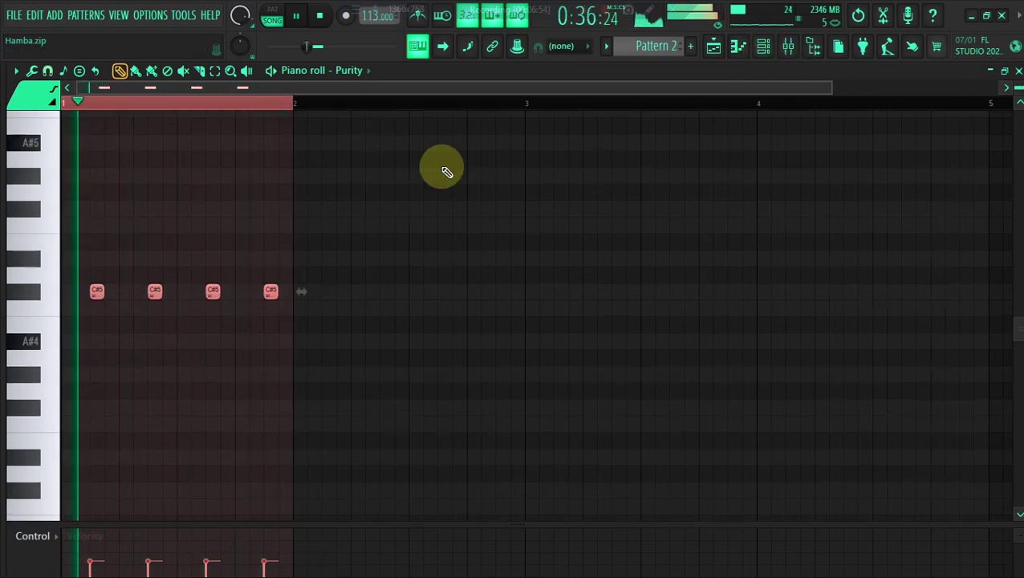
key("space")
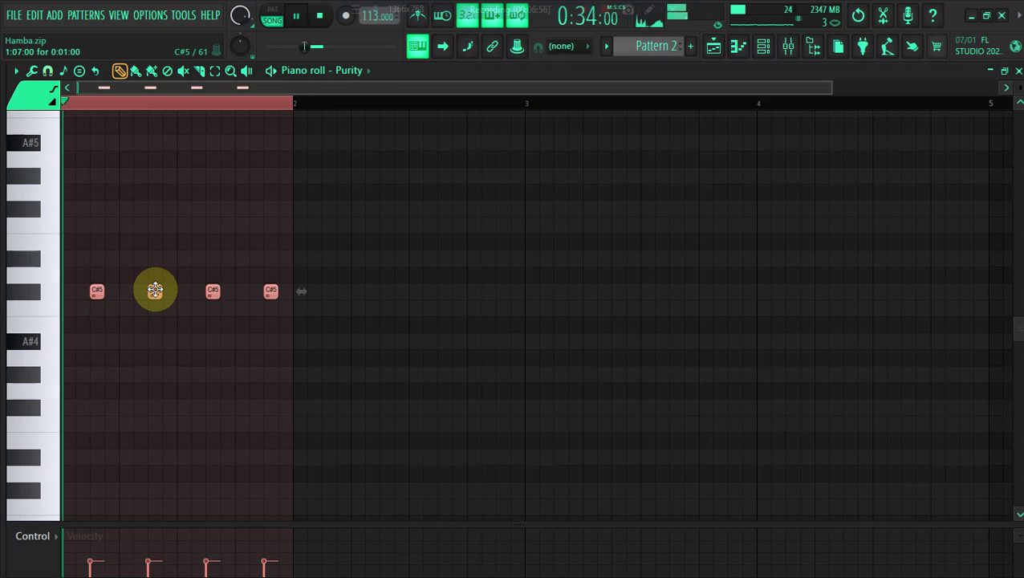
key("Up")
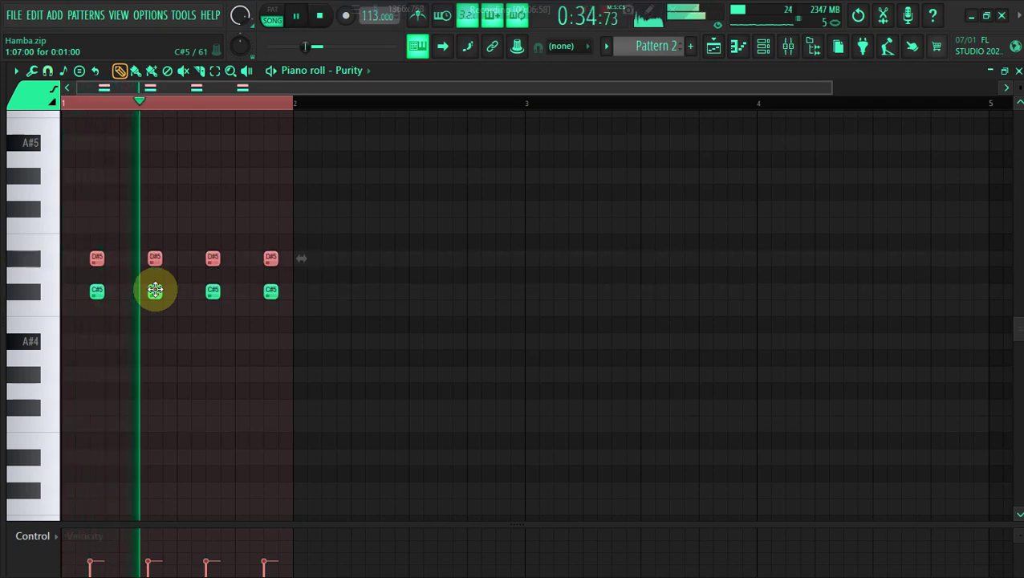
key("Up")
key("Up")
key("space")
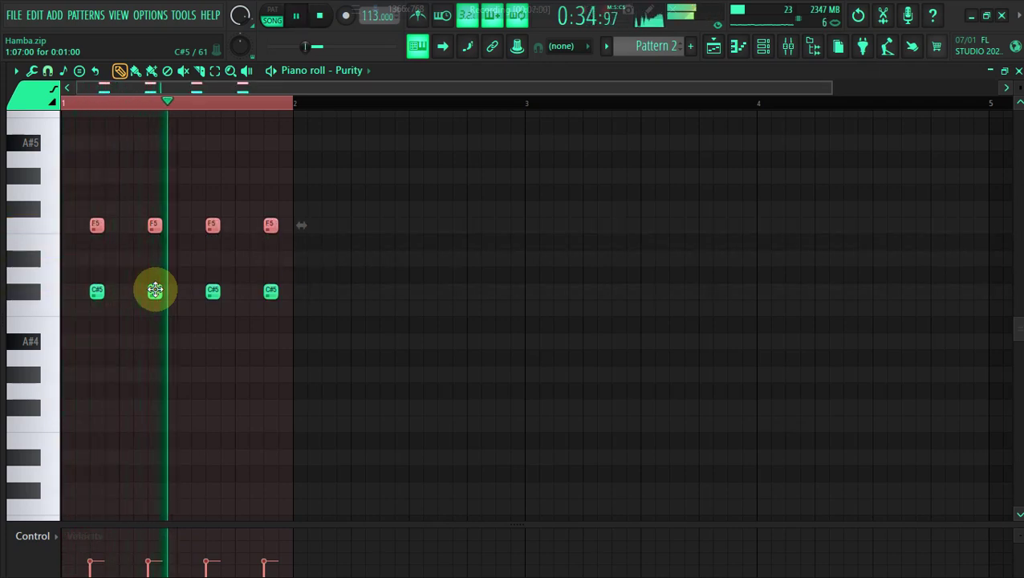
key("space")
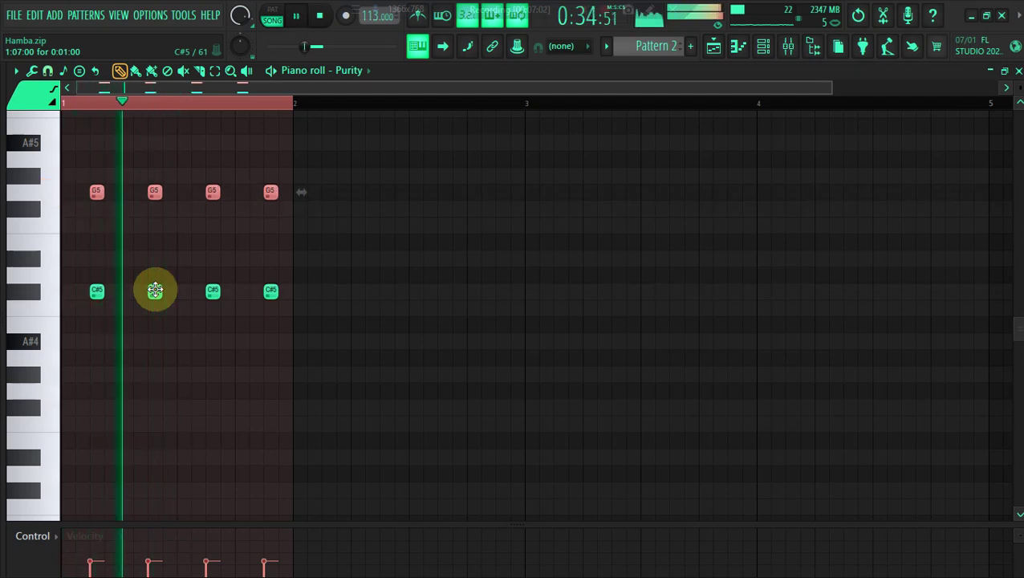
key("Up")
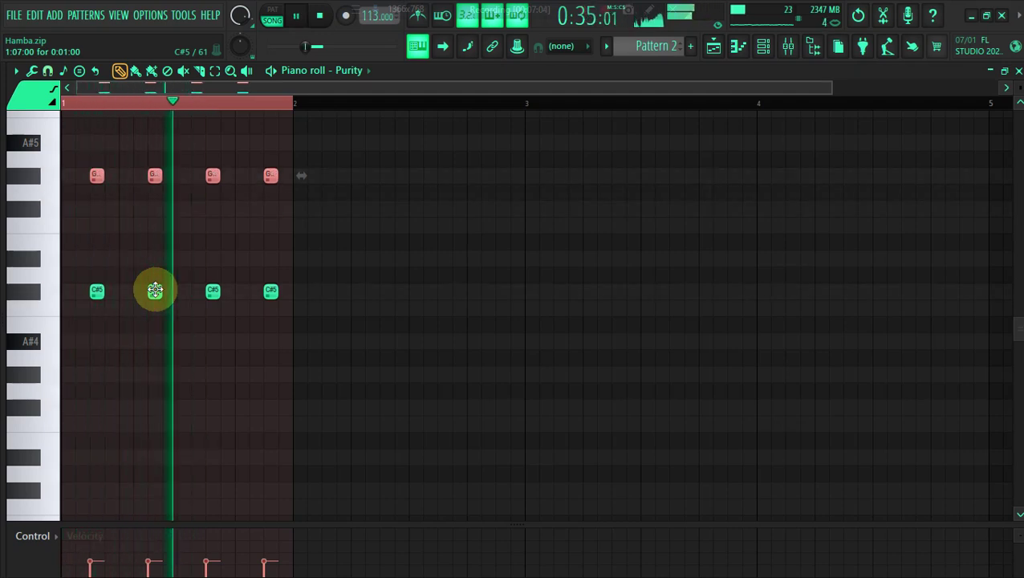
key("shift+Down")
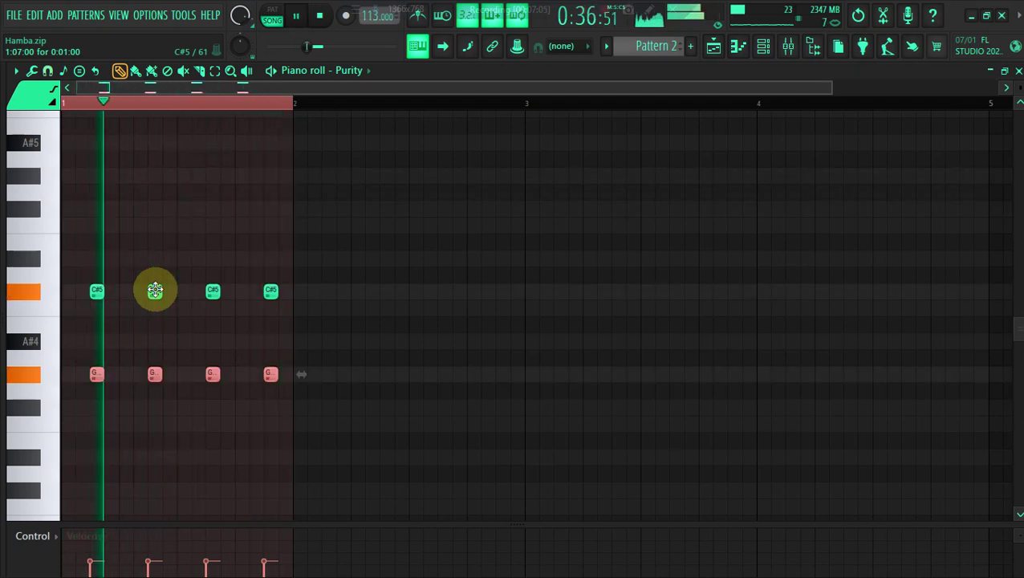
Delete the four C#5 notes and raise the remaining four notes an octave to G#5
right_click(96, 291)
right_click(154, 291)
right_click(212, 290)
right_click(271, 291)
key("shift+Up")
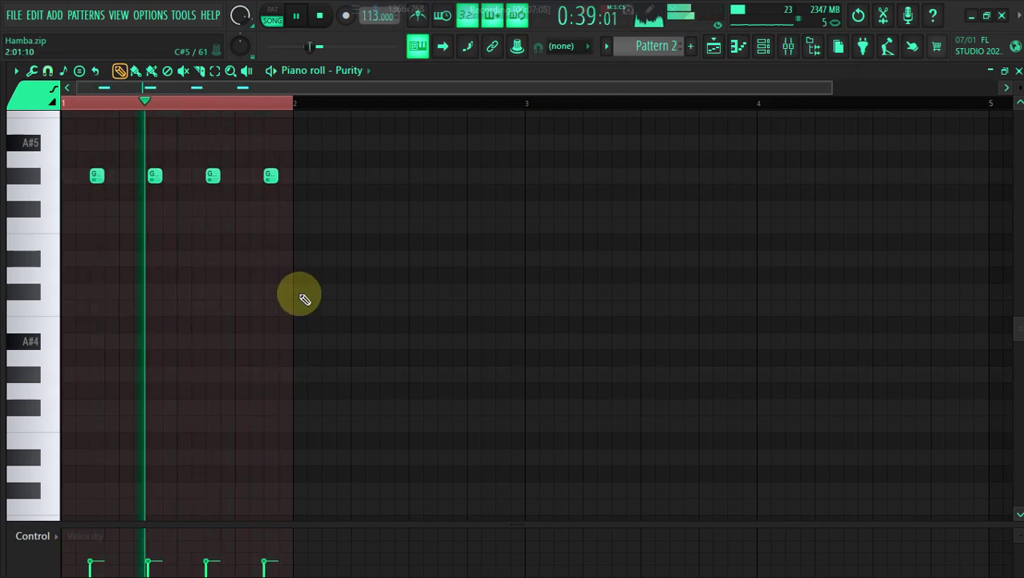
Show the channel rack and route the Purity channel to mixer track 1
left_click(762, 46)
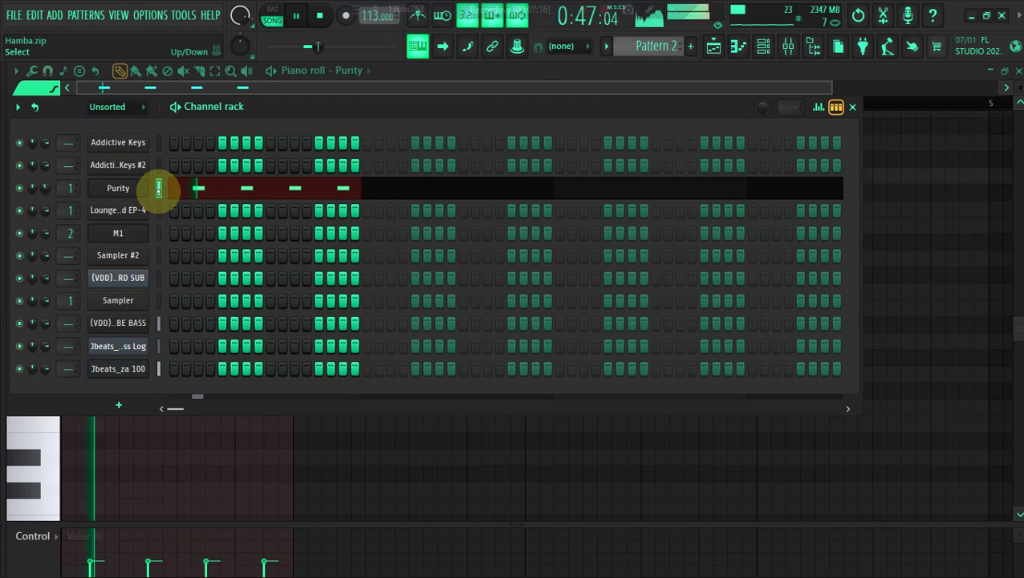
Duplicate Purity's four G#5 notes down to C#5 in Pattern 2 and lower the Purity channel's volume to 36%
left_click(183, 194)
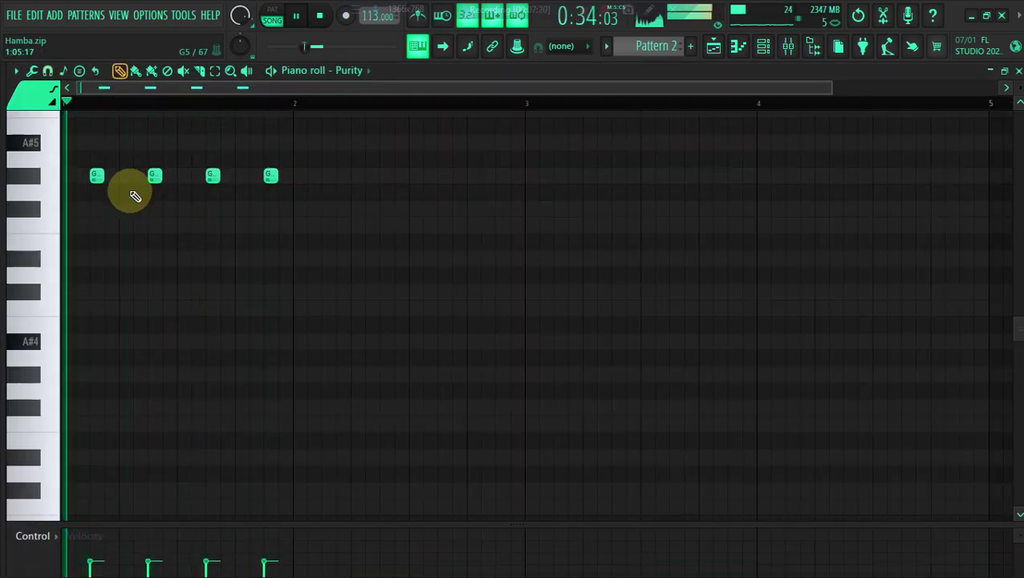
key("ctrl+a")
left_click_drag(94, 176, 95, 296)
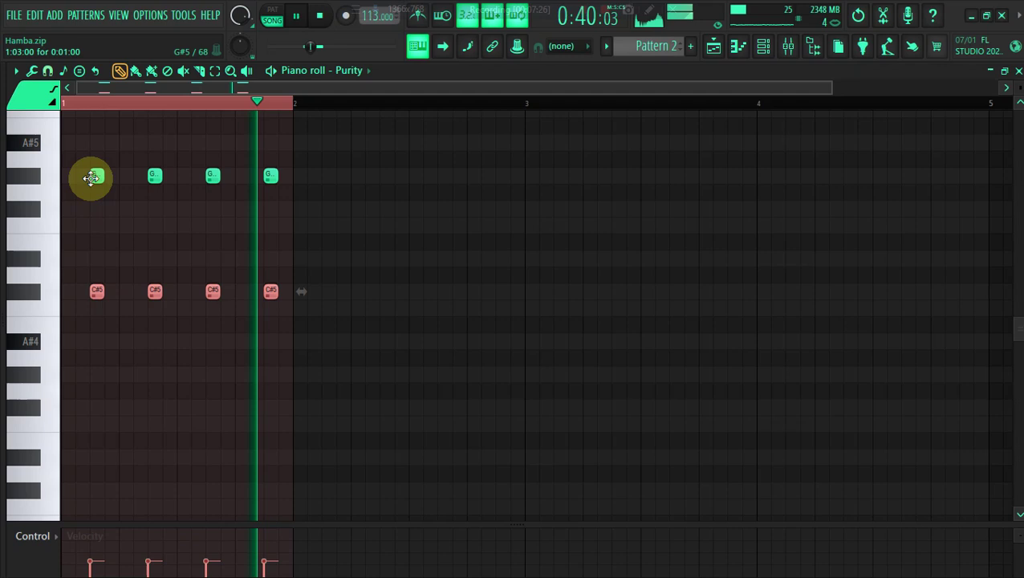
left_click(739, 46)
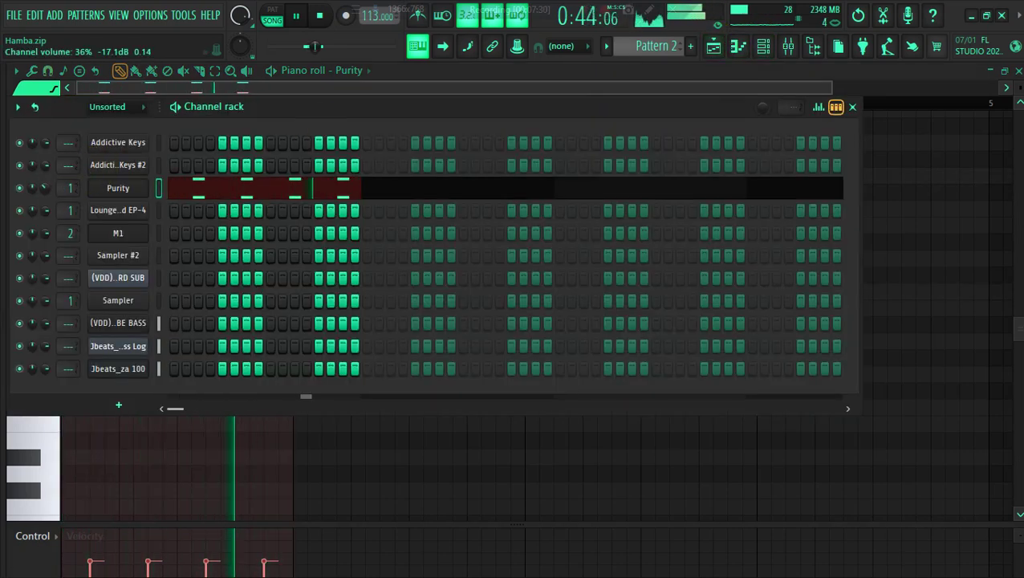
Create a new pattern and place its clip on Track 5, stretched from bar 17 to bar 25
left_click(715, 50)
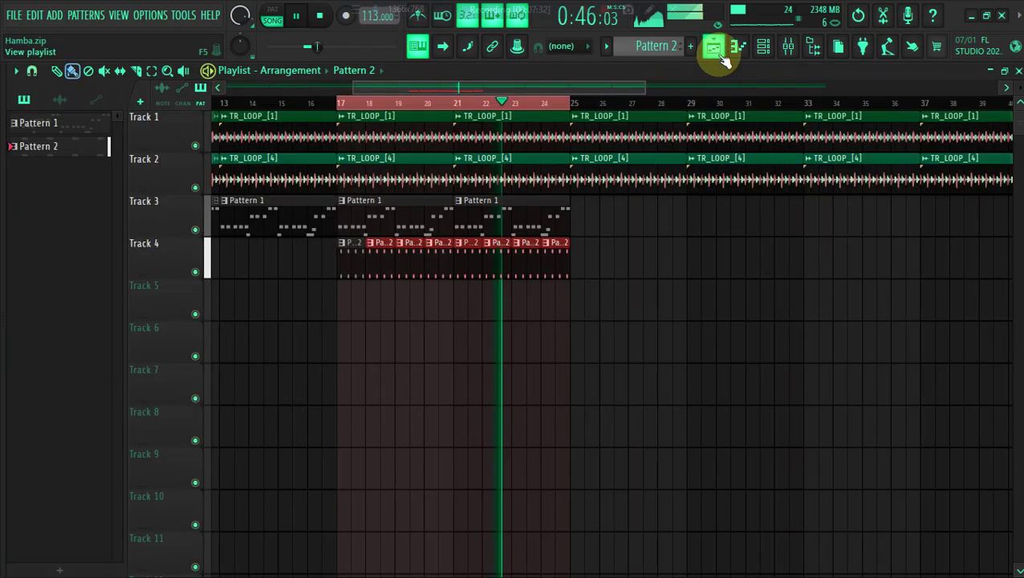
double_click(348, 105)
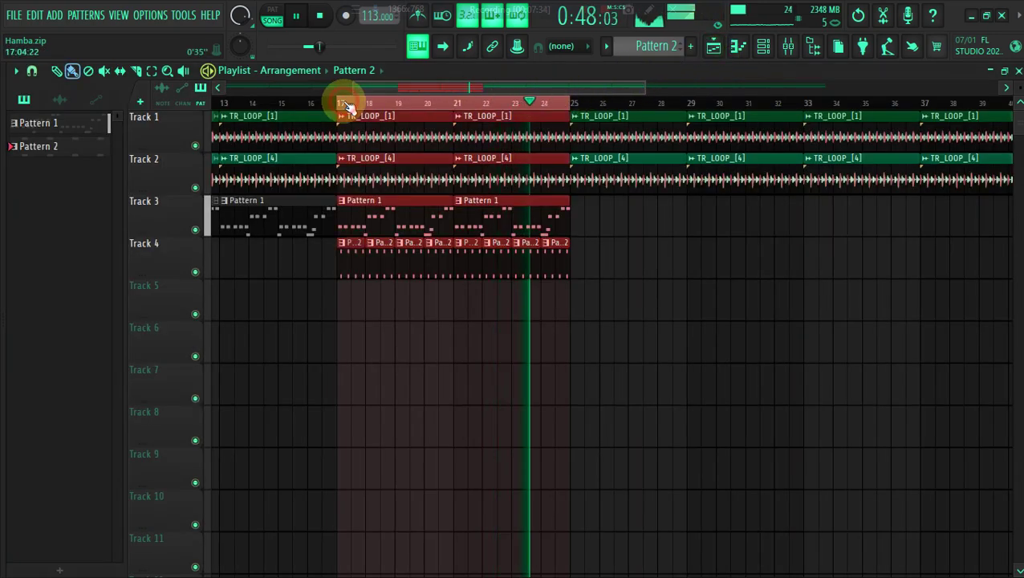
left_click_drag(646, 90, 396, 87)
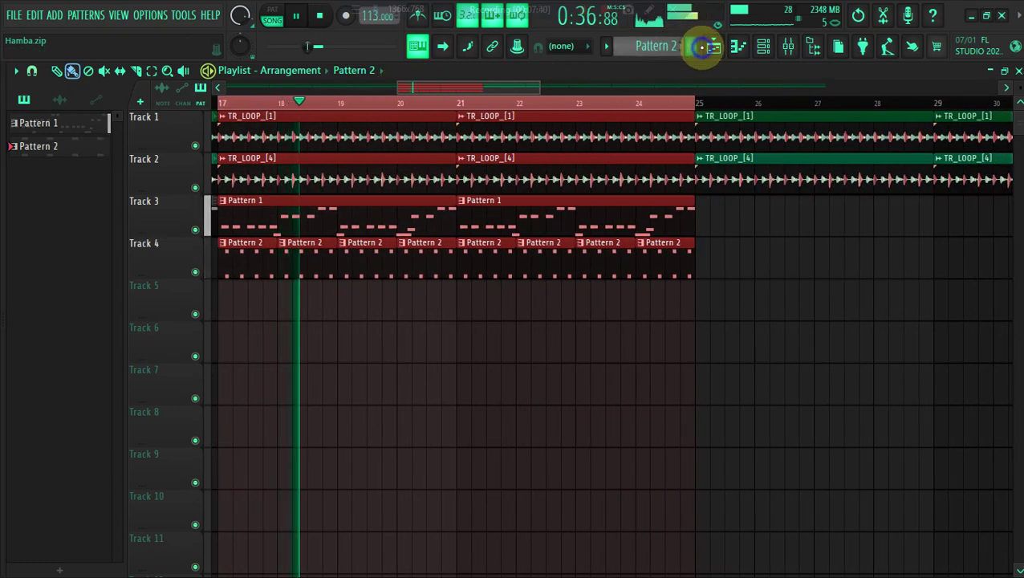
left_click(692, 47)
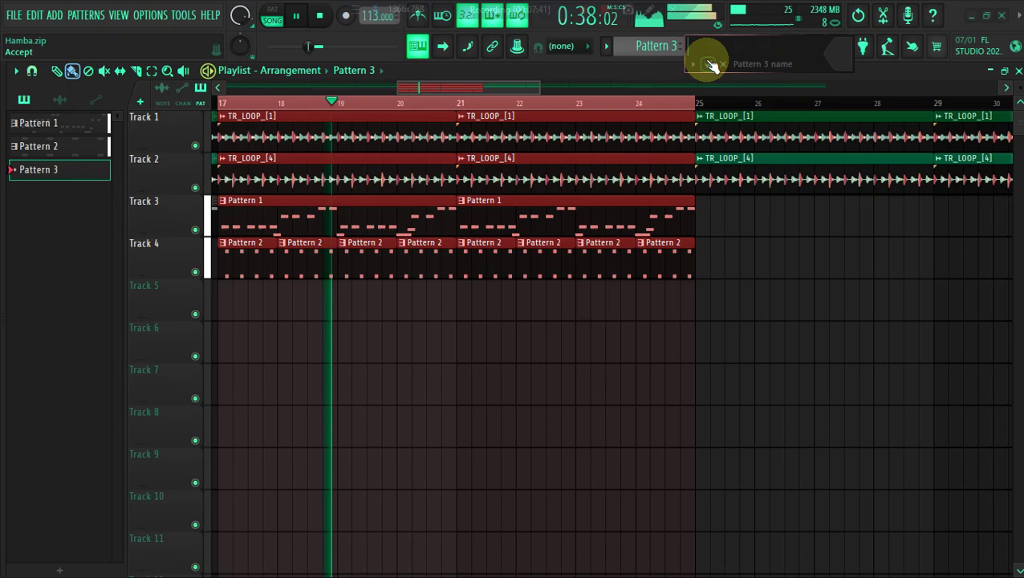
left_click(261, 294)
left_click_drag(272, 297, 691, 328)
Add two 12-step M1 notes to Pattern 3: C#5 starting on step 2 and G#5 starting on step 3
left_click(763, 46)
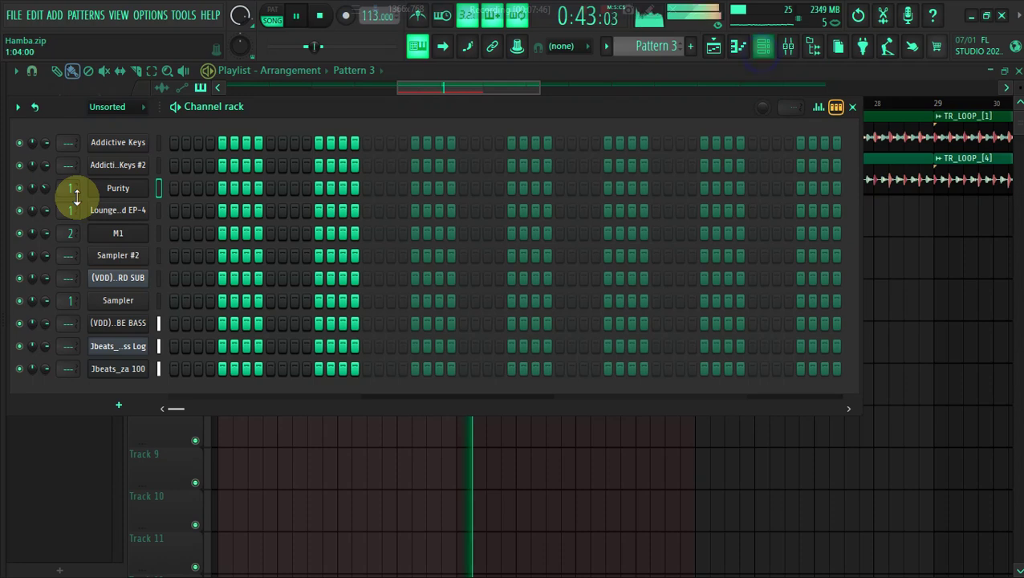
right_click(126, 232)
left_click(163, 232)
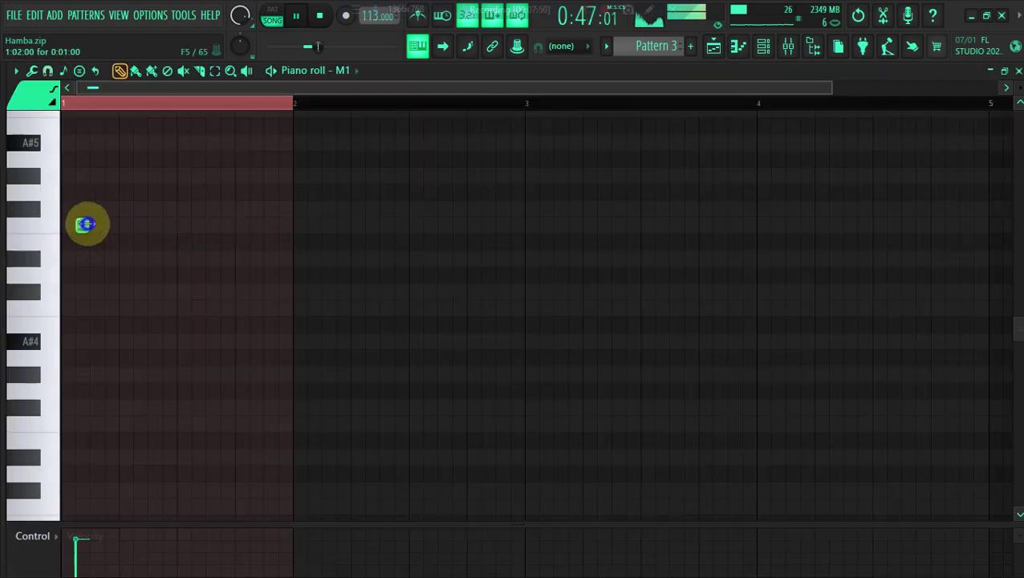
left_click_drag(207, 222, 182, 305)
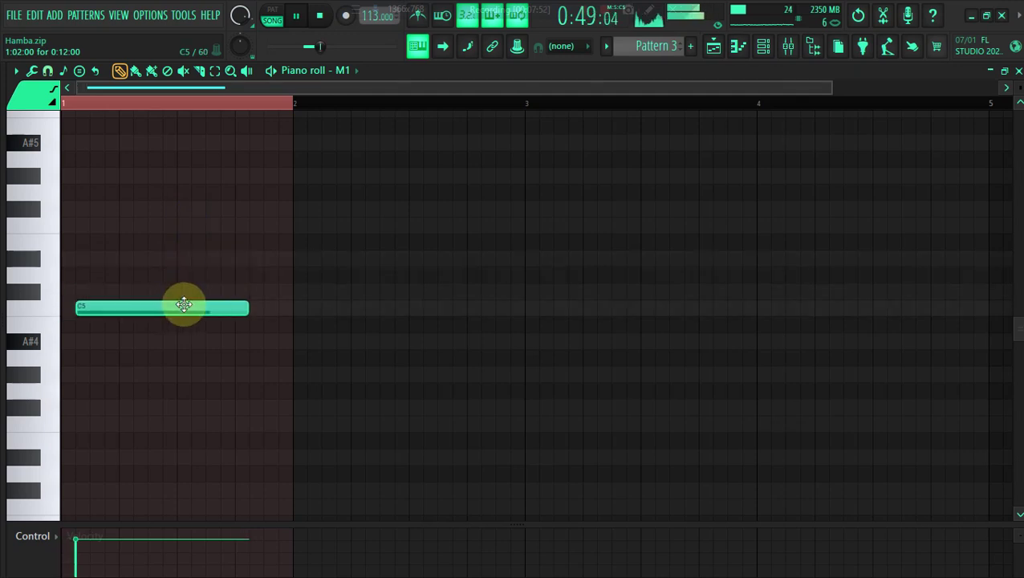
mouse_move(161, 232)
left_mouse_down()
mouse_move(171, 221)
mouse_move(130, 165)
mouse_move(106, 155)
mouse_move(94, 179)
mouse_move(112, 179)
left_mouse_up()
key("space")
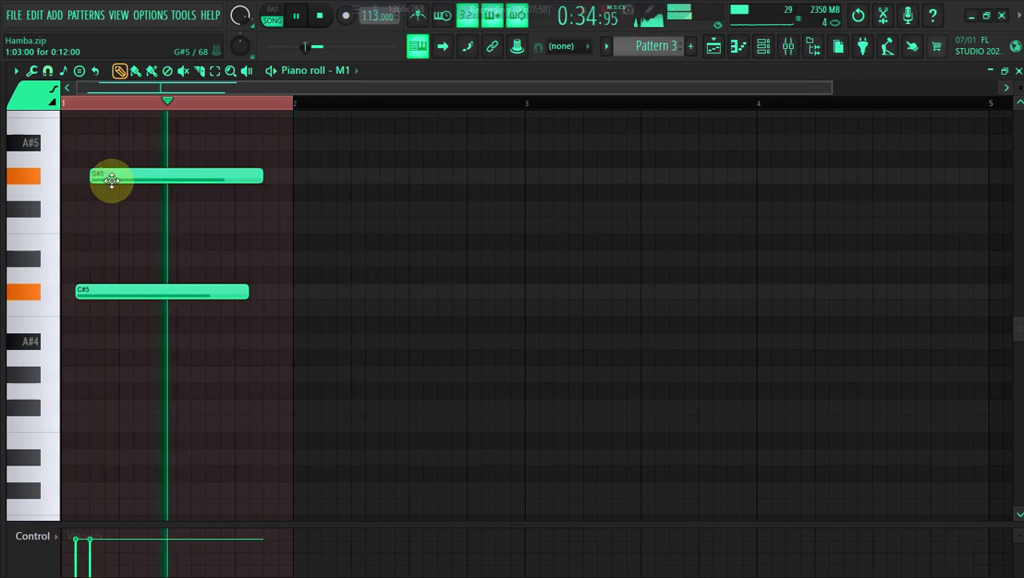
Examine the Purity notes of Pattern 2 in the piano roll and its clips on Track 4
left_click(719, 46)
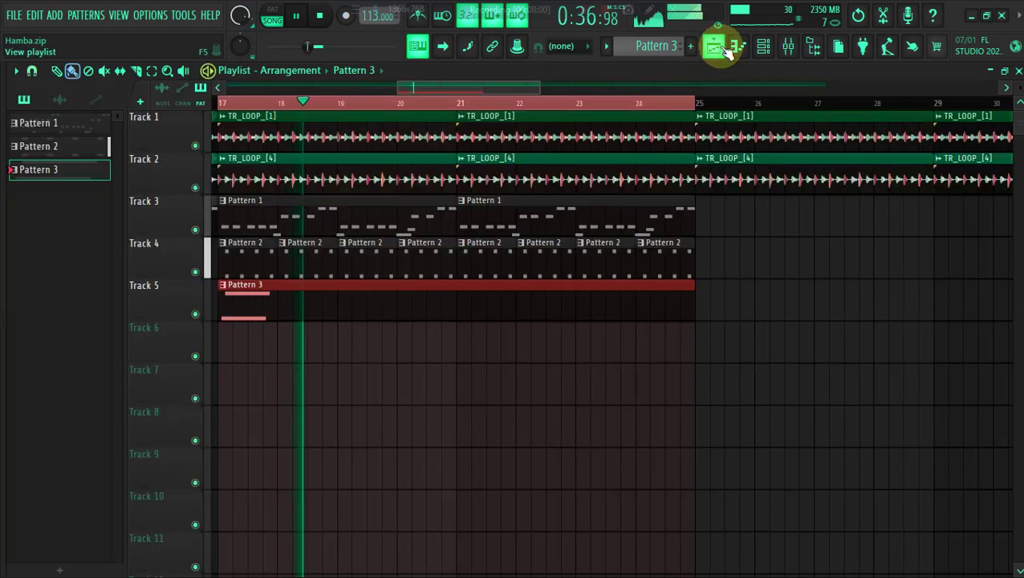
left_click(323, 251)
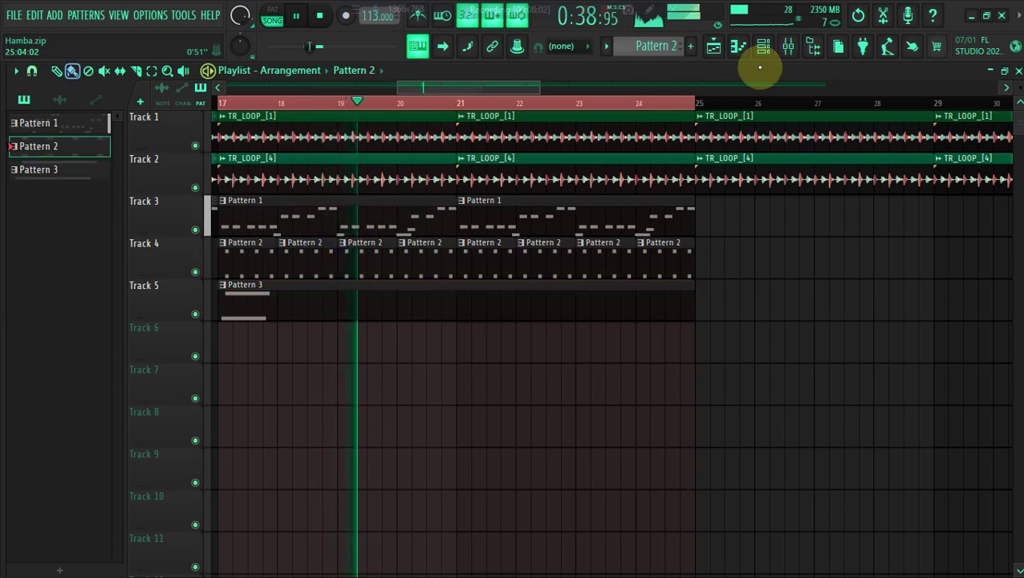
left_click(762, 46)
left_click(211, 184)
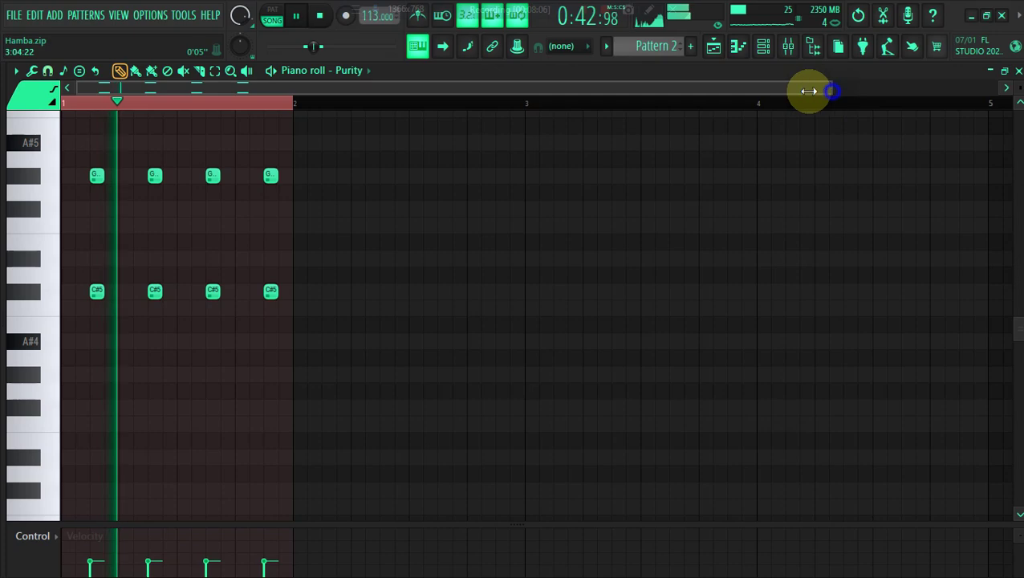
left_click_drag(833, 88, 445, 82)
left_click(714, 46)
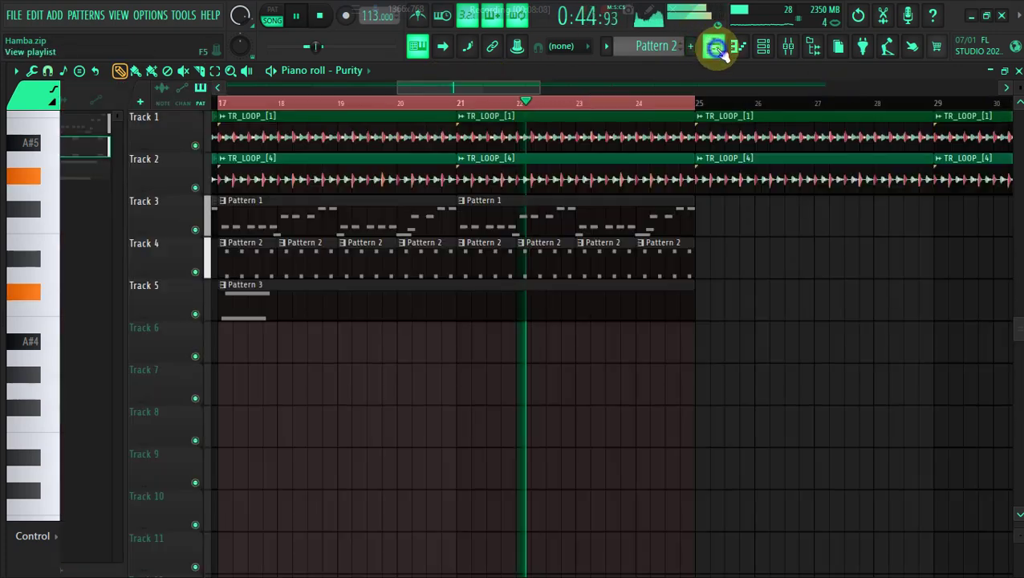
left_click(763, 46)
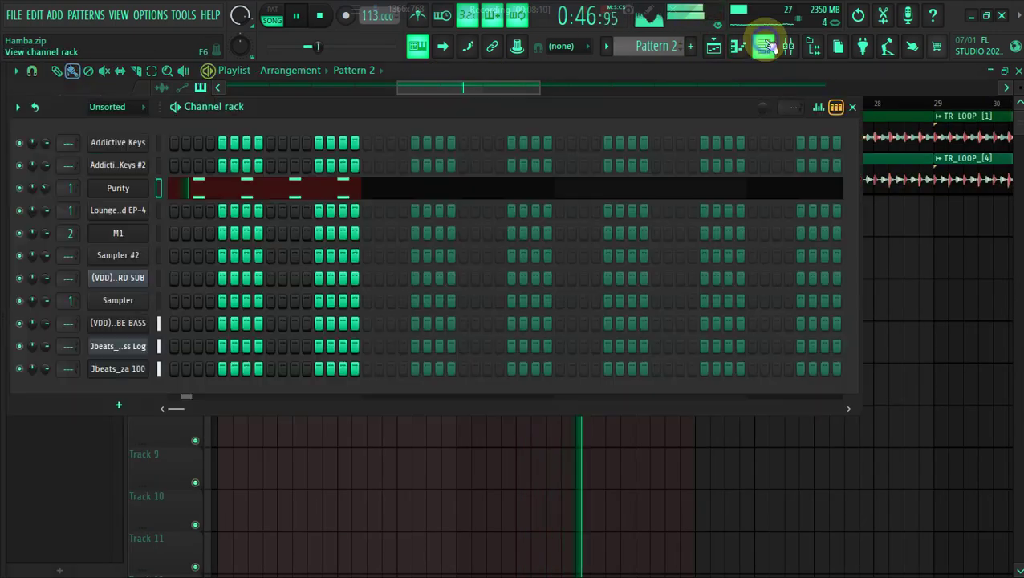
Replace the long Pattern 3 clip on Track 5 with consecutive one-bar clips from bar 17 to bar 25
left_click(613, 93)
left_click_drag(613, 91, 357, 98)
key("space")
key("space")
mouse_move(850, 278)
left_mouse_down()
mouse_move(484, 287)
mouse_move(395, 301)
mouse_move(801, 302)
left_mouse_up()
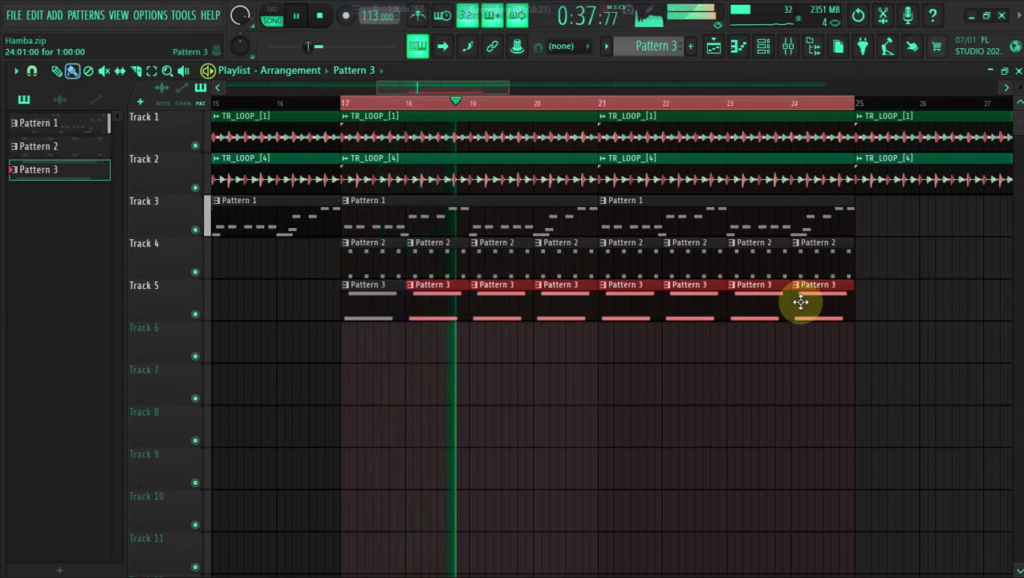
Add two one-step G#5 notes to the M1 part of Pattern 3, on steps 9 and 12
double_click(372, 319)
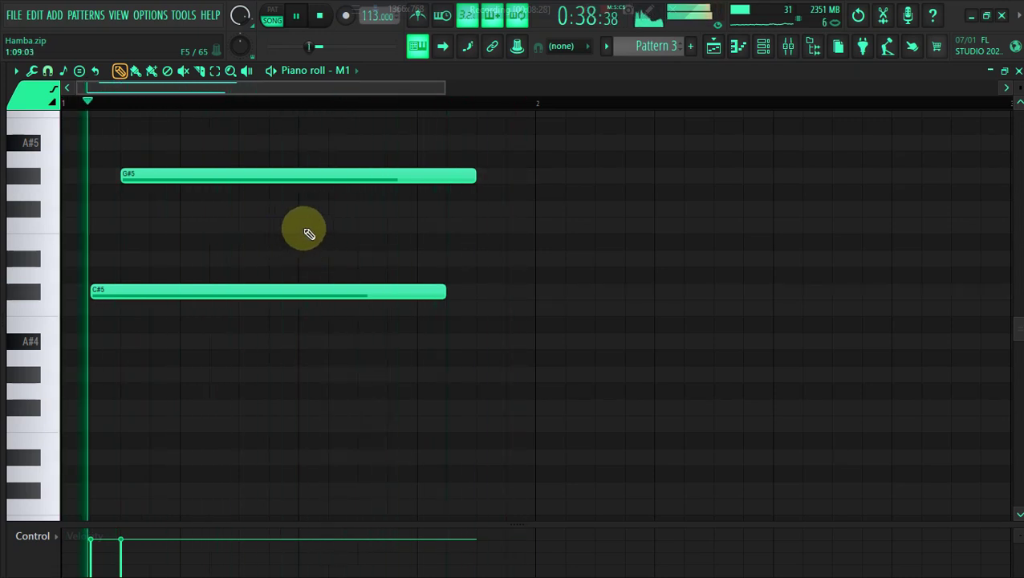
left_click(304, 228)
left_click_drag(304, 228, 305, 173)
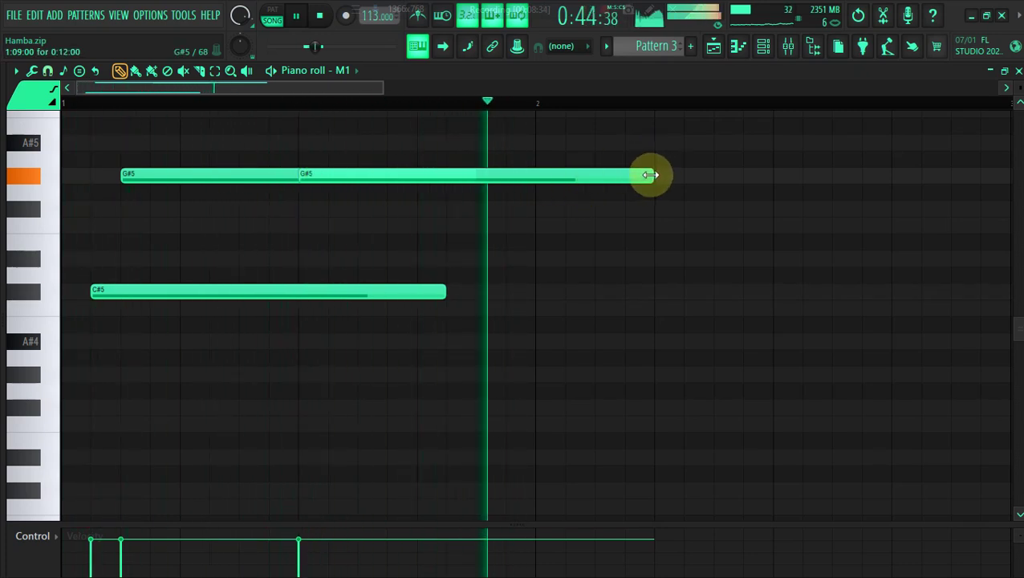
left_click_drag(650, 175, 475, 175)
left_click(391, 145)
left_click_drag(391, 148, 400, 175)
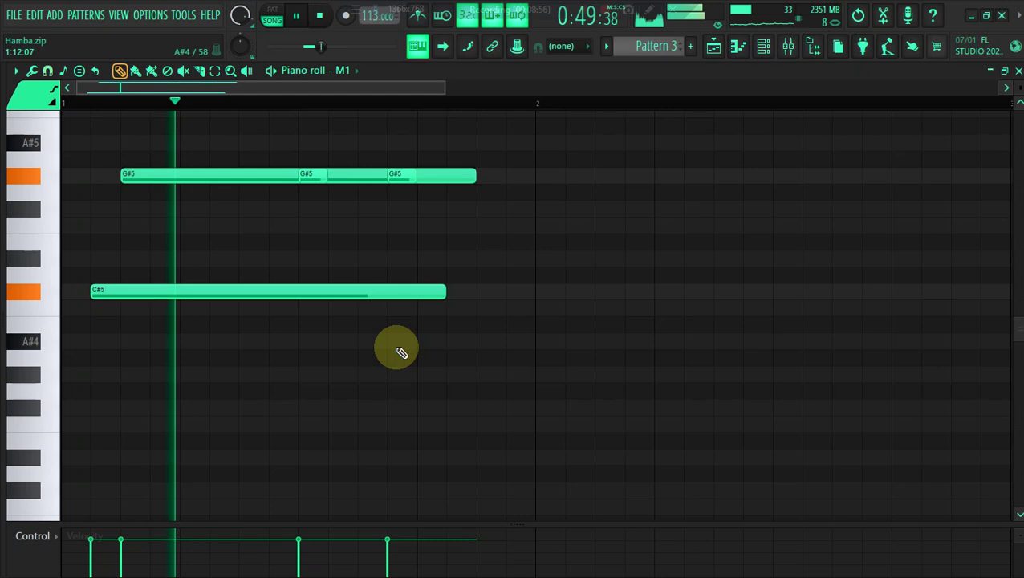
Try the step 12 M1 note at G#4 and F5, and return it to G#5
mouse_move(398, 369)
left_mouse_down()
mouse_move(396, 174)
mouse_move(395, 374)
left_mouse_up()
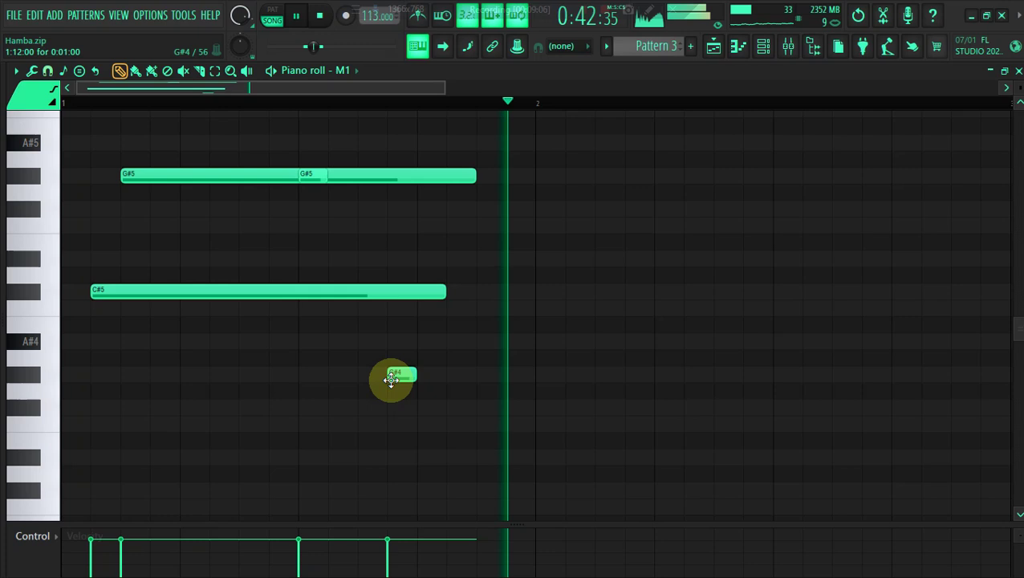
left_click_drag(396, 376, 396, 228)
double_click(396, 227)
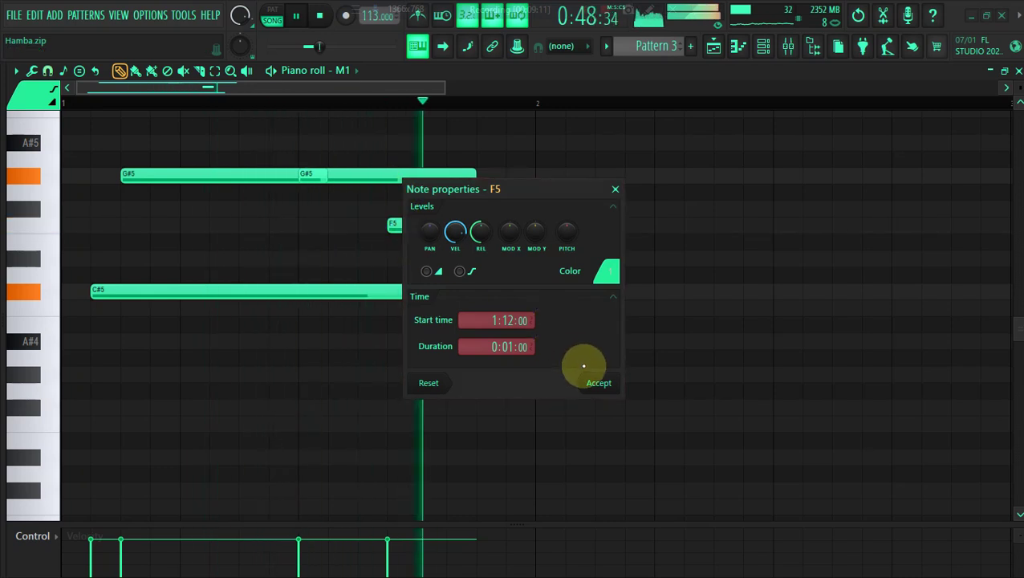
left_click(595, 386)
left_click_drag(403, 227, 403, 175)
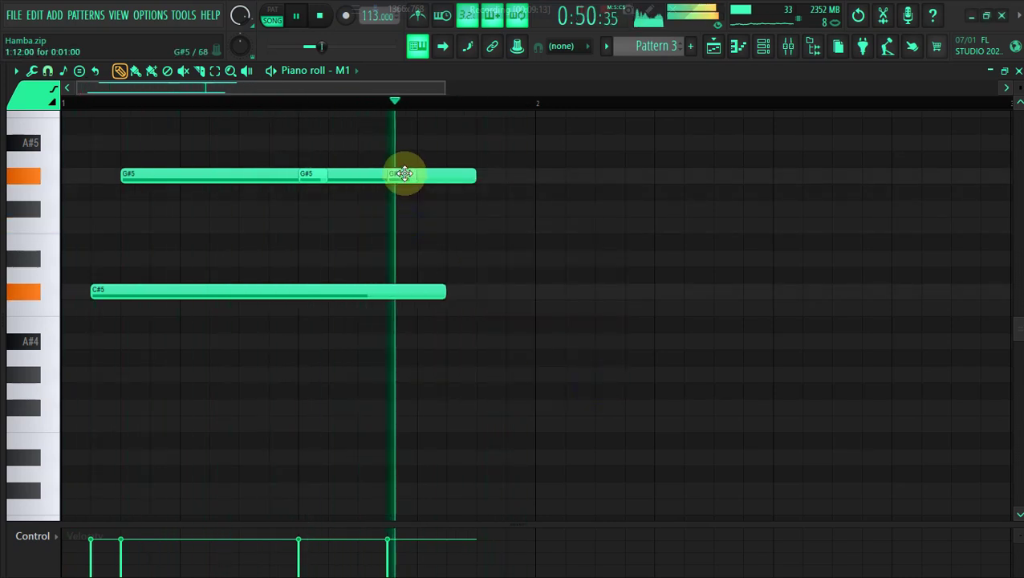
key("space")
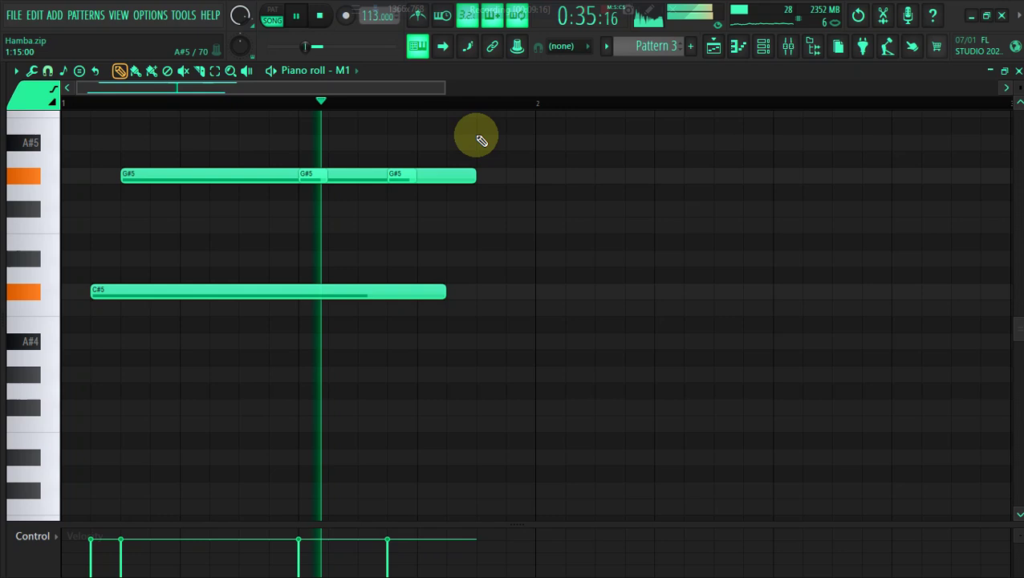
Create a new pattern and duplicate the Track 3 to 5 clips of bars 21 to 24 into bars 25 to 28
left_click(714, 46)
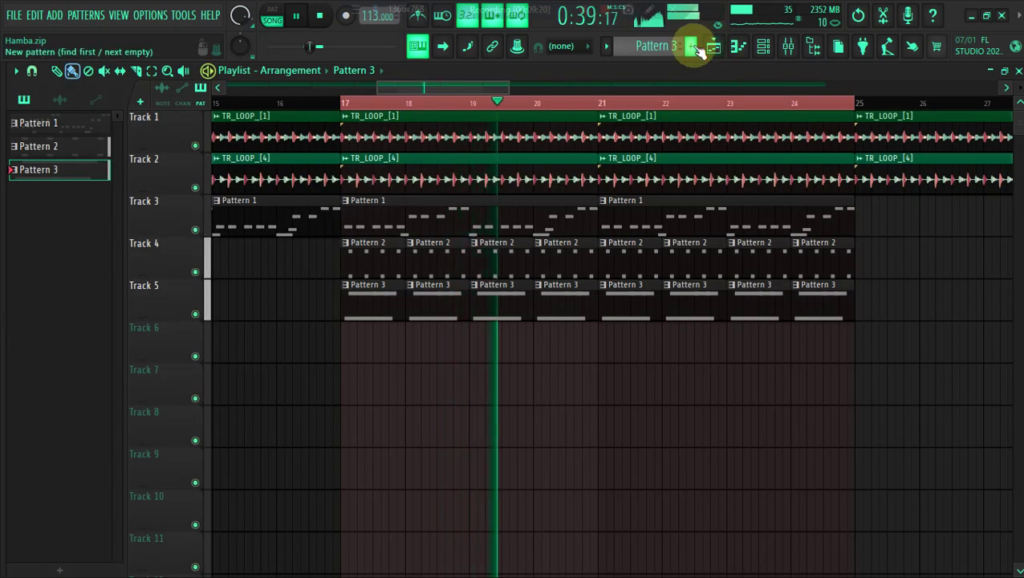
left_click(691, 45)
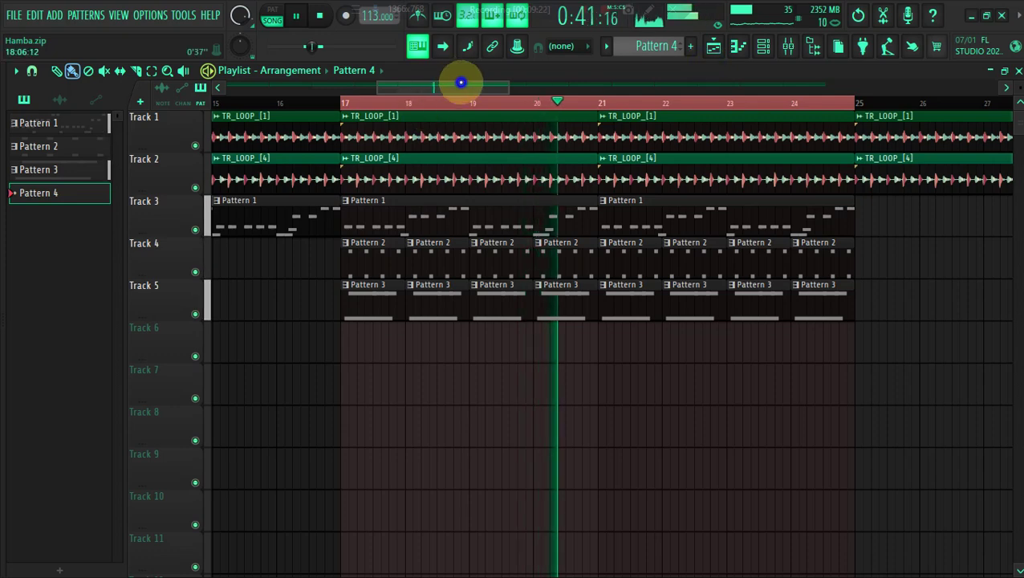
left_click_drag(460, 83, 507, 87)
left_click(314, 103)
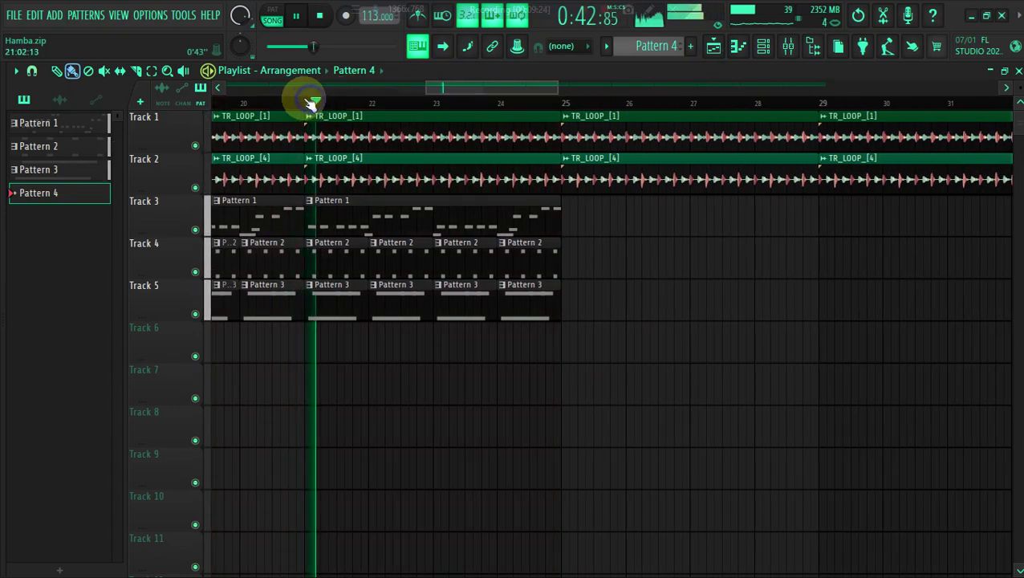
left_click(151, 71)
left_click_drag(274, 229, 617, 410)
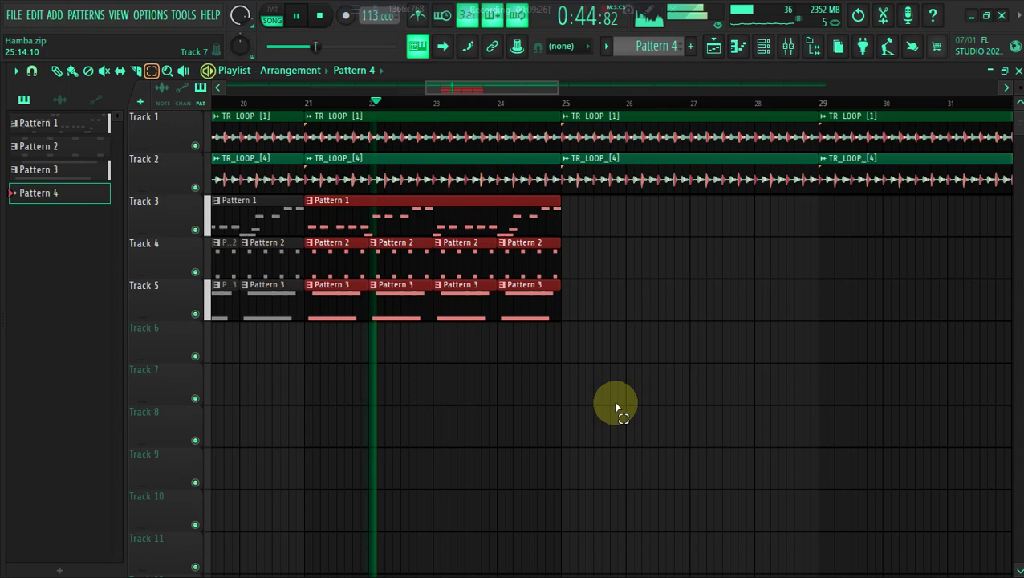
key("ctrl+b")
Set the playback selection from bar 25 to bar 29 and stretch a Pattern 4 clip across it on Track 6
left_click_drag(563, 103, 823, 171)
left_click_drag(425, 81, 473, 91)
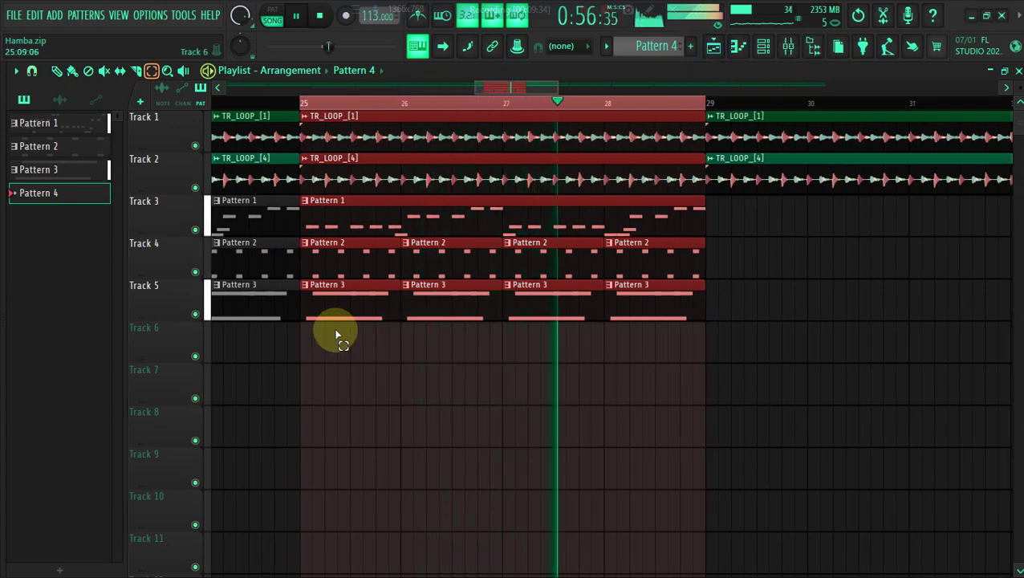
left_click(72, 71)
left_click(299, 349)
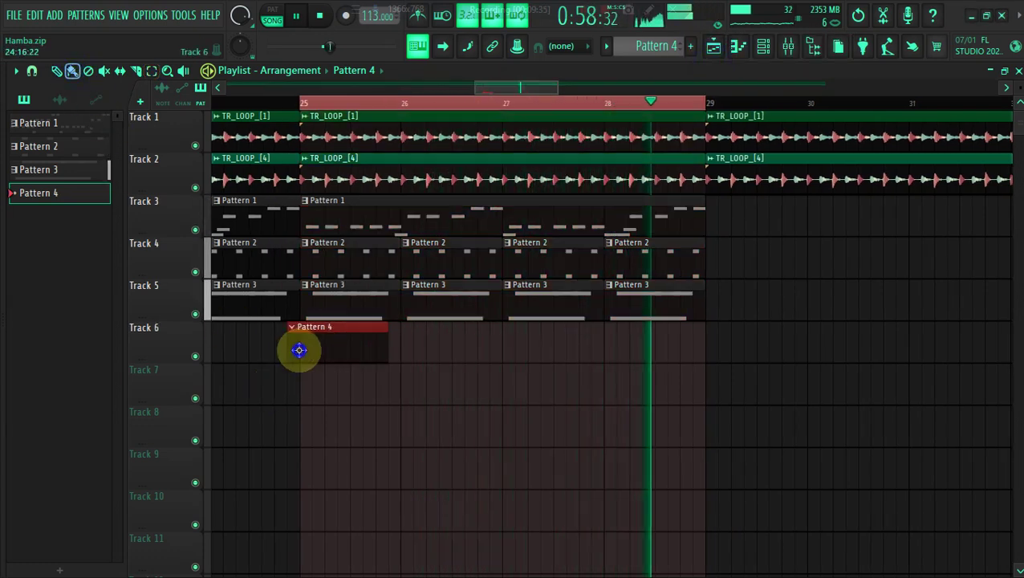
left_click_drag(397, 348, 725, 338)
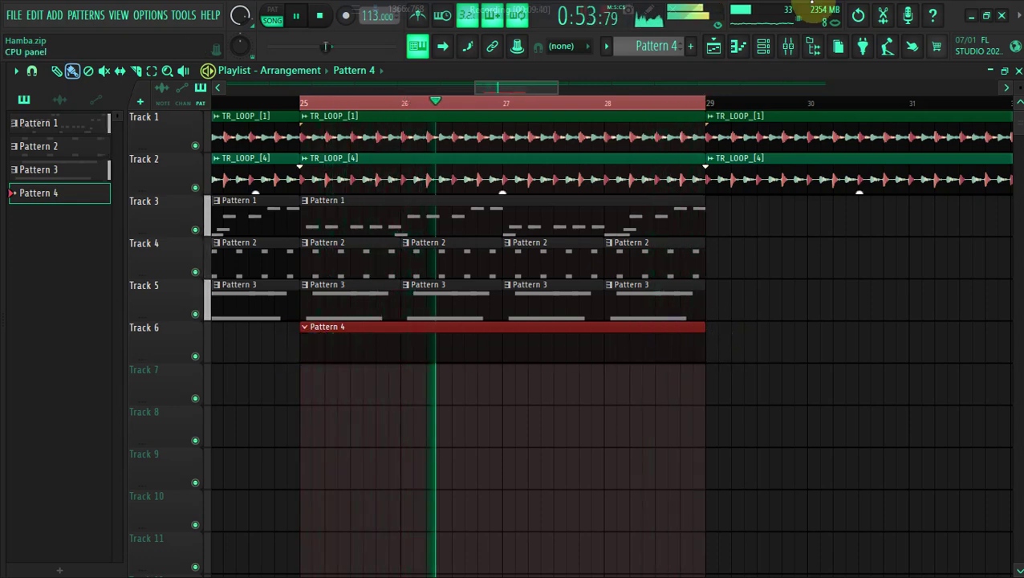
Clone the M1 channel for use in Pattern 4
left_click(763, 45)
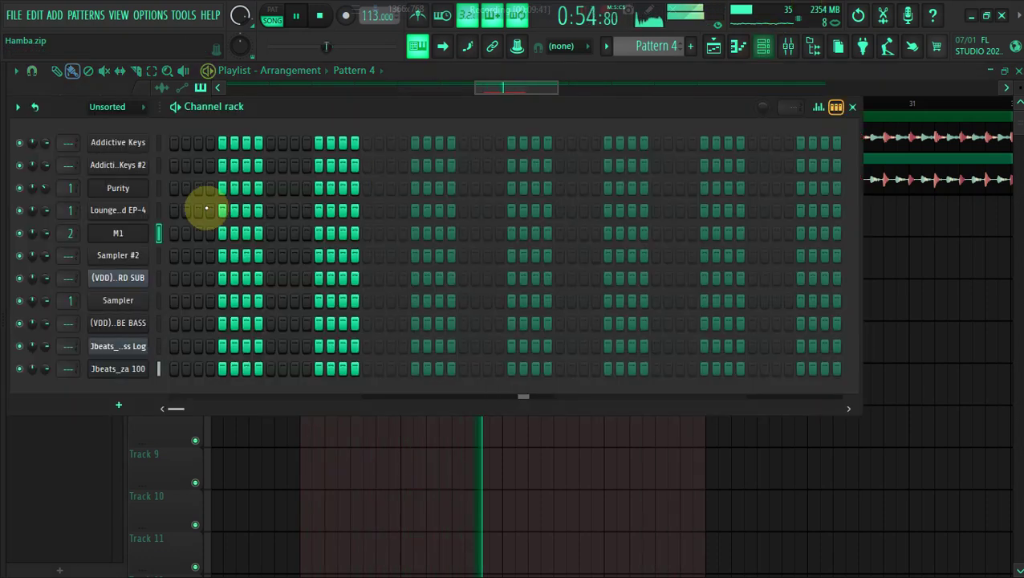
right_click(128, 231)
left_click(167, 366)
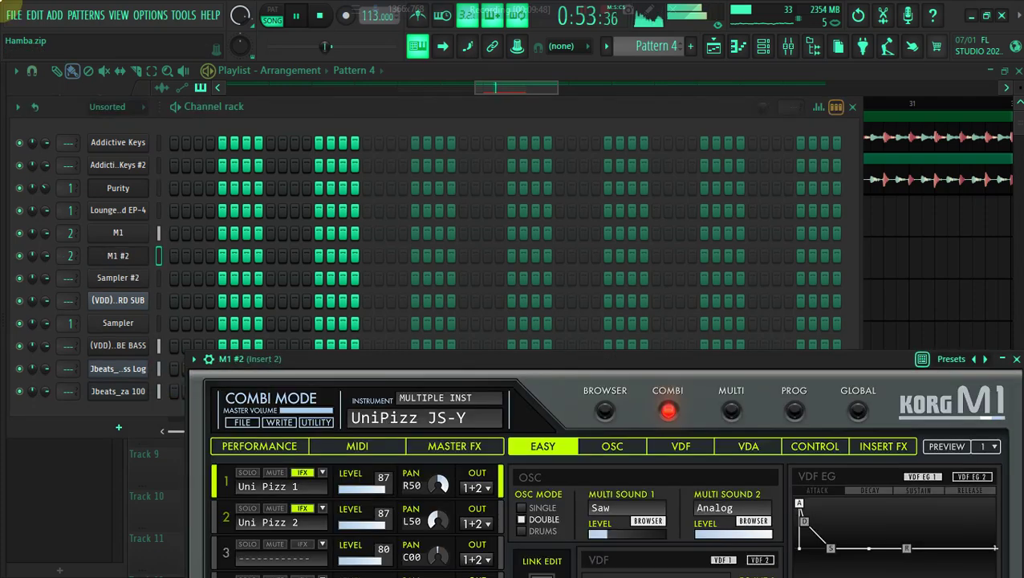
Save the project as ey in the NEW FLP folder, using the FL Studio song file (*.flp) type
left_click(12, 19)
left_click(39, 100)
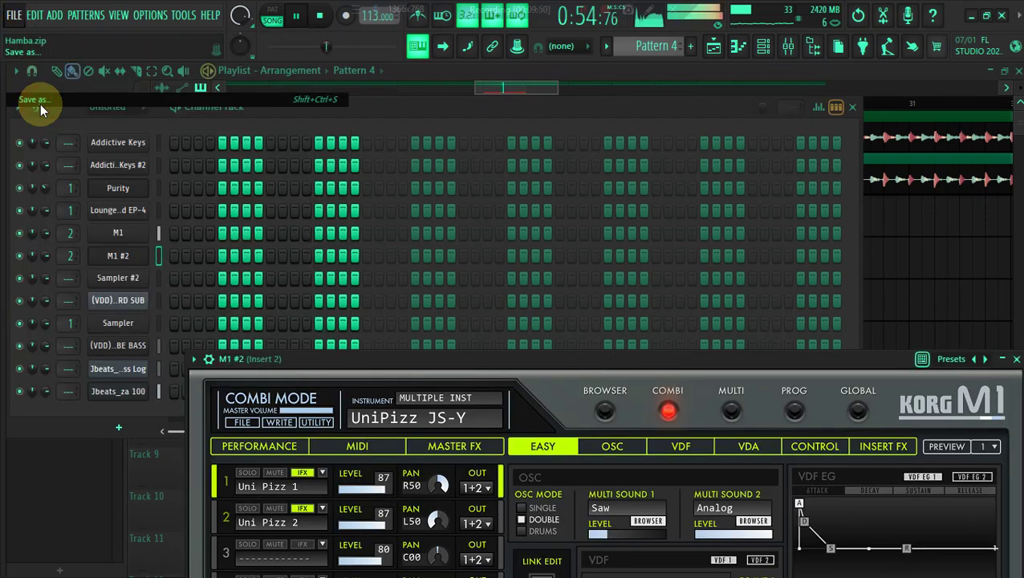
type("eu")
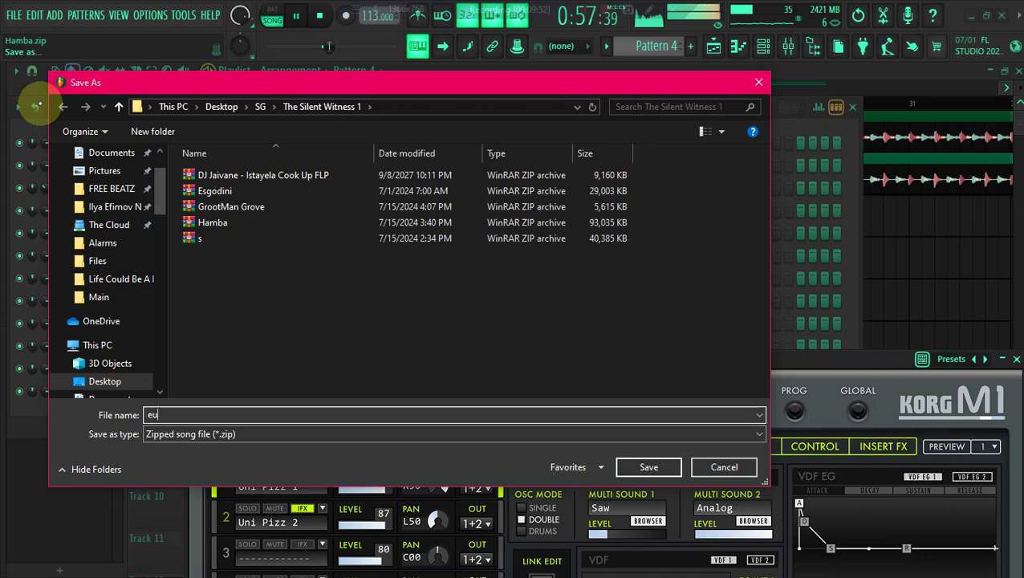
key("BackSpace")
type("y")
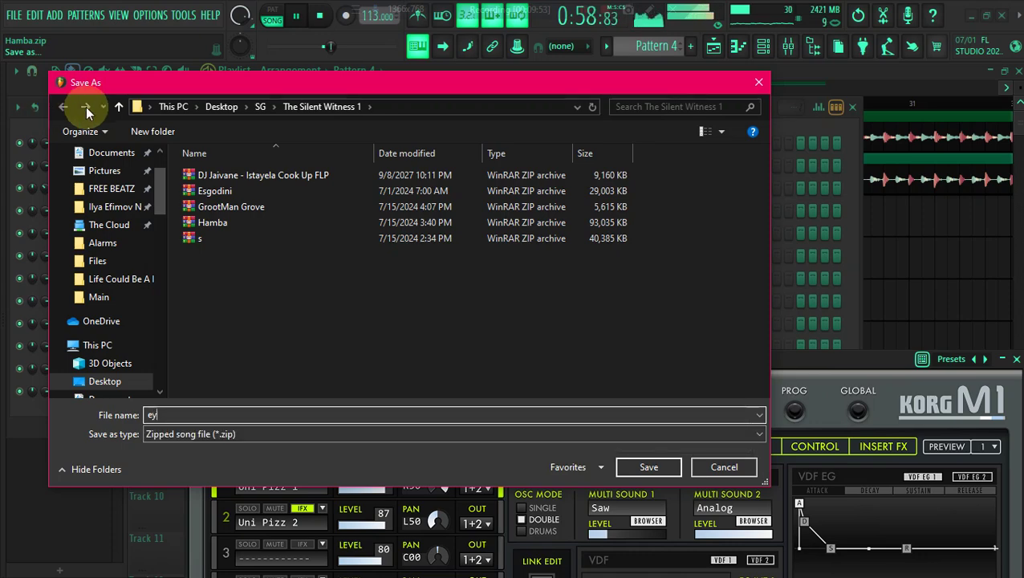
left_click(258, 108)
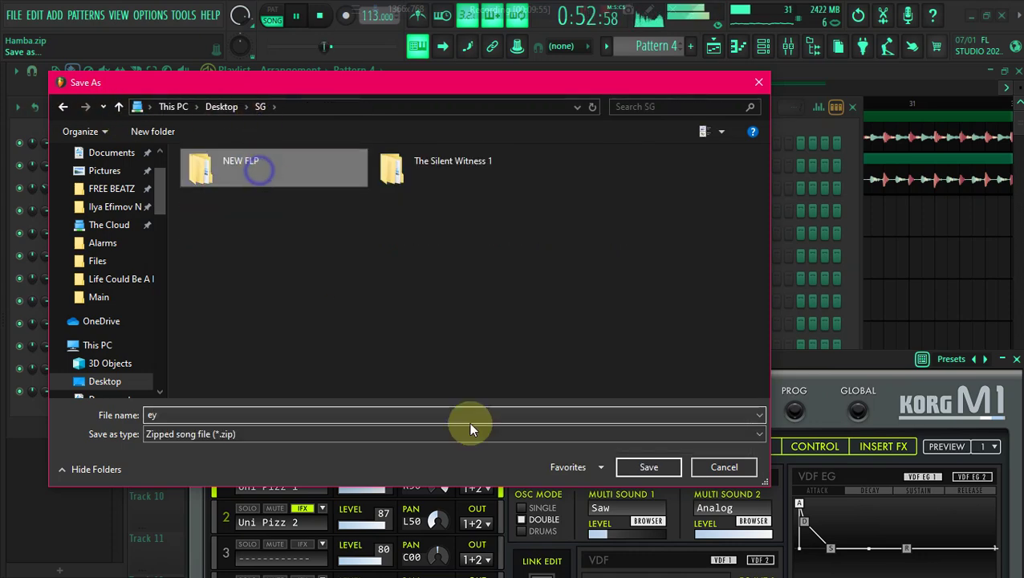
left_click(491, 435)
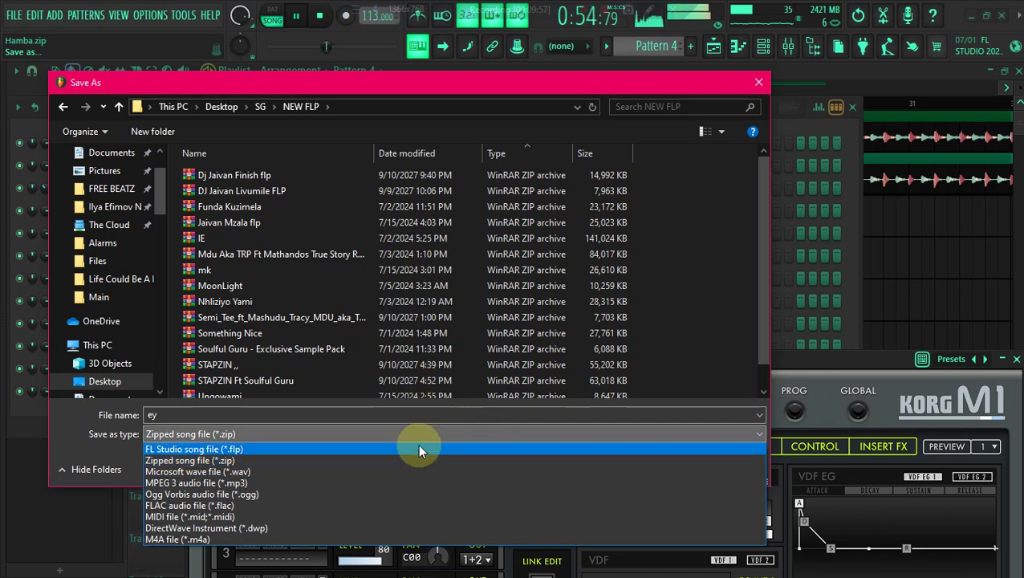
left_click(418, 449)
left_click(628, 466)
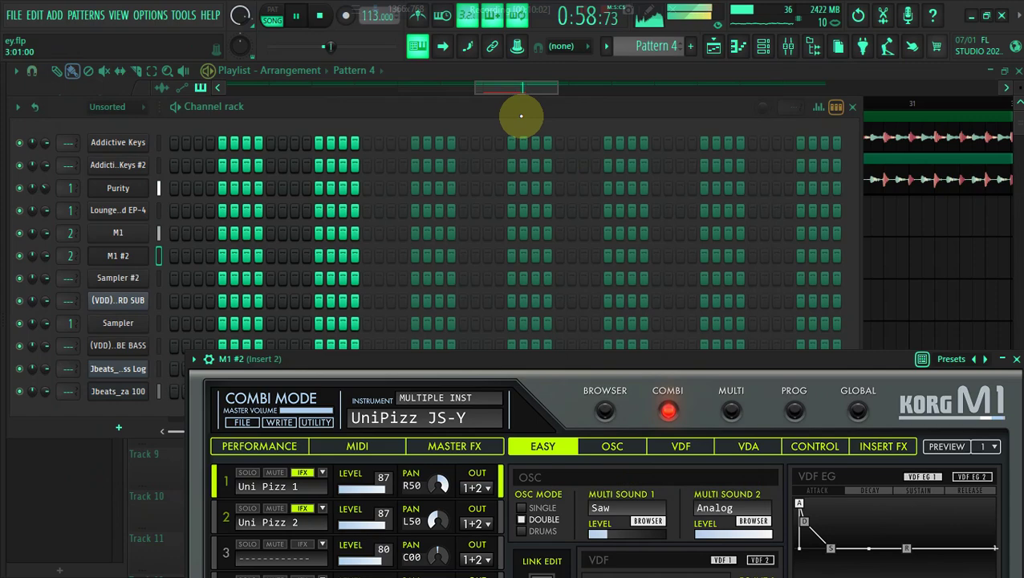
Load the Time Lock combi from the Synth Motion category into M1 #2, clearing the character filters
left_click_drag(509, 359, 455, 140)
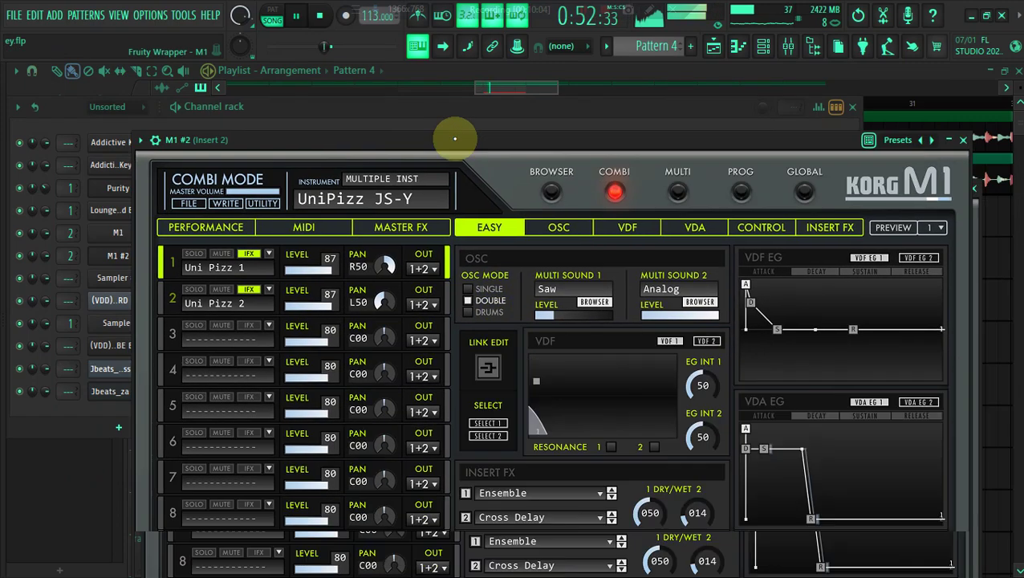
left_click(404, 183)
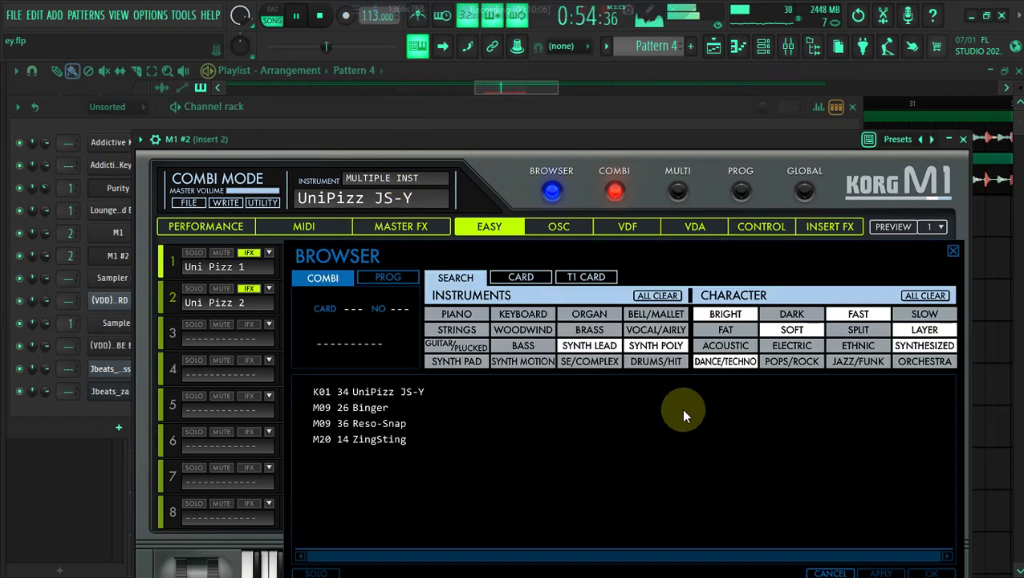
left_click(532, 362)
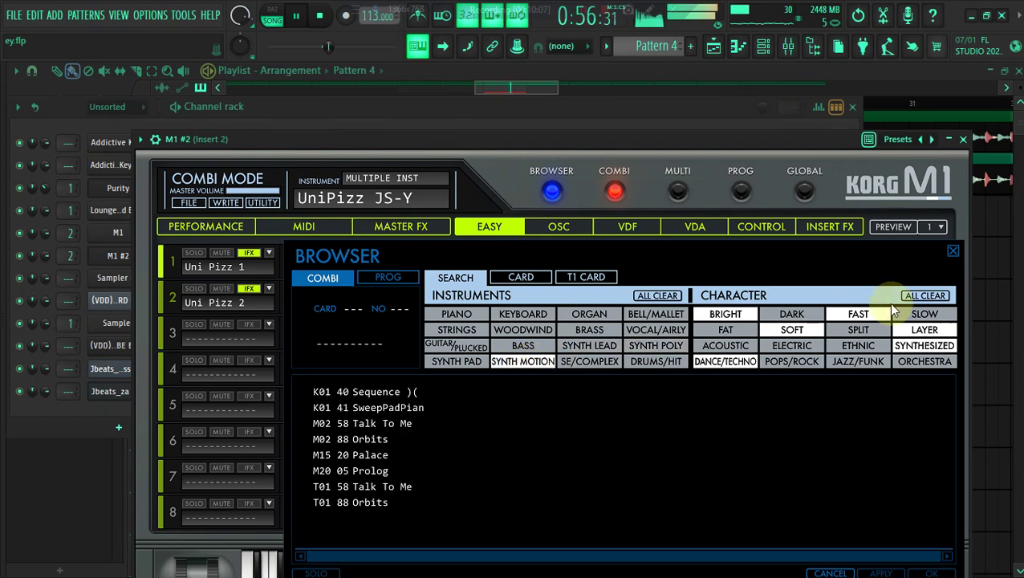
left_click(924, 296)
left_click(779, 457)
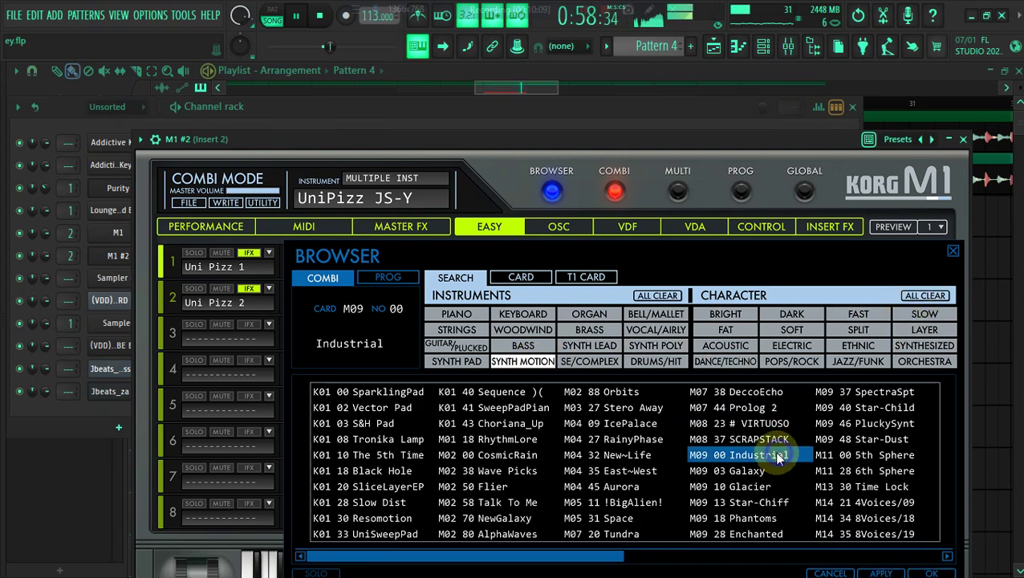
double_click(863, 486)
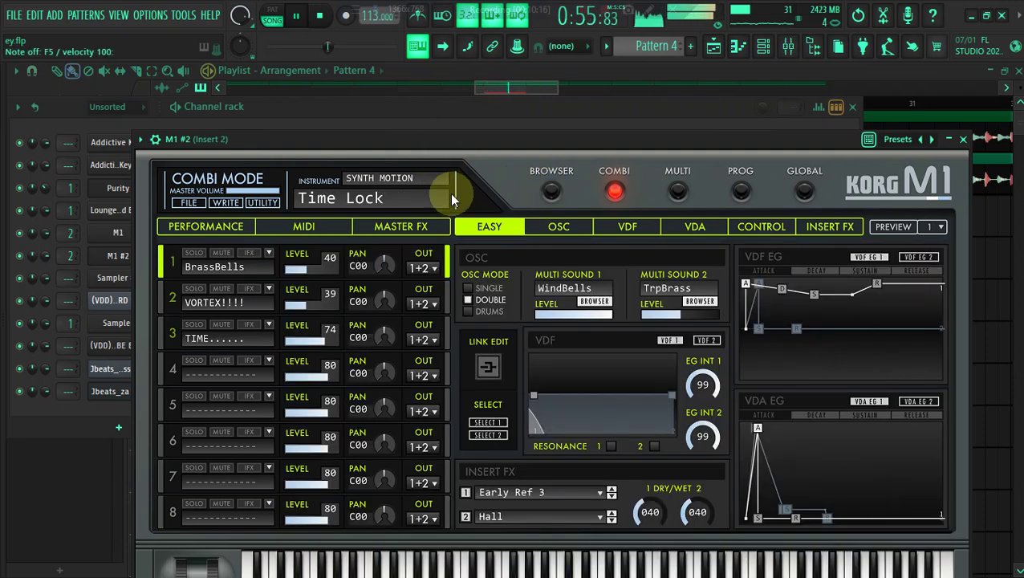
left_click(363, 117)
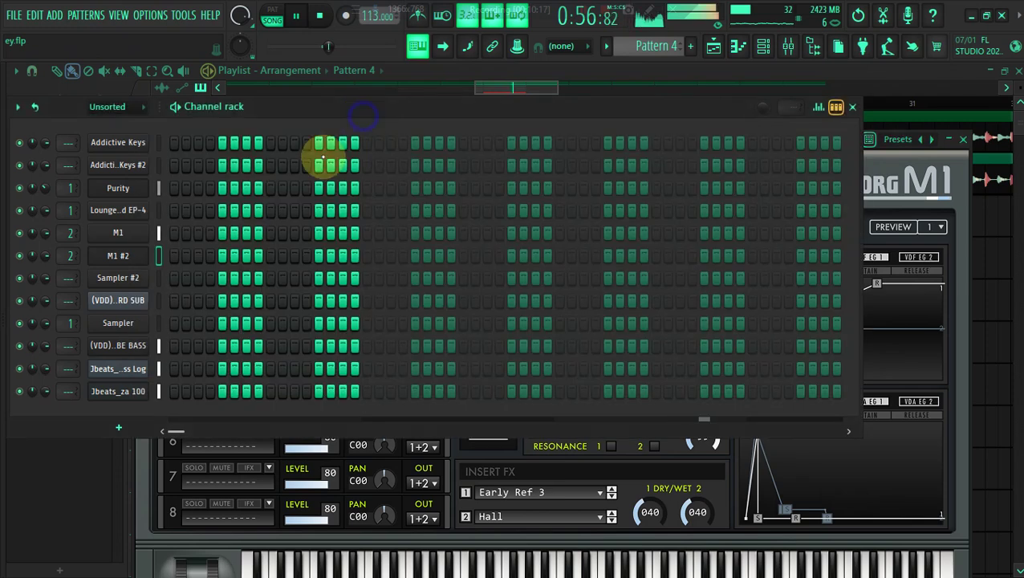
right_click(95, 255)
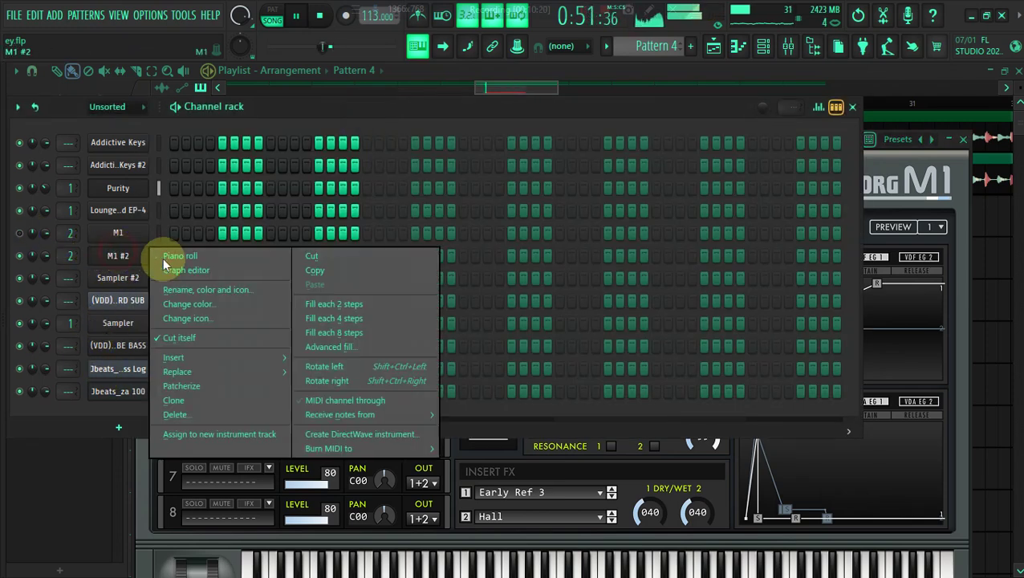
left_click(180, 253)
left_click(84, 341)
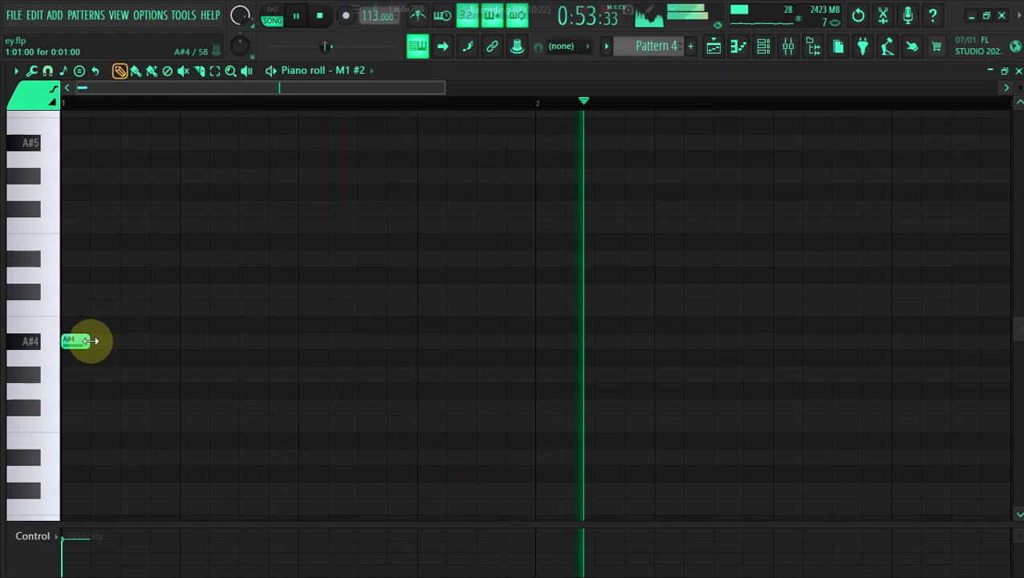
right_click(90, 341)
Copy the Purity channel's notes from Pattern 2
left_click(713, 46)
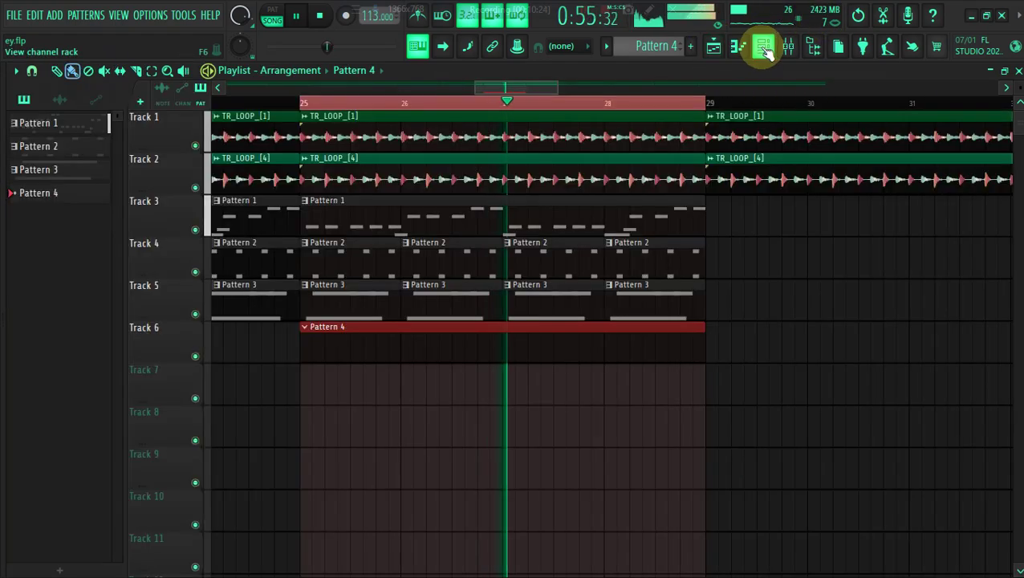
left_click(476, 256)
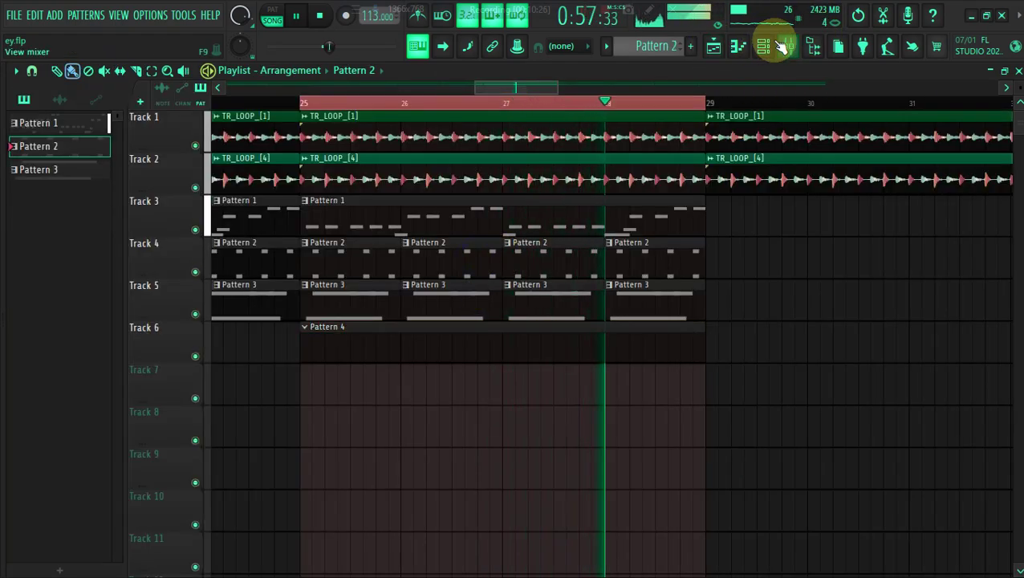
left_click(765, 46)
right_click(142, 190)
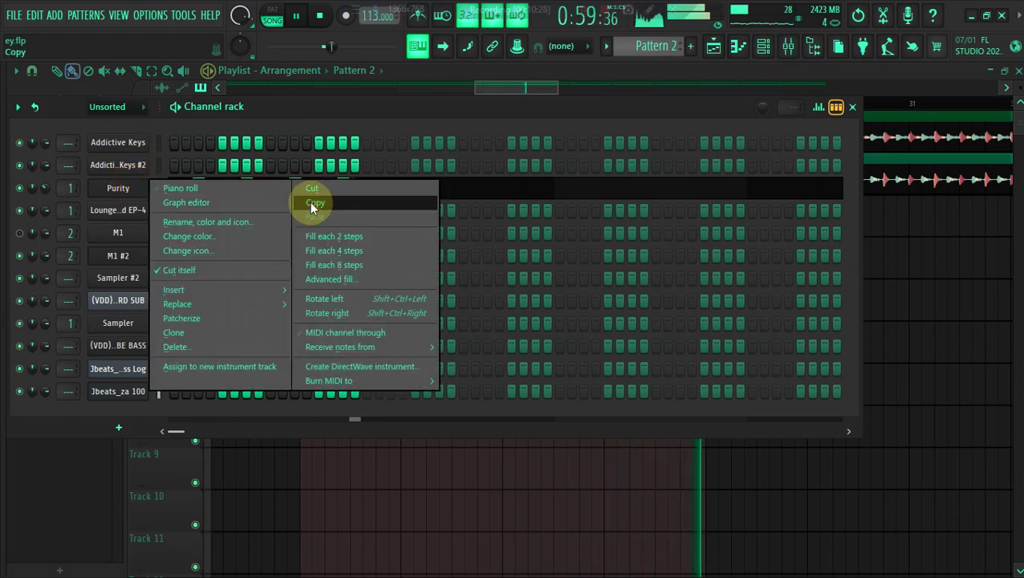
left_click(308, 200)
Paste the copied notes into the M1 #2 channel of Pattern 4, keeping the Pattern 4 clip on Track 6
left_click(526, 485)
right_click(399, 360)
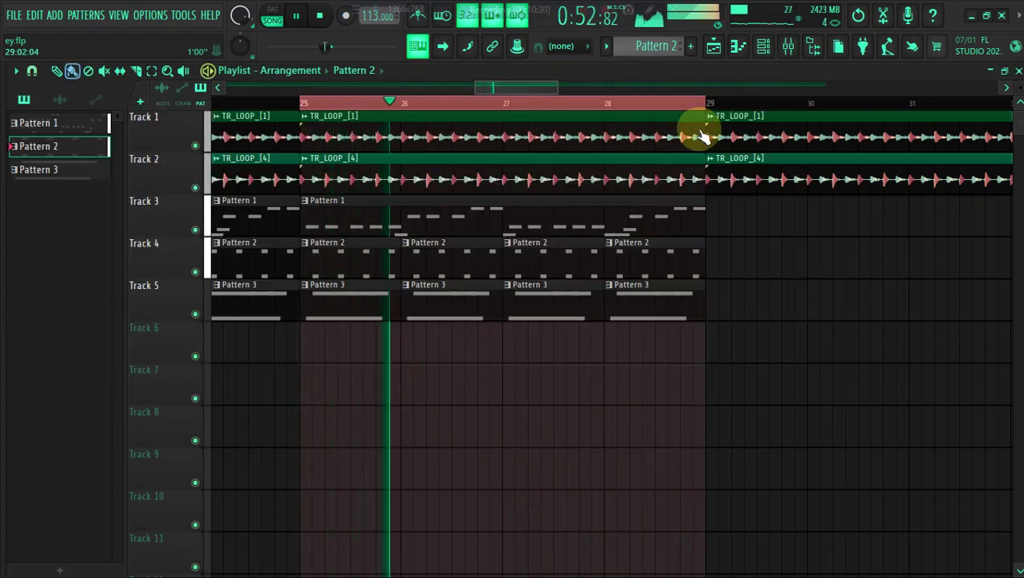
key("ctrl+z")
left_click(495, 341)
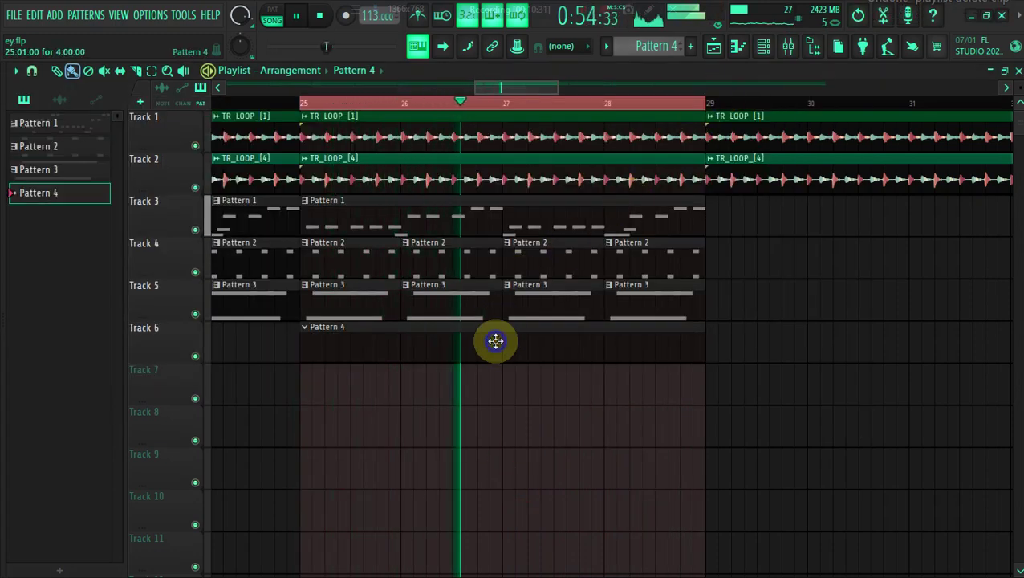
left_click(765, 46)
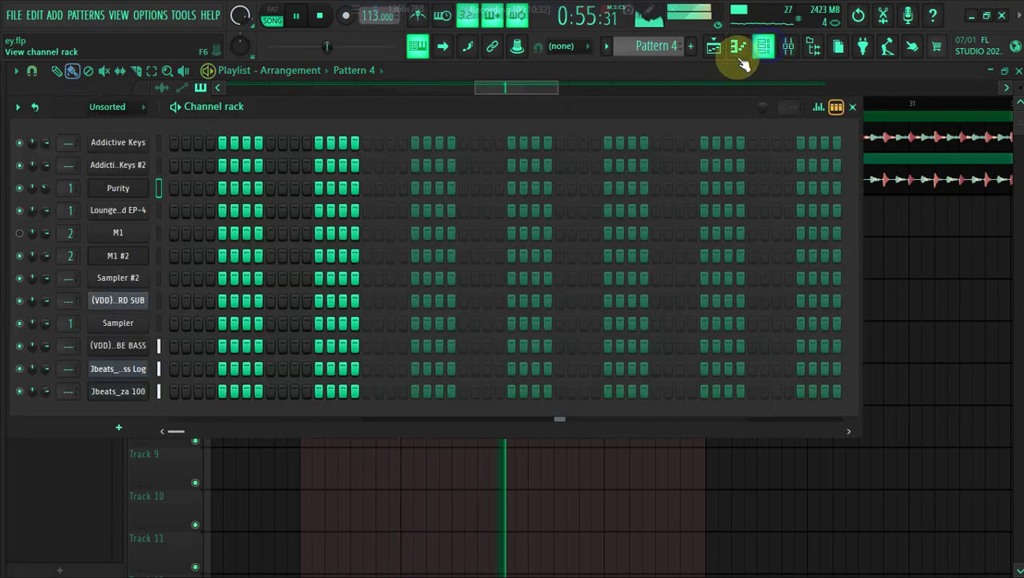
right_click(134, 256)
left_click(314, 284)
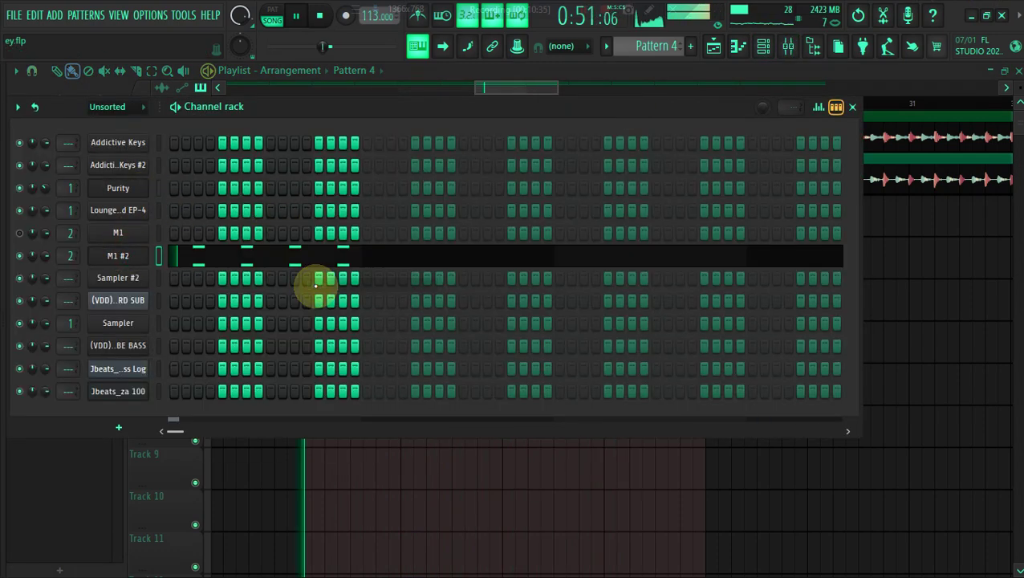
Reduce the M1 #2 notes in Pattern 4 to one G#5 and C#5 pair and move it to the start of bar 1
left_click(219, 268)
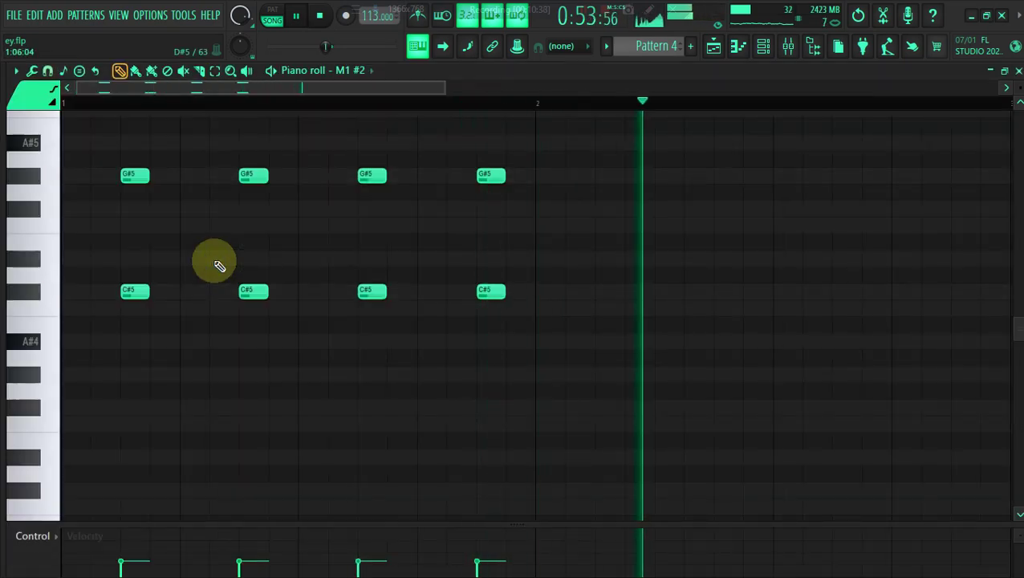
right_click(242, 172)
right_click(257, 292)
right_click(371, 296)
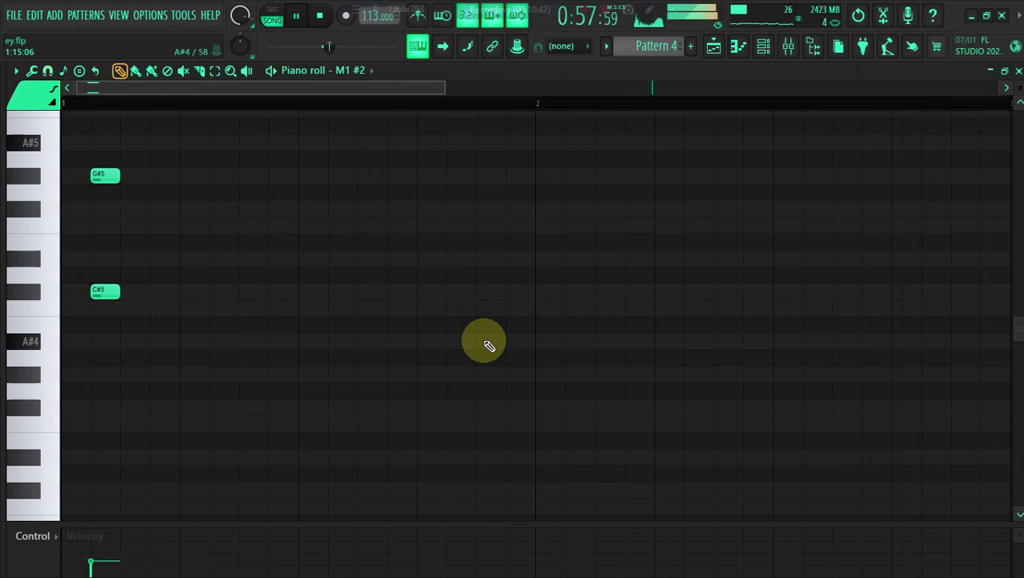
left_click_drag(441, 88, 965, 148)
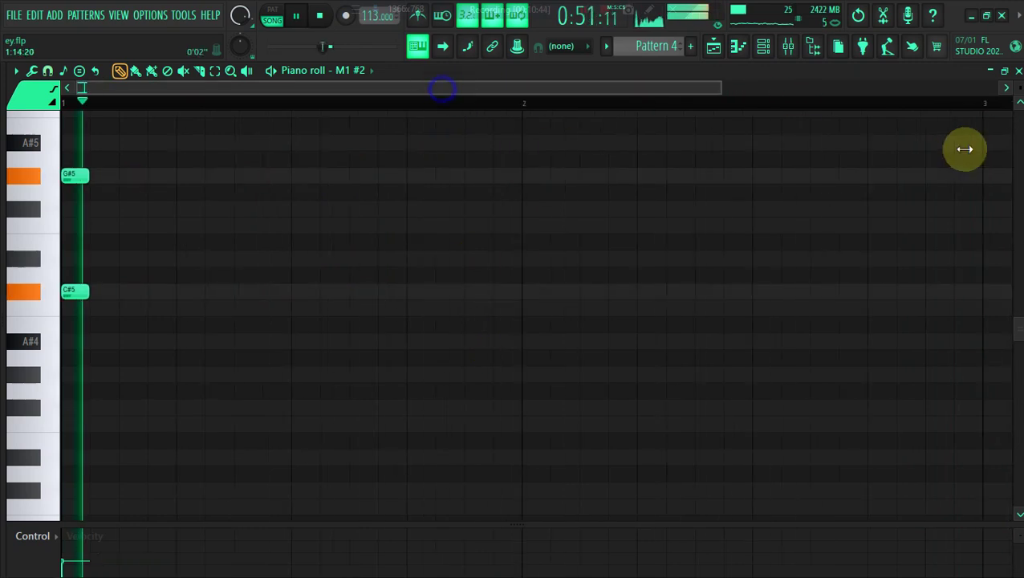
Stretch the G#5 and C#5 notes together so they run from bar 1 to bar 5
key("ctrl+a")
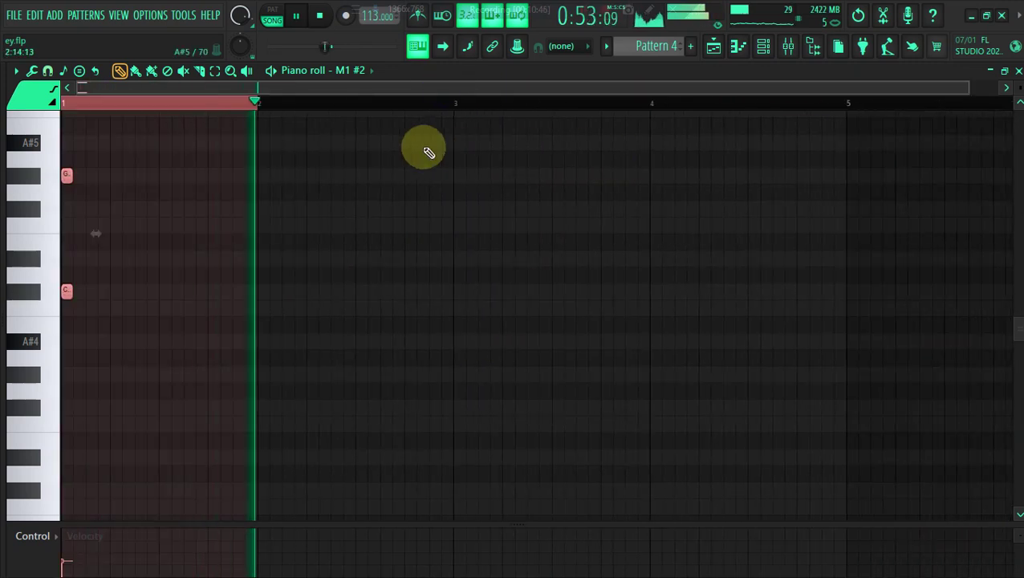
key("alt+l")
left_click(564, 365)
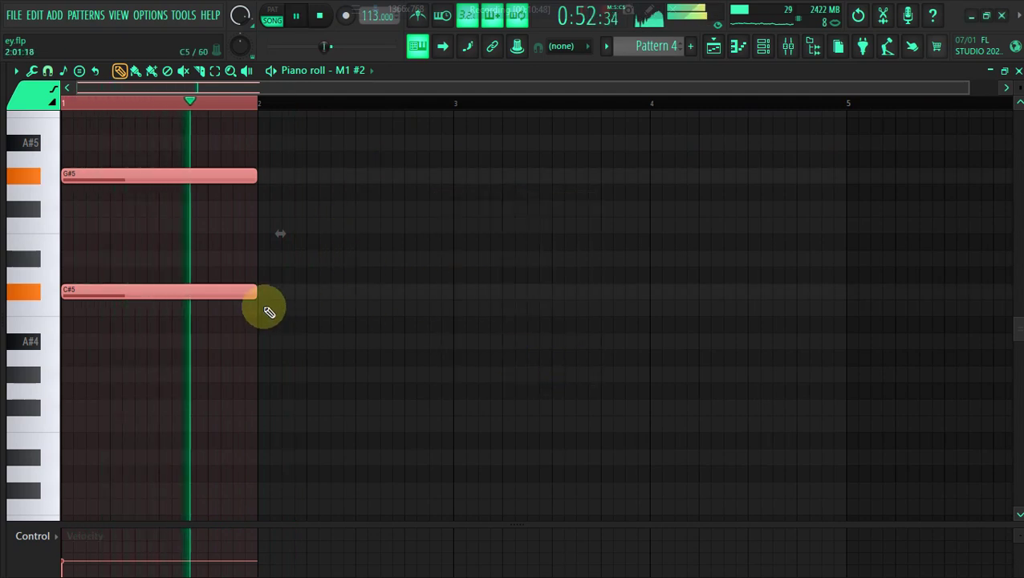
left_click_drag(257, 289, 852, 353)
key("space")
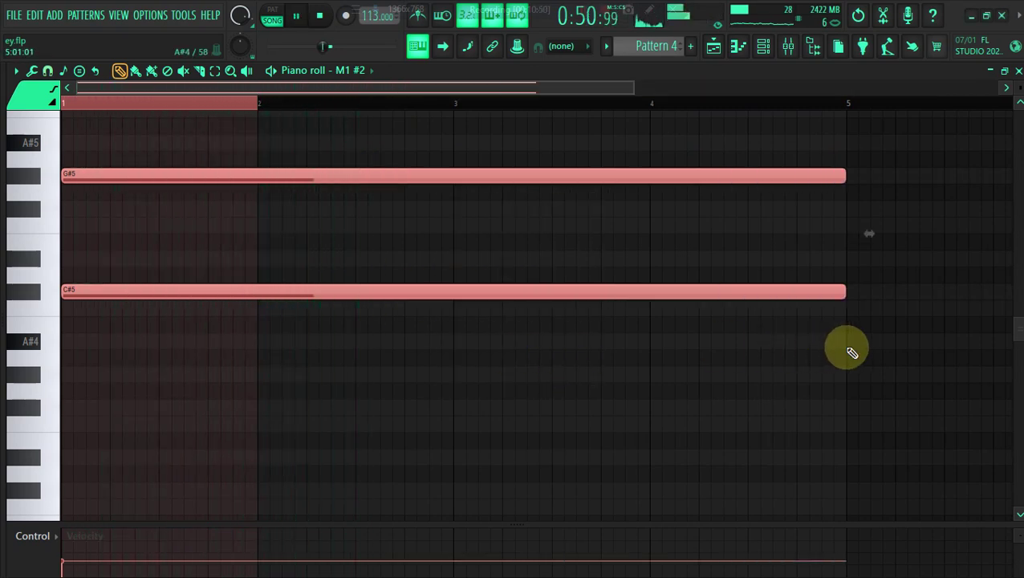
key("space")
Set the piano roll time selection from bar 1 to bar 5 and deselect the two notes
left_click_drag(636, 88, 731, 107)
double_click(731, 107)
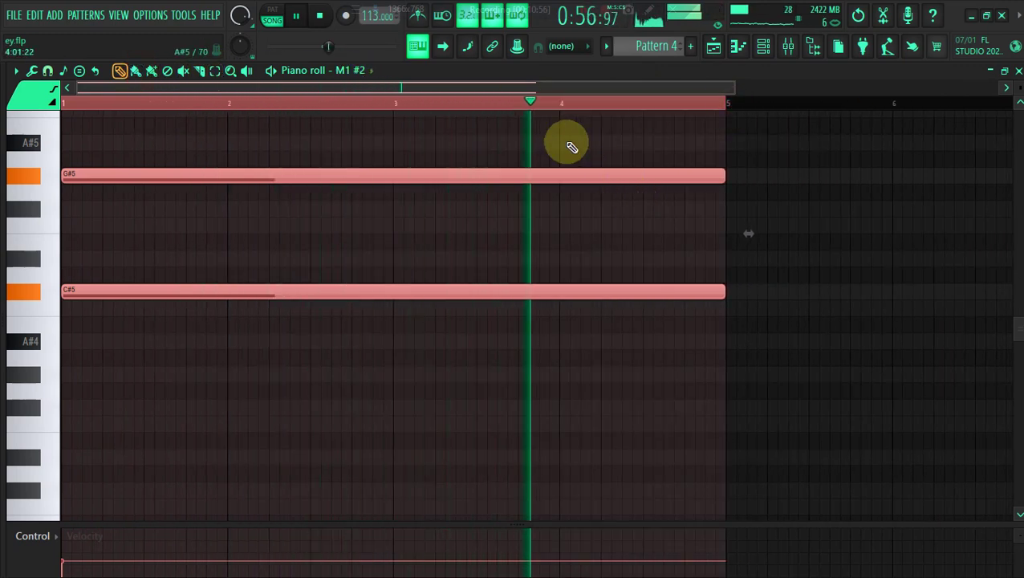
key("ctrl+d")
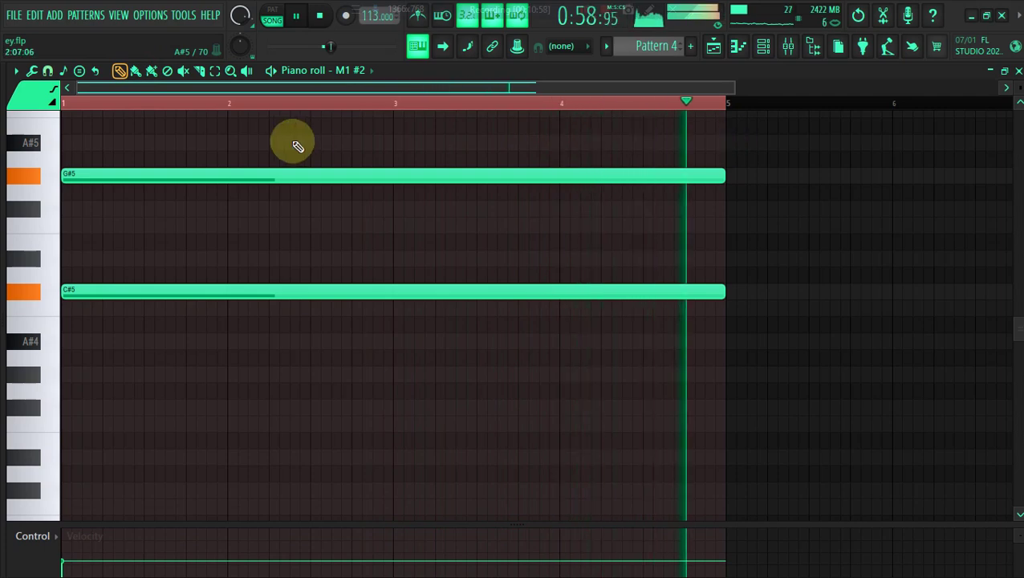
Unmute the M1 channel and open its Pattern 3 notes in the piano roll
left_click(712, 46)
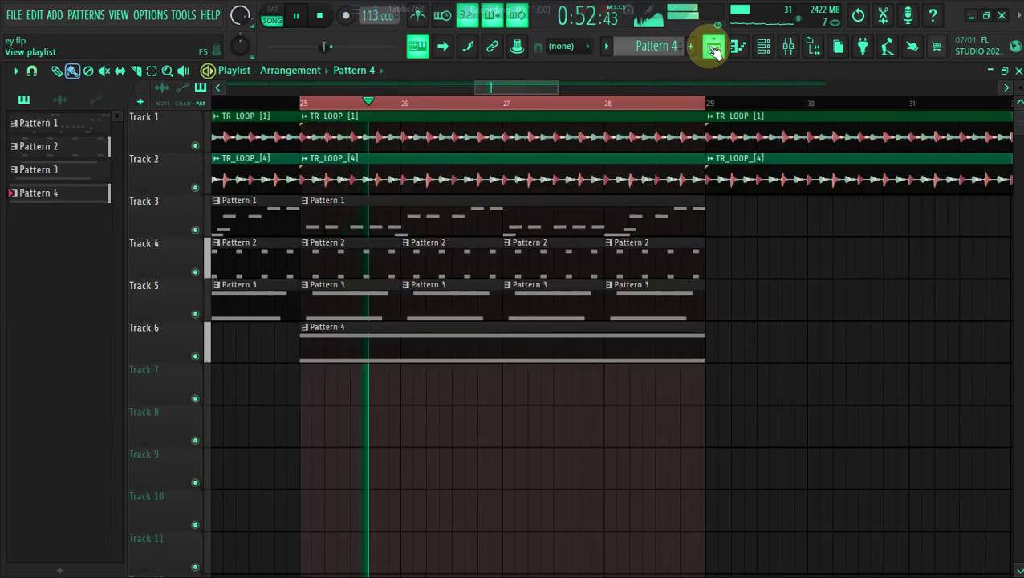
left_click(329, 297)
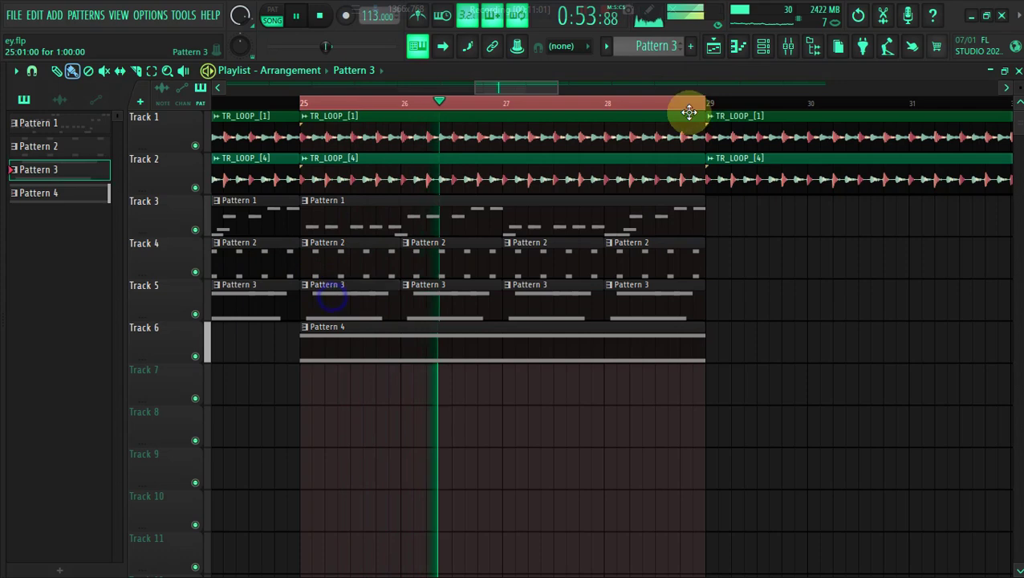
left_click(766, 45)
key("space")
left_click(192, 234)
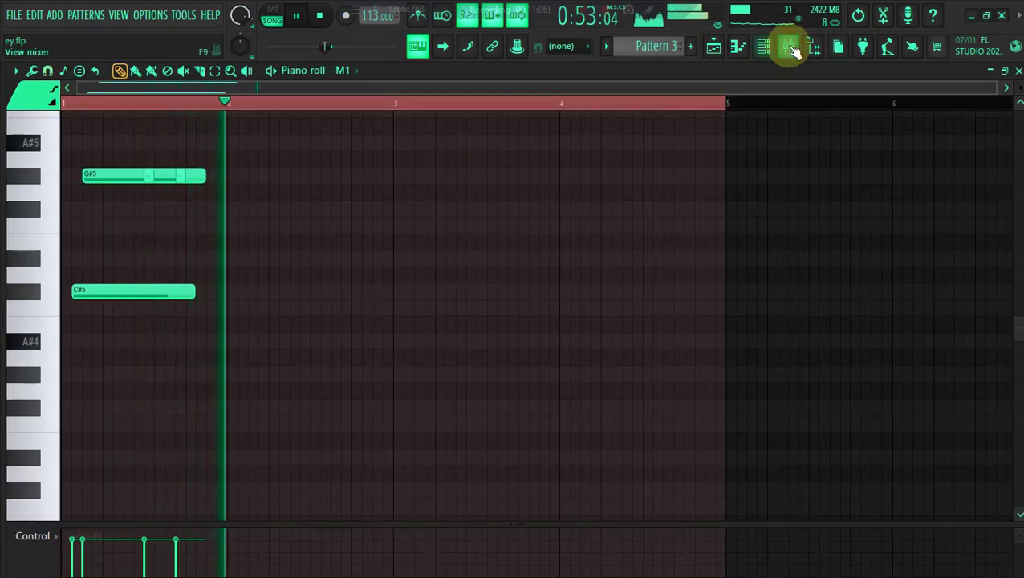
left_click(766, 46)
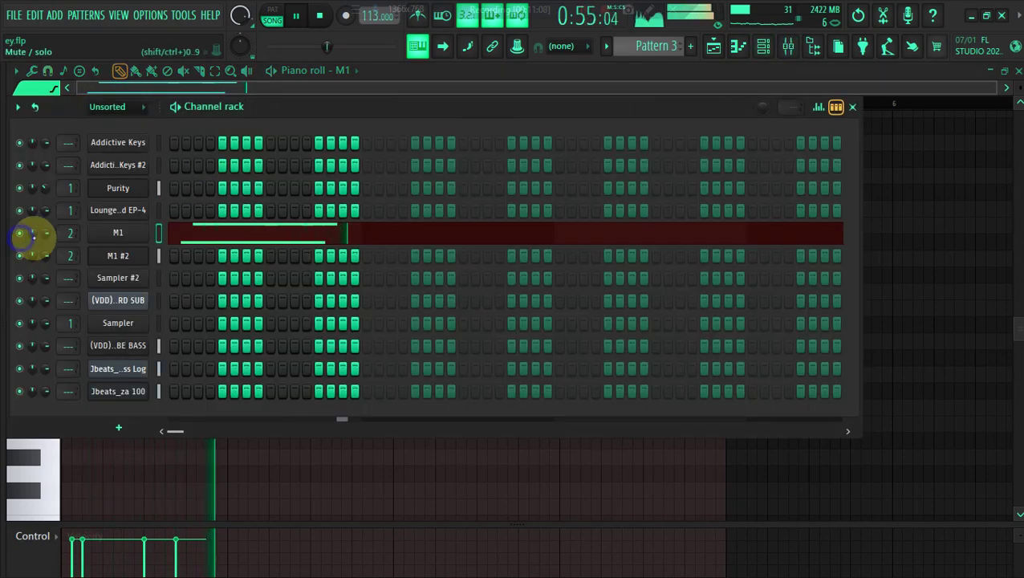
left_click(199, 239)
left_click(197, 239)
Delete all G#5 and C#5 notes of the M1 channel in Pattern 3
right_click(160, 173)
right_click(152, 289)
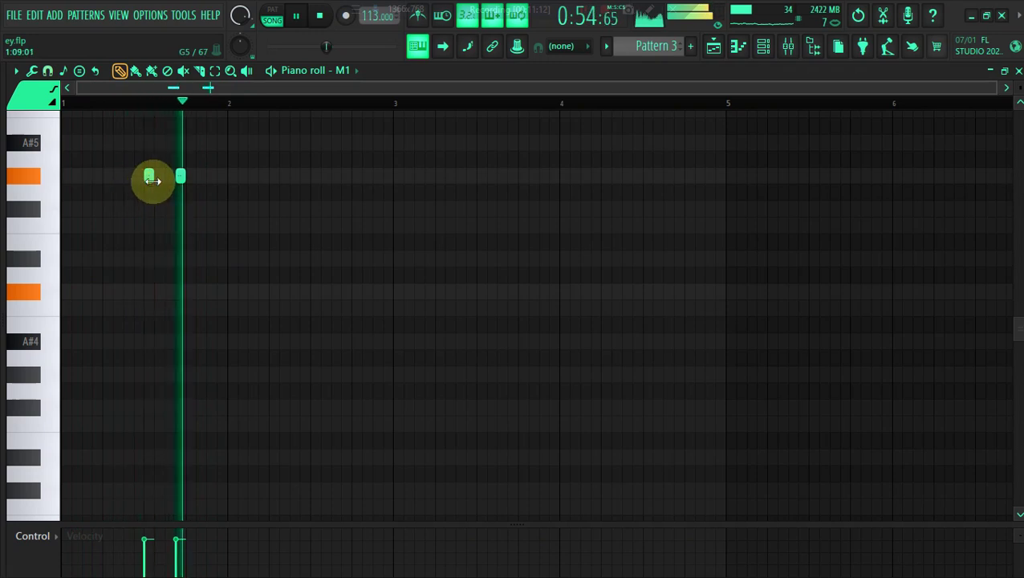
left_click_drag(999, 89, 526, 175)
right_click(327, 175)
right_click(262, 175)
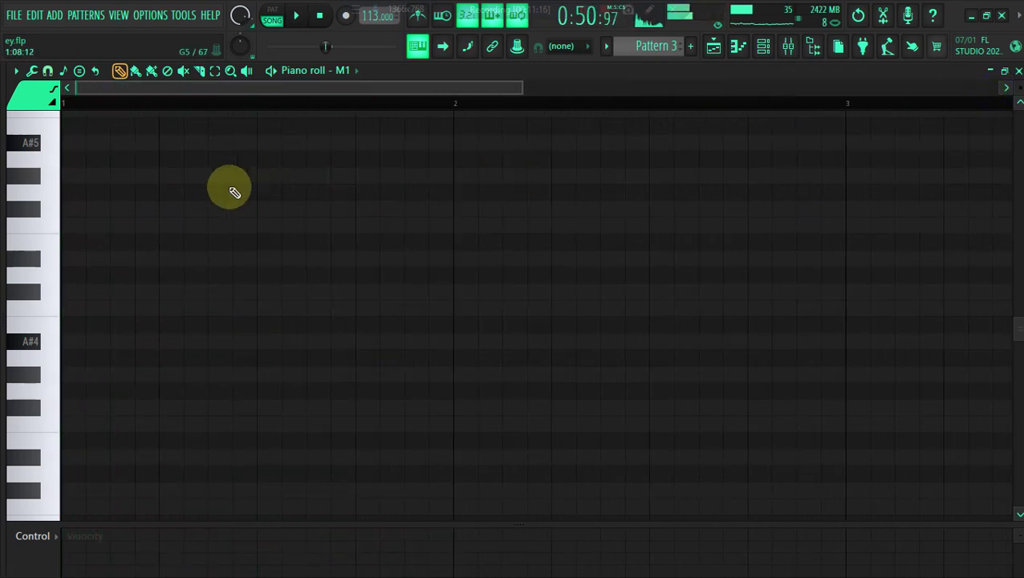
Start playback and place four G#5 notes at steps 3, 7, 11 and 15 of bar 1
left_click(122, 145)
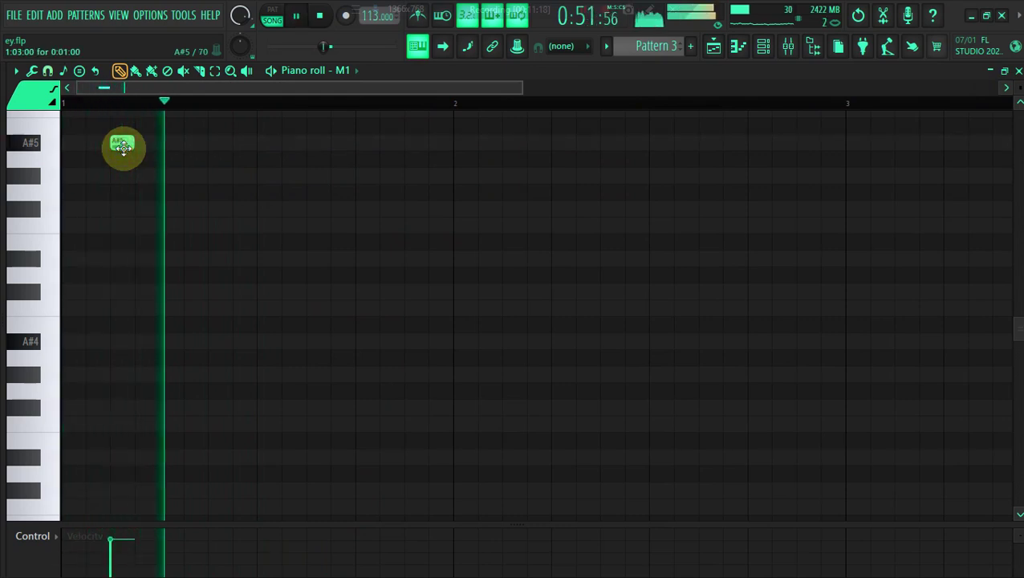
key("space")
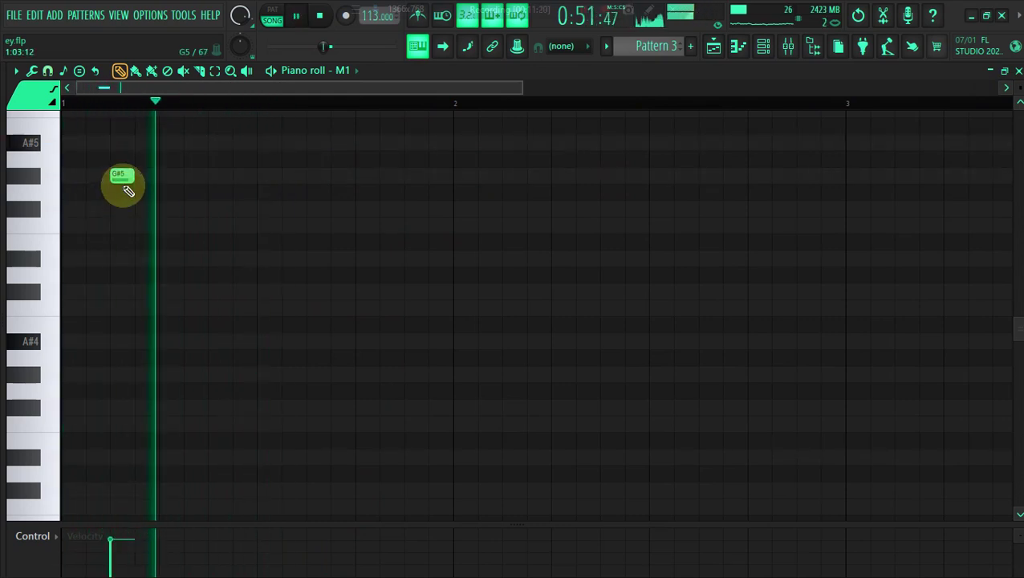
left_click(193, 178)
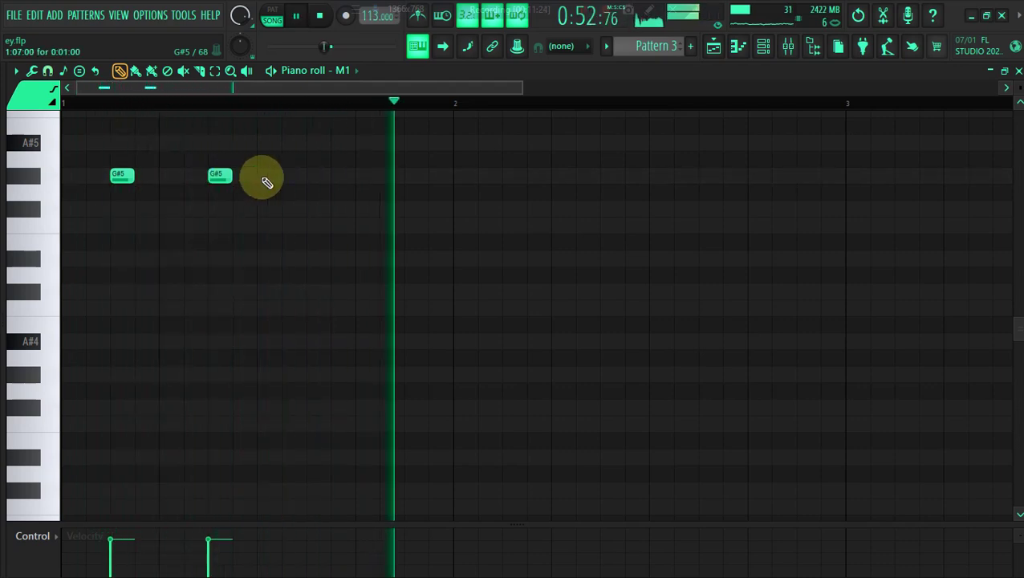
left_click(313, 177)
left_click(415, 177)
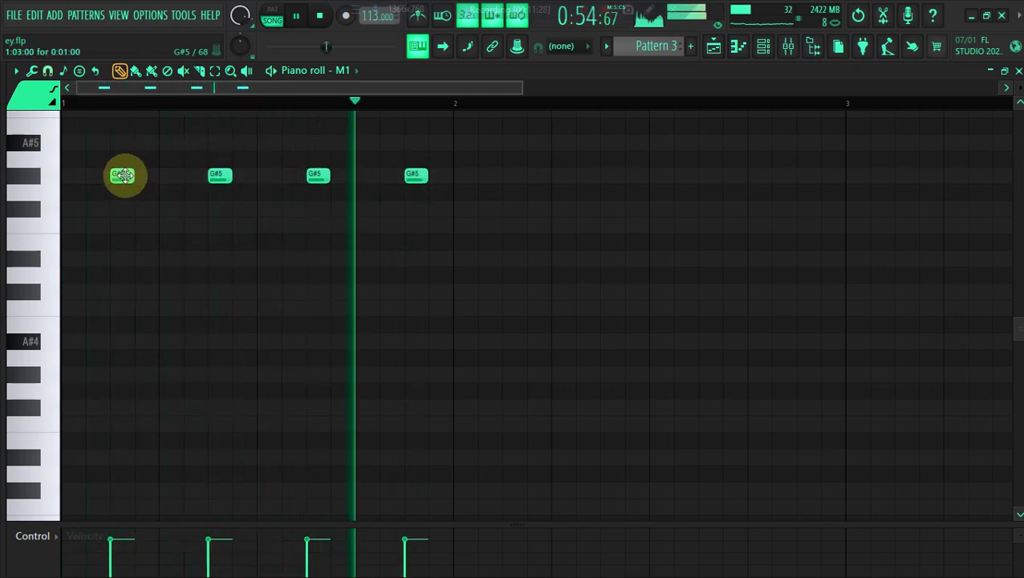
Duplicate the four G#5 notes onto C#5, shift the copies one step earlier, and delete the first copy
key("ctrl+a")
left_click_drag(125, 176, 122, 289)
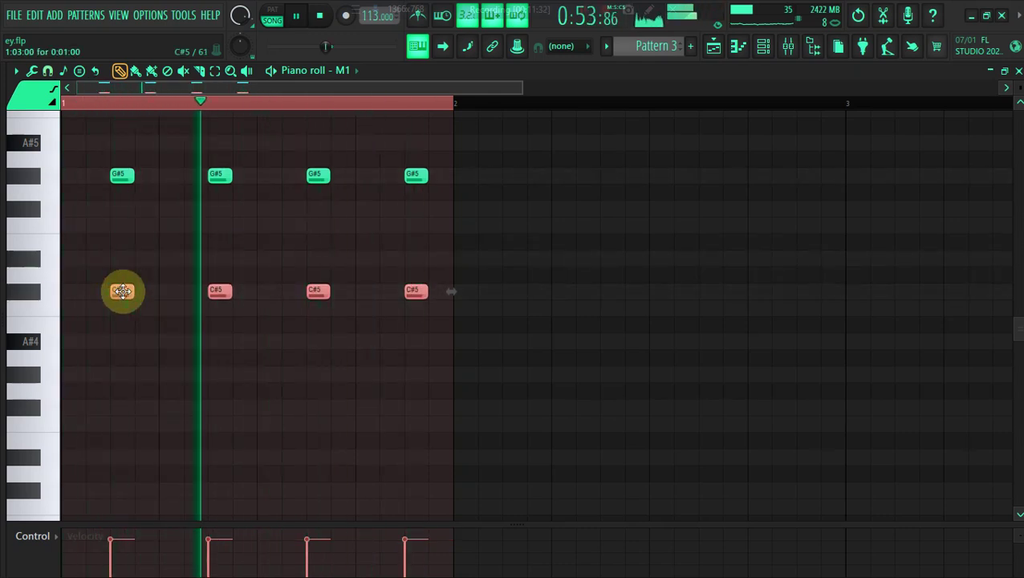
left_click_drag(122, 291, 190, 292)
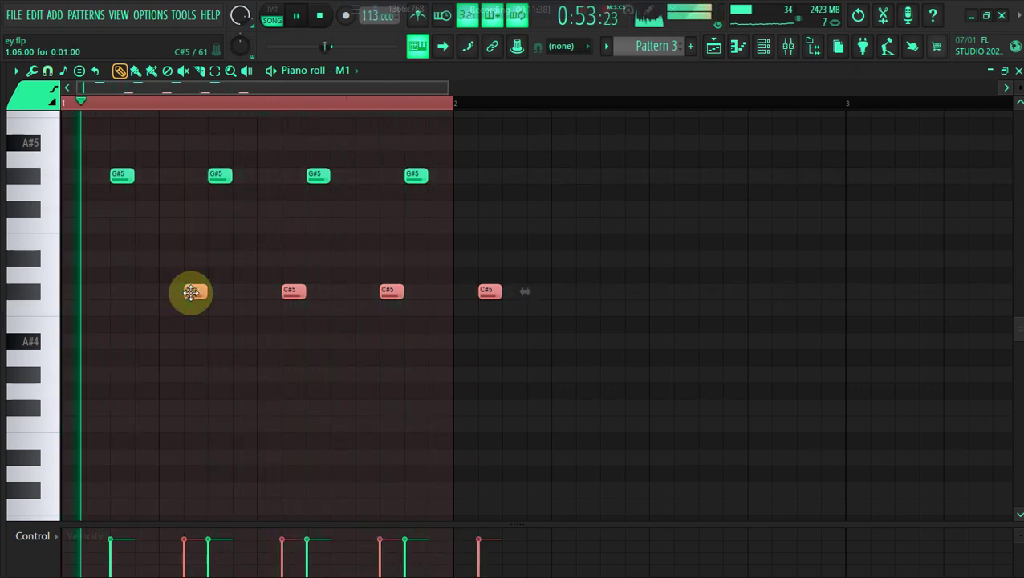
left_click_drag(191, 292, 92, 295)
right_click(96, 293)
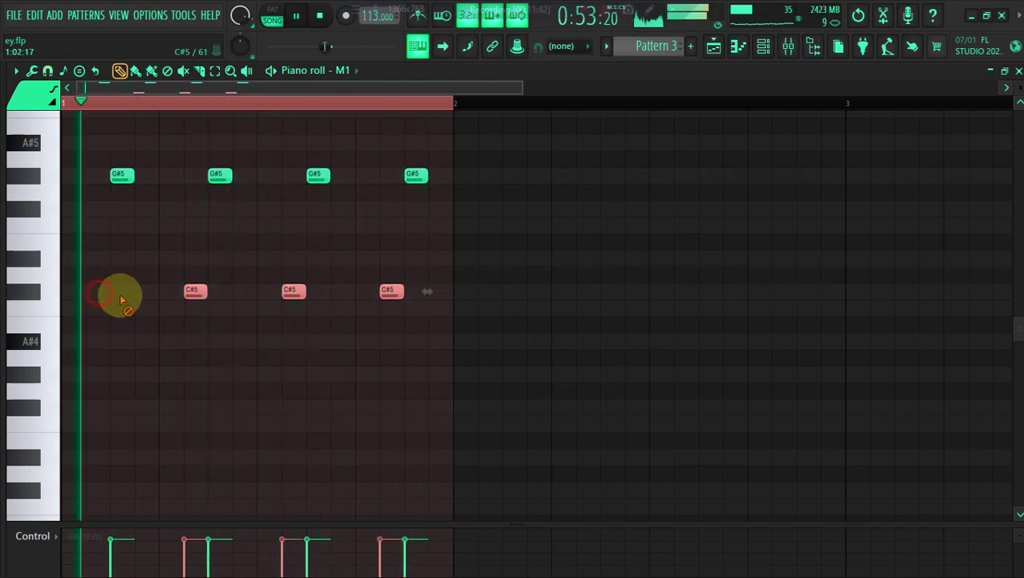
right_click(130, 217)
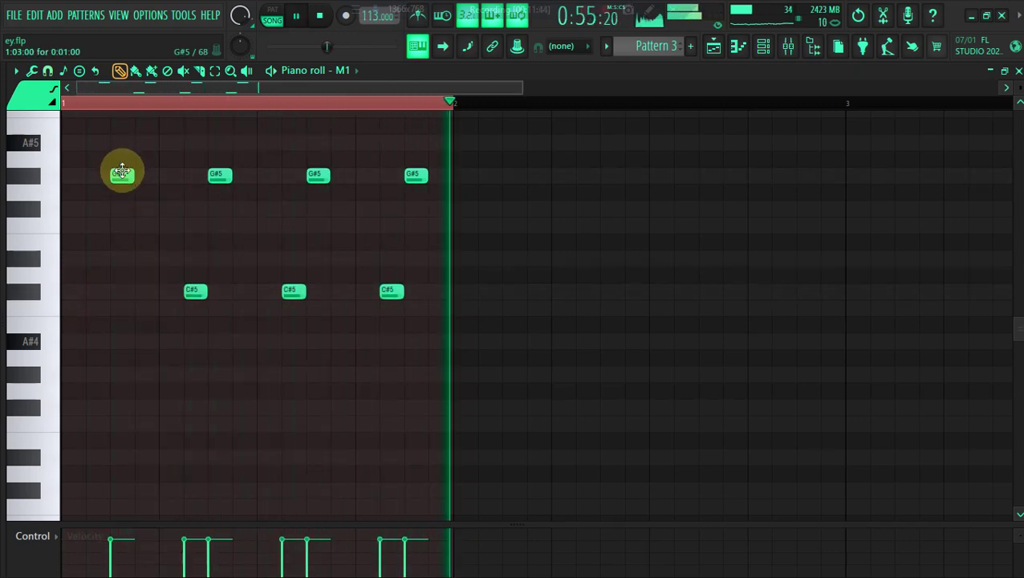
Try the first G#5 note at step 4 of bar 1, and delete all the G#5 and C#5 notes
right_click(121, 174)
left_click(152, 176)
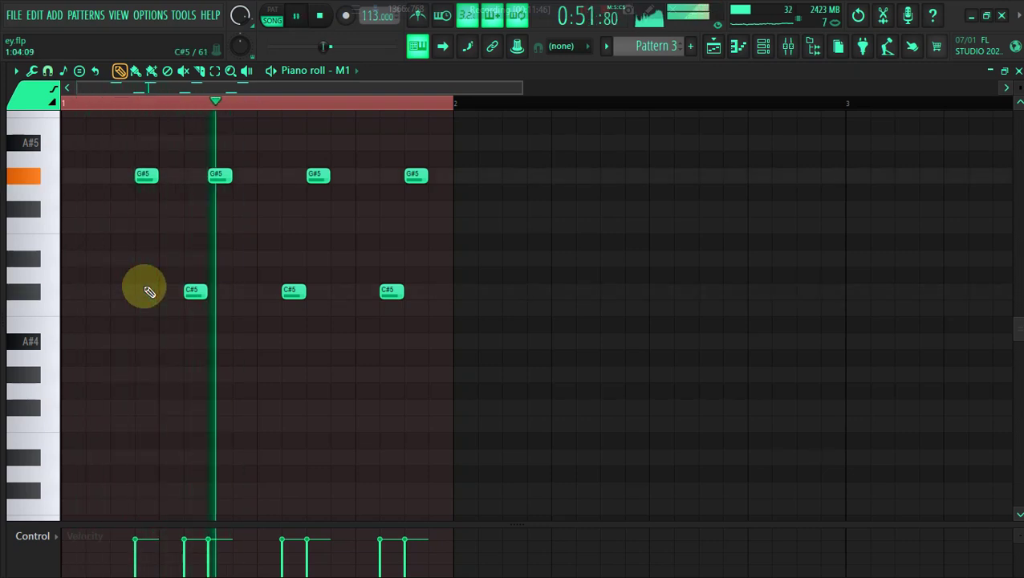
right_click(293, 290)
right_click(318, 175)
right_click(392, 291)
right_click(414, 176)
right_click(220, 176)
right_click(146, 176)
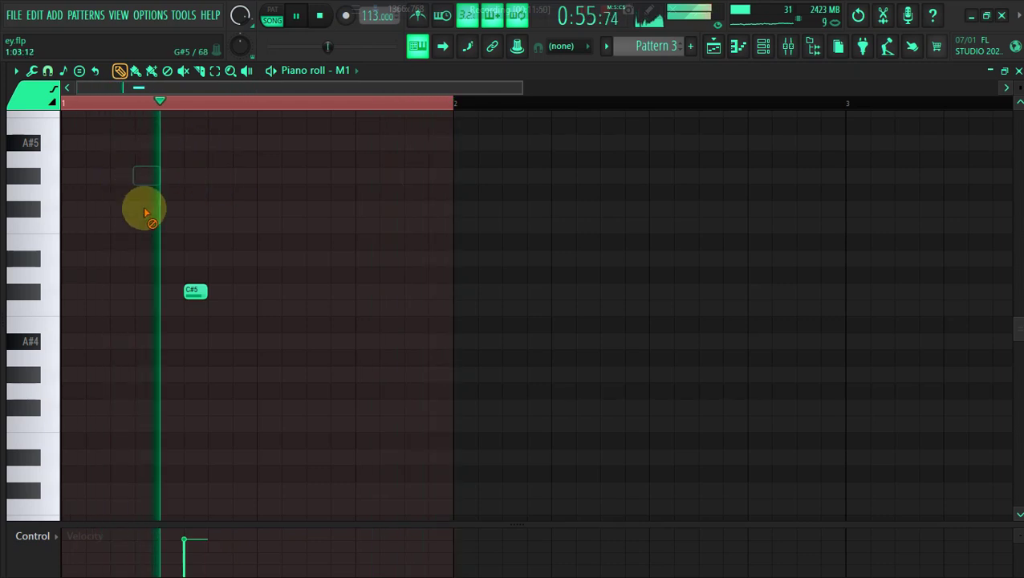
right_click(197, 293)
Place C#5 notes at steps 3 and 6 and G#5 notes at steps 9 and 12 of bar 1
left_click(123, 292)
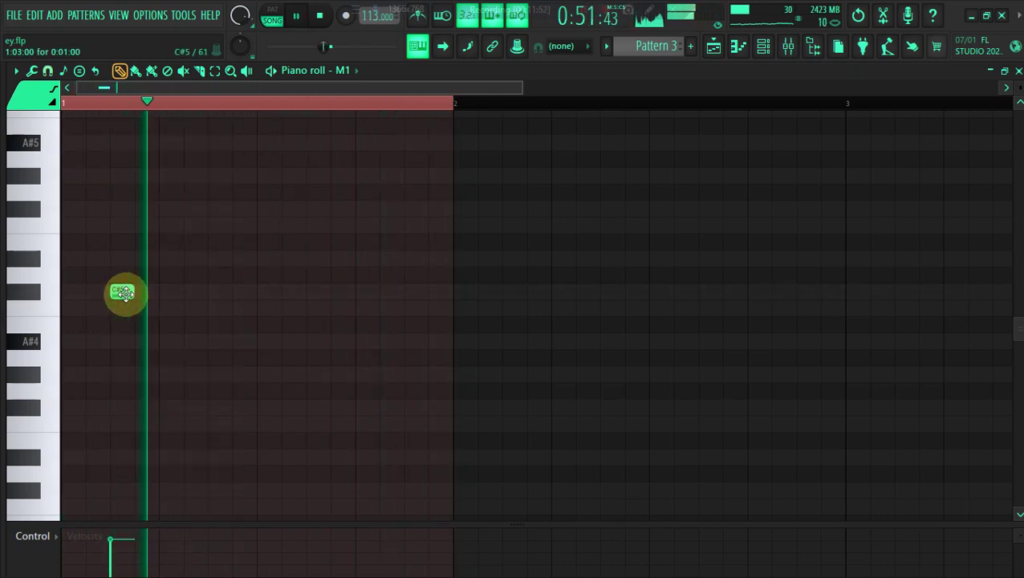
left_click(197, 292)
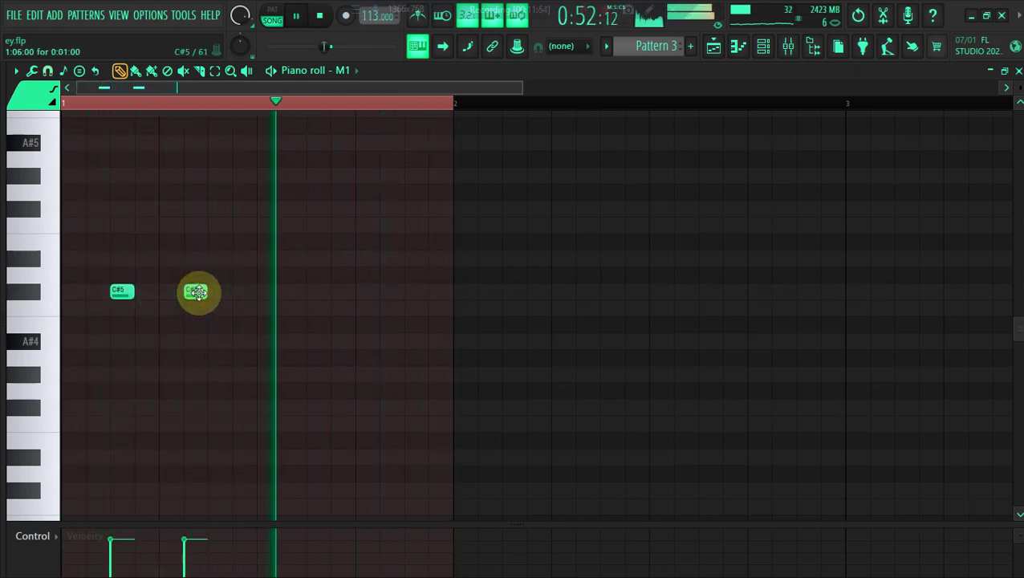
left_click(241, 156)
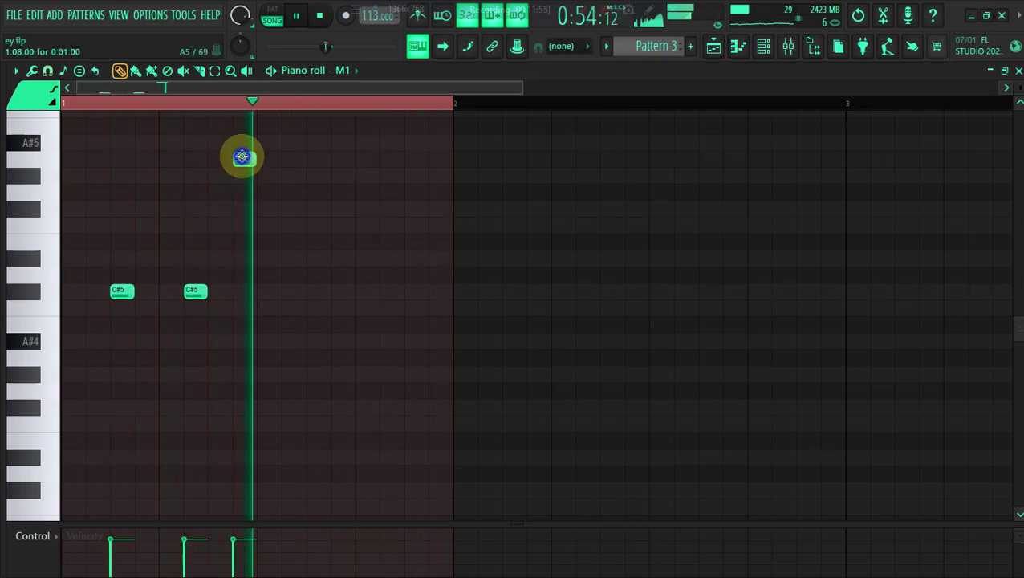
left_click_drag(245, 160, 243, 180)
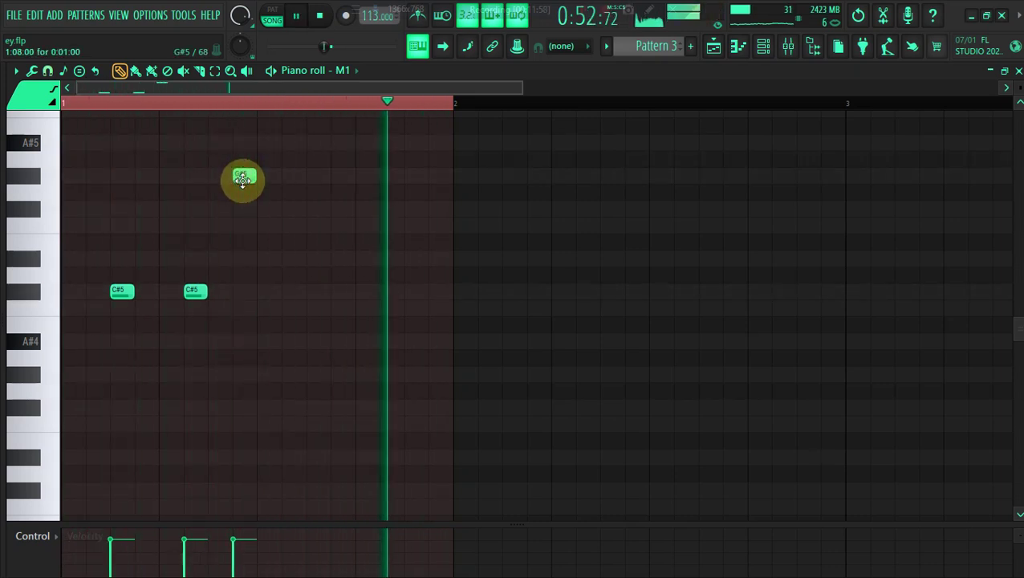
left_click(313, 177)
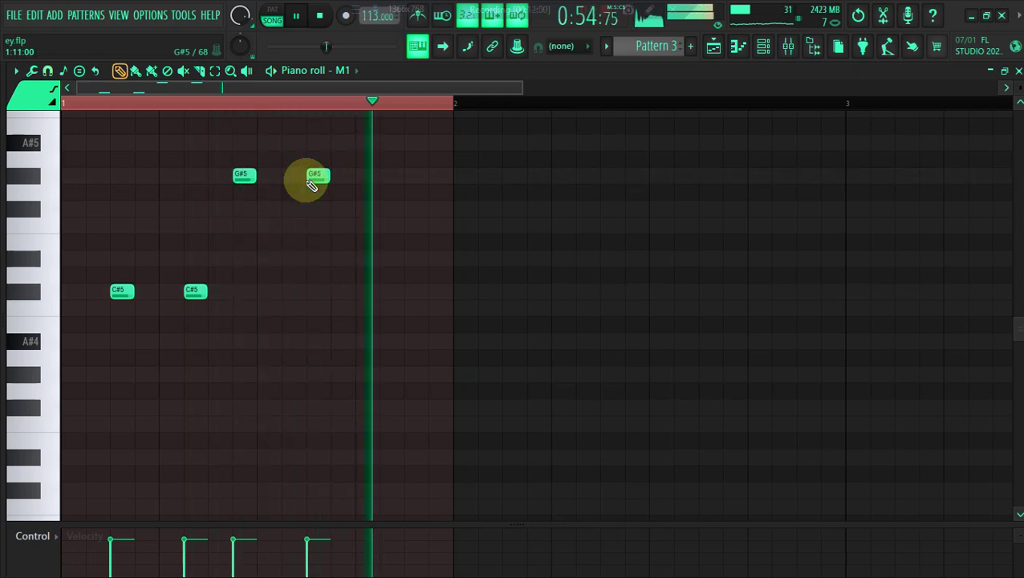
left_click_drag(237, 181, 262, 176)
right_click(315, 178)
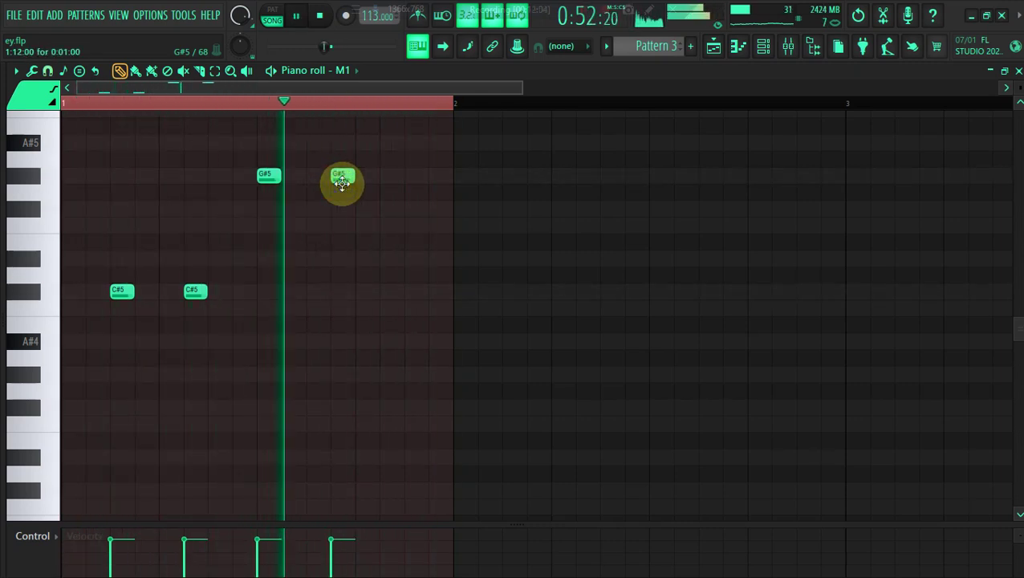
Delete both G#5 and both C#5 notes to clear bar 1
left_click(390, 226)
right_click(389, 225)
right_click(343, 174)
right_click(269, 174)
right_click(122, 290)
right_click(195, 290)
Try a G#5 note at step 5 and a C#5 note at step 7 of bar 1, and delete both
left_click(146, 292)
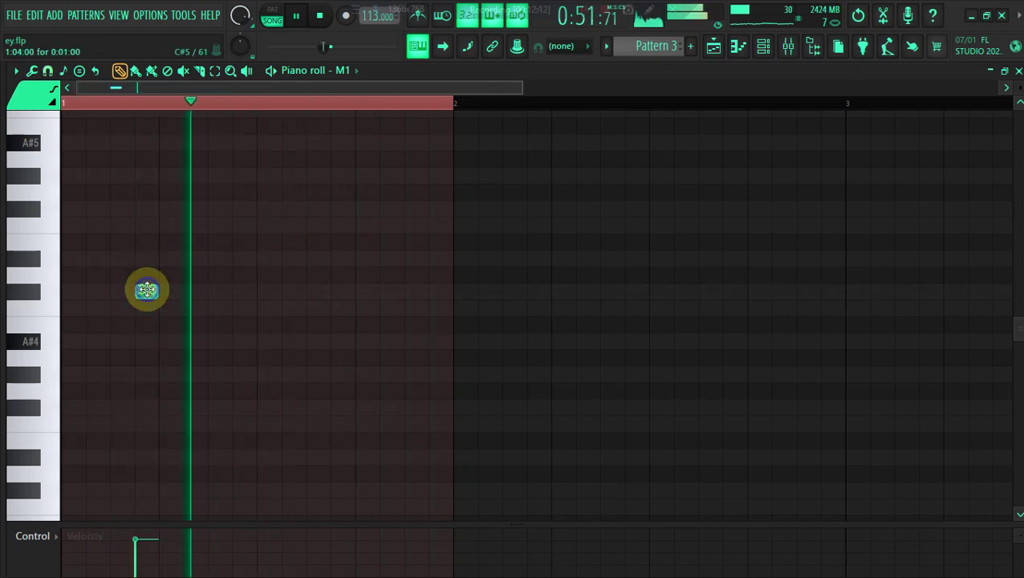
left_click(220, 192)
right_click(221, 193)
left_click(220, 177)
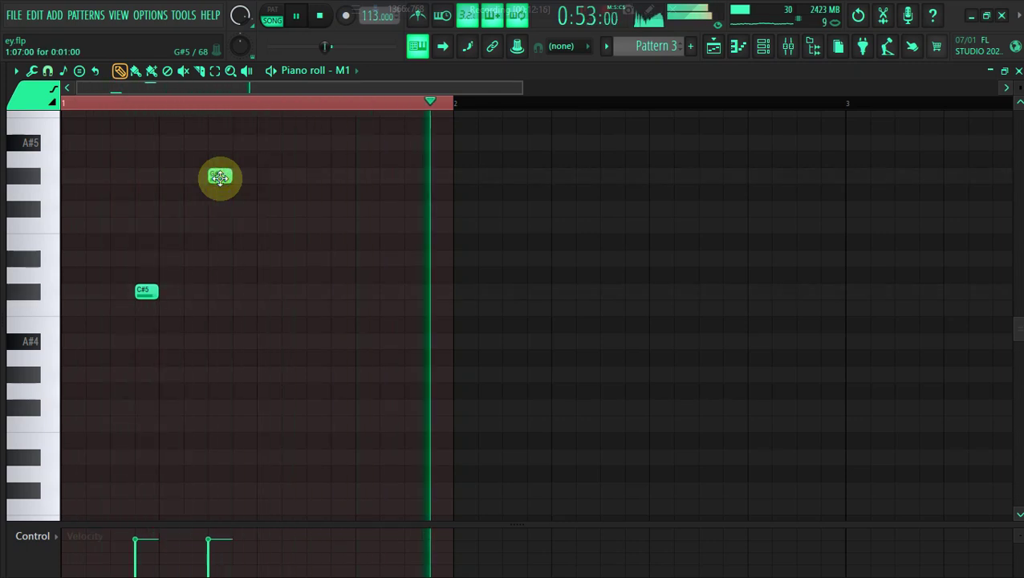
left_click_drag(220, 177, 166, 175)
left_click_drag(138, 292, 216, 297)
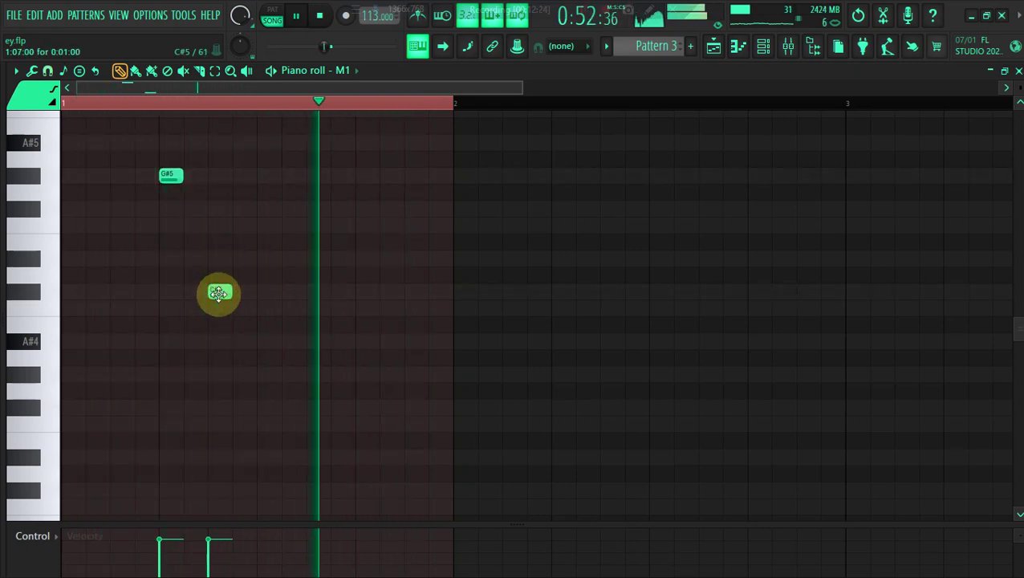
right_click(176, 172)
right_click(219, 290)
Place C#5 notes at steps 4 and 12 and a G#5 note at step 12 of bar 1
left_click(142, 293)
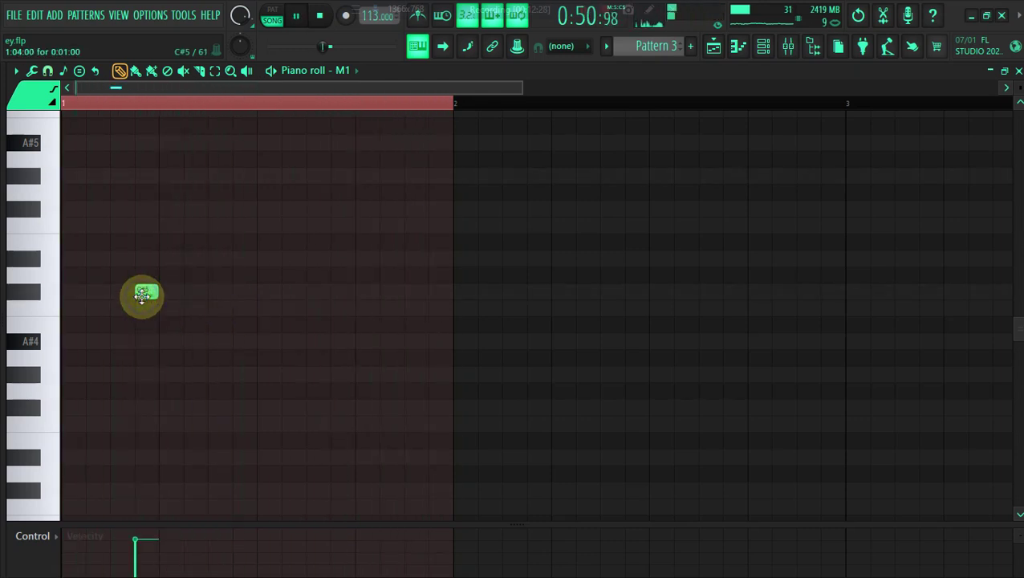
left_click(338, 292)
left_click(342, 177)
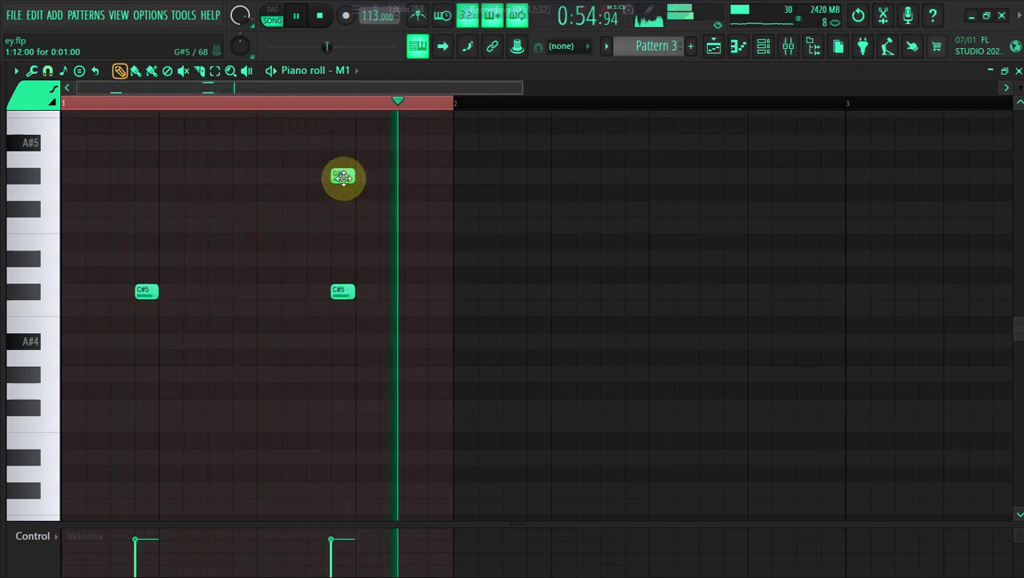
In the playlist, repeat the Pattern 1 clip on Track 3 and the Pattern 2 clips on Track 4 across bars 29 to 32
left_click(713, 48)
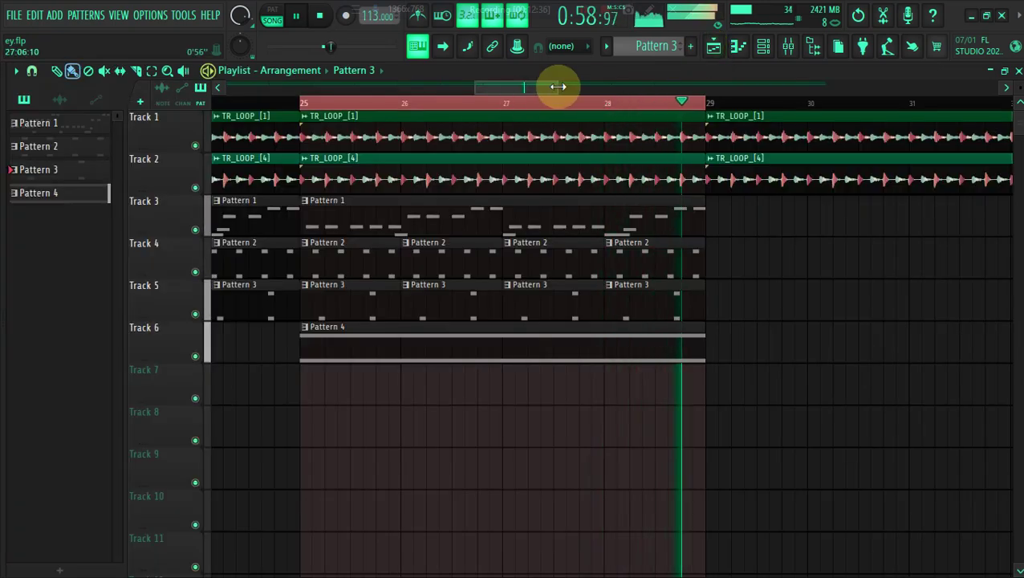
left_click_drag(559, 86, 624, 88)
left_click(480, 211)
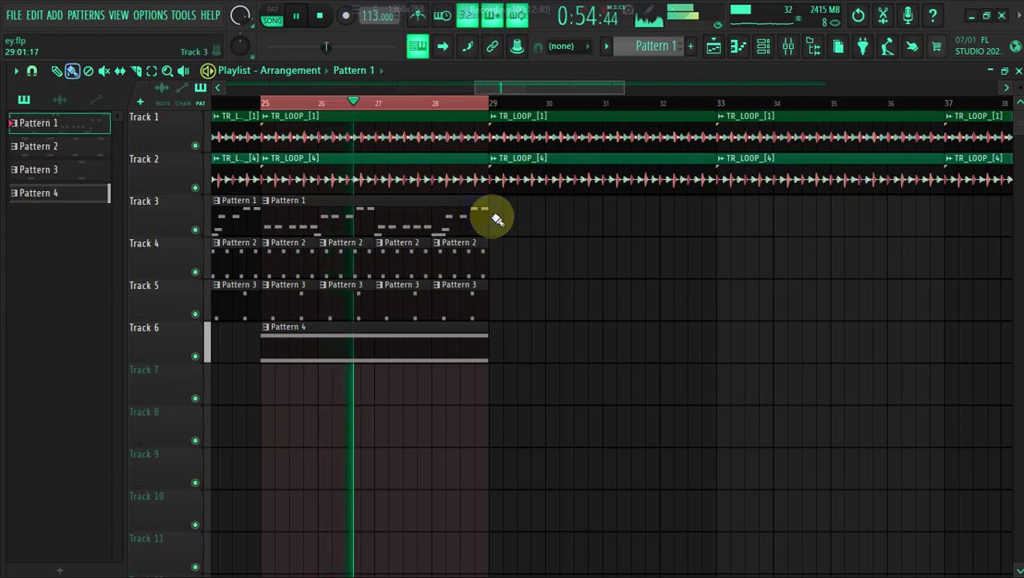
left_click(489, 217)
left_click(464, 251)
mouse_move(491, 258)
left_mouse_down()
mouse_move(623, 267)
mouse_move(576, 281)
left_mouse_up()
Repeat the Pattern 3 clips on Track 5 and the Pattern 4 clip on Track 6 across bars 29 to 32
left_click(466, 293)
left_click_drag(493, 297, 679, 288)
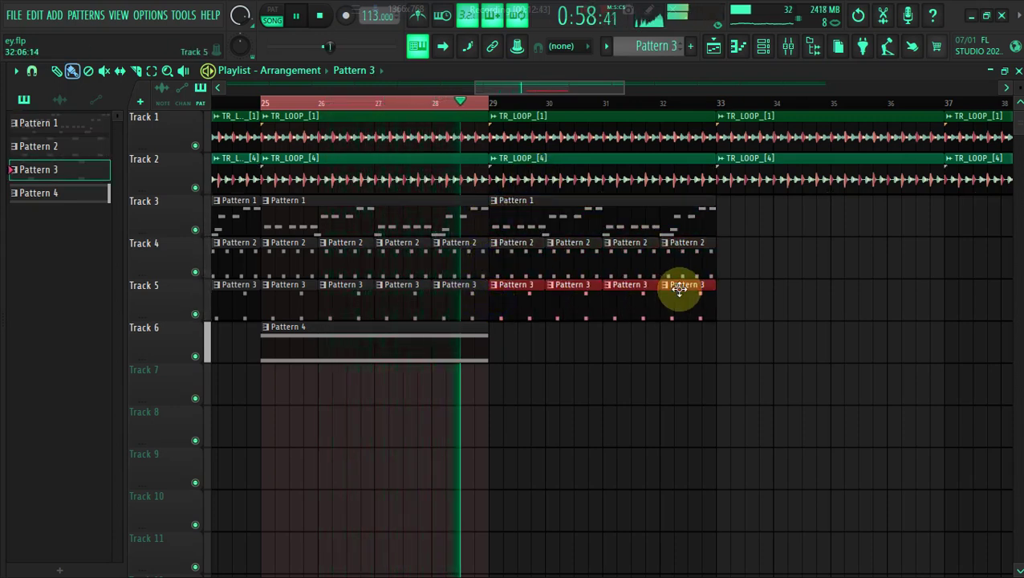
left_click(486, 335)
left_click(499, 339)
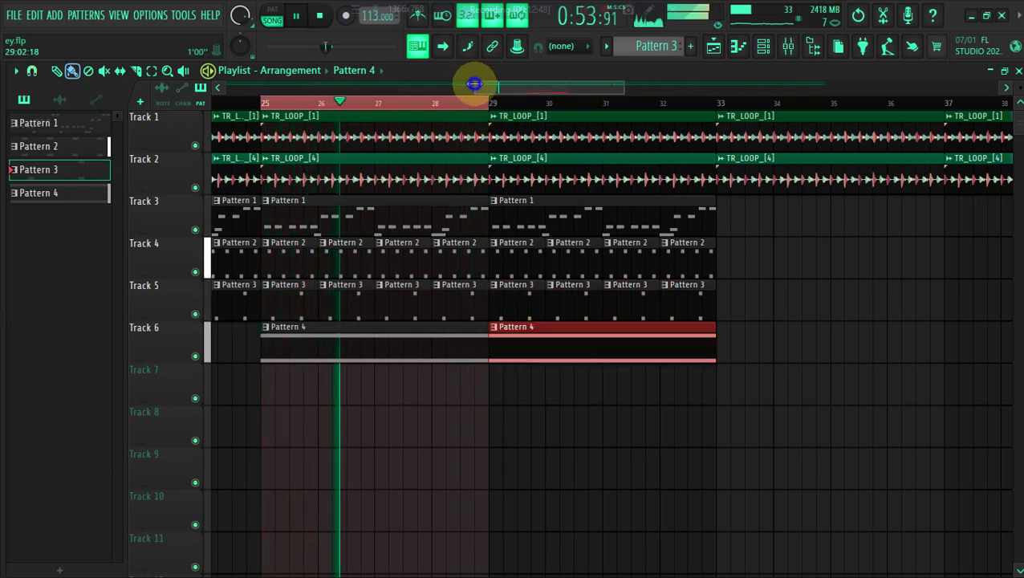
Set the playlist time selection from bar 29 to bar 33 and deselect the clips inside it
left_click_drag(474, 83, 508, 87)
left_click(349, 102)
left_click_drag(353, 107, 618, 138)
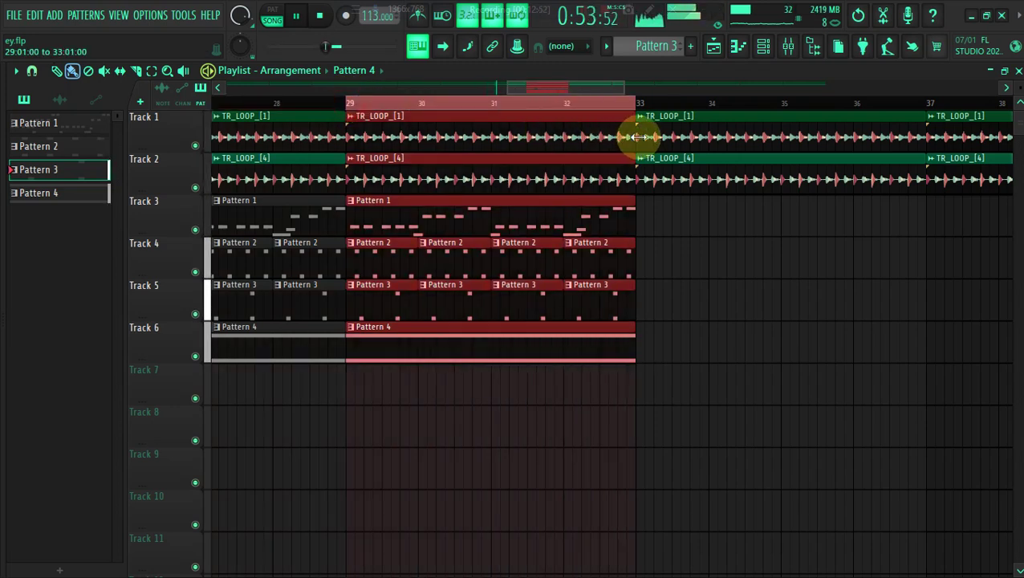
left_click(657, 271)
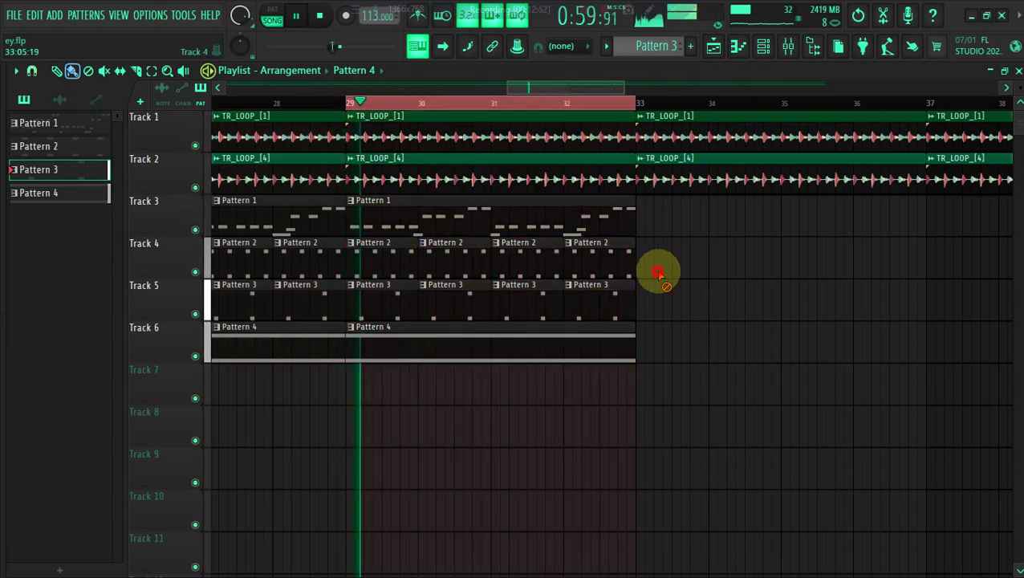
Create a new pattern and place its clip on Track 7, stretched from bar 29 to bar 33
left_click(691, 45)
left_click(389, 384)
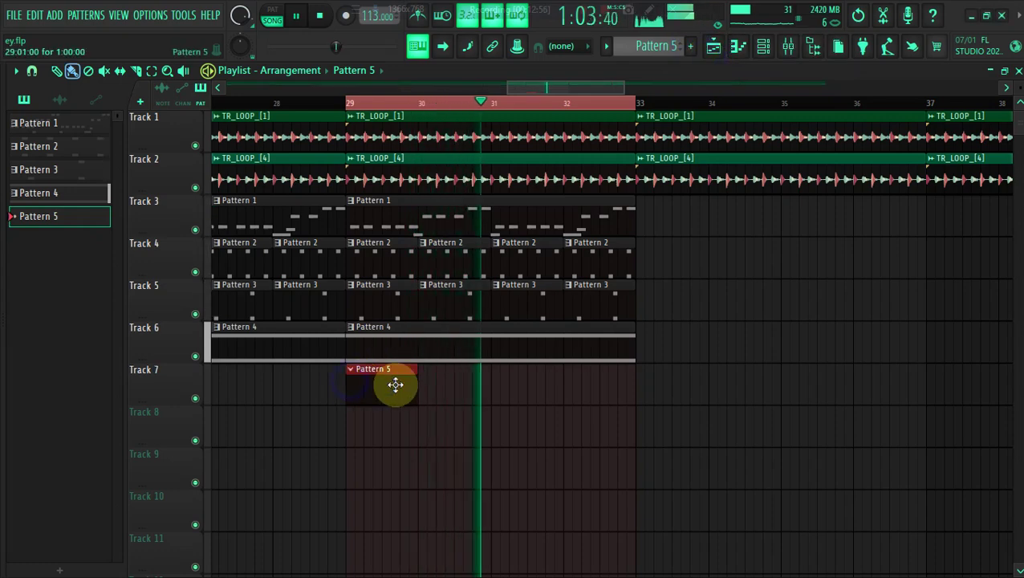
left_click_drag(415, 390, 636, 385)
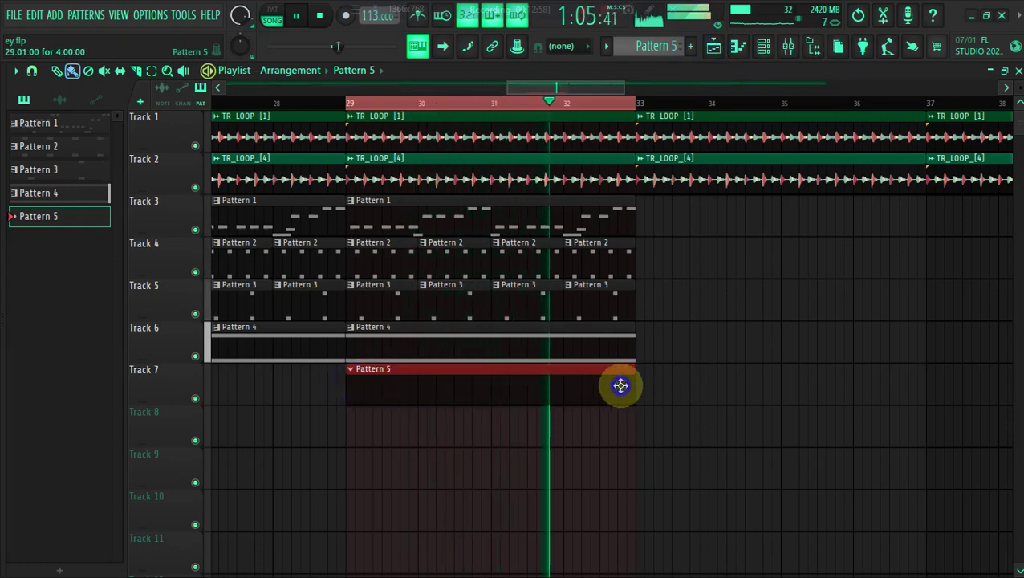
Open the Purity instrument, audition the Vibraphone preset from Bell & Perc, and return to Echo Drops in GM Normal
left_click(764, 45)
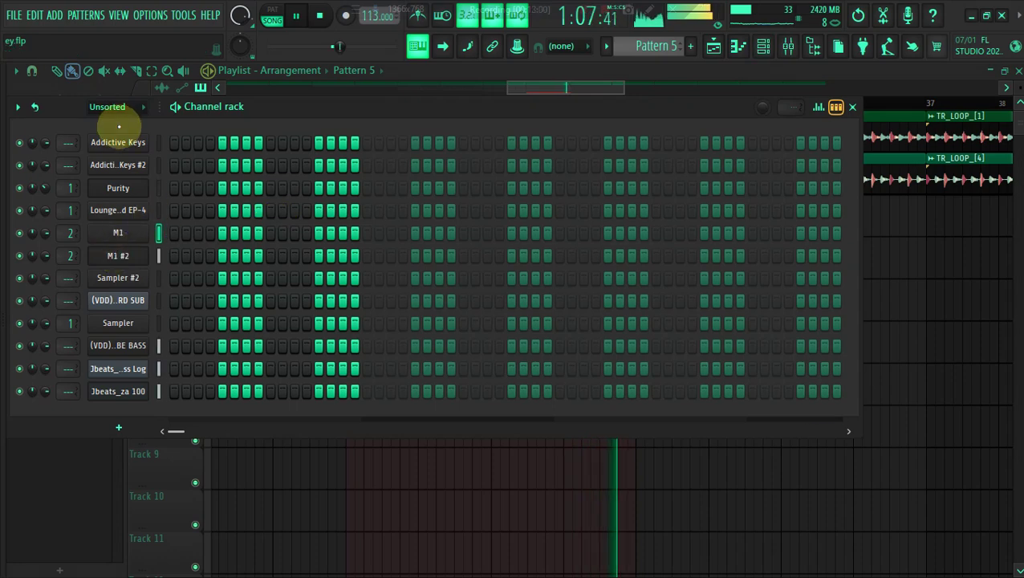
left_click(121, 191)
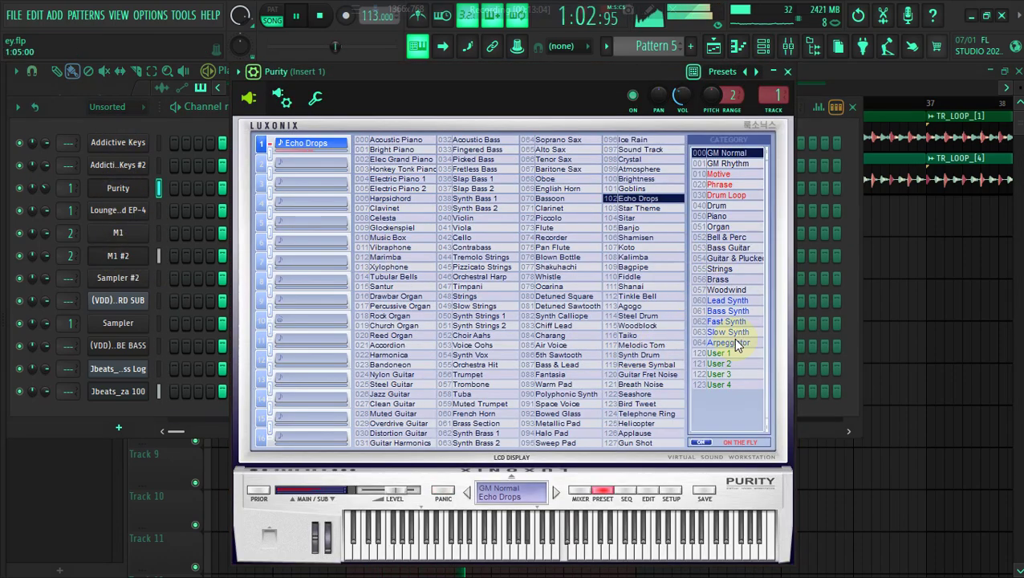
left_click(727, 238)
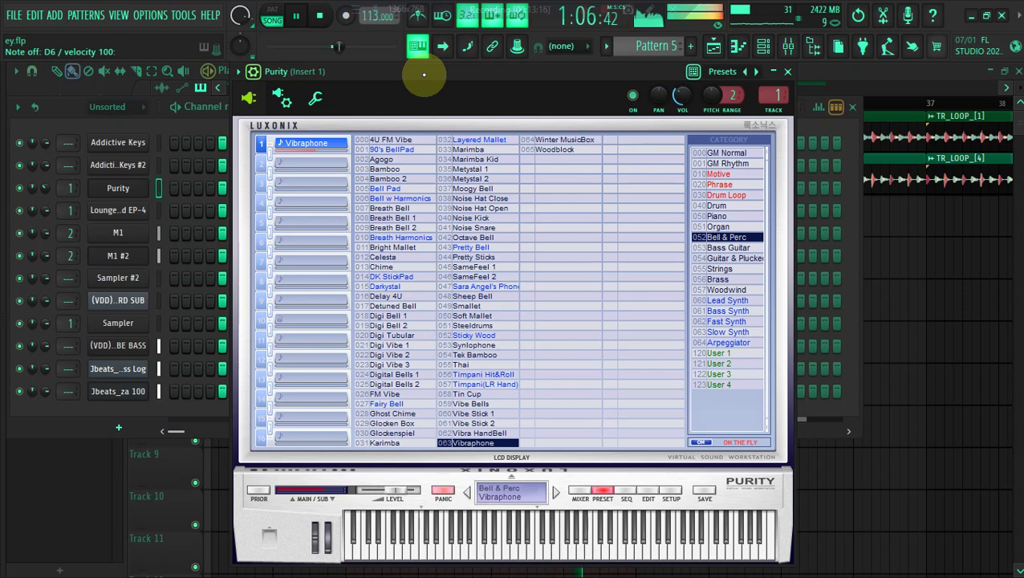
left_click(718, 154)
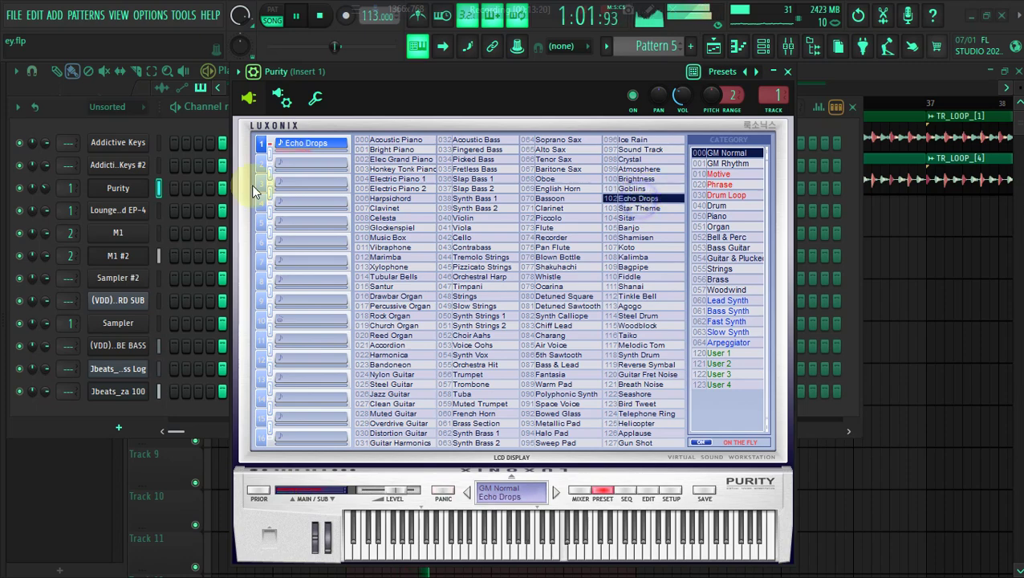
Clone the M1 #2 channel and reposition the new instrument's window so its full interface fits on screen
right_click(148, 187)
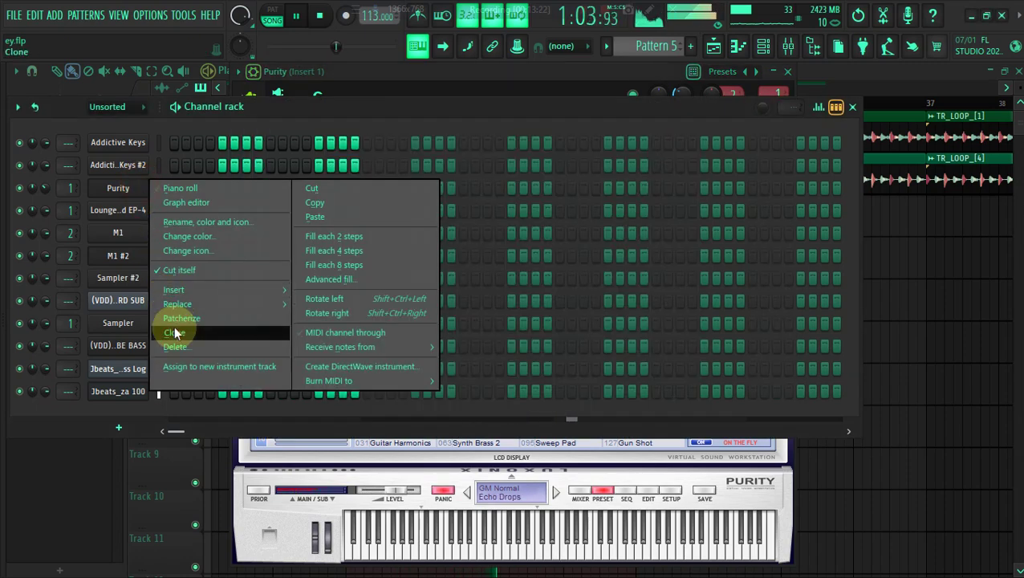
right_click(104, 254)
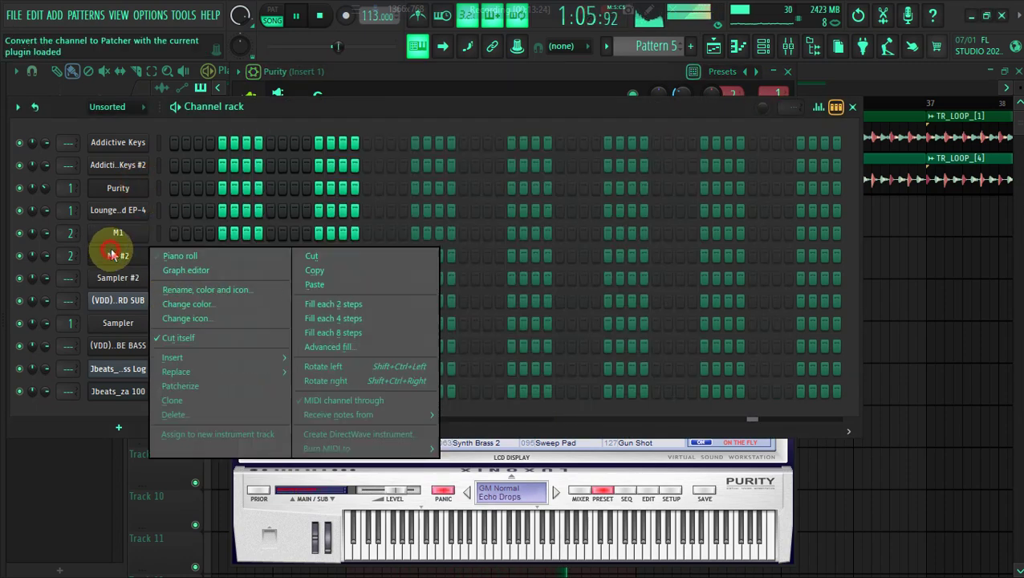
left_click(190, 401)
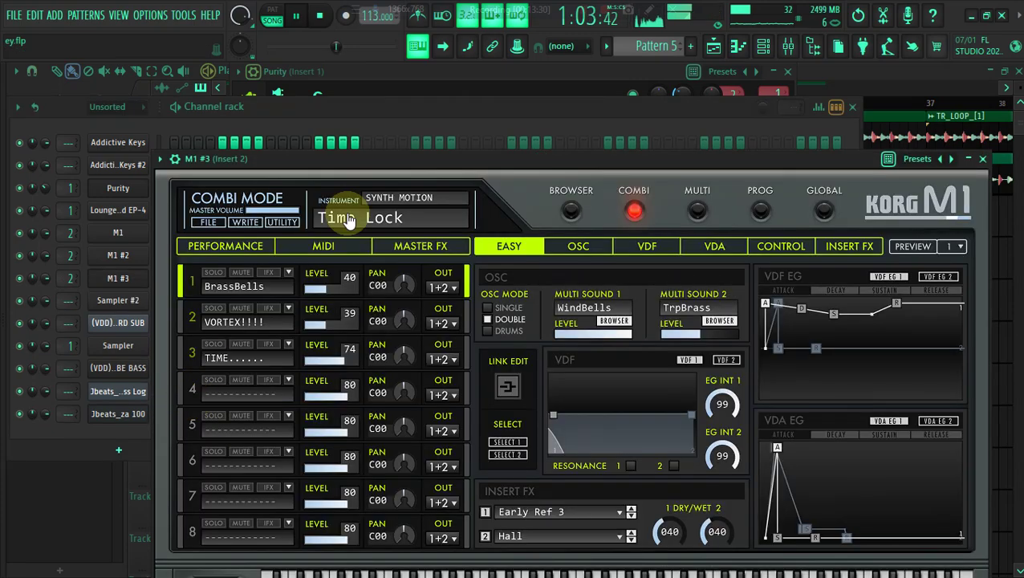
left_click_drag(410, 152, 365, 82)
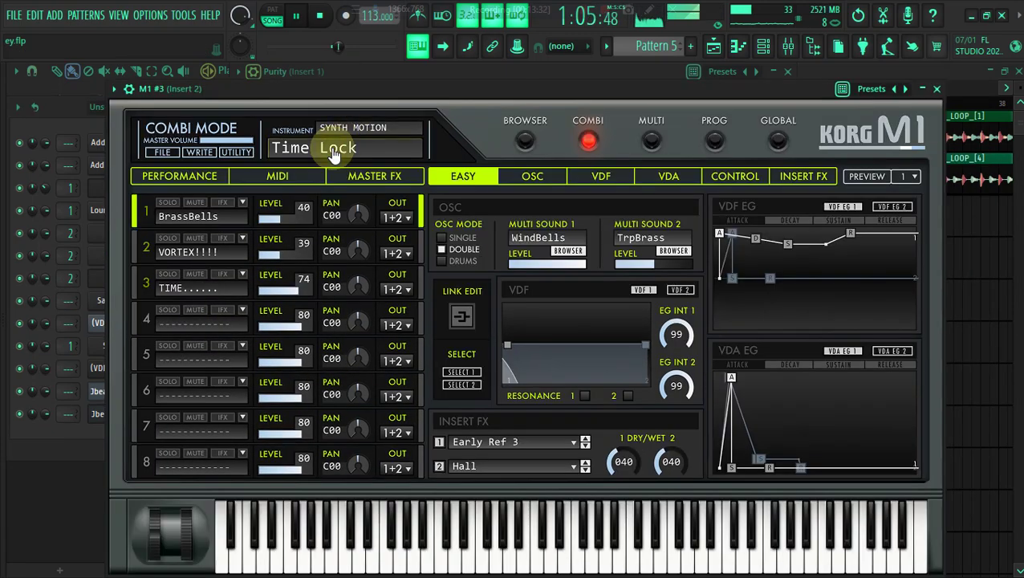
Filter the M1 combi browser to Guitar/Plucked and audition Stero Harp, Air-Guitar, Lullaby and Harp&Clar
left_click(351, 138)
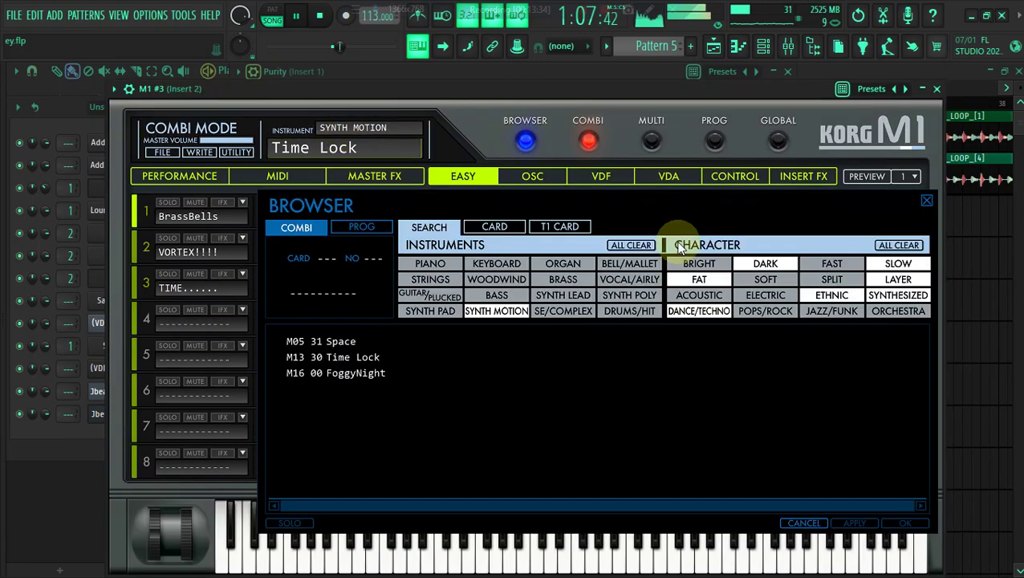
left_click(450, 295)
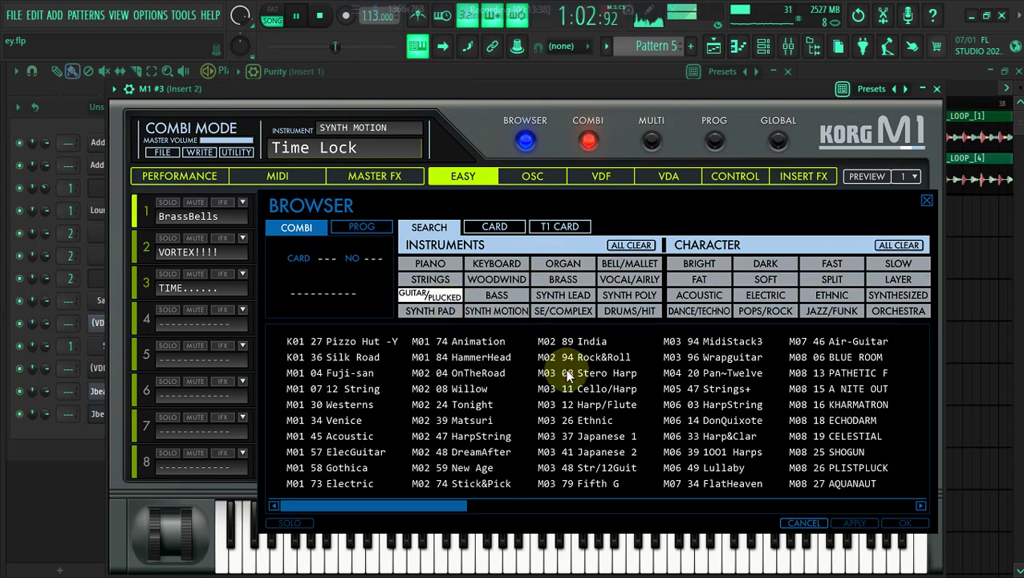
left_click(588, 374)
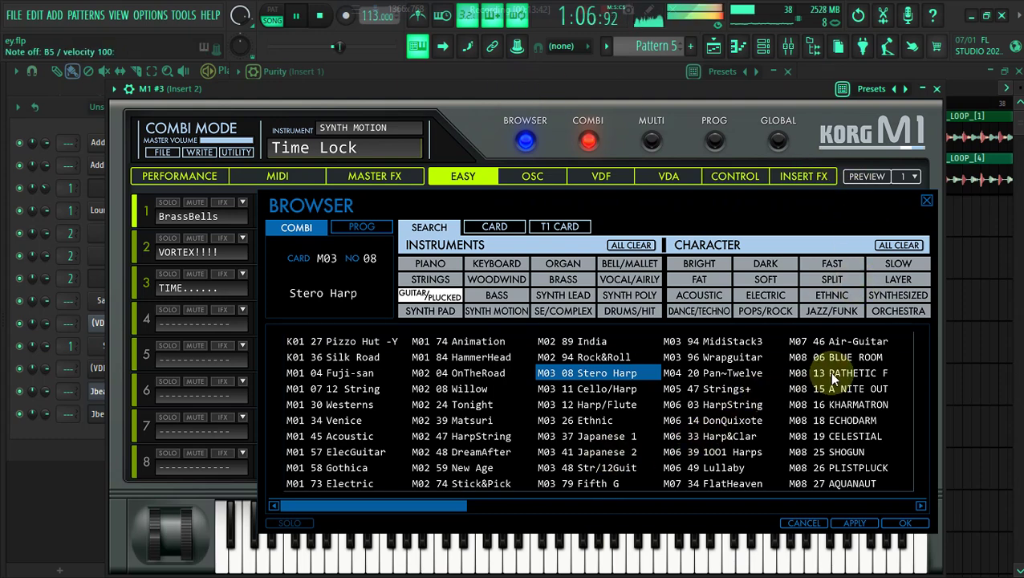
left_click(847, 344)
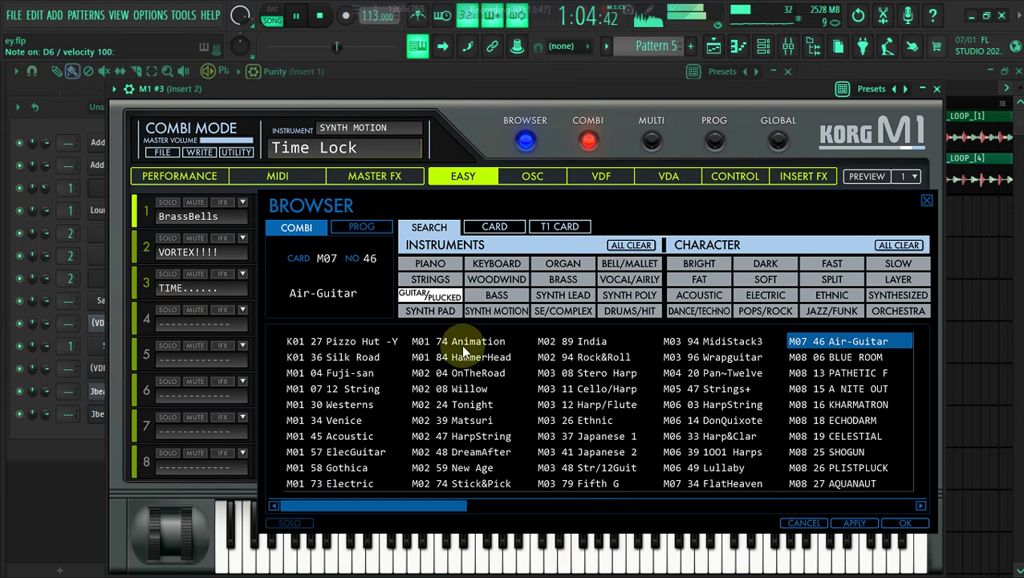
left_click(727, 469)
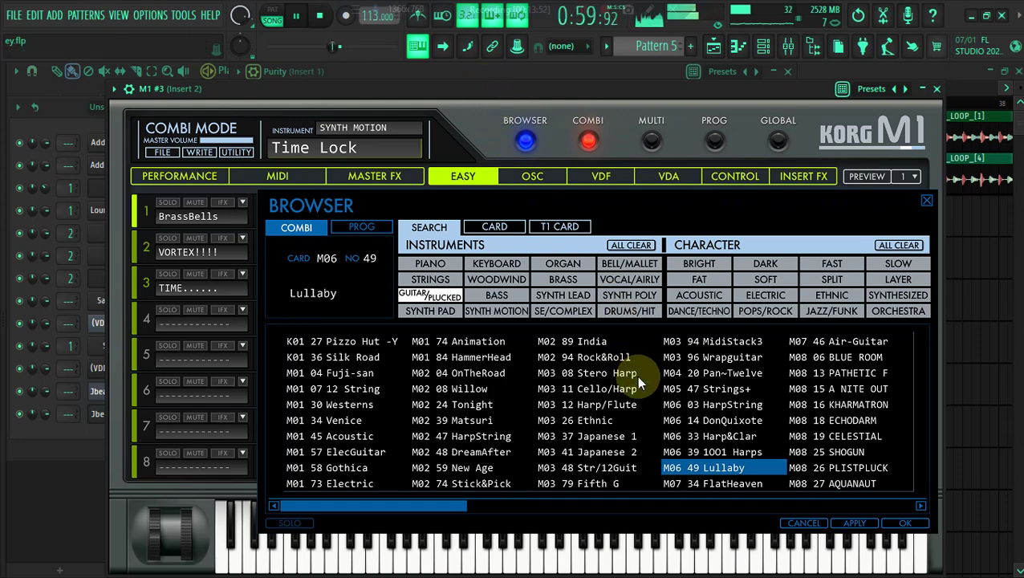
left_click(712, 438)
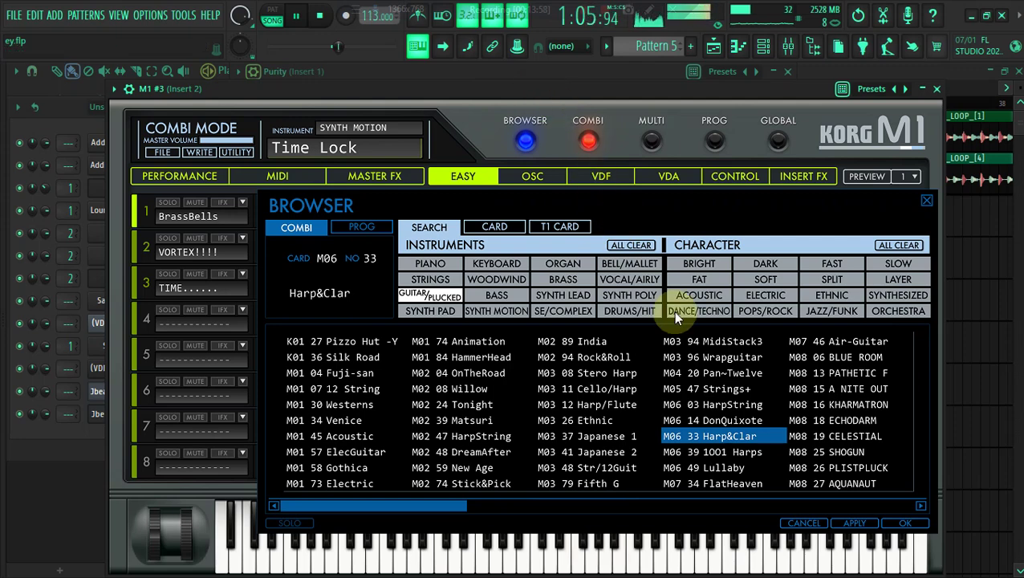
Audition the SHOGUN, PLISTPLUCK and HammerHead combis, and load Stero Harp into the cloned M1
left_click(836, 455)
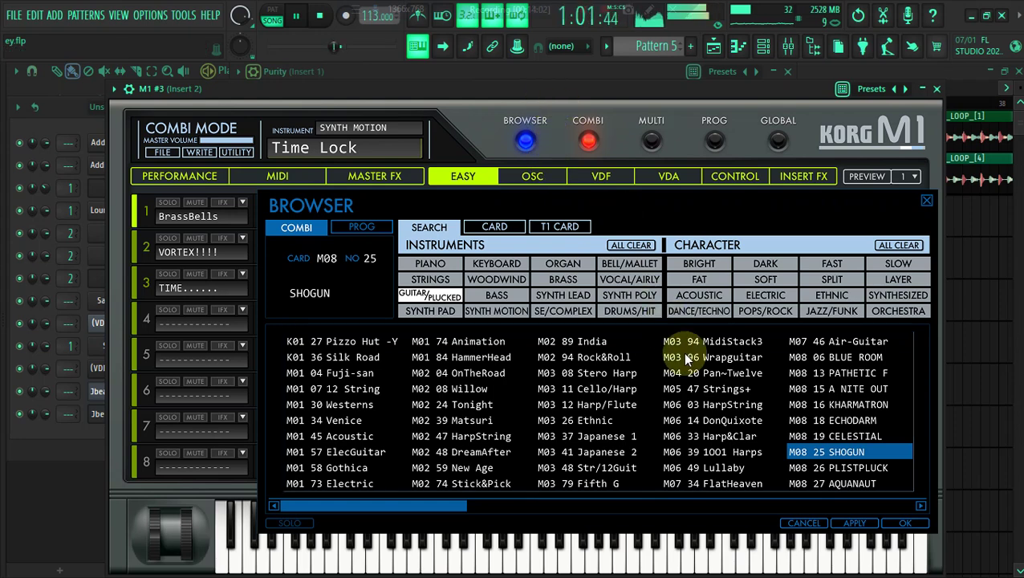
left_click(827, 468)
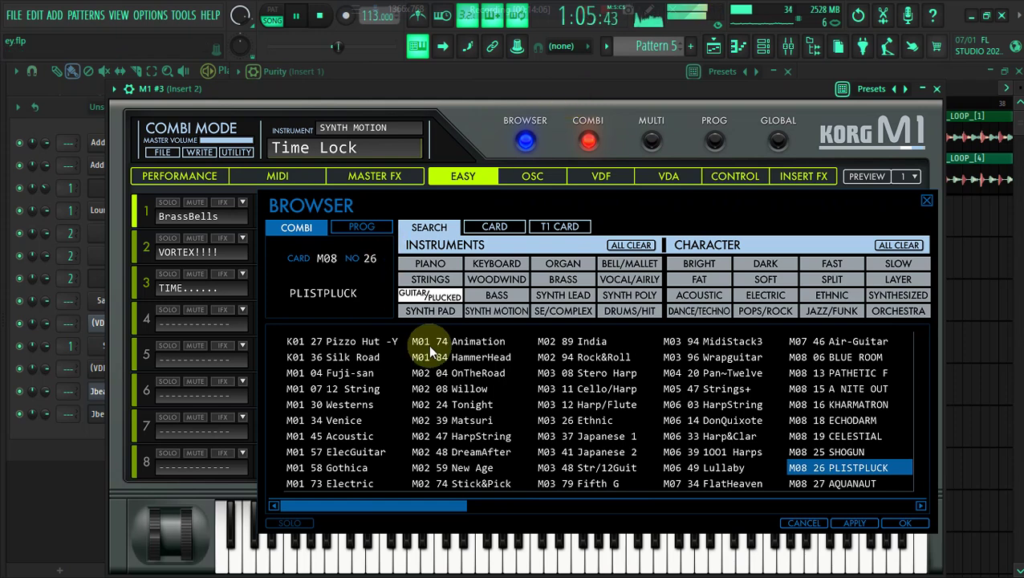
left_click(456, 359)
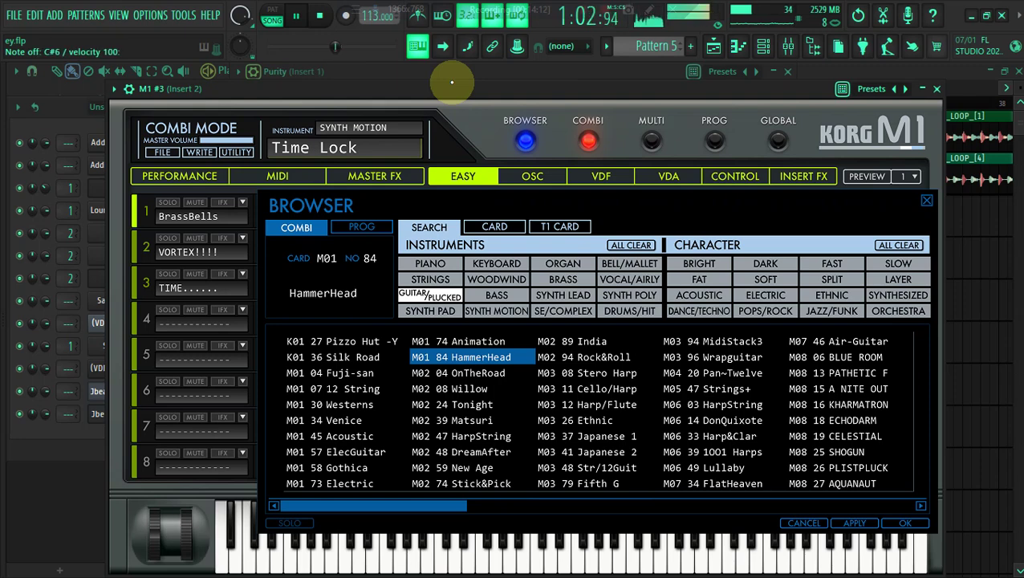
left_click(626, 374)
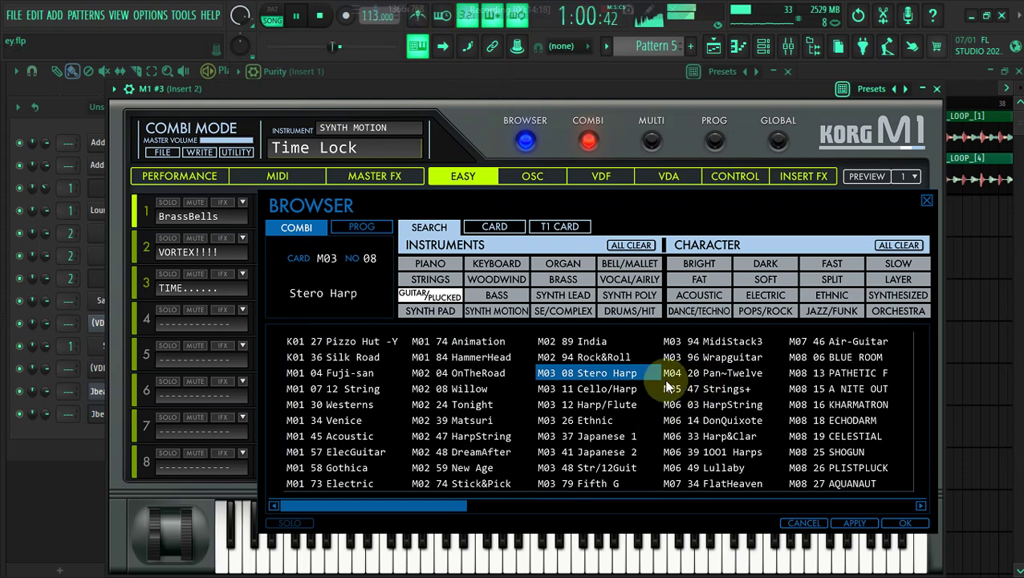
double_click(634, 374)
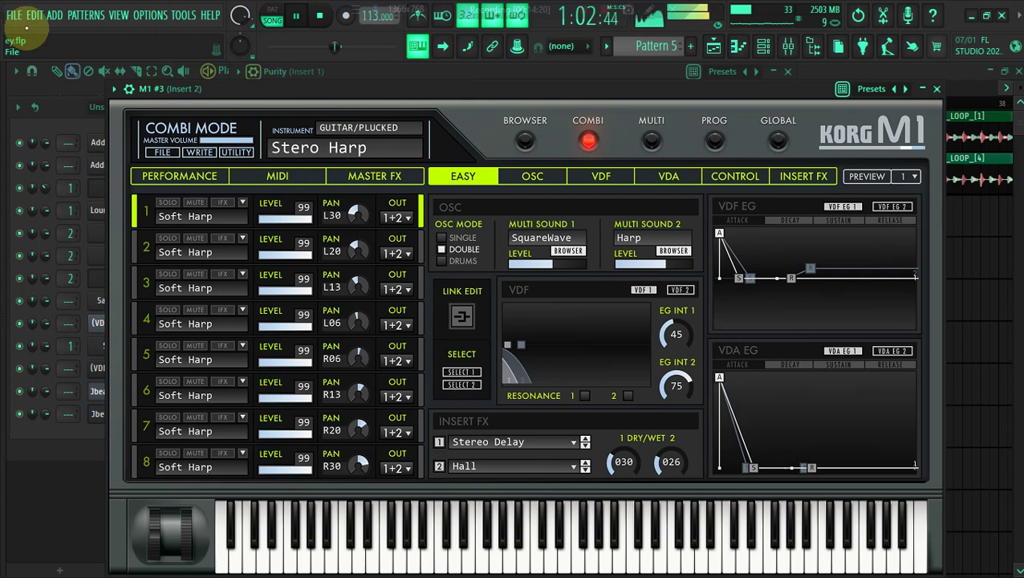
Route the M1 #3 channel to the Master mixer track and return to the playlist
left_click(37, 107)
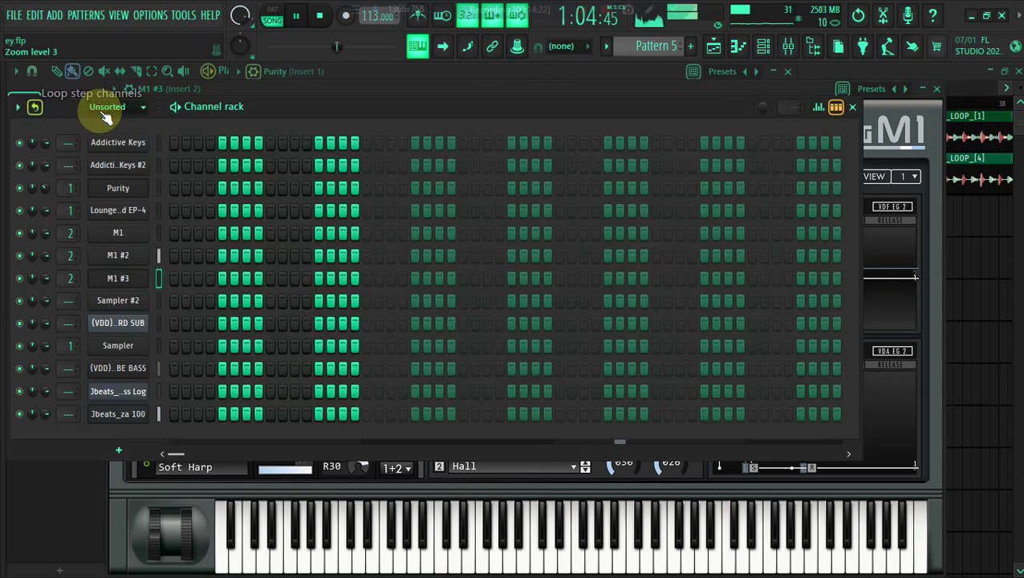
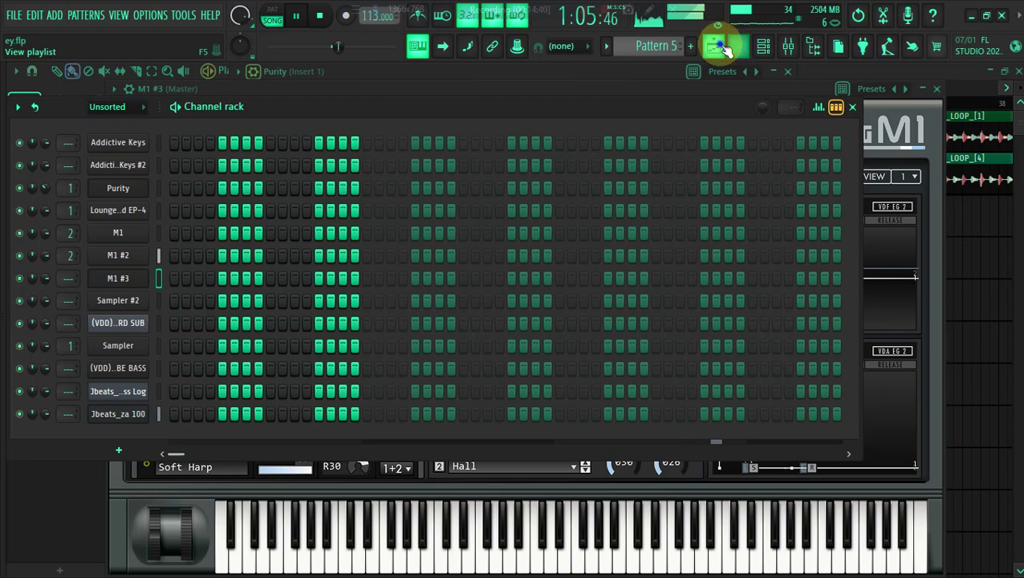
left_click(723, 48)
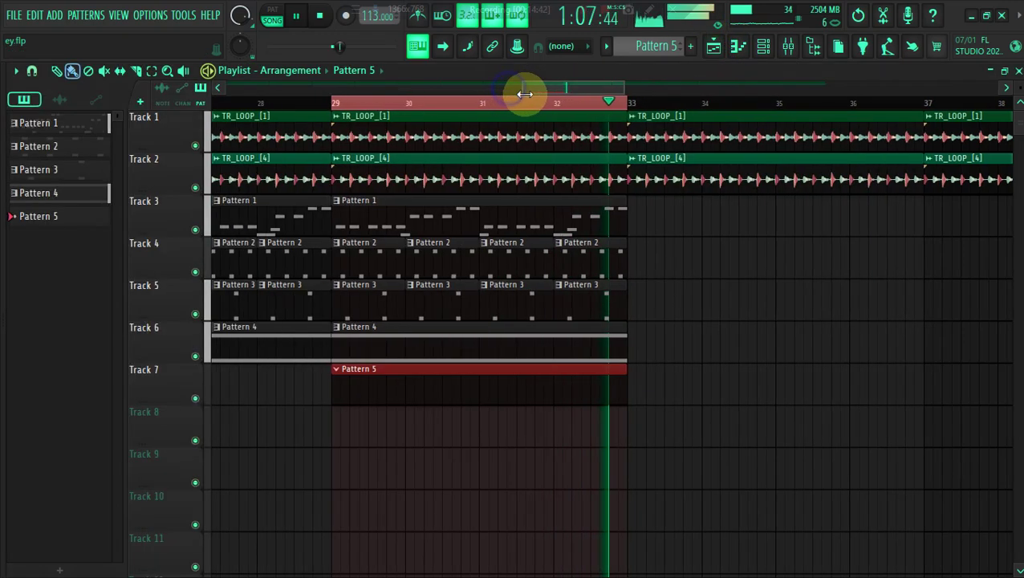
Make Pattern 1 the active pattern from its Track 3 clip and mute Track 5 in the playlist
left_click_drag(523, 93, 528, 92)
left_click(427, 224)
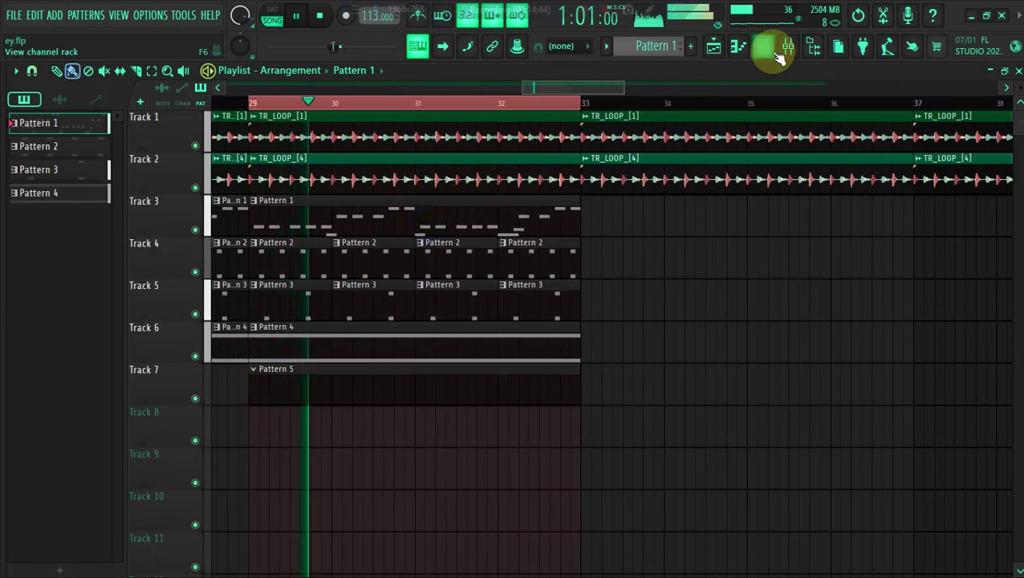
left_click(196, 314)
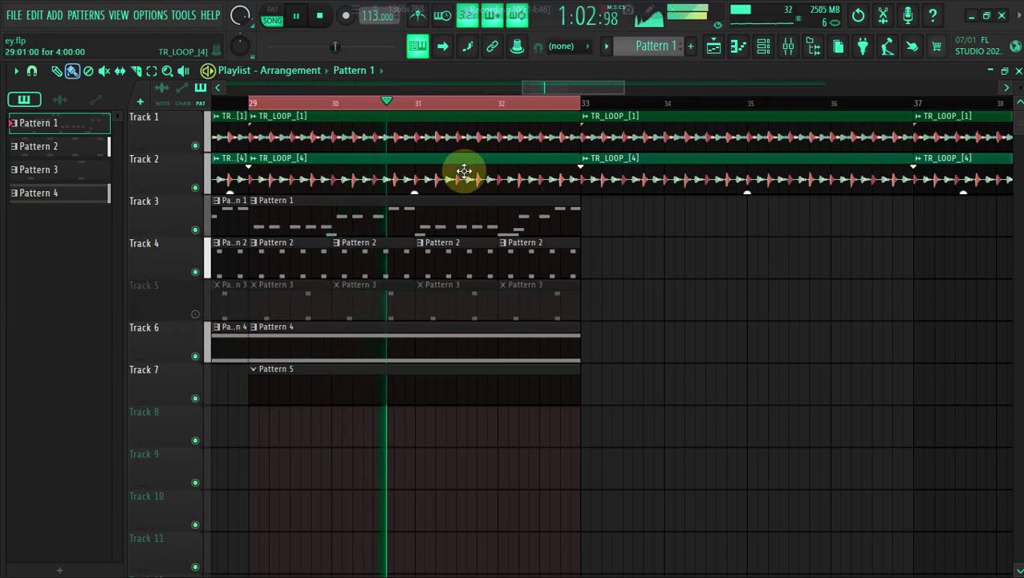
Copy the notes of the Jbeats_za 100 channel in Pattern 1
left_click(763, 45)
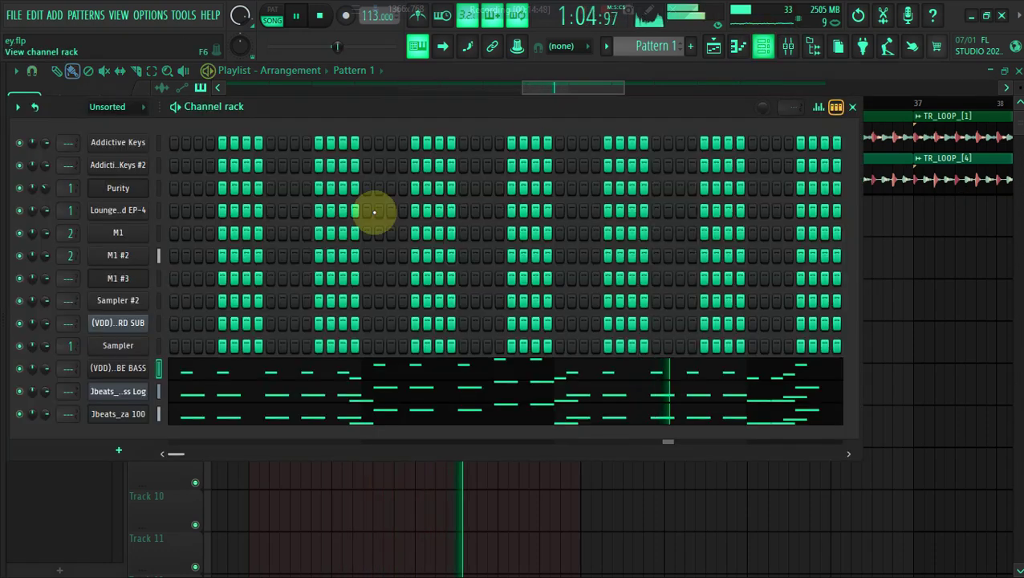
right_click(137, 428)
left_click(334, 375)
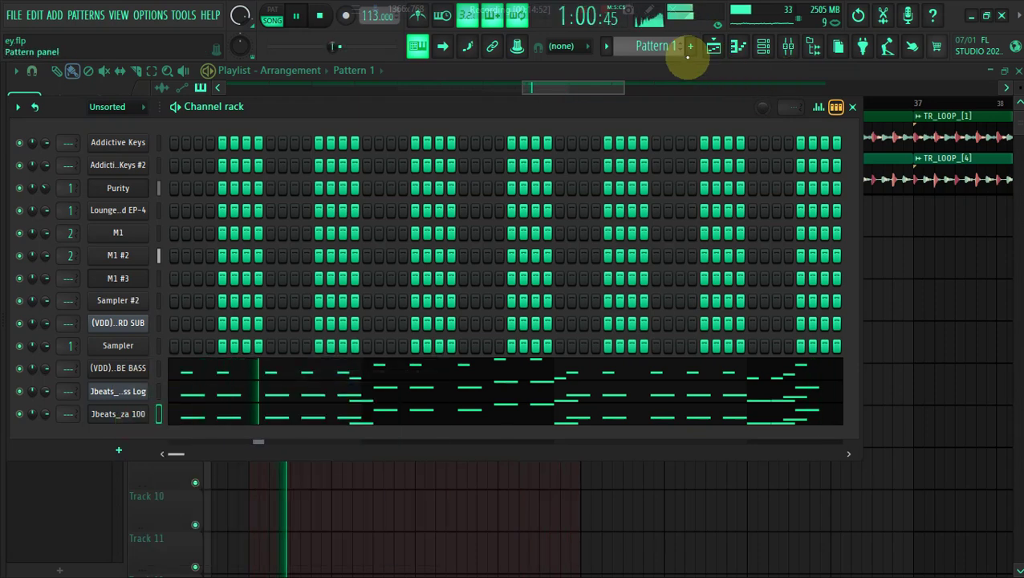
Switch to Pattern 5 and paste the copied notes into the Lounge Lizard EP-4 channel
left_click(689, 50)
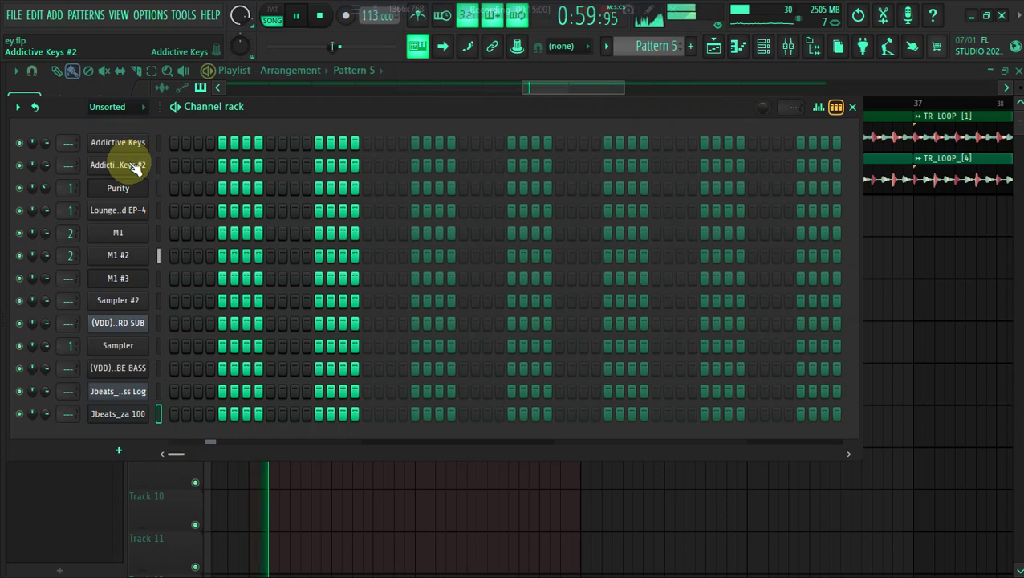
right_click(133, 164)
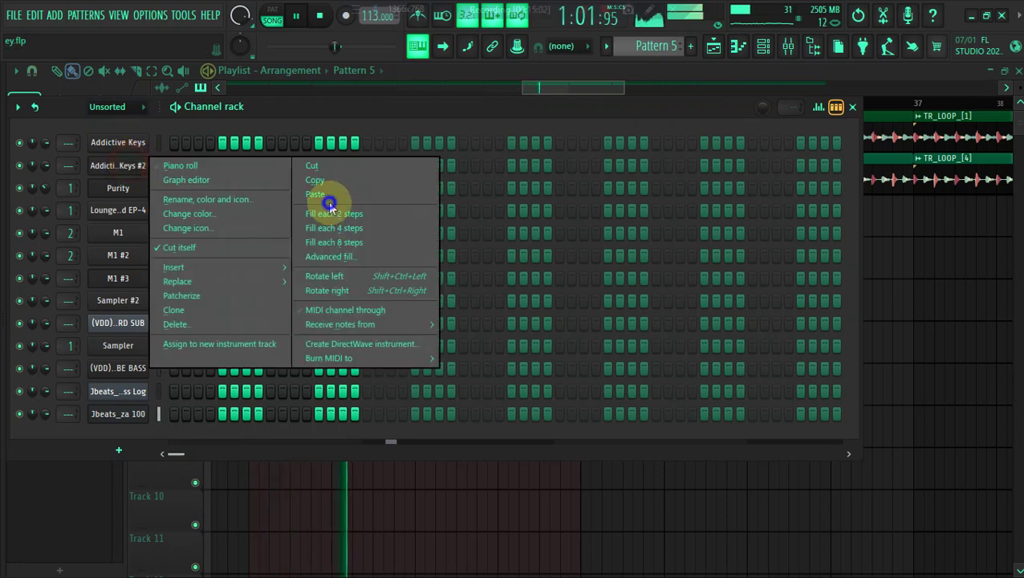
left_click(118, 456)
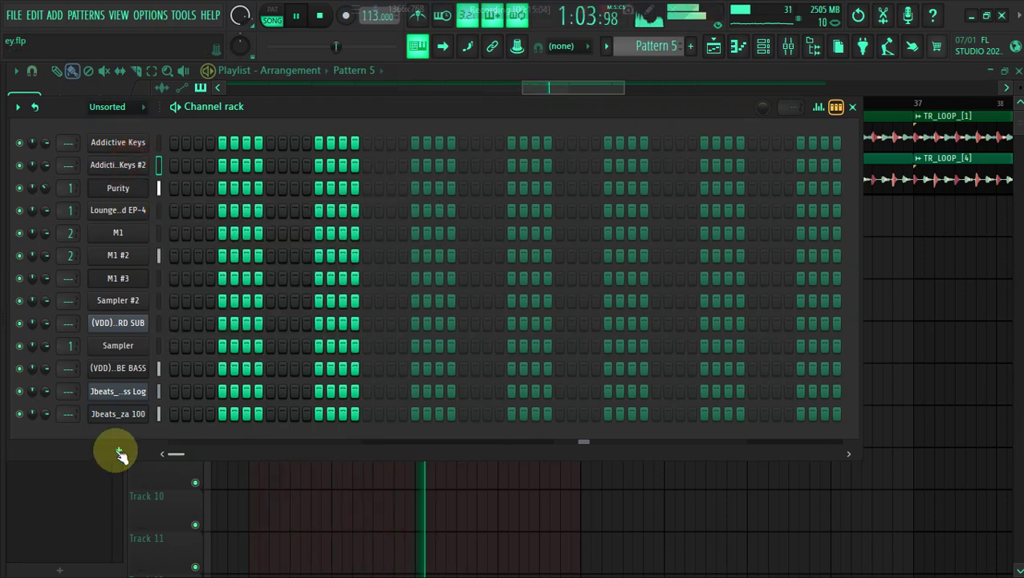
right_click(124, 209)
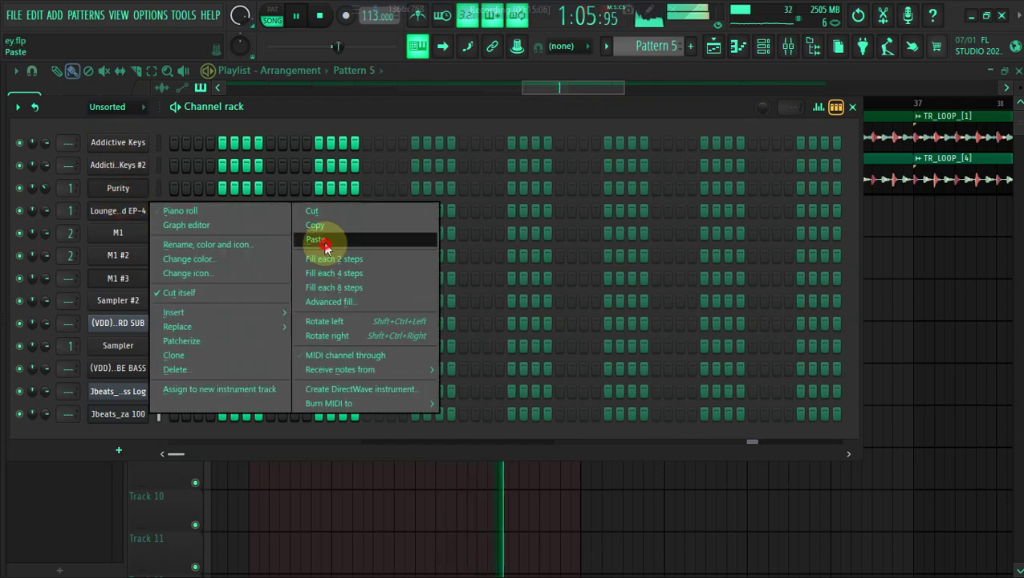
left_click(325, 247)
key("F6")
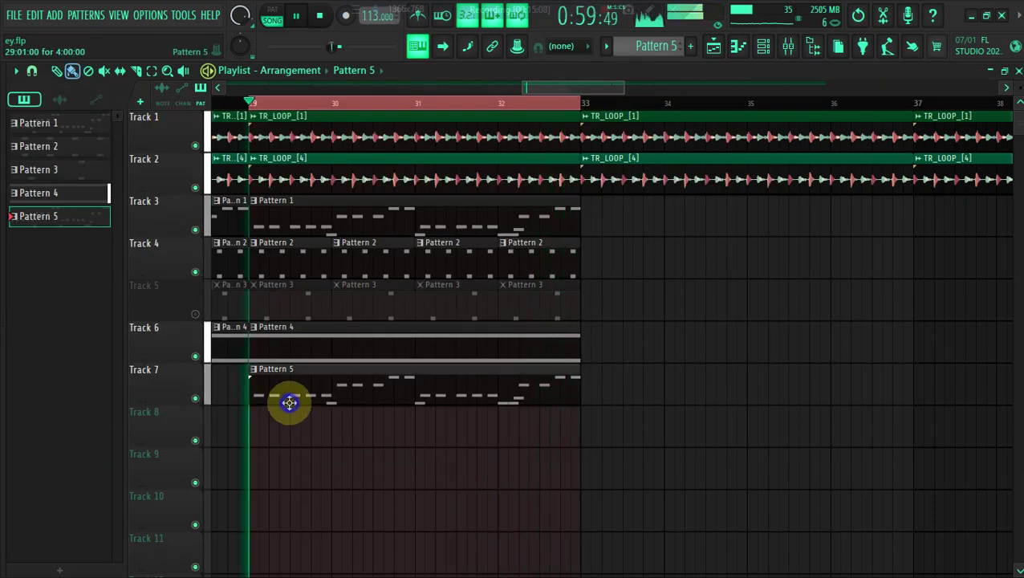
In the Lounge Lizard EP-4 piano roll, delete the F#3 notes after the first in bar 1 and stretch the remaining one over most of the bar
left_click(763, 45)
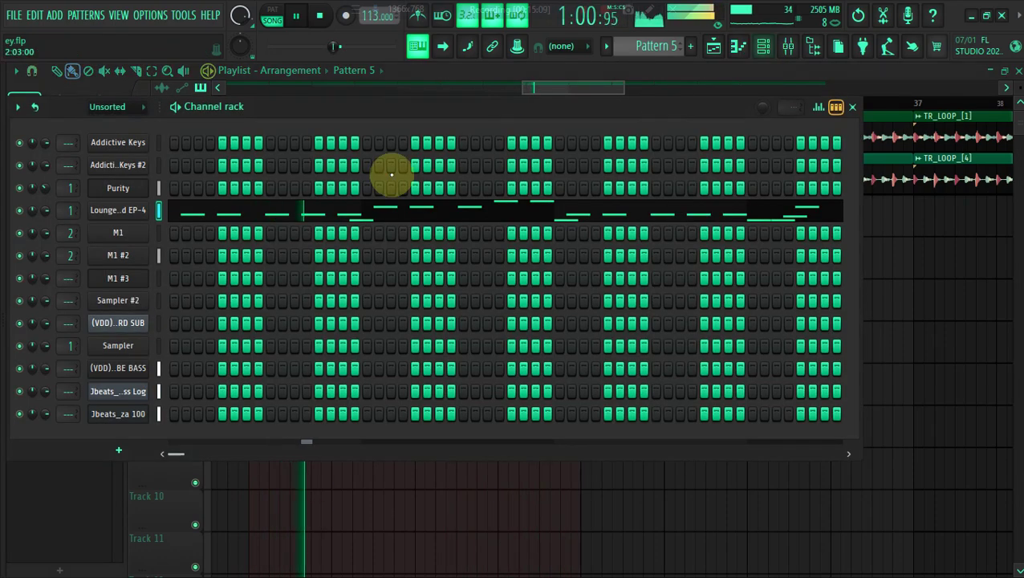
left_click(304, 209)
left_click_drag(354, 90, 720, 145)
mouse_move(1019, 329)
left_mouse_down()
mouse_move(1016, 405)
mouse_move(1013, 389)
left_mouse_up()
right_click(218, 291)
right_click(185, 291)
right_click(154, 291)
right_click(113, 291)
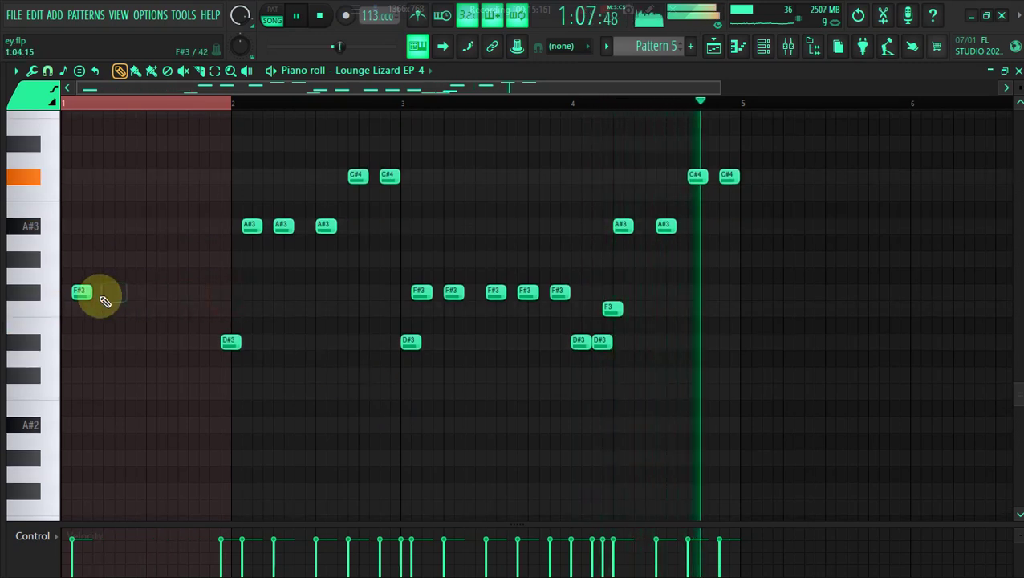
key("space")
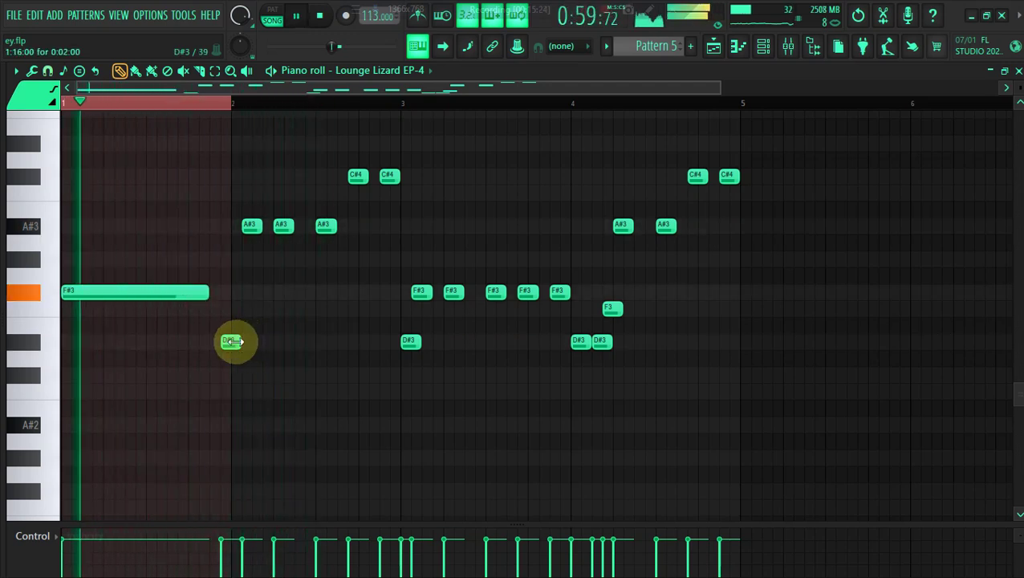
Try deleting the D#3 note before bar 2 and moving bar 2's first A#3 note to the end of bar 1, and undo both
right_click(231, 341)
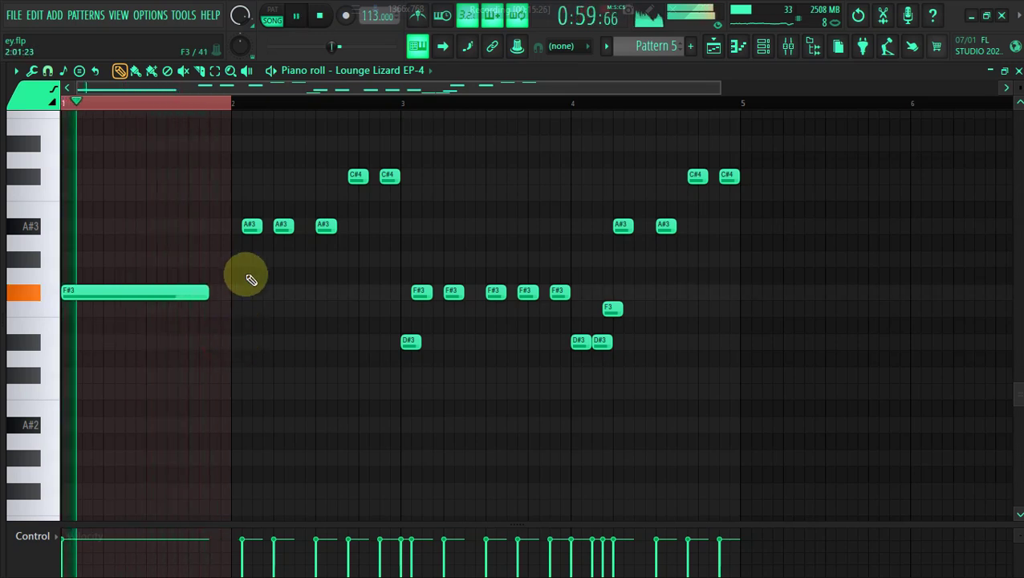
left_click_drag(252, 226, 220, 226)
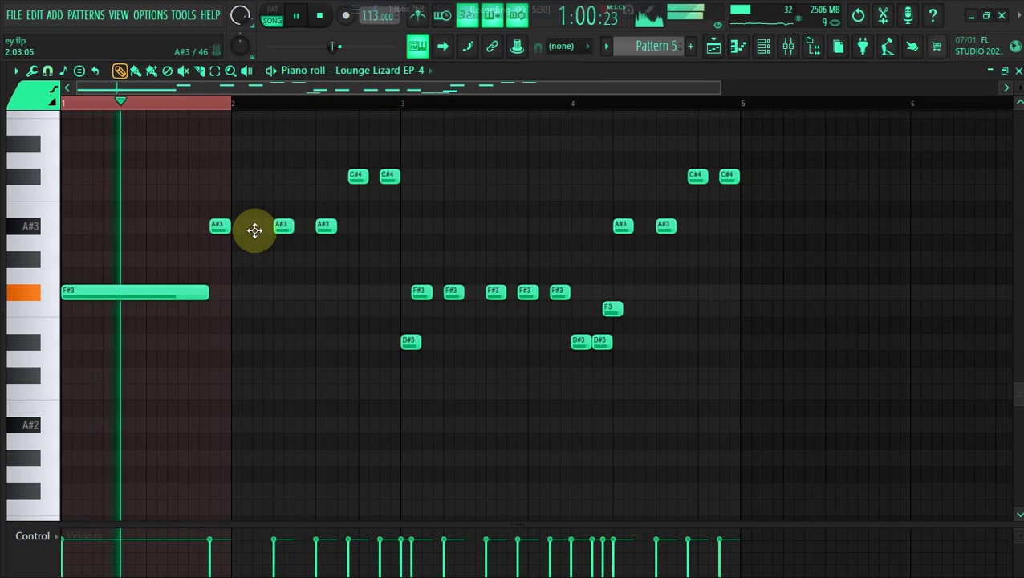
key("ctrl+alt+z")
key("ctrl+alt+z")
Place the D#3 note directly after the long F#3, stretch it to one bar, and delete the two C#4 notes in bar 2
key("space")
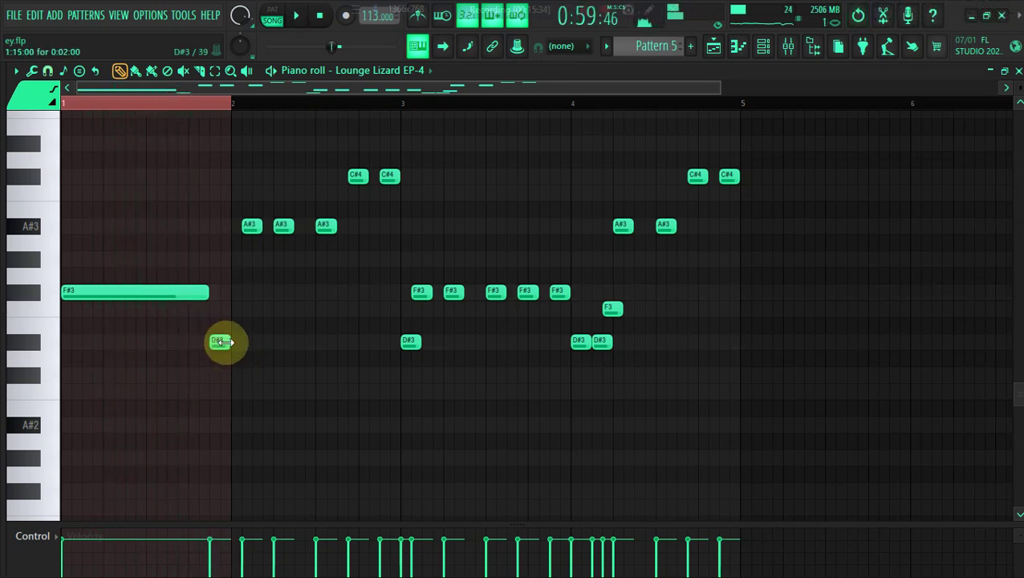
left_click_drag(223, 342, 326, 351)
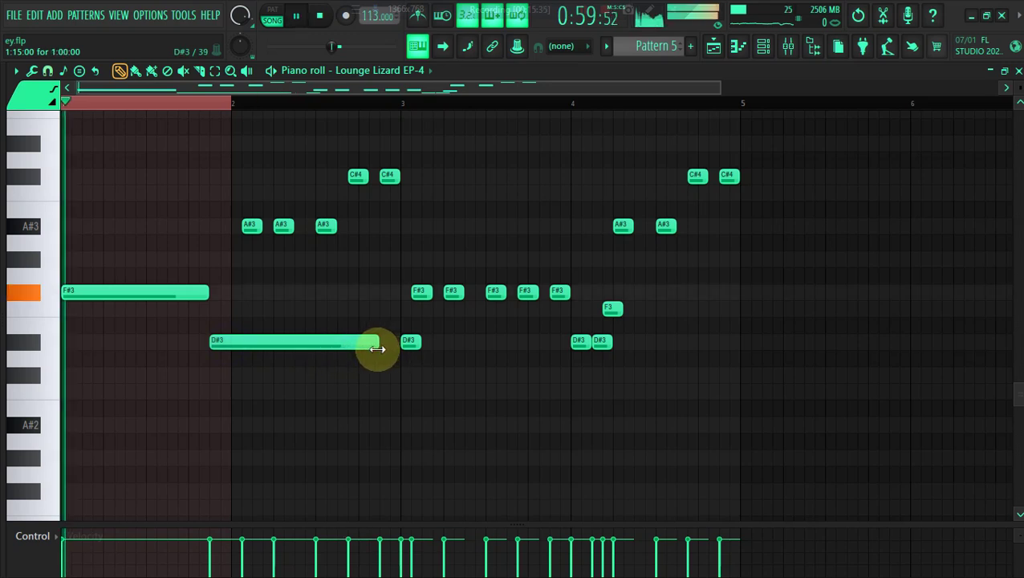
right_click(357, 177)
right_click(389, 177)
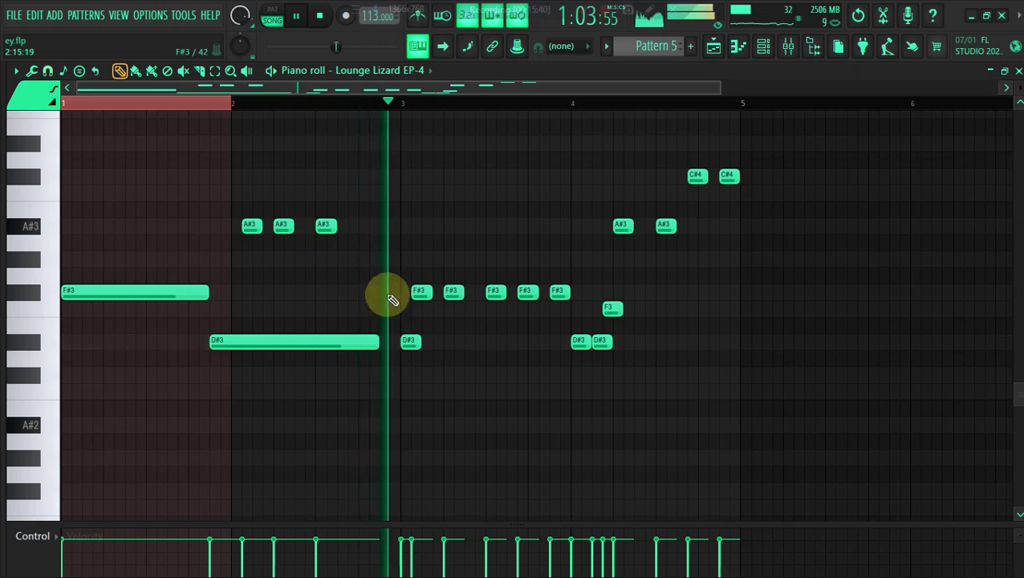
Replace the short A#3, D#3 and F#3 notes in bars 2 and 3 with one long F#3 directly after the long D#3
key("space")
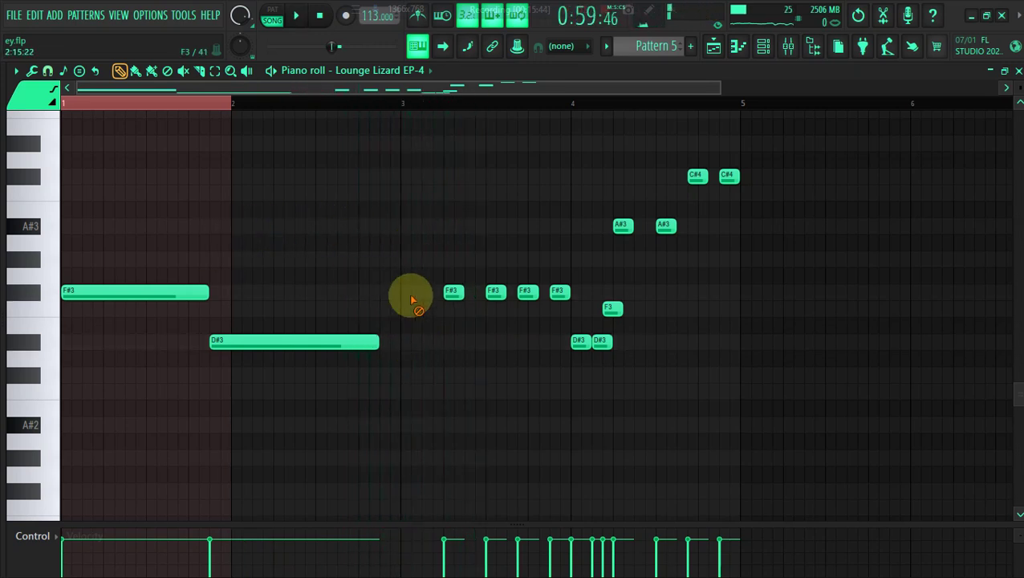
left_click_drag(126, 286, 423, 278)
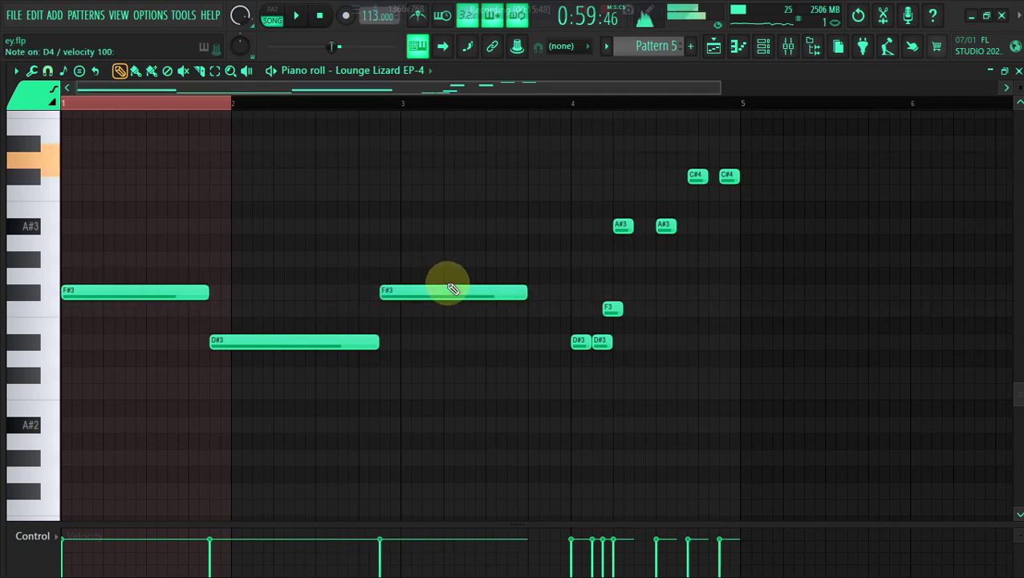
key("space")
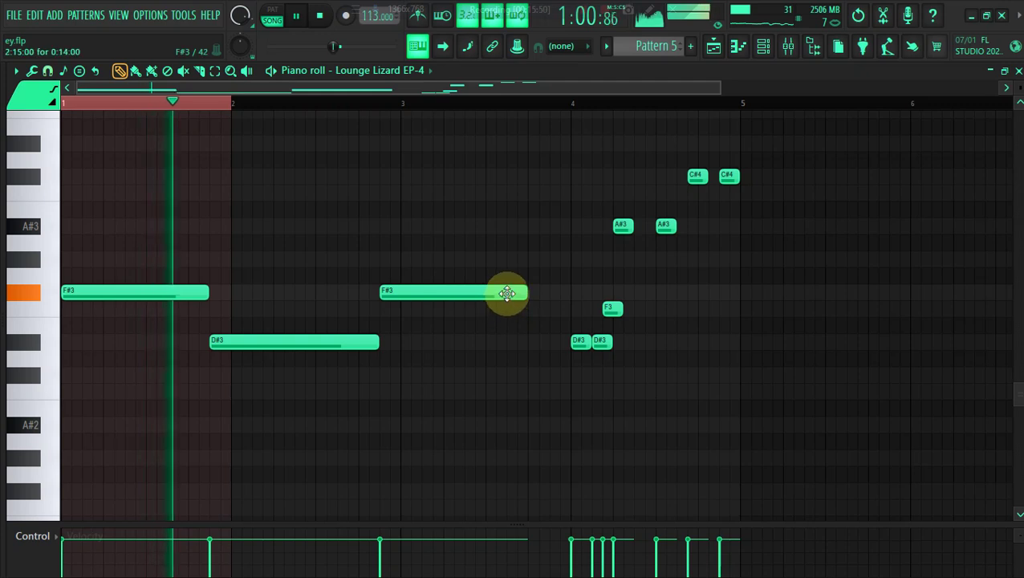
Replace the short A#3 notes in bar 4 with one long A#3 starting just before bar 4, and delete all remaining short notes
right_click(554, 228)
right_click(656, 230)
right_click(622, 226)
left_click(554, 227)
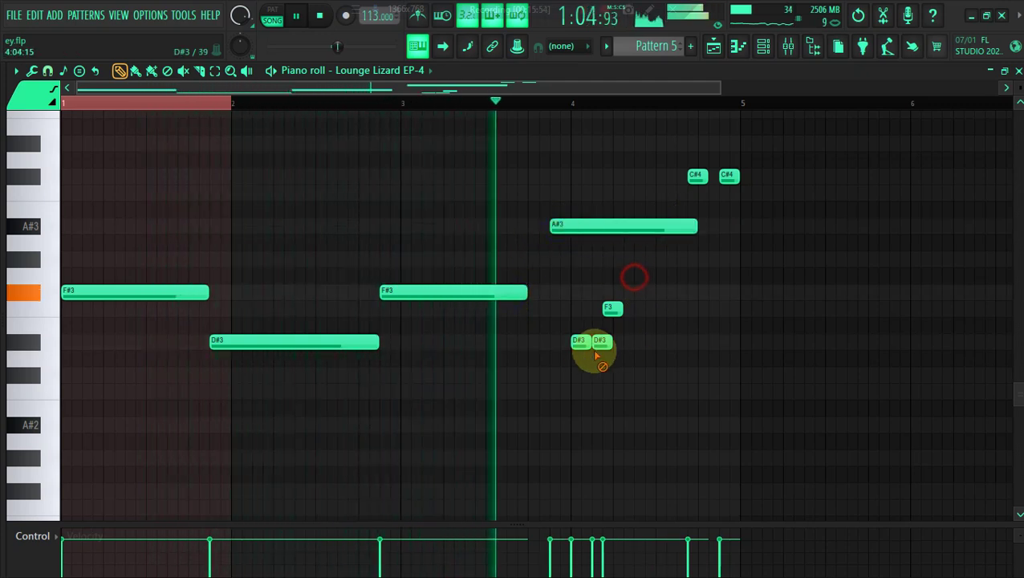
right_click(600, 340)
right_click(613, 308)
right_click(697, 176)
right_click(729, 176)
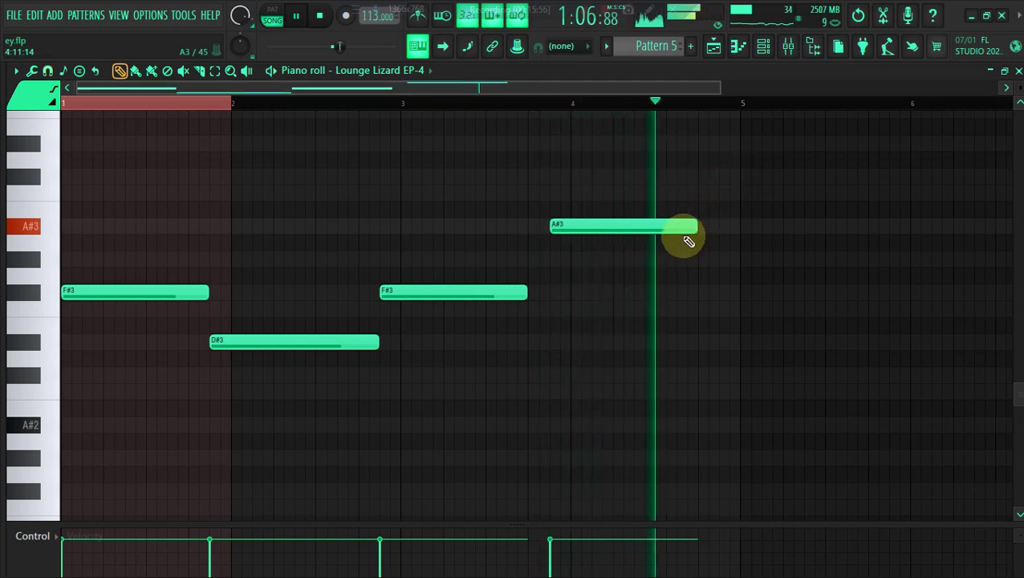
Stretch the long A#3 note to the end of bar 4
right_click(695, 231)
key("ctrl+z")
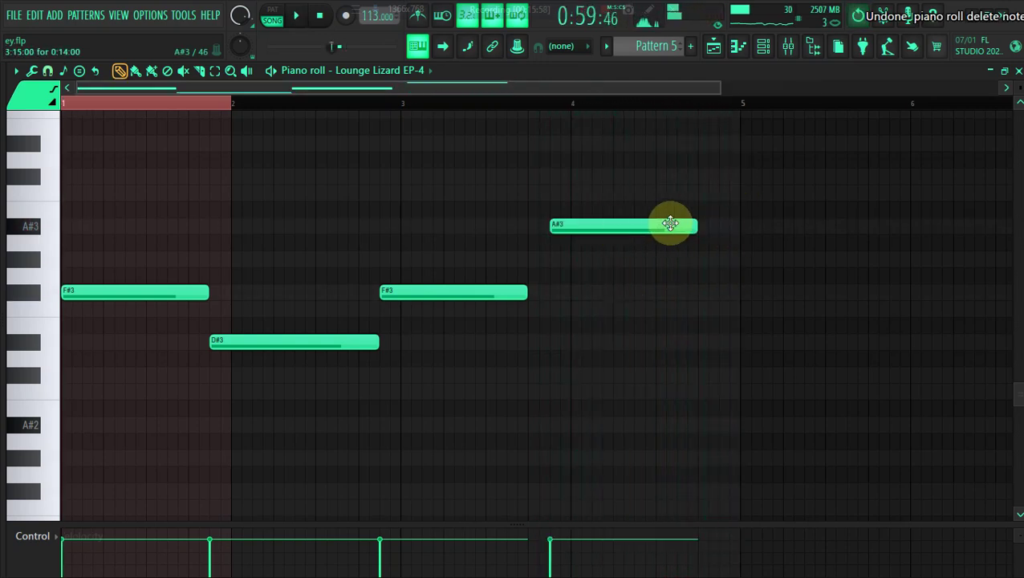
left_click_drag(692, 224, 736, 224)
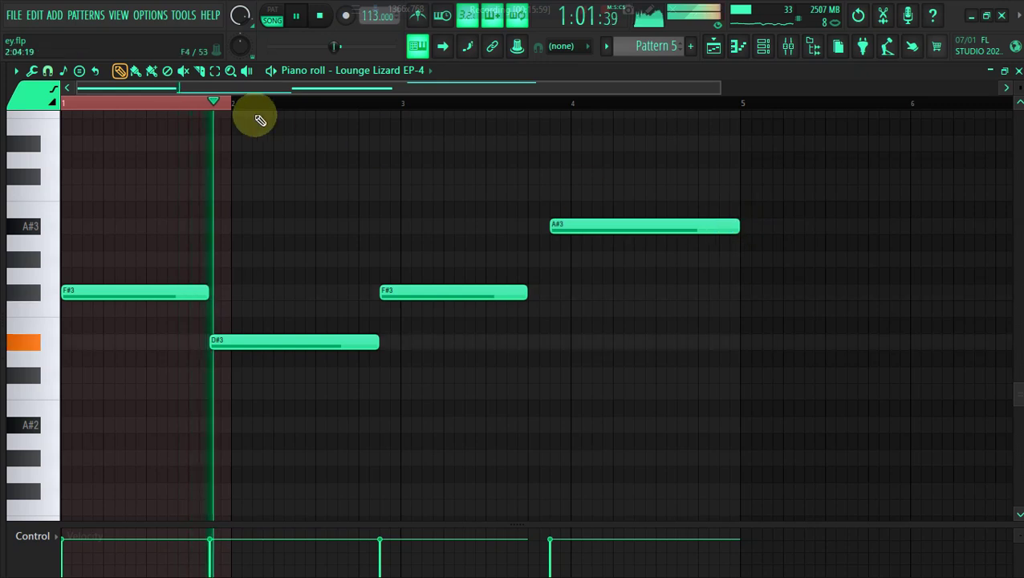
Try lowering the long A#3 to A3 and the long D#3 to D3, and undo the D#3 change
left_click_drag(590, 227, 590, 237)
left_click_drag(284, 339, 284, 342)
key("space")
key("space")
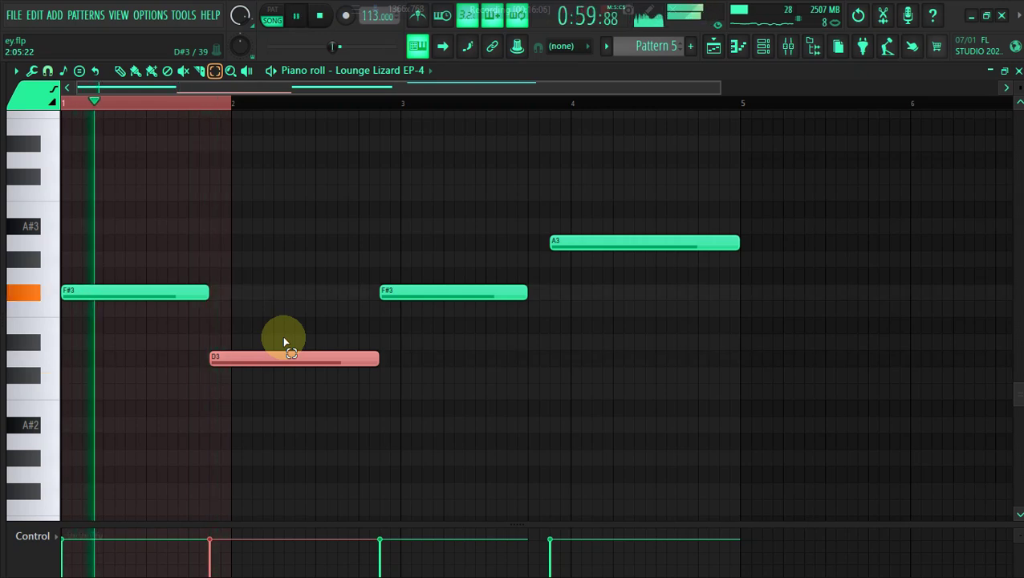
key("ctrl+z")
Move the second F#3 to the start of bar 3 and stretch the D#3 to meet it
left_click(396, 297)
left_click_drag(395, 297, 395, 297)
left_click(136, 71)
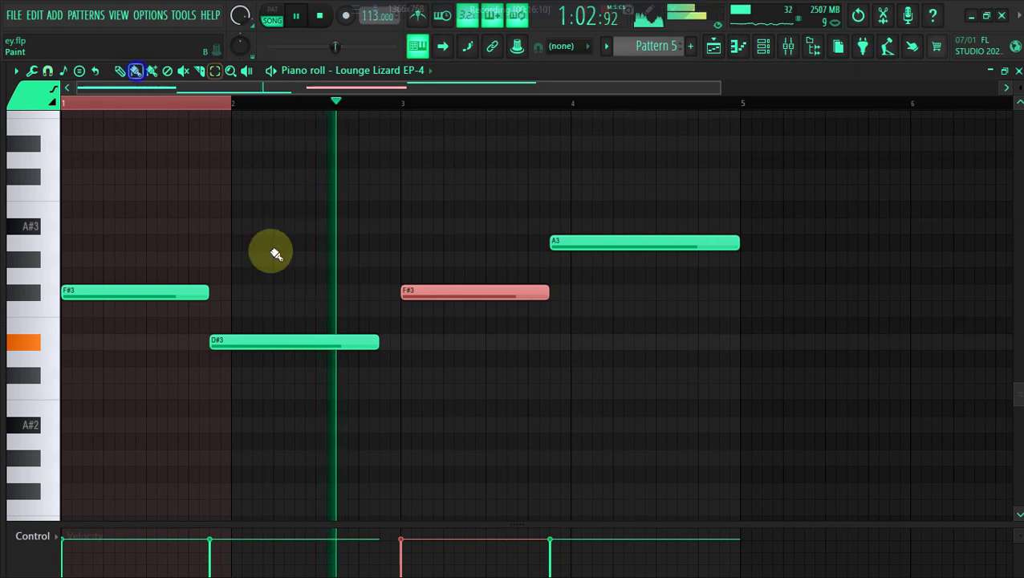
left_click_drag(377, 345, 396, 349)
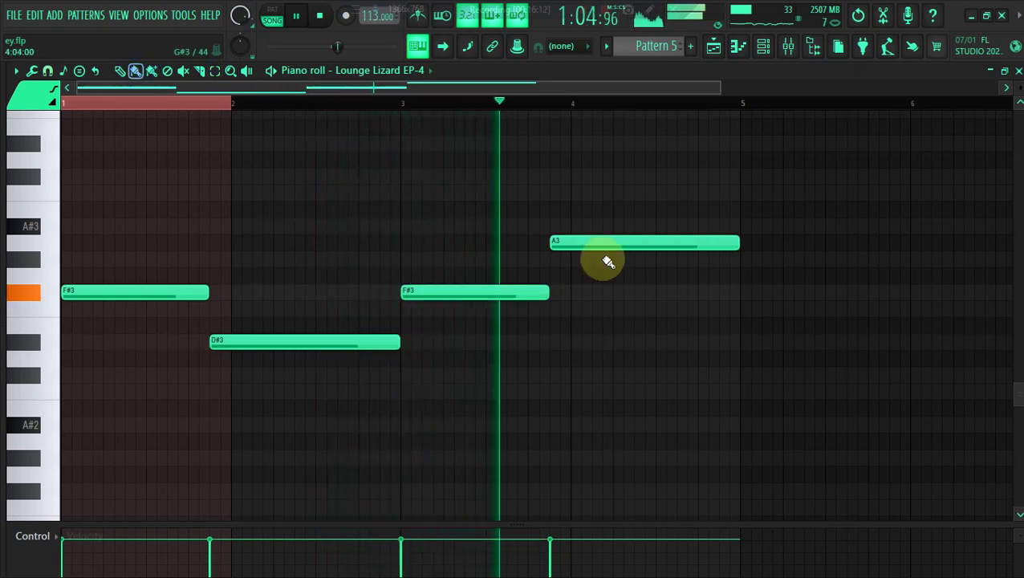
Move the last note back up to A#3 and transpose it down an octave to A#2
left_click_drag(579, 244, 576, 229)
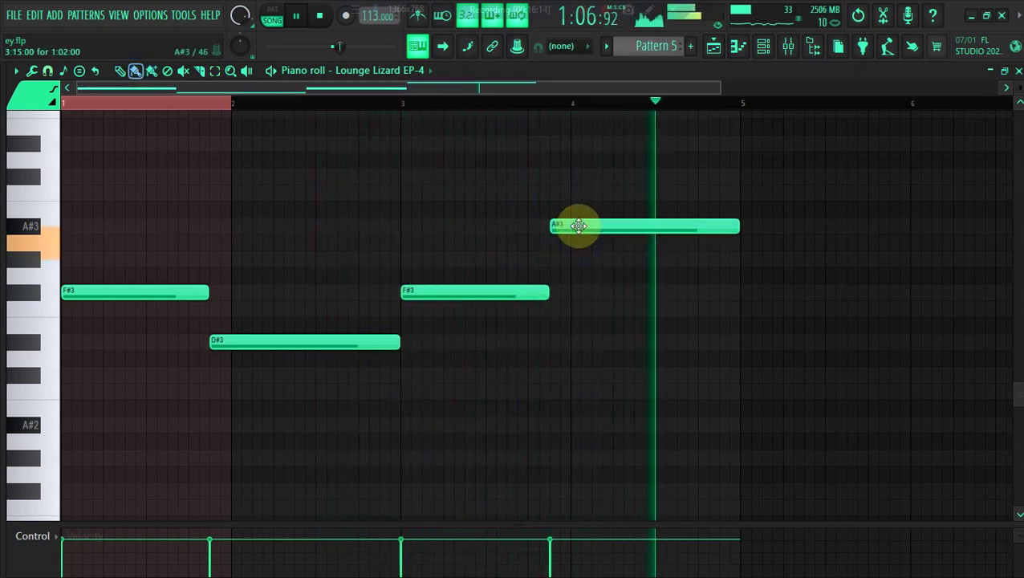
left_click(514, 103)
left_click(568, 227)
left_click(215, 71)
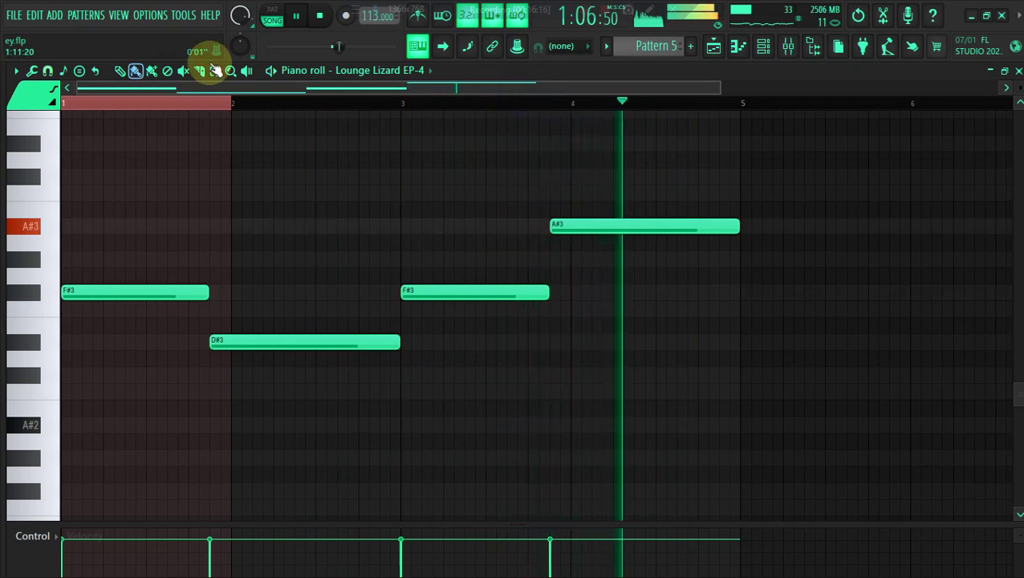
left_click_drag(528, 232, 565, 226)
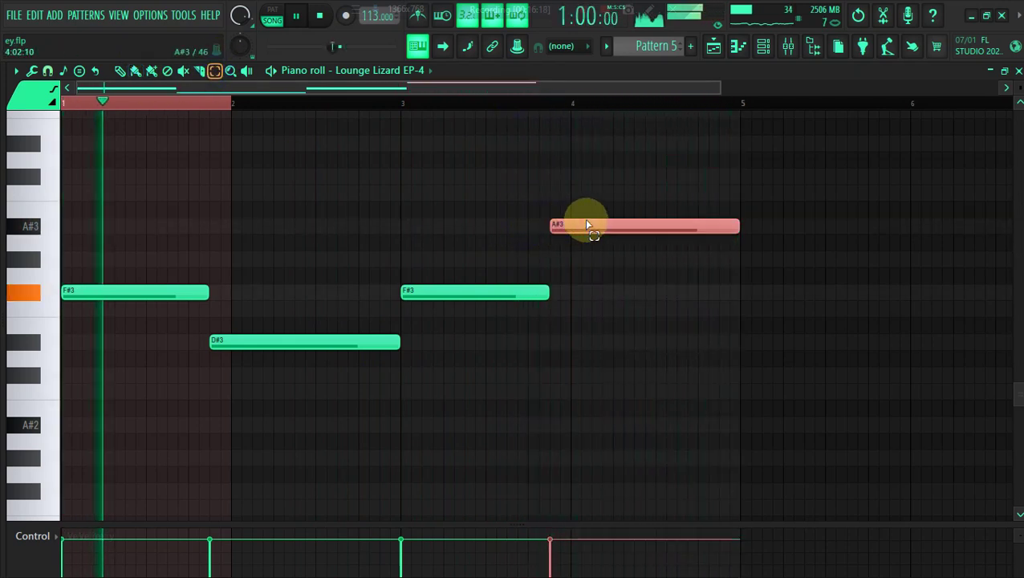
key("ctrl+Down")
Stack A#3 and C4 notes of the same length above the F#3 in bar 1
left_click(136, 71)
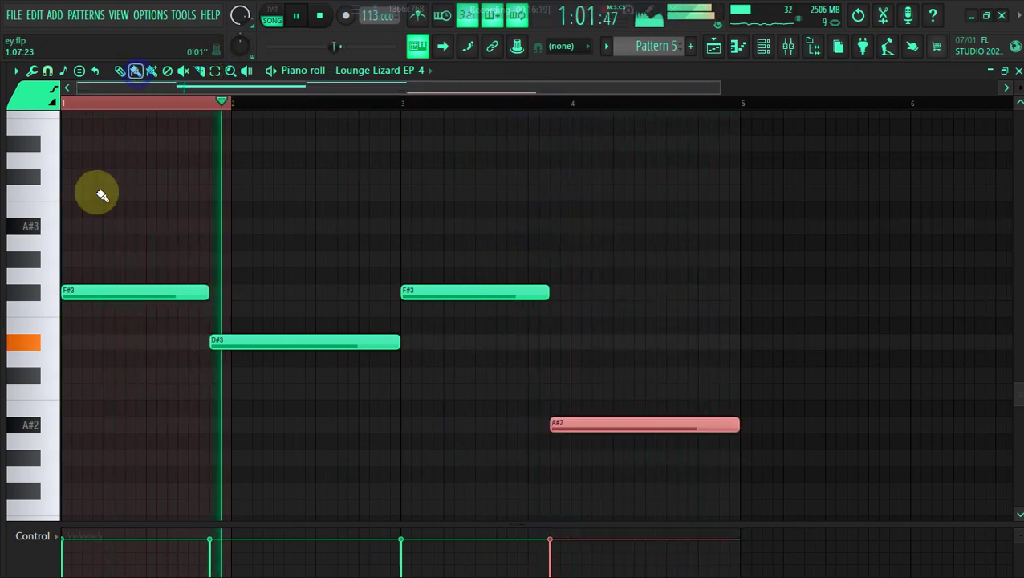
left_click(87, 286)
left_click(73, 227)
left_click(73, 187)
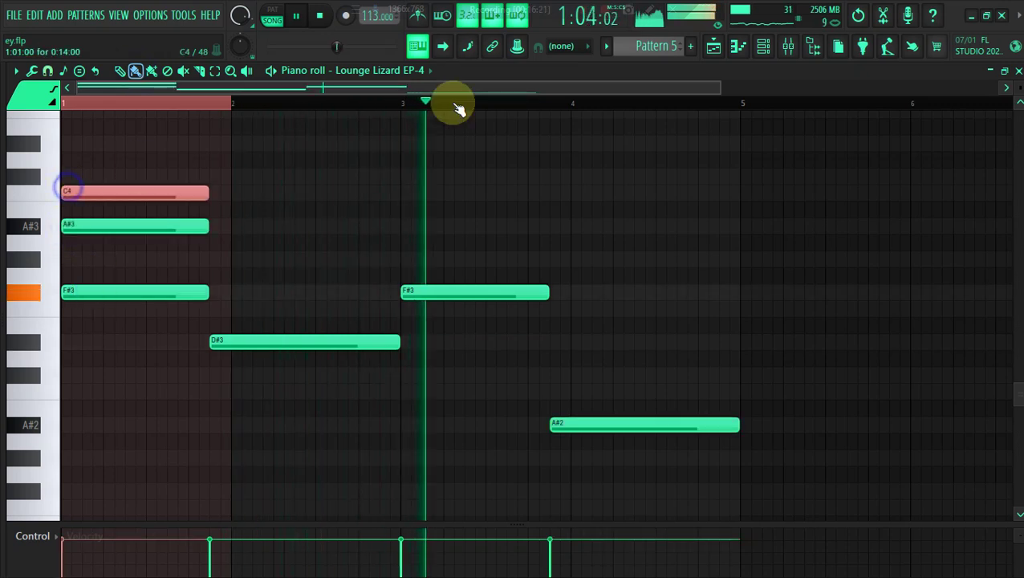
Mute Track 3 in the playlist and reopen the Lounge Lizard EP-4 piano roll
left_click(714, 45)
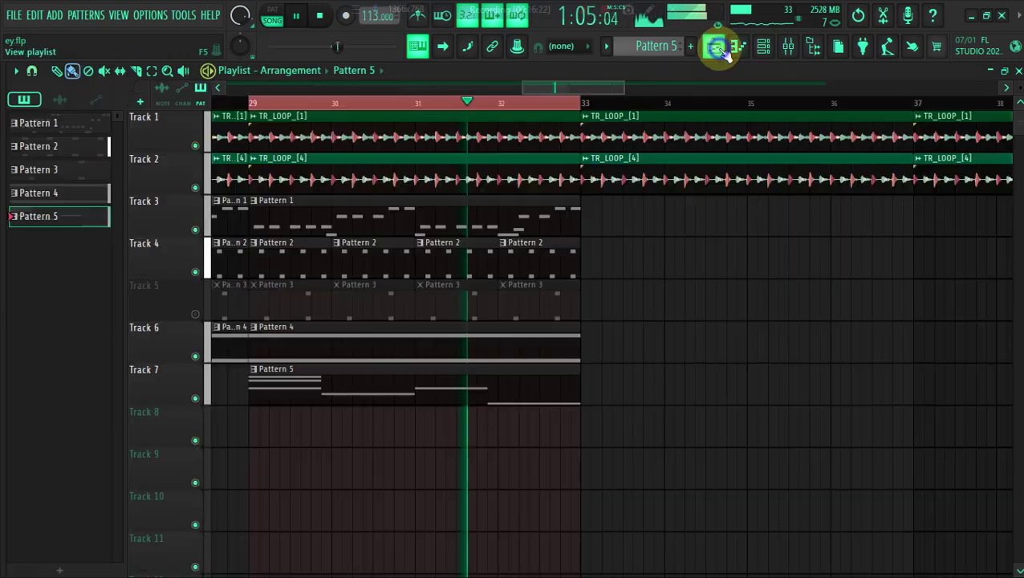
left_click(195, 228)
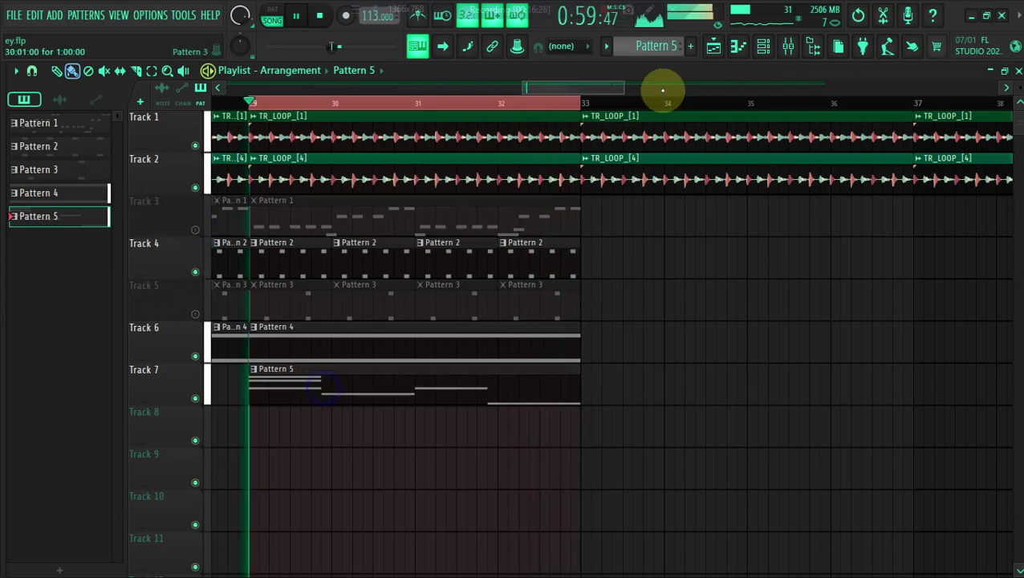
left_click(763, 46)
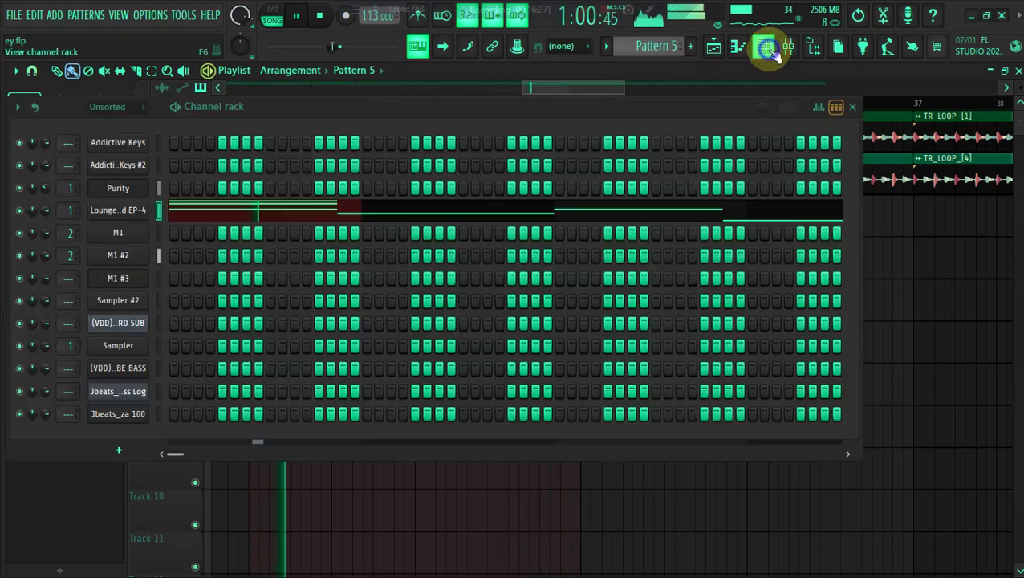
left_click(209, 214)
Raise the first chord's C4 to C#4, and stack F#3 and A#3 on the D#3 and A#3 and C#4 on bar 3's F#3
left_click_drag(162, 193, 159, 176)
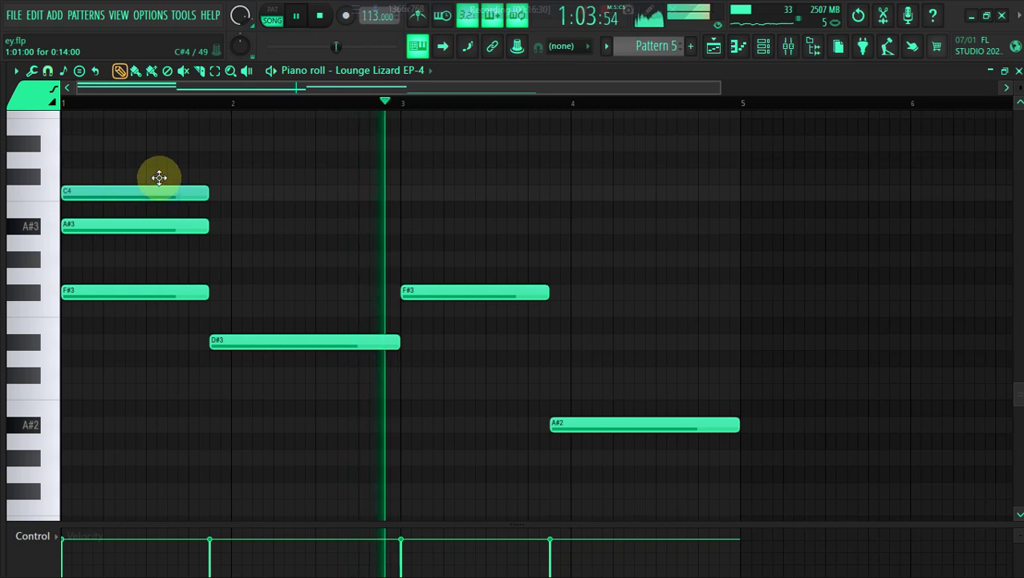
left_click(237, 337)
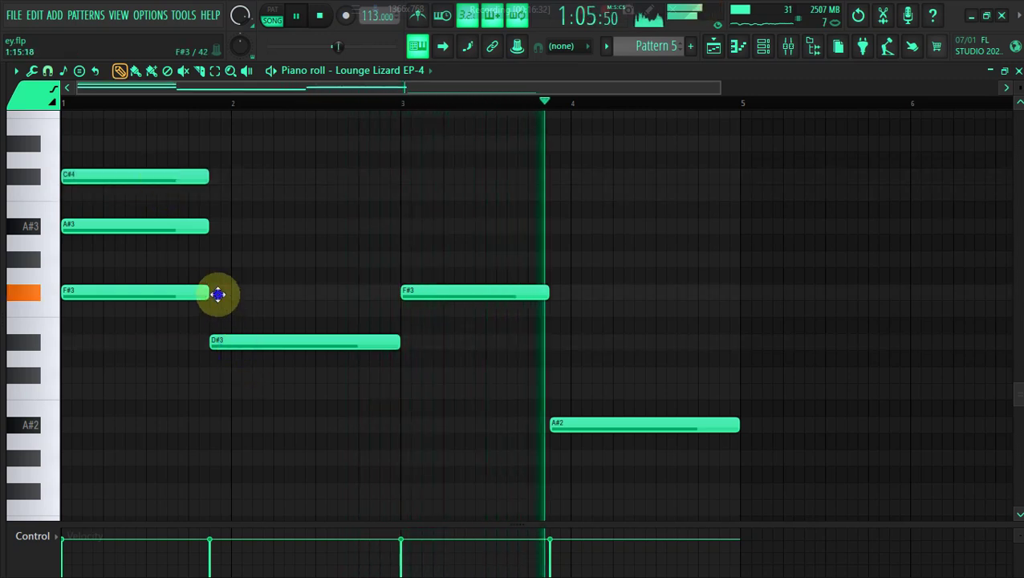
left_click(217, 292)
left_click(218, 226)
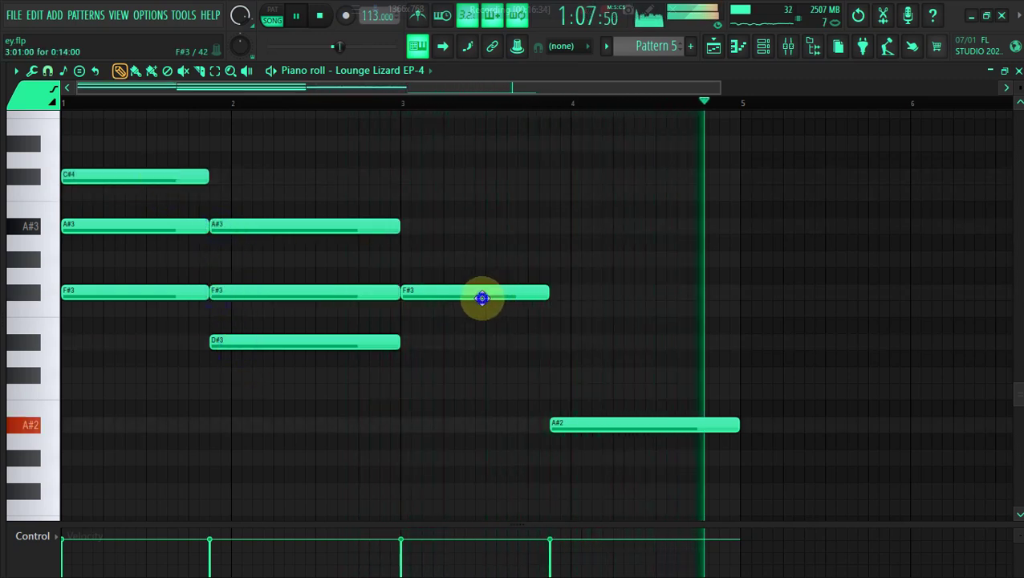
left_click(409, 227)
left_click(410, 175)
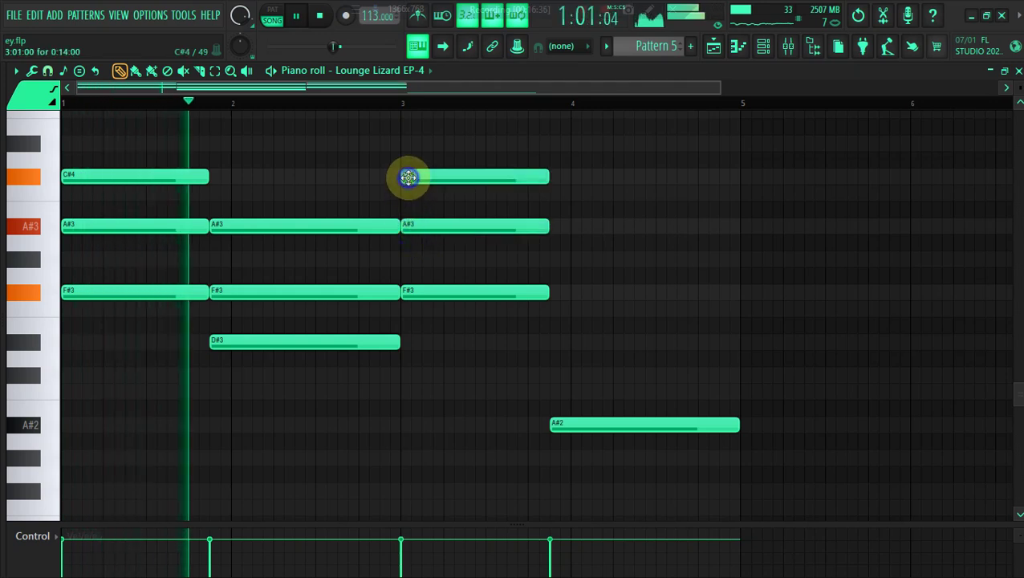
Replace the A#2 note at the end with a copy of the D#3, F#3 and A#3 chord
right_click(570, 428)
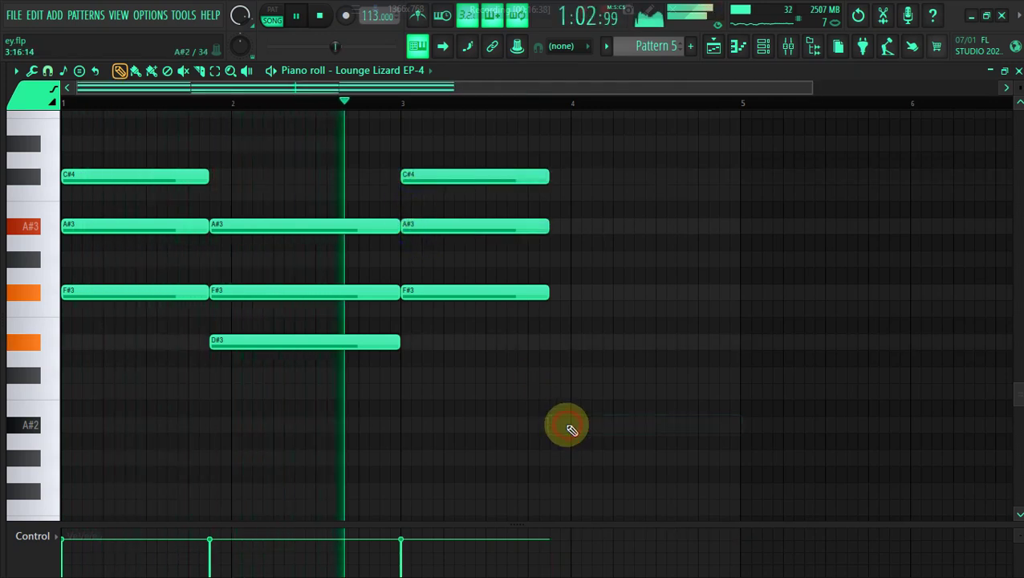
mouse_move(281, 176)
left_mouse_down()
mouse_move(285, 357)
mouse_move(625, 336)
left_mouse_up()
left_click(135, 70)
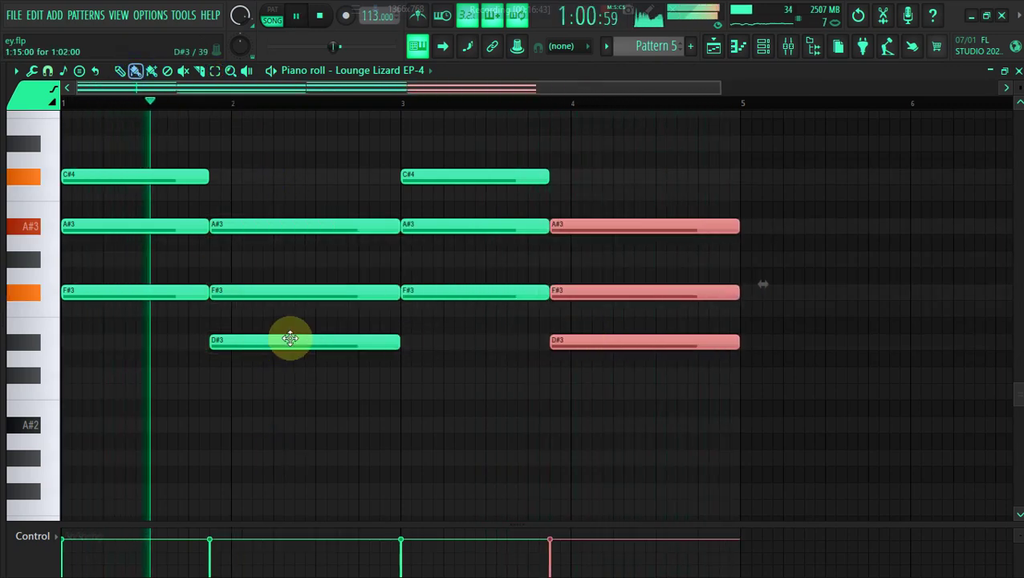
Transpose all the chord notes up one octave and clear the selection
key("ctrl+a")
key("ctrl+Up")
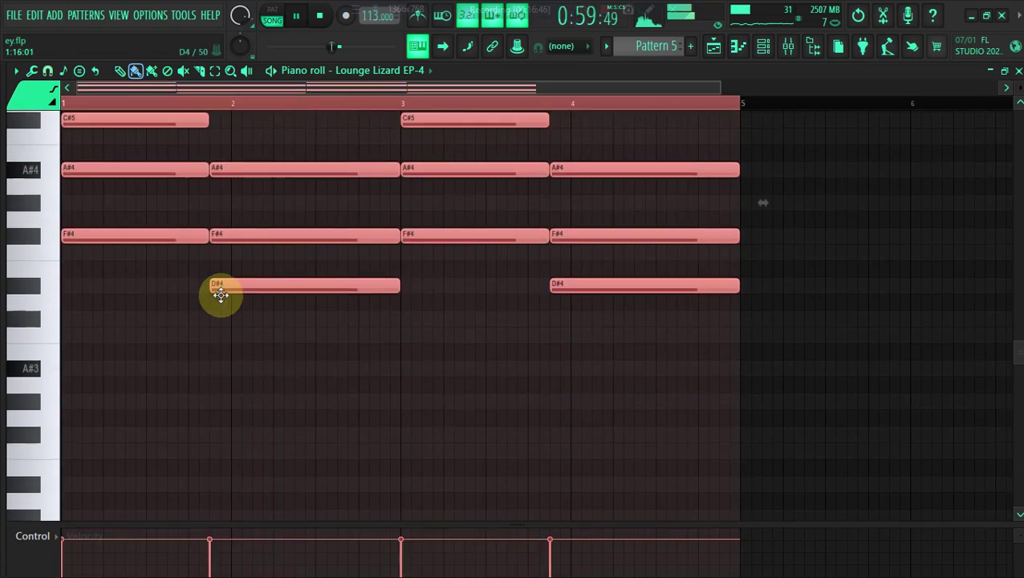
key("ctrl+d")
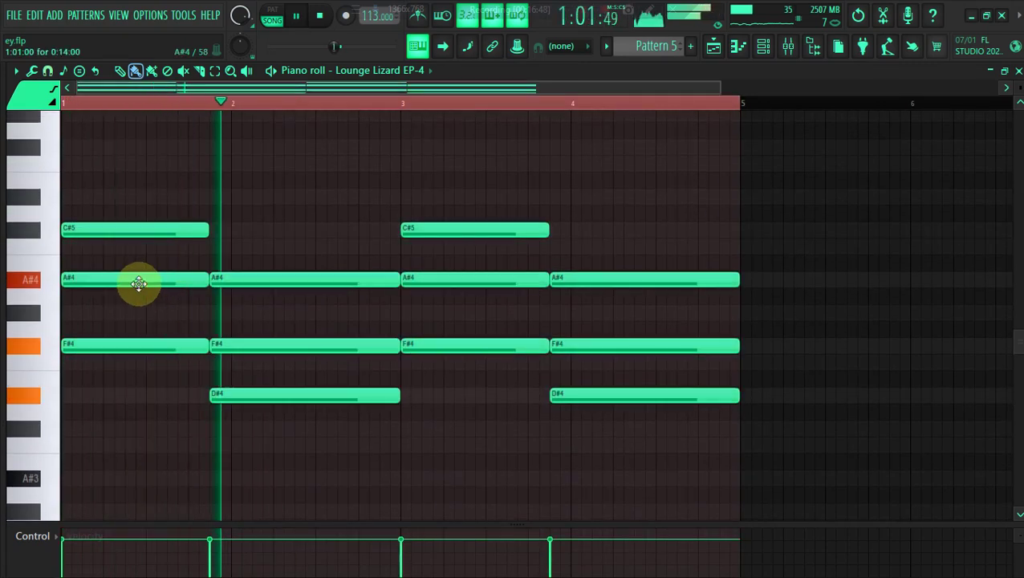
Add an F5 note on top of each of the first two chords
key("ctrl+Up")
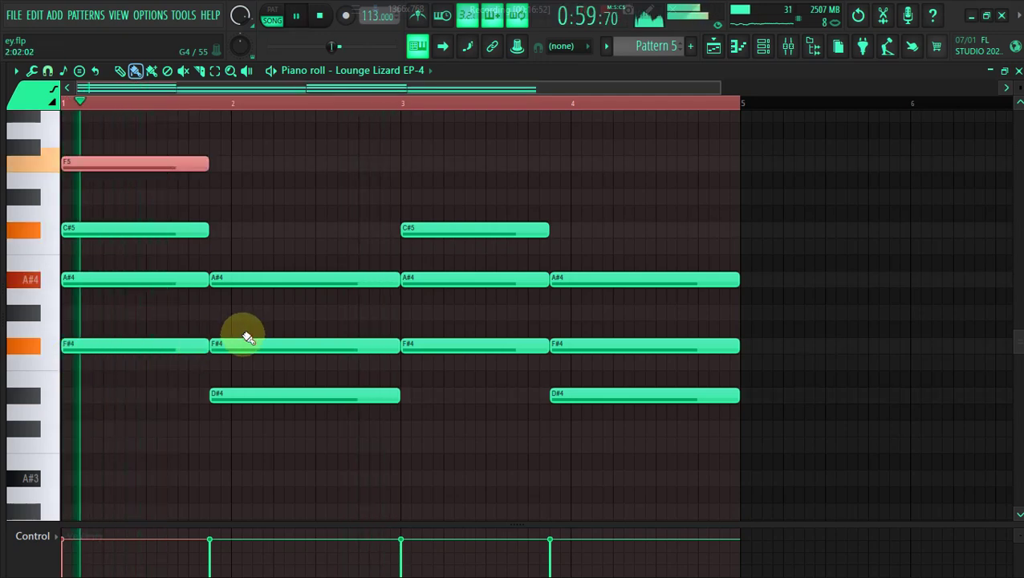
left_click(212, 361)
key("ctrl+Up")
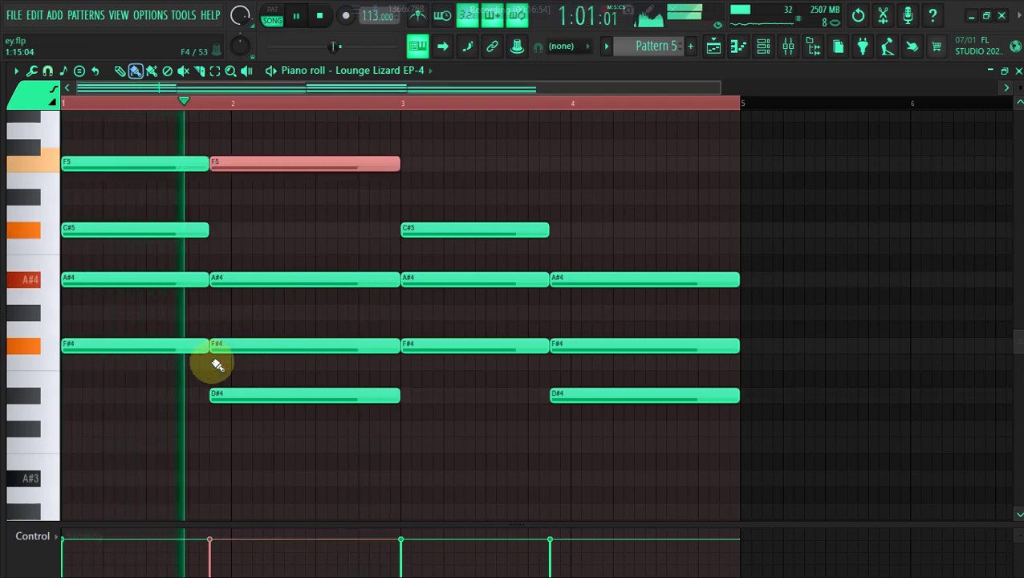
Add an F4 note to the third and fourth chords and a D#5 on top of the fourth
left_click(431, 353)
left_click(407, 359)
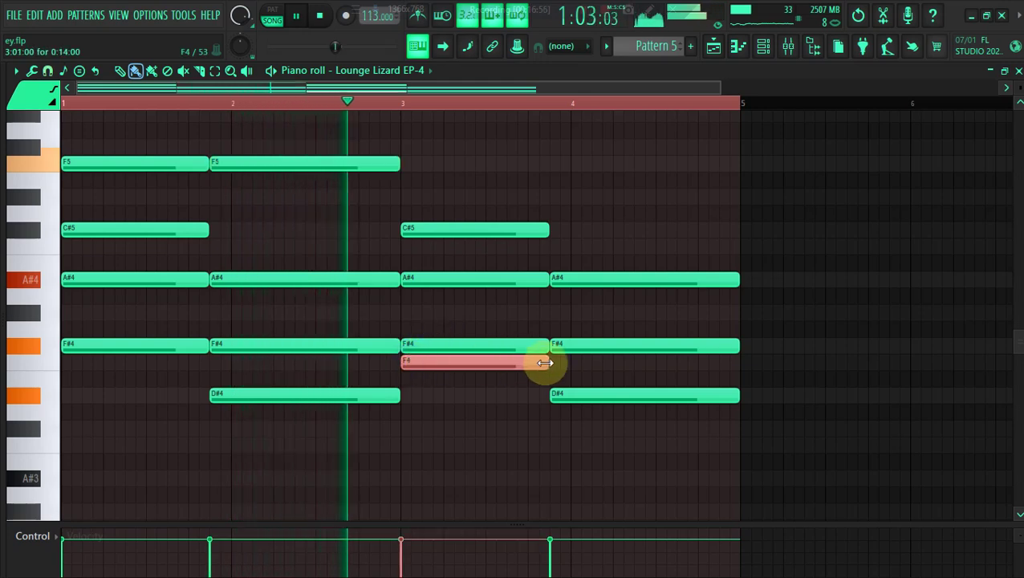
left_click(558, 341)
left_click(558, 362)
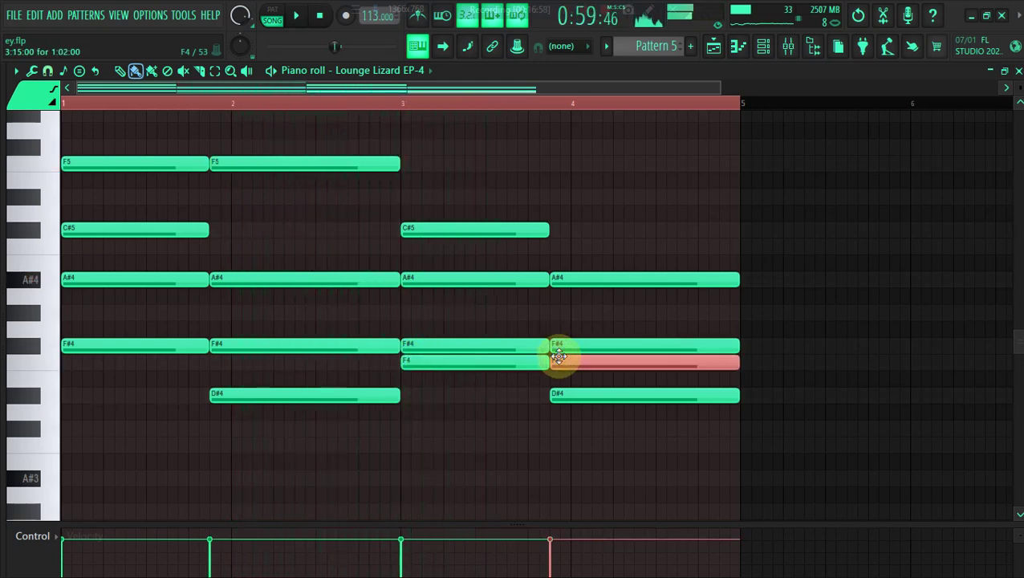
left_click(555, 413)
left_click_drag(556, 413, 560, 393)
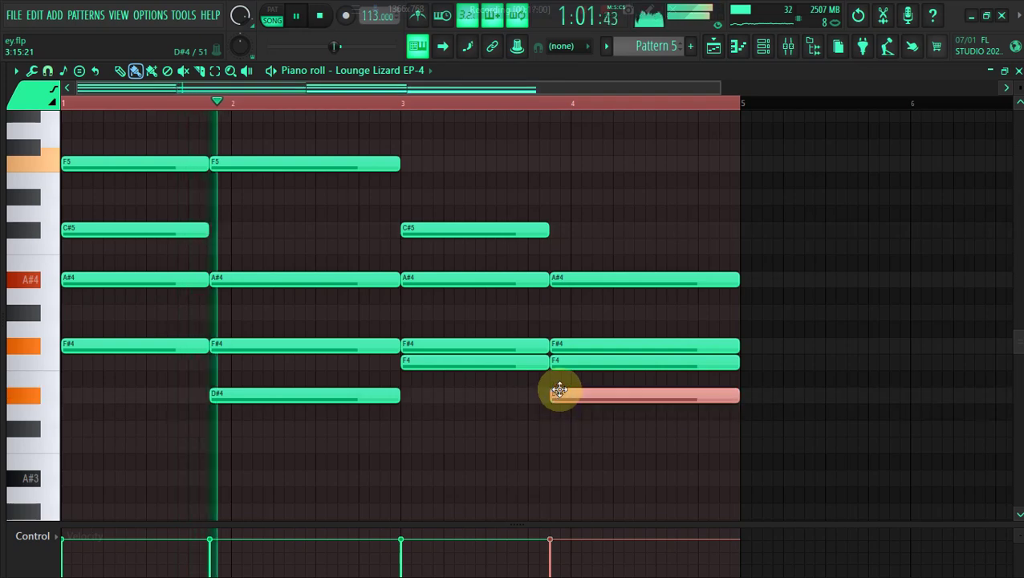
key("ctrl+Up")
Scale down the velocity of all the chord notes and play the result
key("ctrl+a")
key("space")
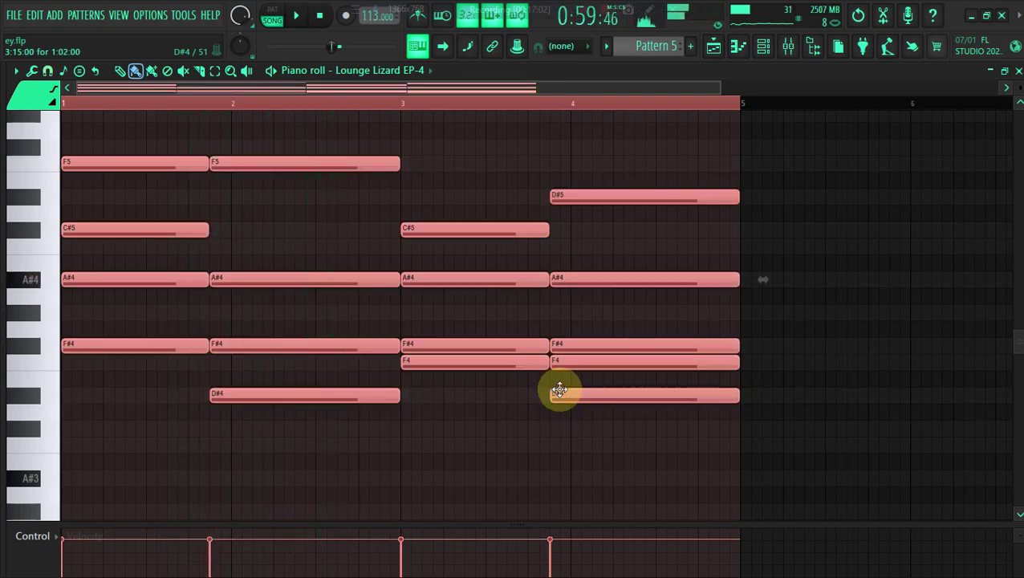
key("alt+x")
left_click(557, 376)
key("space")
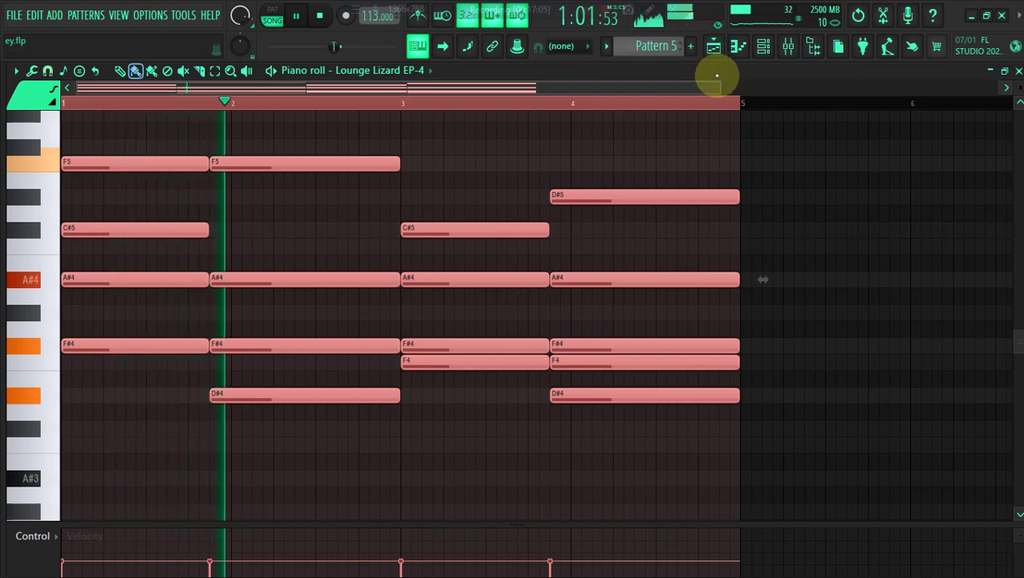
Move the third chord's F4 note up one octave to F5 and play the chords
left_click_drag(720, 86, 666, 84)
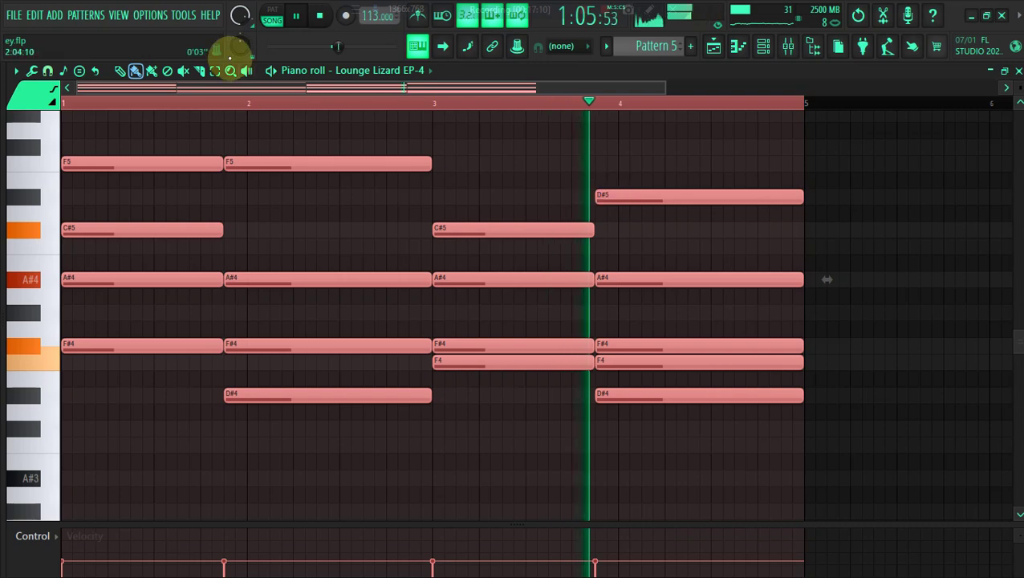
left_click(214, 71)
left_click(454, 362)
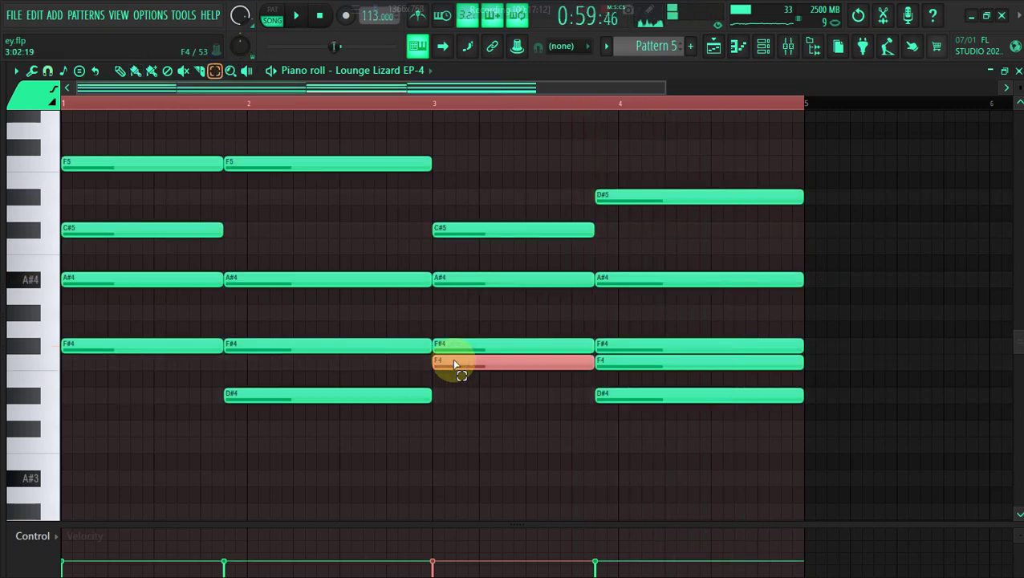
key("ctrl+Up")
left_click(202, 167)
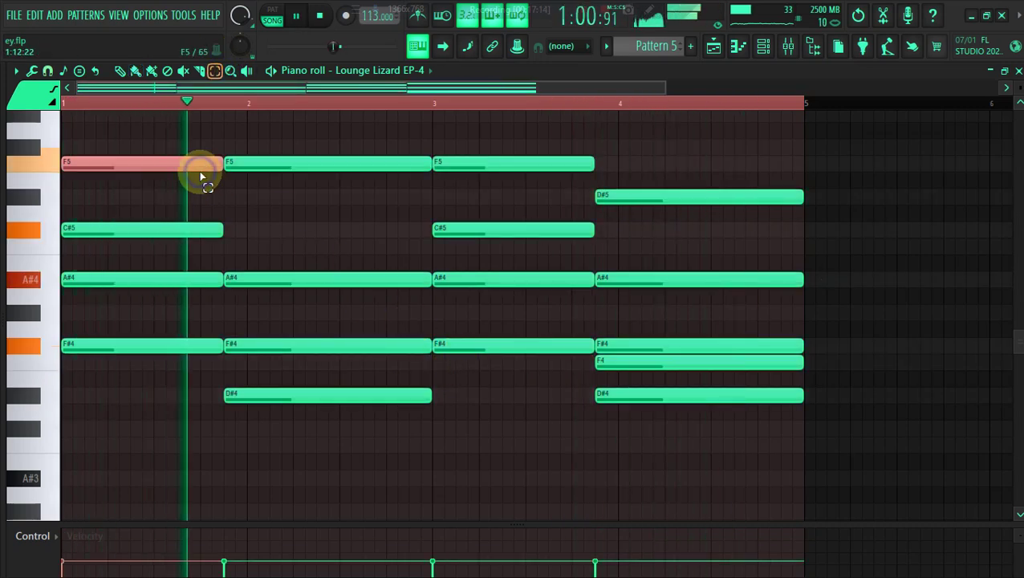
left_click(138, 71)
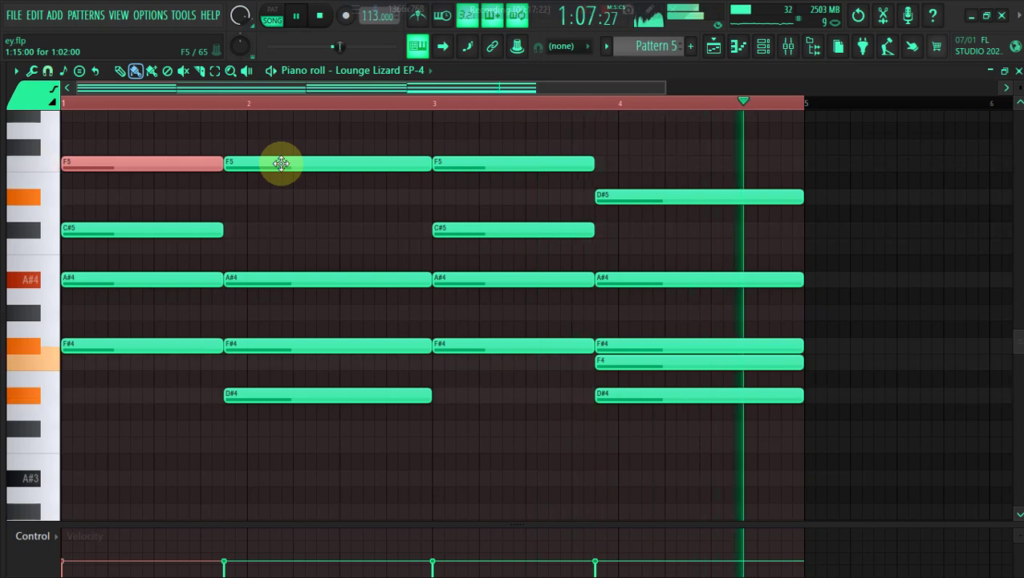
Strum all the chord notes so that each chord's higher notes start slightly after its lower ones
key("ctrl+a")
key("alt+s")
left_click_drag(452, 277, 451, 271)
left_click(600, 355)
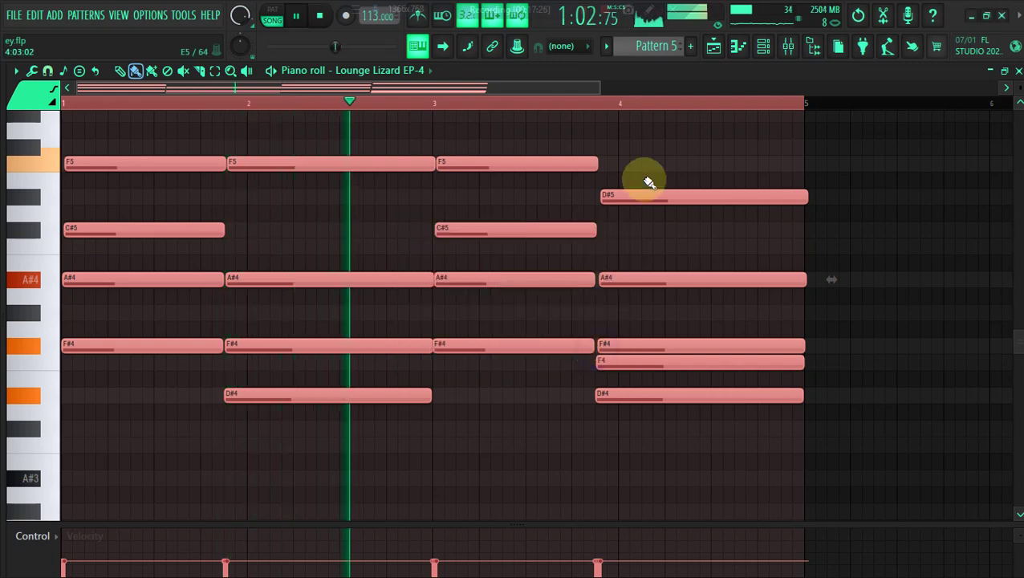
Select all the strummed Lounge Lizard chord notes and shorten them slightly at their ends
left_click(762, 49)
left_click(128, 210)
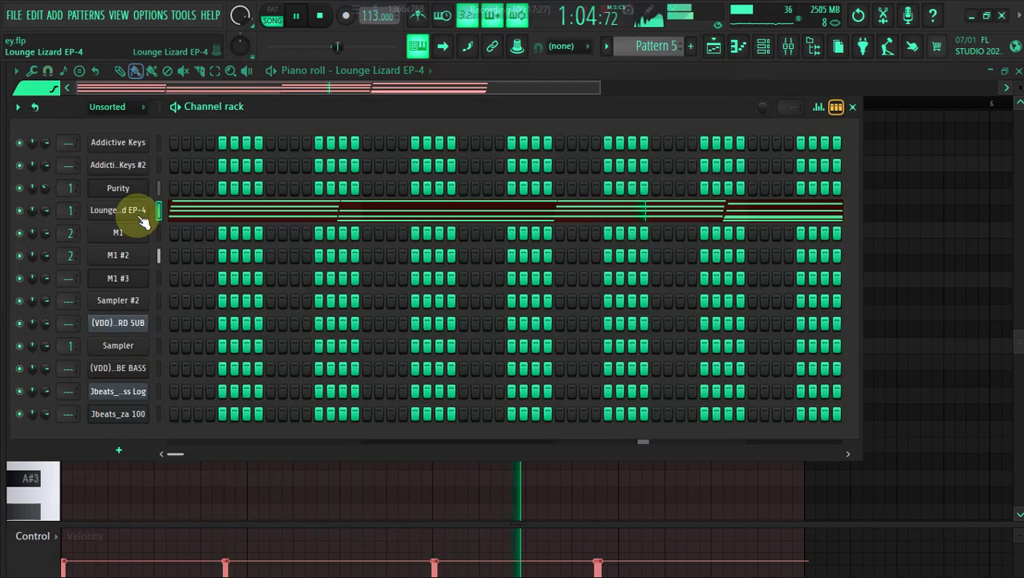
left_click(228, 218)
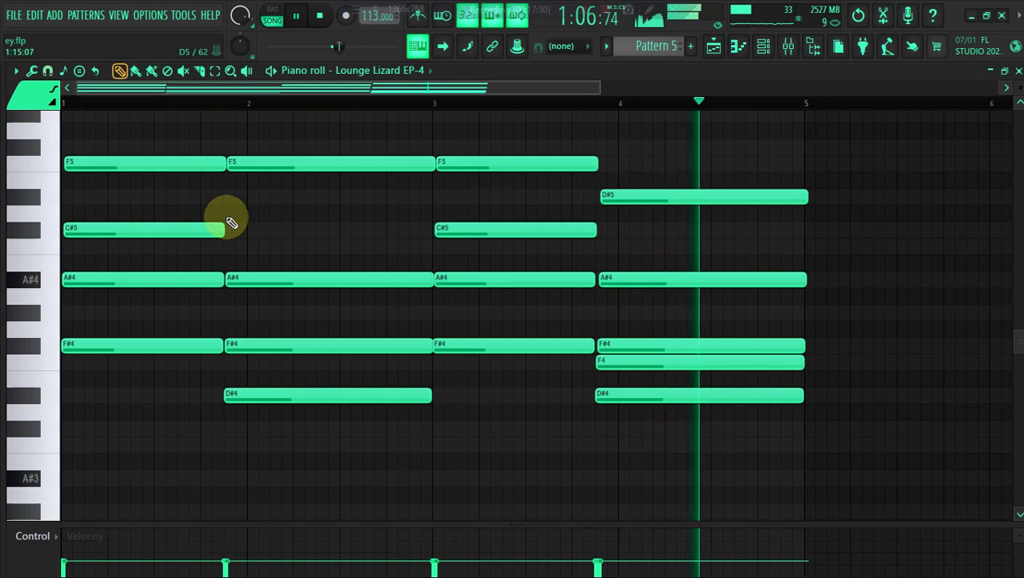
key("ctrl+a")
left_click(15, 71)
mouse_move(88, 160)
left_click(160, 210)
left_click_drag(222, 228, 220, 228)
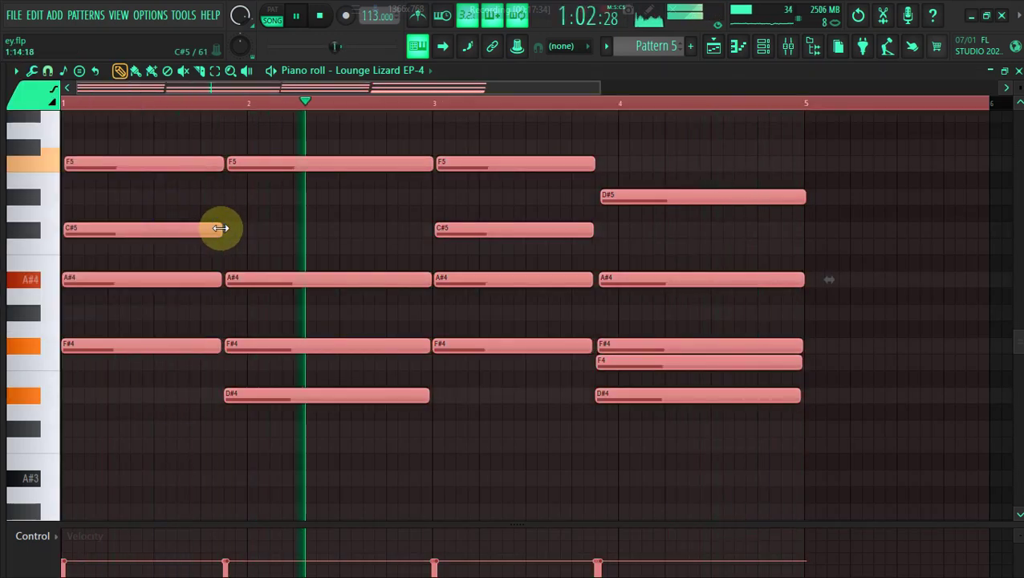
Copy the Lounge Lizard EP-4 chords and paste them into the Addictive Keys #2 channel
left_click(763, 46)
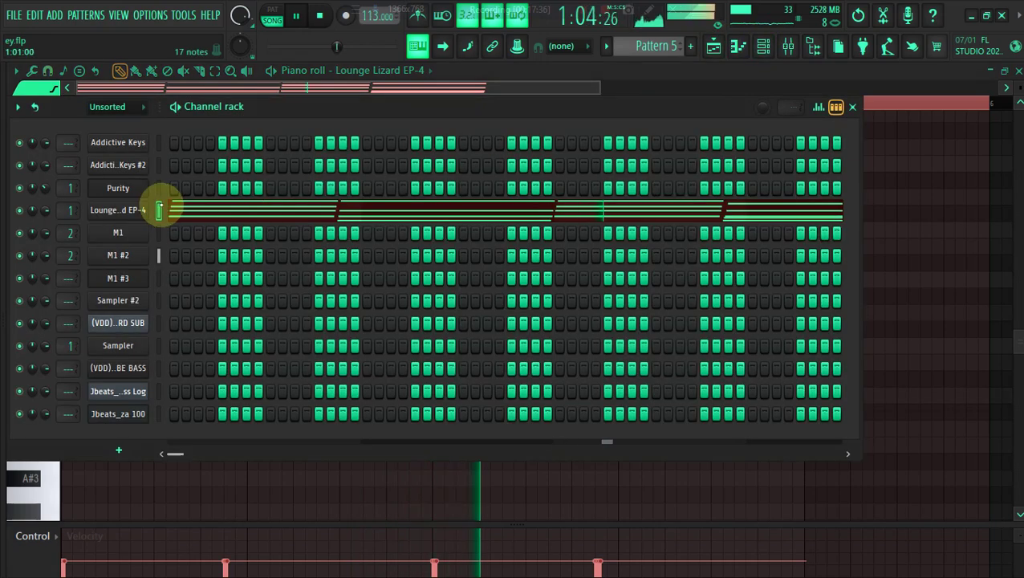
right_click(132, 211)
left_click(314, 224)
right_click(128, 165)
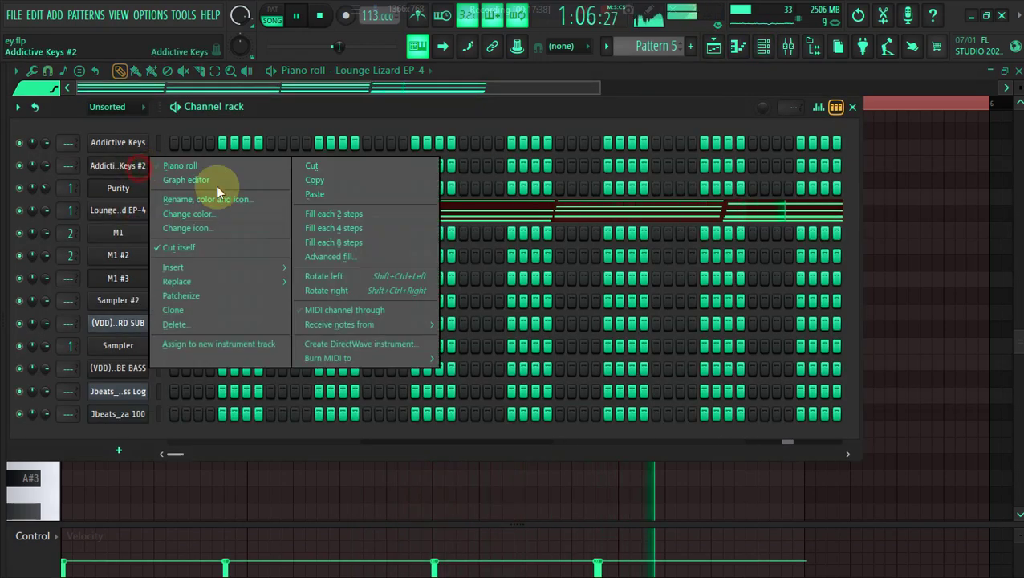
left_click(326, 197)
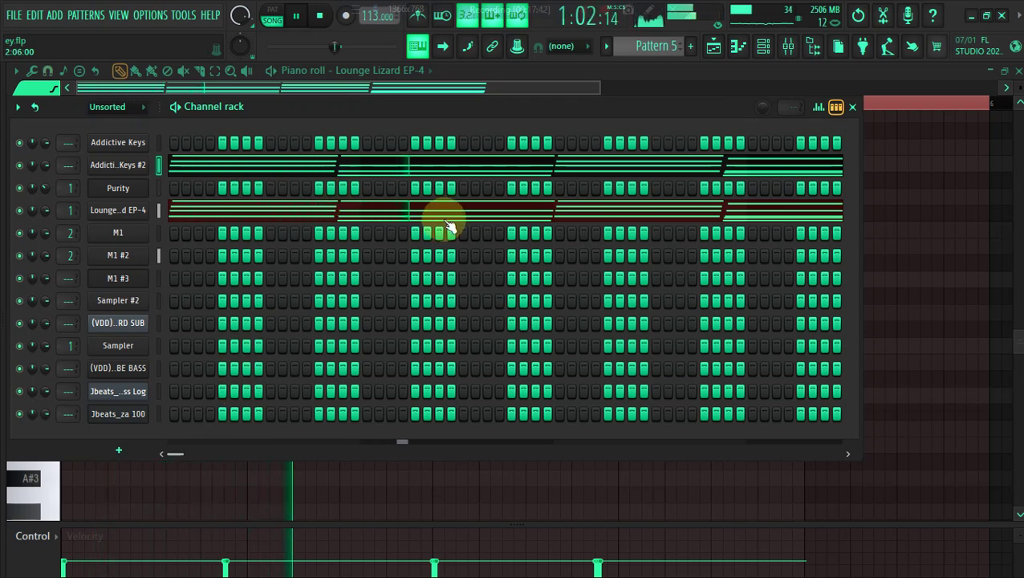
Open the Addictive Keys #2 instrument and audition its Modern Upright - Producer piano
left_click(722, 45)
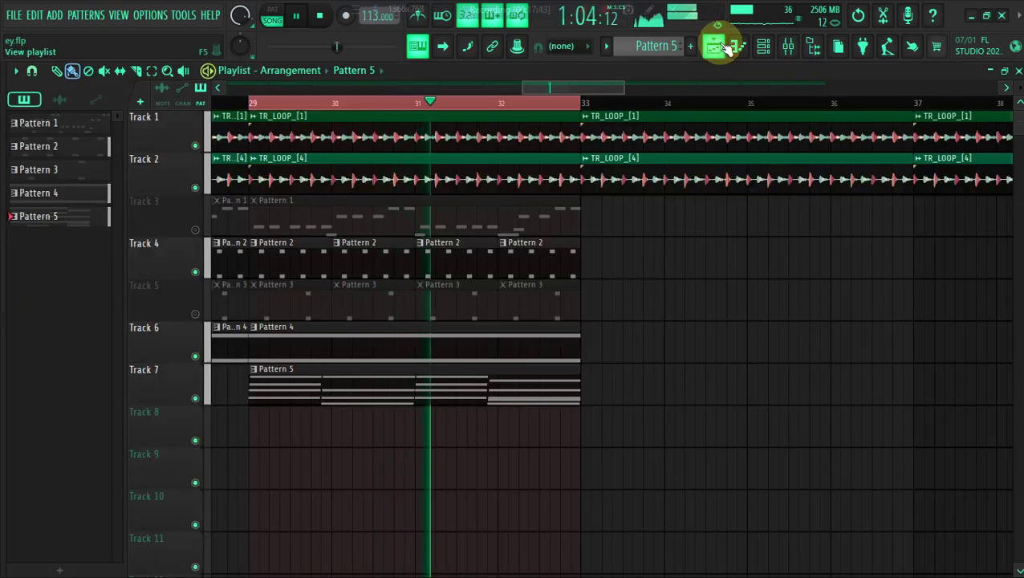
left_click(725, 46)
left_click(119, 193)
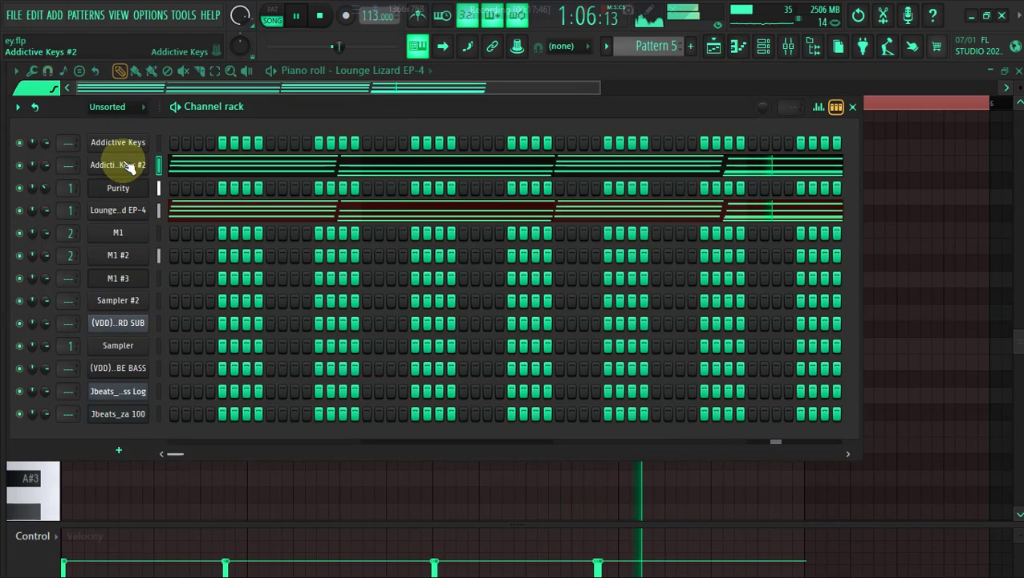
left_click(123, 165)
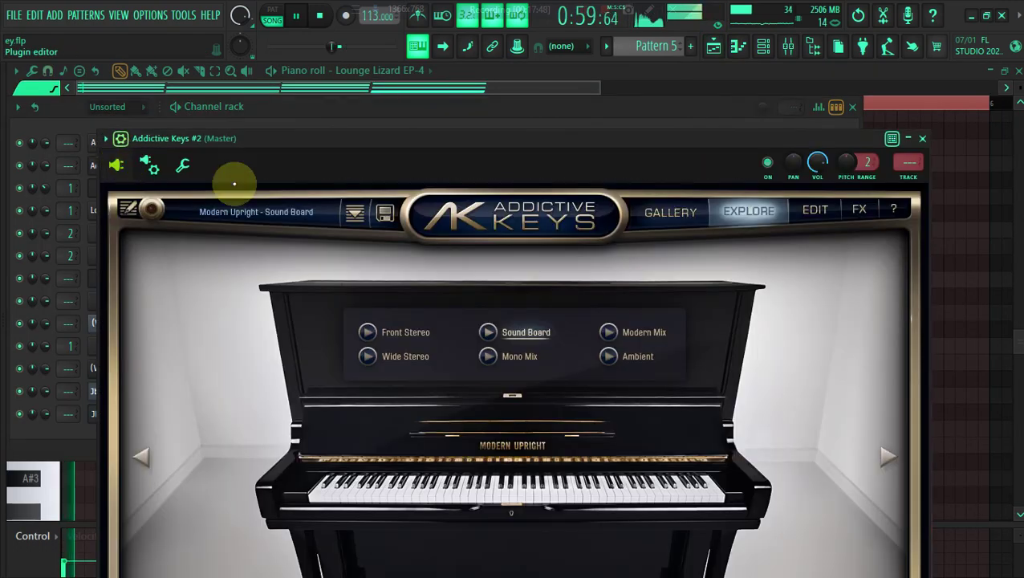
left_click(647, 214)
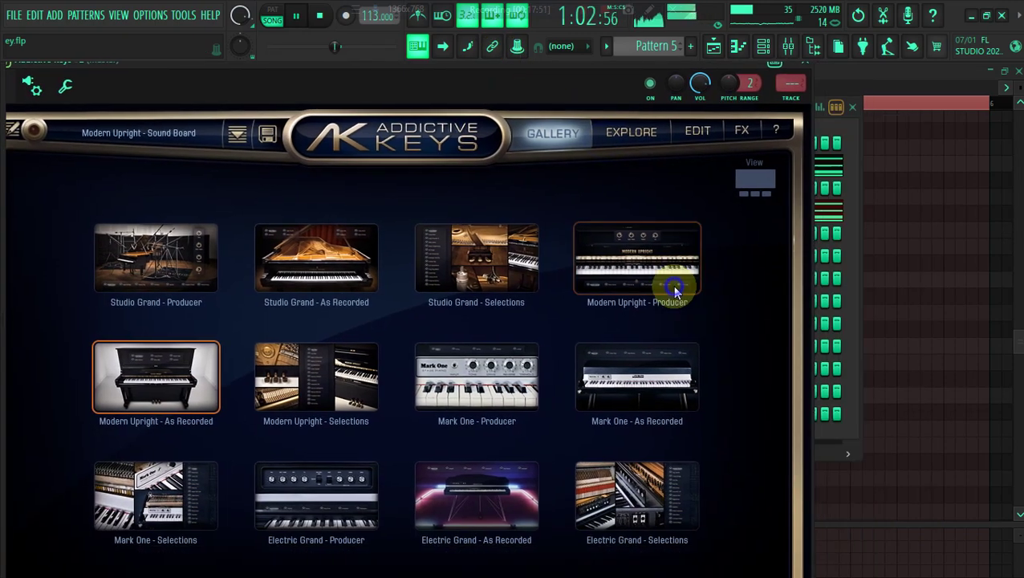
left_click(672, 285)
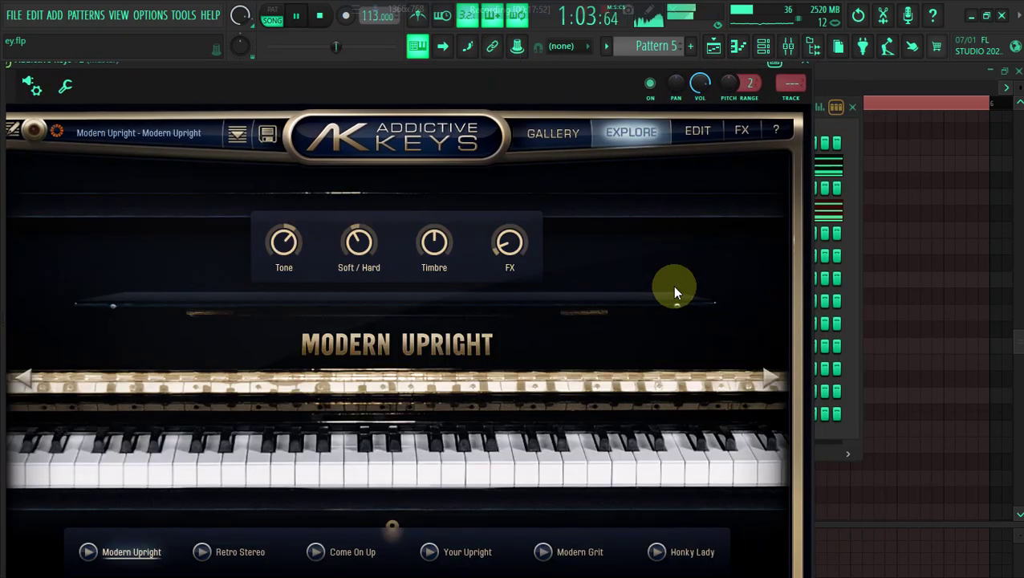
left_click(575, 140)
left_click(655, 311)
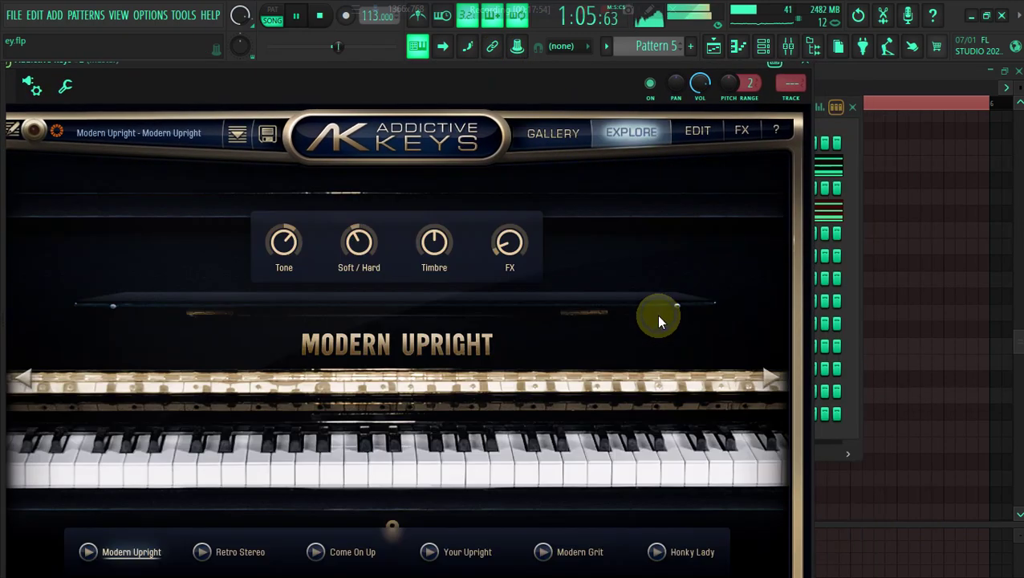
Load Mark One - As Recorded in Addictive Keys #2, try Warm Tines and Close Tube, and choose the Roomy preset
left_click(568, 138)
left_click(638, 377)
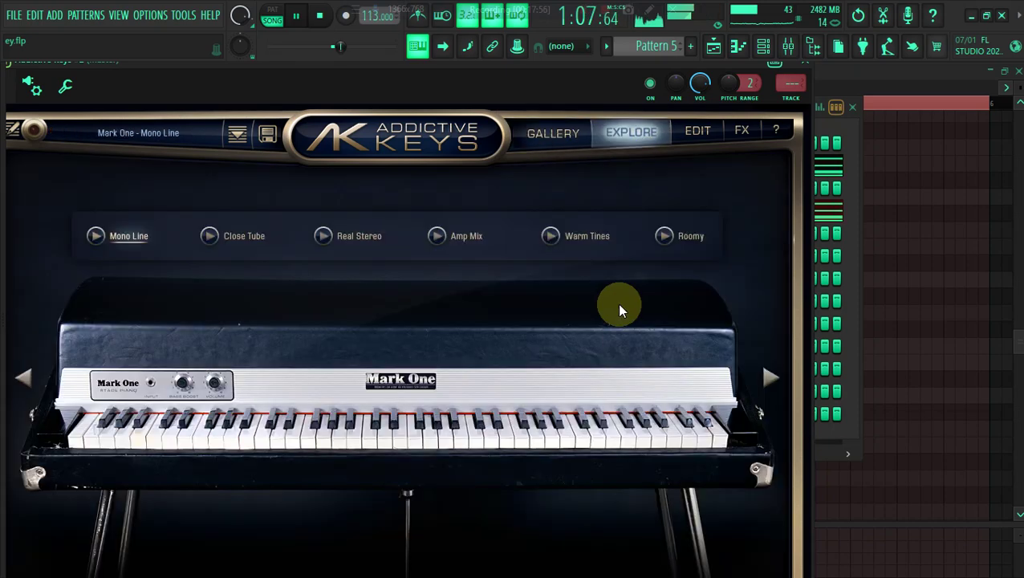
left_click(595, 236)
left_click(245, 238)
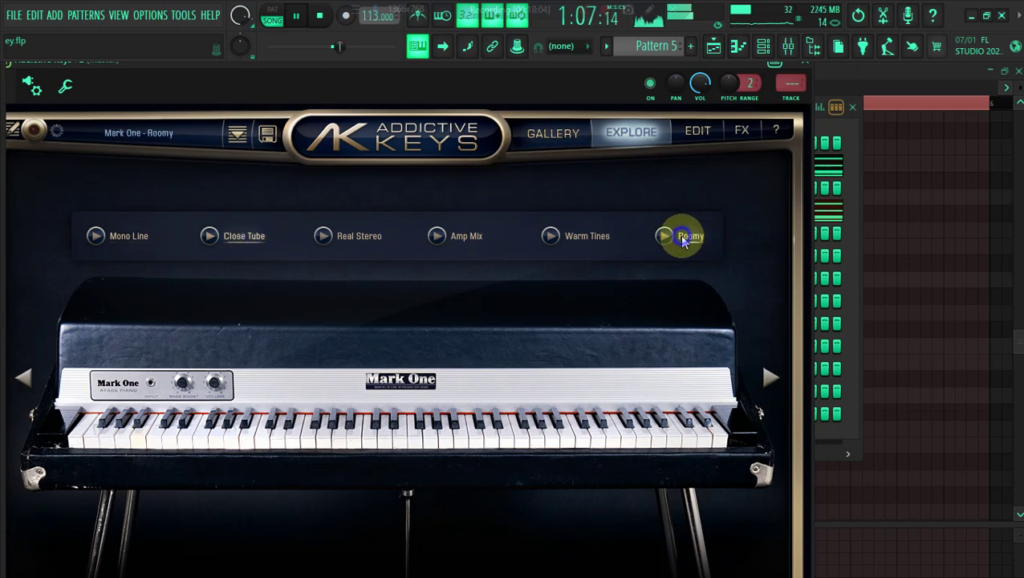
left_click(569, 134)
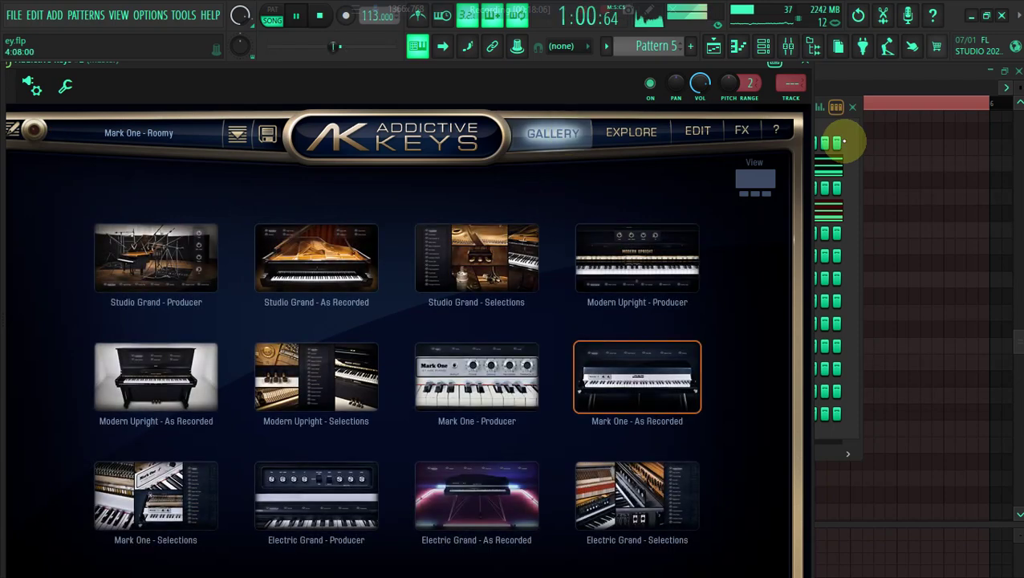
left_click(847, 134)
Mute Track 6 in the playlist and check the channels used by Pattern 5
left_click(715, 50)
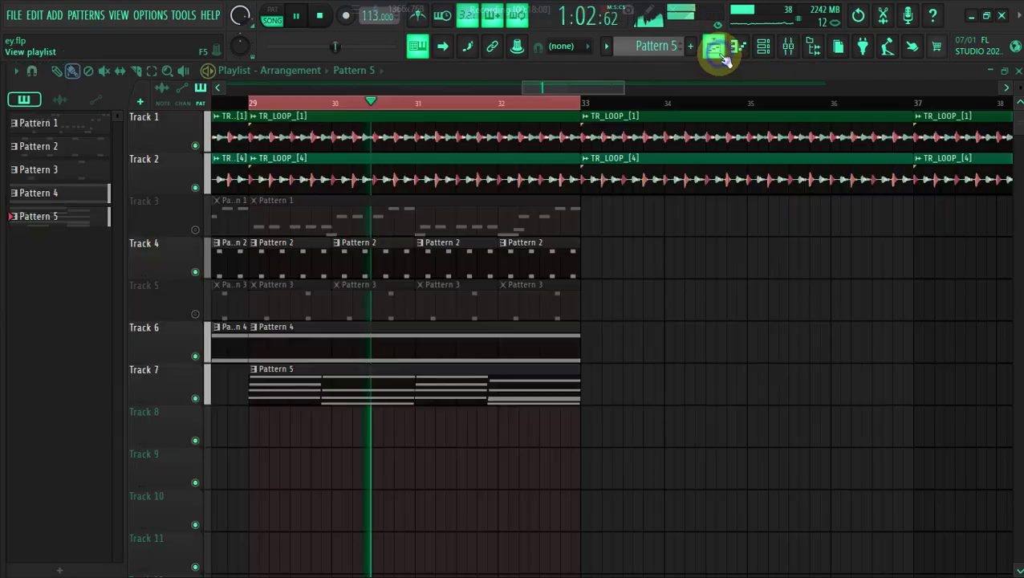
left_click_drag(622, 88, 587, 84)
left_click(305, 259)
left_click(196, 355)
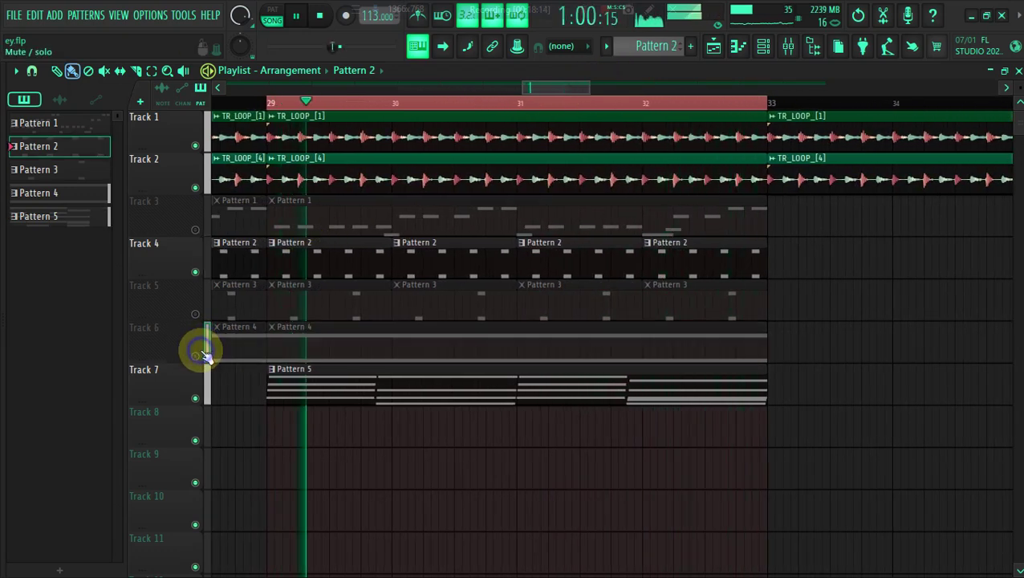
left_click(336, 389)
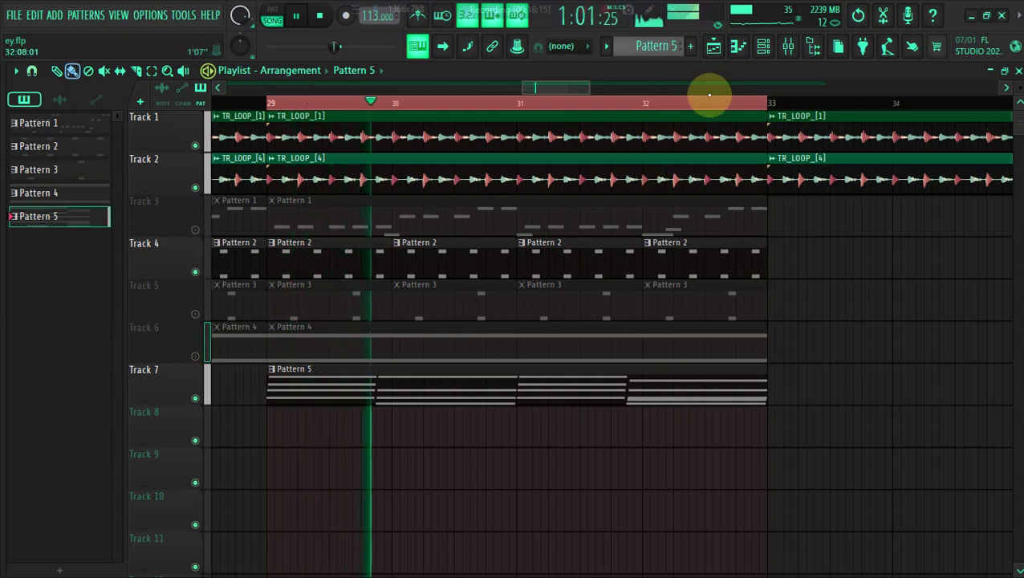
left_click(762, 45)
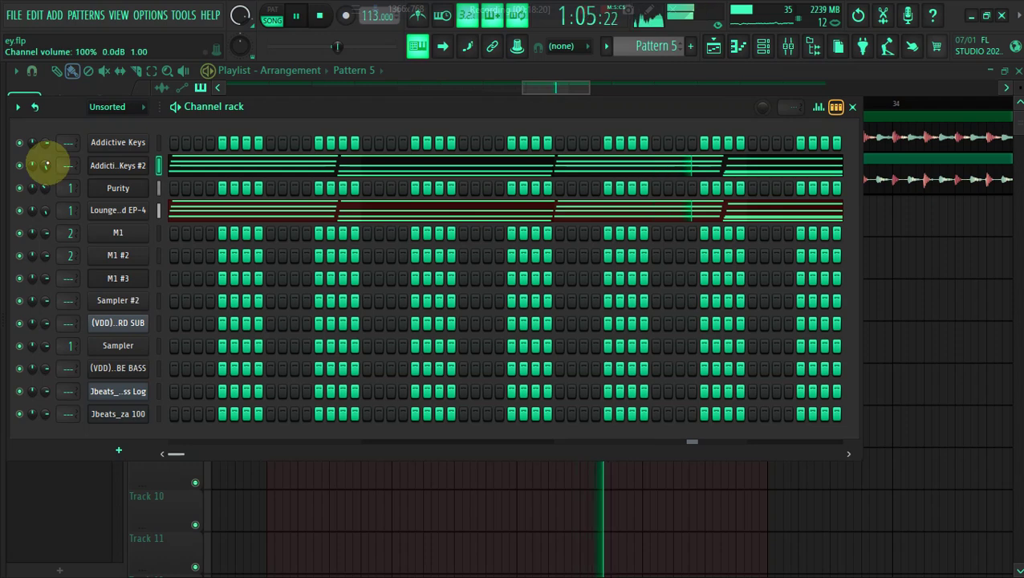
left_click(564, 91)
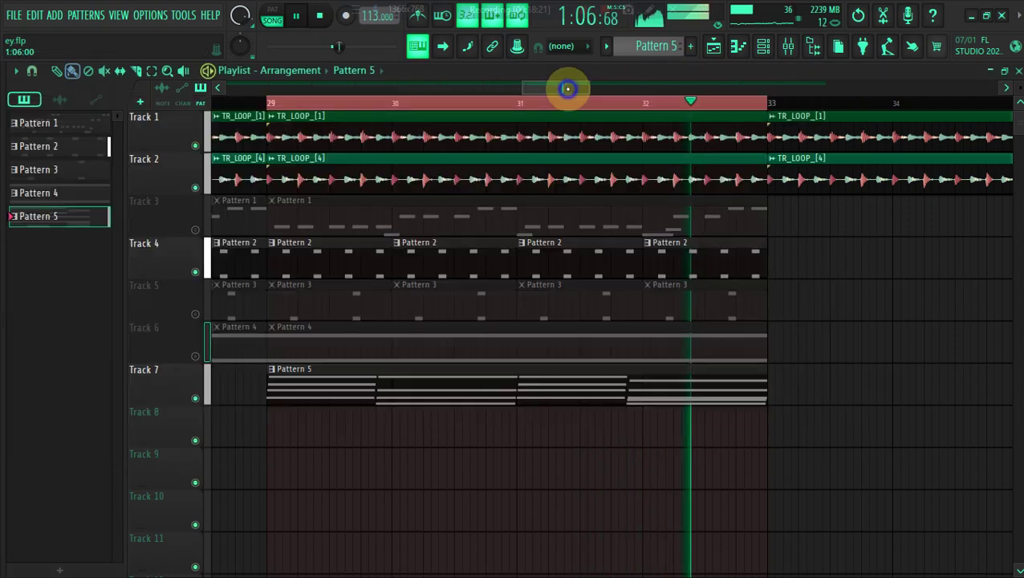
Examine Pattern 2's Purity notes in the piano roll during playback and return to the playlist
double_click(308, 250)
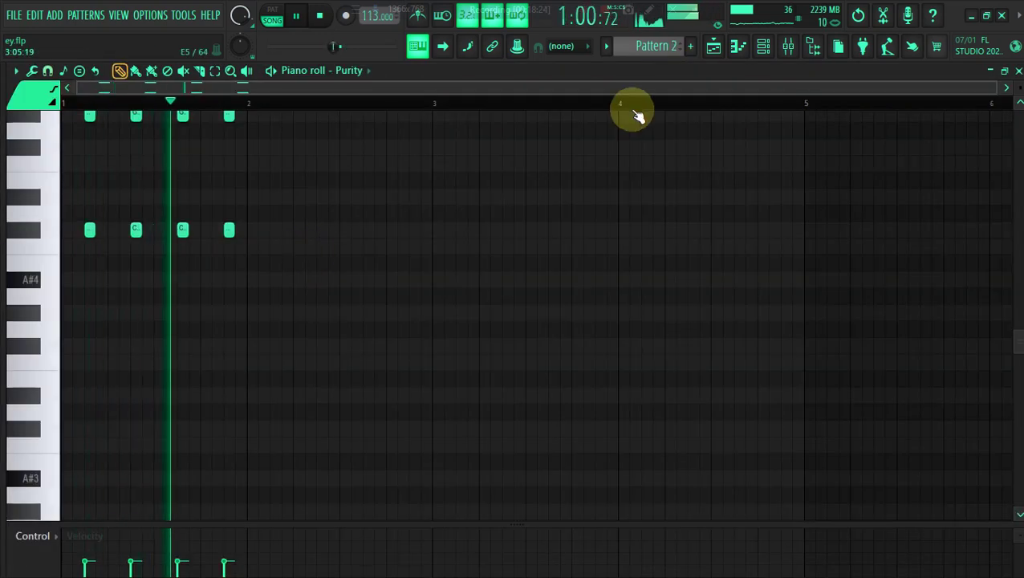
key("space")
key("space")
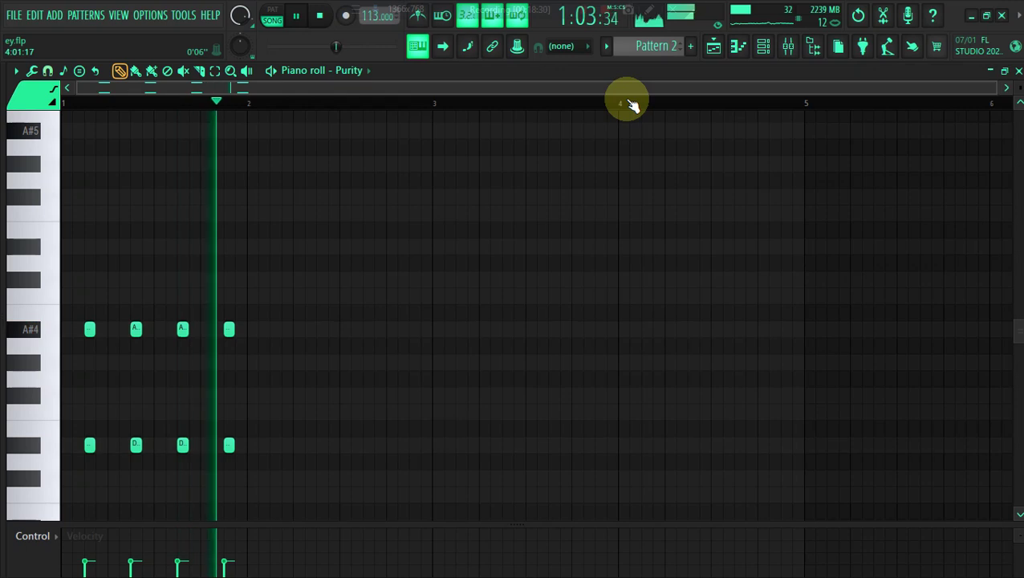
left_click(714, 45)
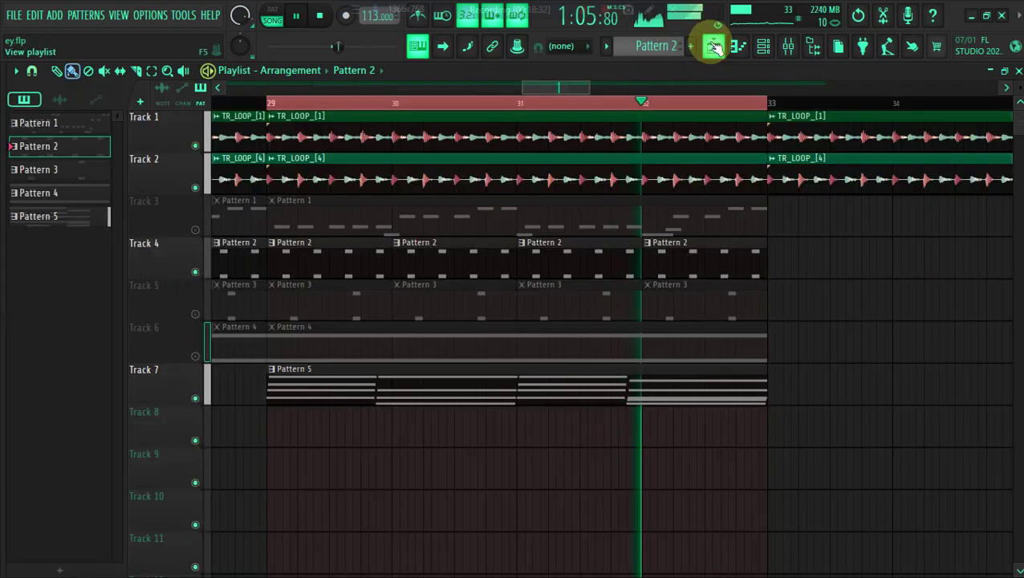
Unmute Track 3 and listen to Pattern 1 together with the chords
left_click(194, 230)
key("space")
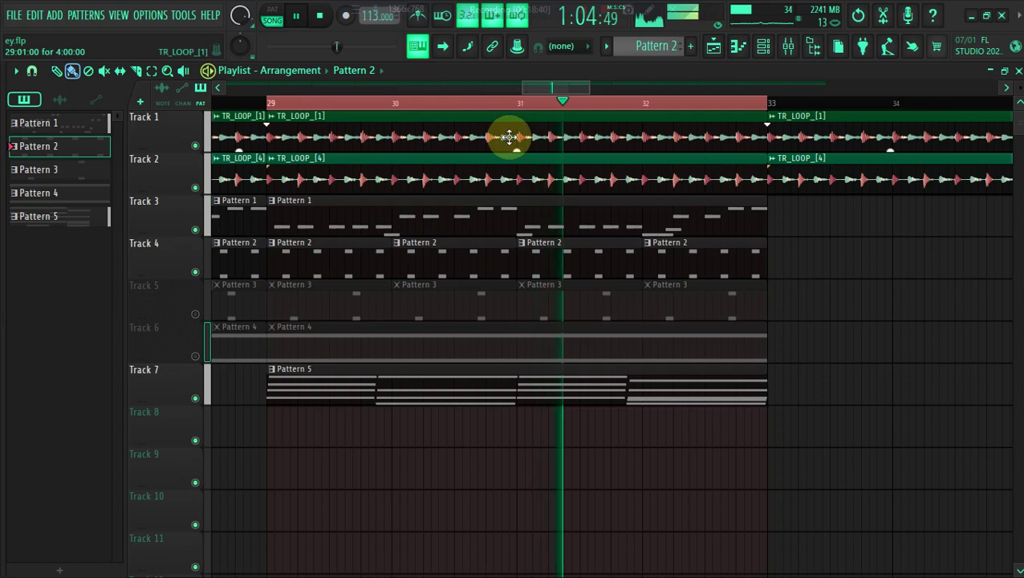
left_click_drag(521, 90, 469, 92)
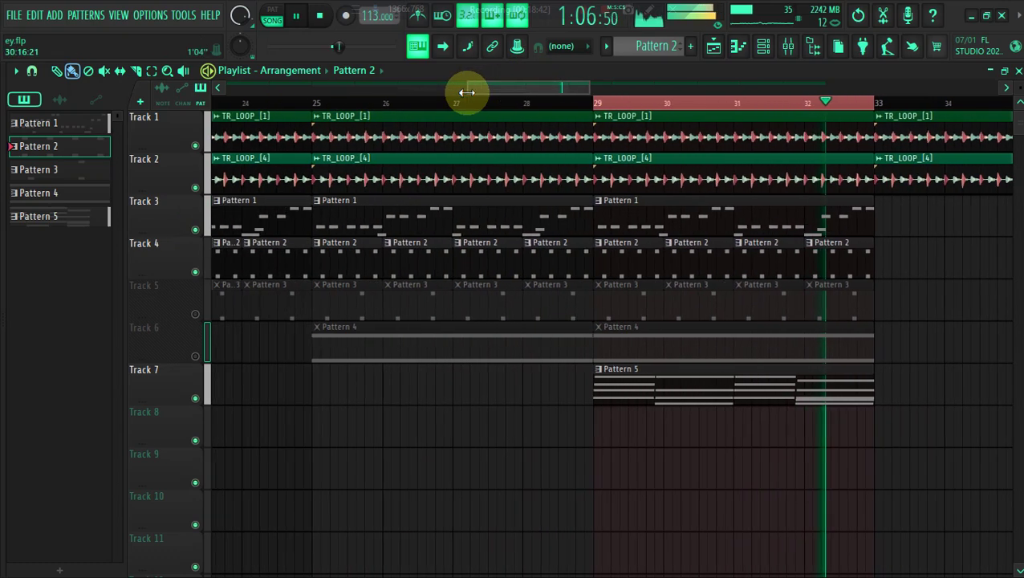
Undo the recent edits back to before Pattern 5 was created, including the track mutes, and play the arrangement
key("ctrl+z")
key("ctrl+z")
key("ctrl+z")
key("ctrl+z")
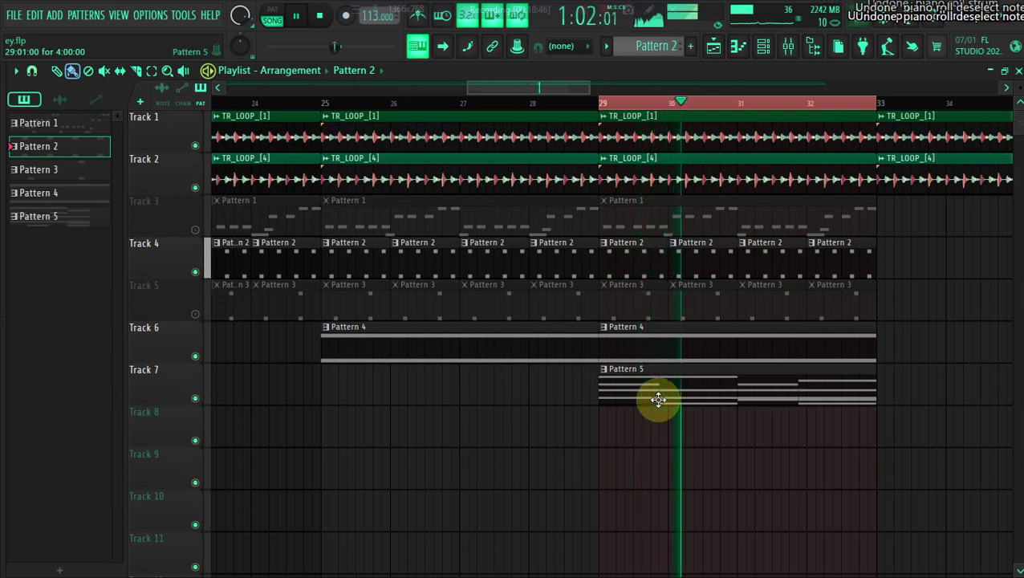
key("ctrl+z")
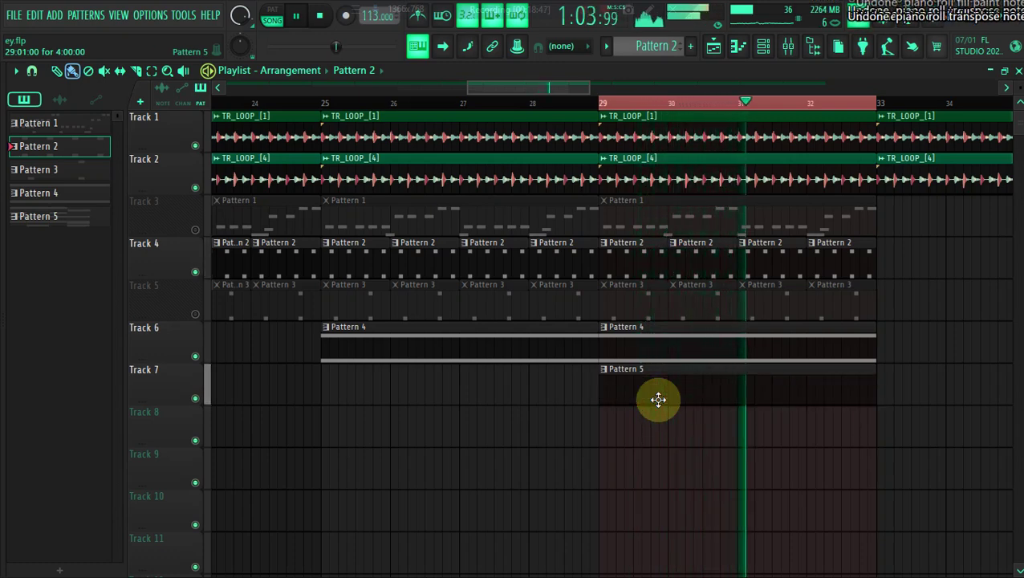
key("ctrl+z")
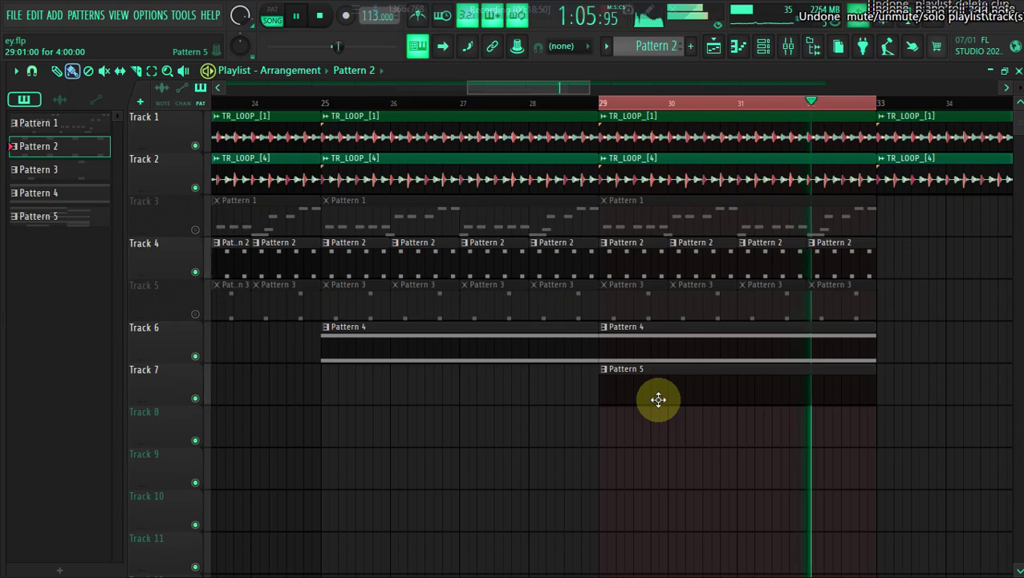
key("ctrl+z")
key("ctrl+z")
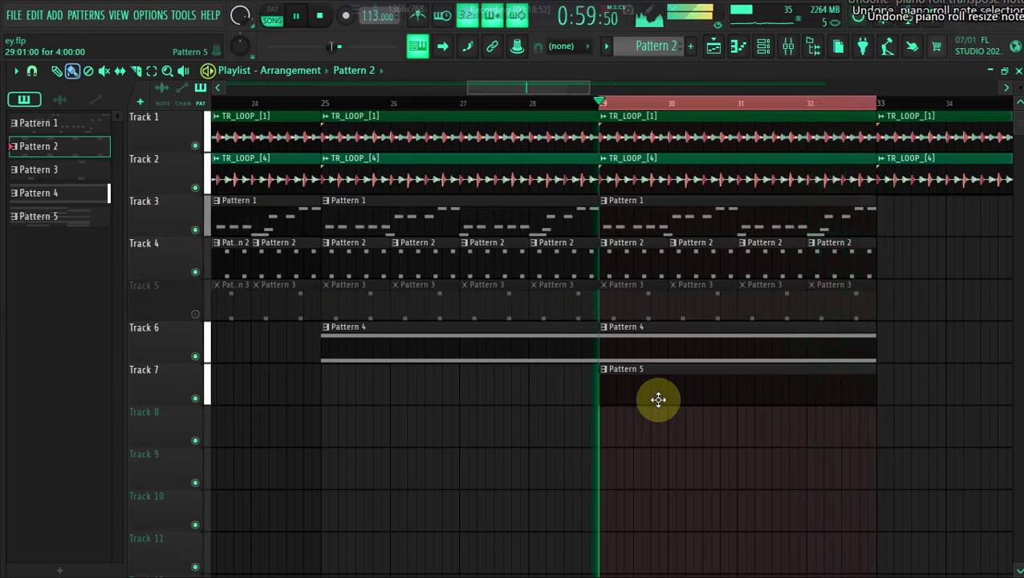
key("ctrl+z")
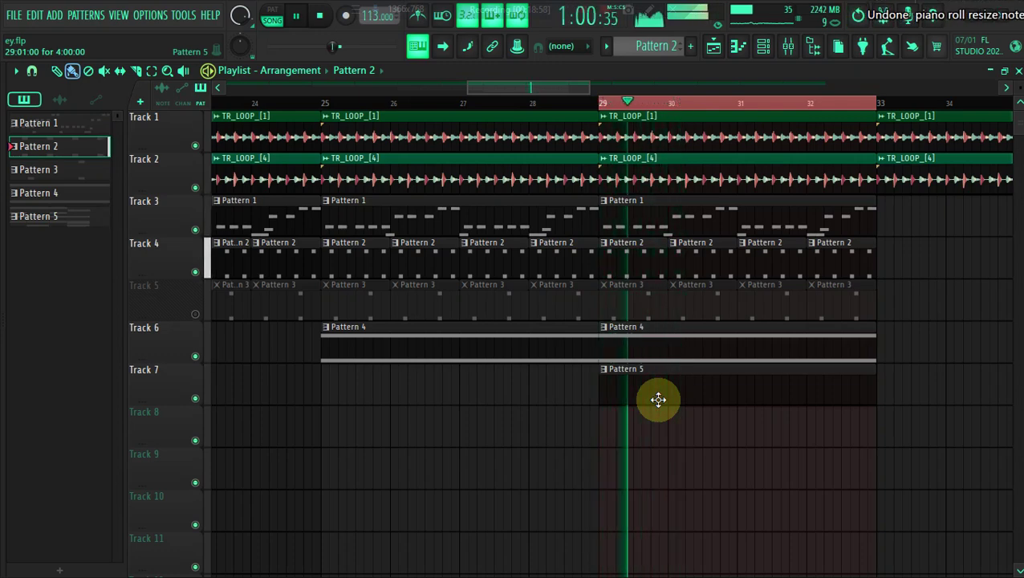
key("ctrl+z")
key("ctrl+z")
key("ctrl+z")
key("ctrl+z")
key("space")
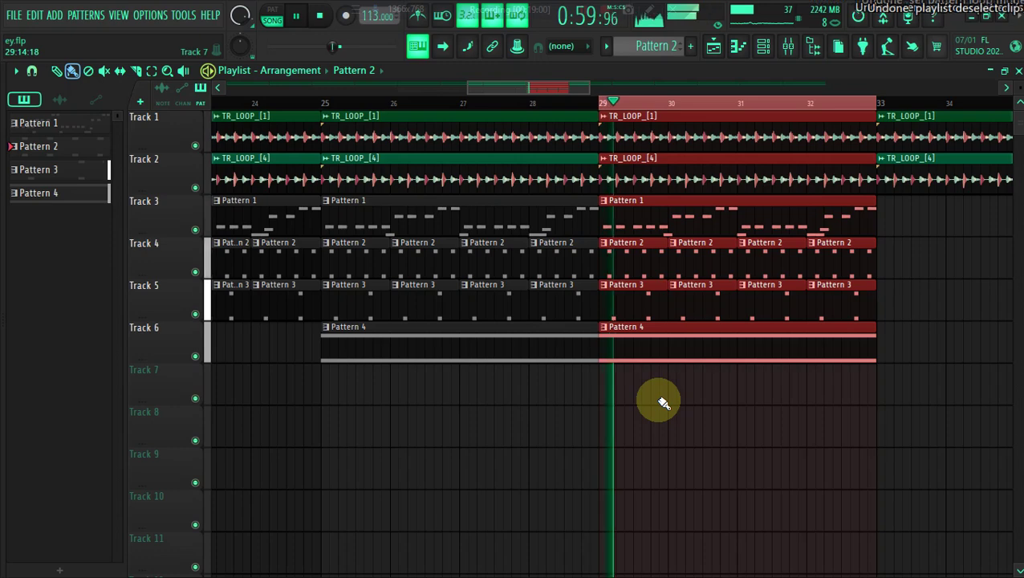
Select bars 17 to 33 across all the playlist tracks
left_click_drag(591, 84, 84, 35)
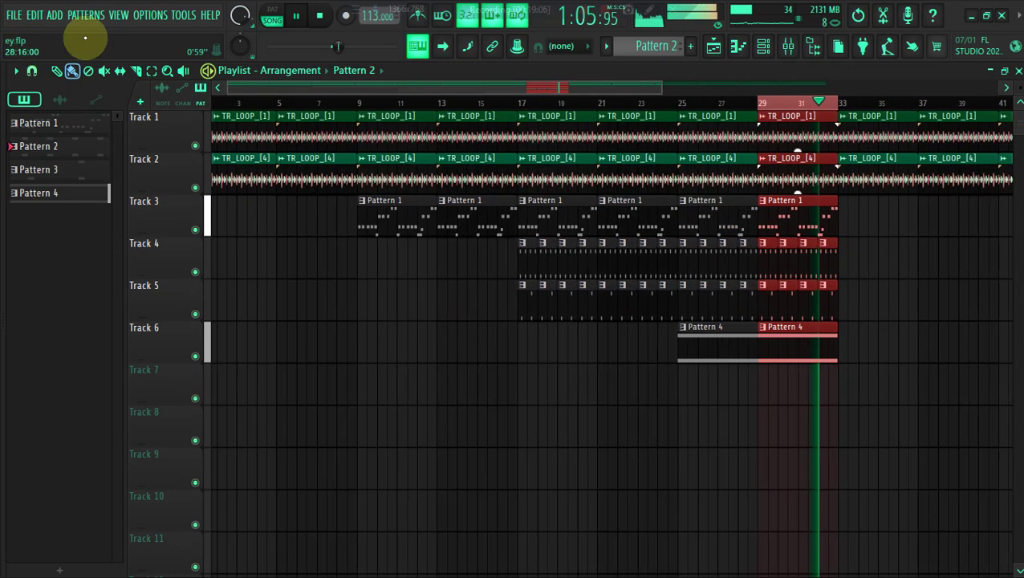
left_click(535, 109)
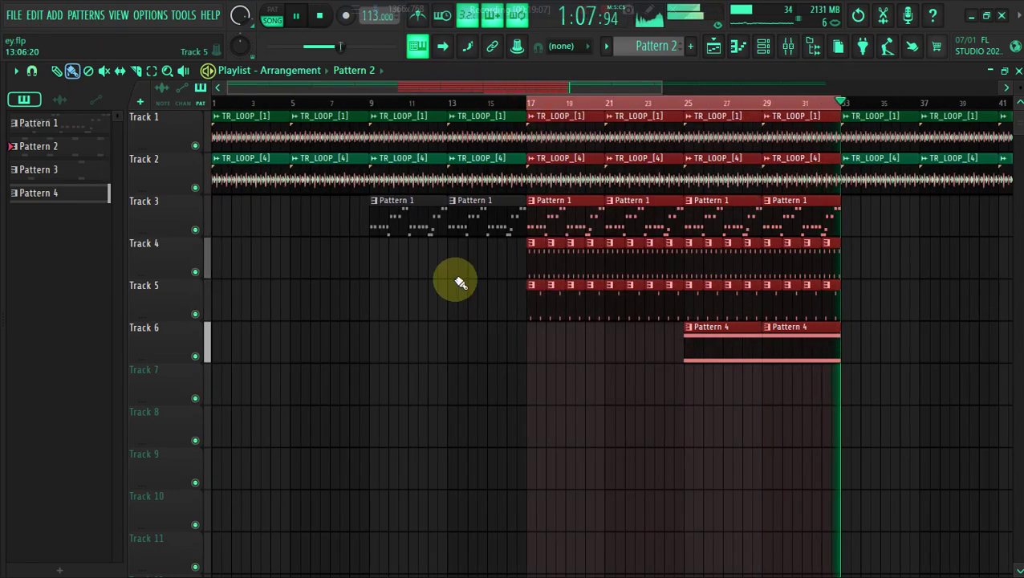